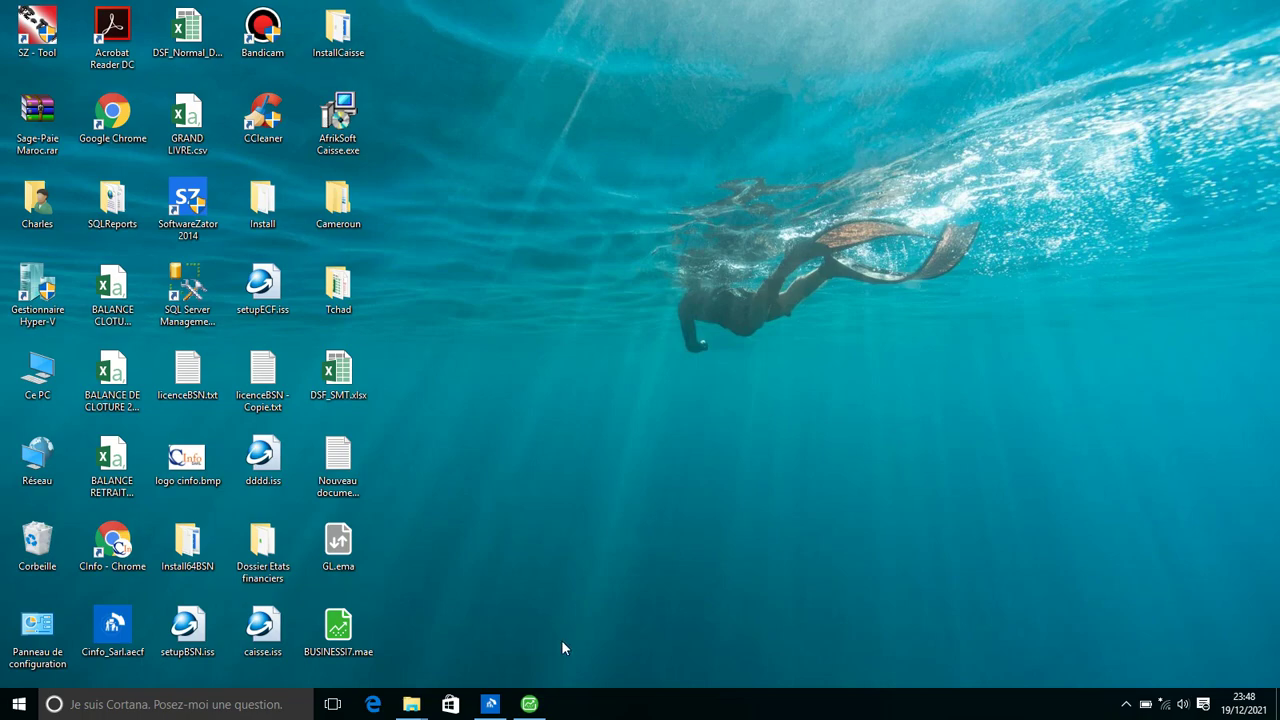
Step: Switch to AfrikSoft Etats Comptables et Fiscaux and create a new company file named Ma_société on the desktop
click(491, 705)
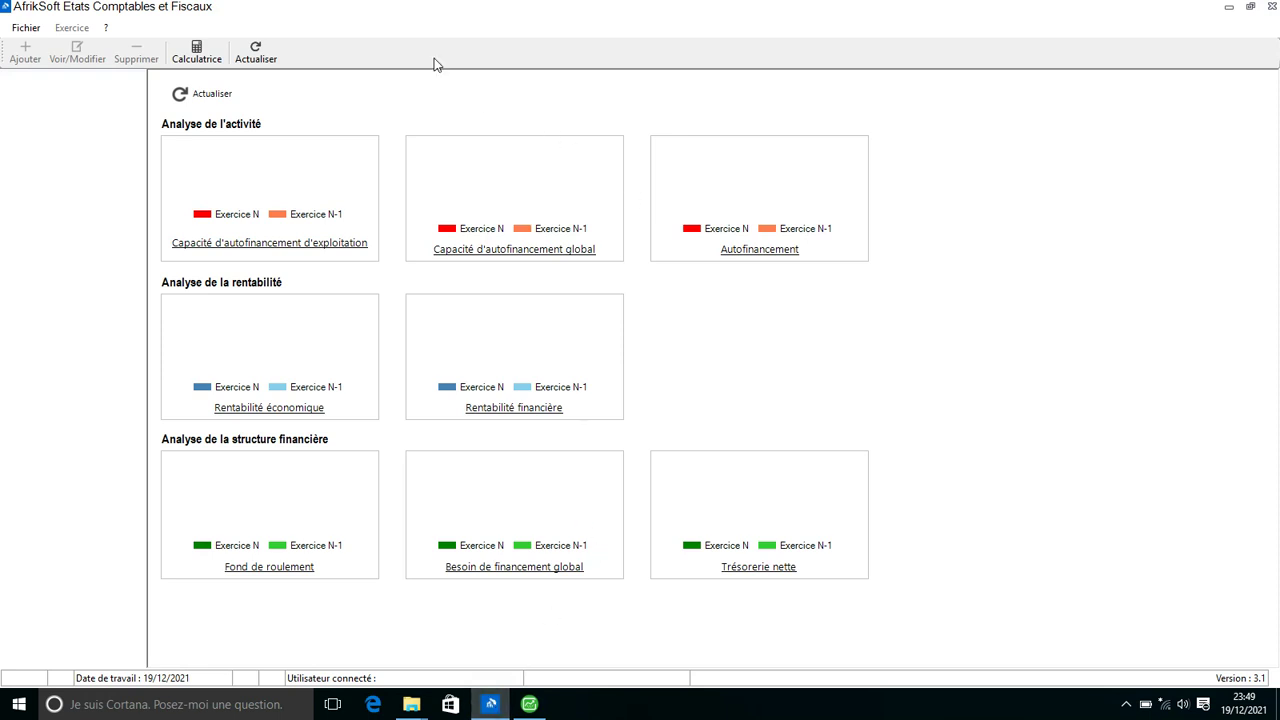
click(26, 30)
click(52, 45)
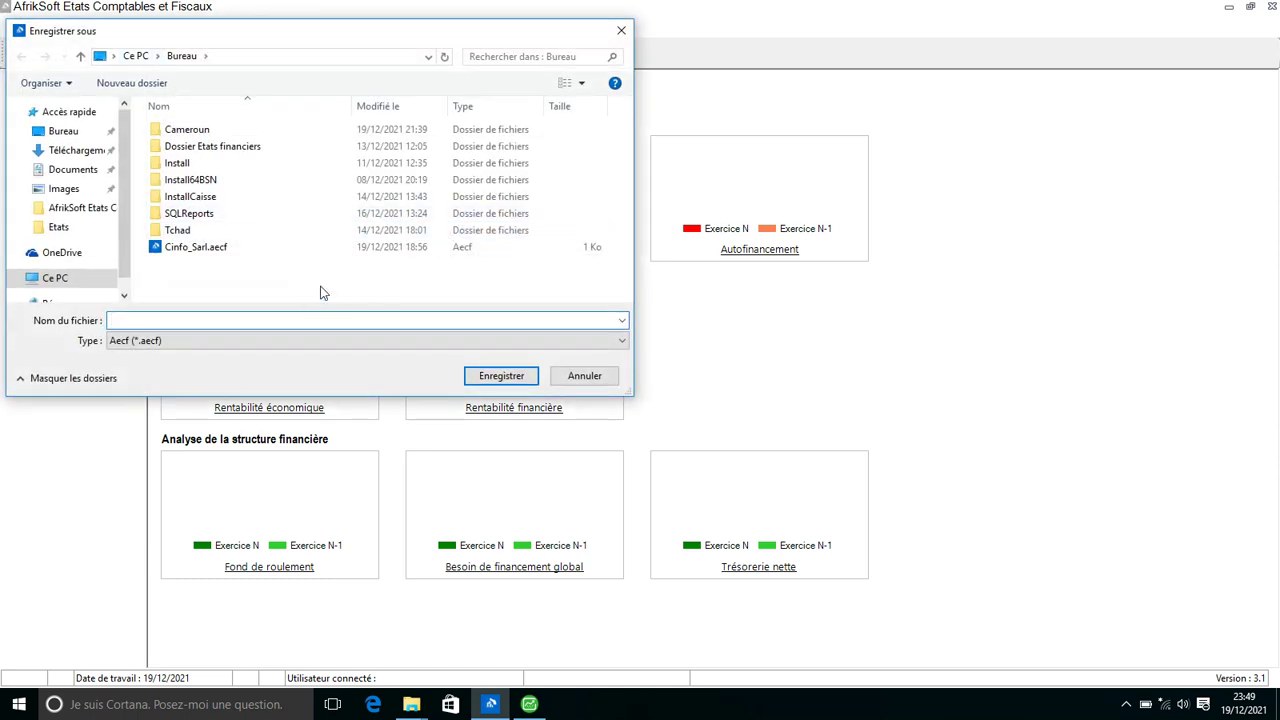
text(M)
text(a_société)
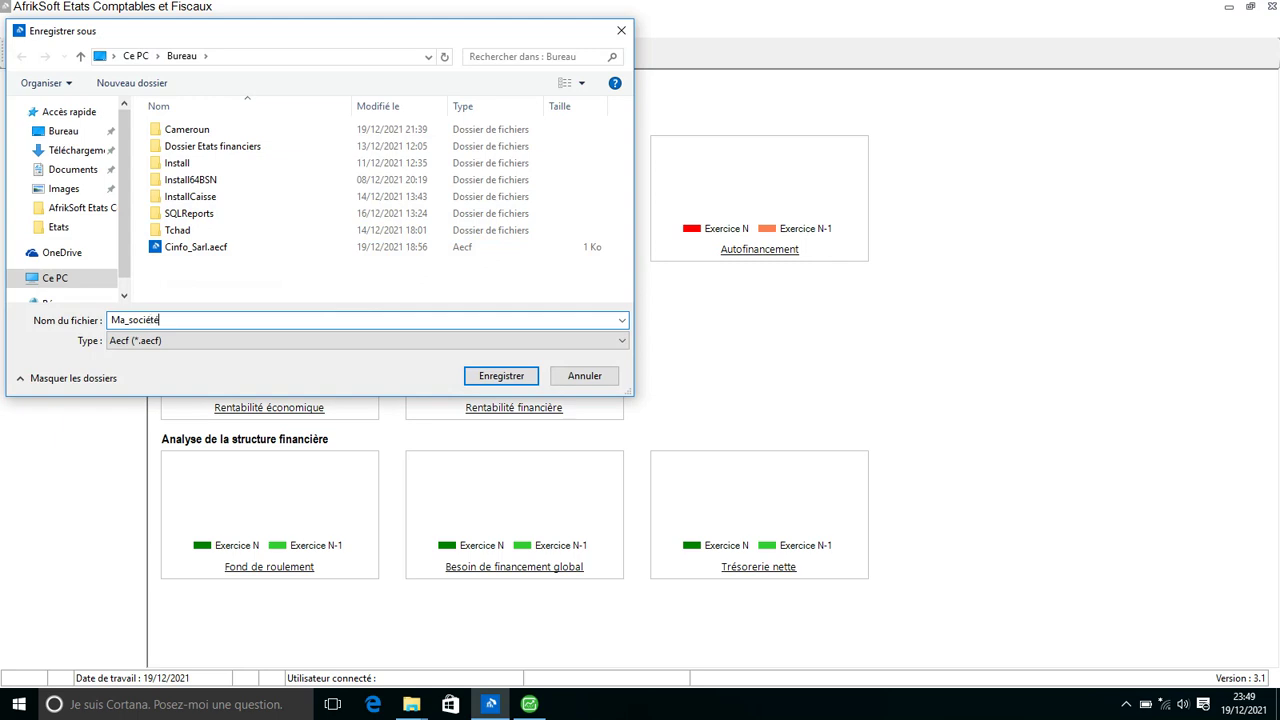
click(496, 383)
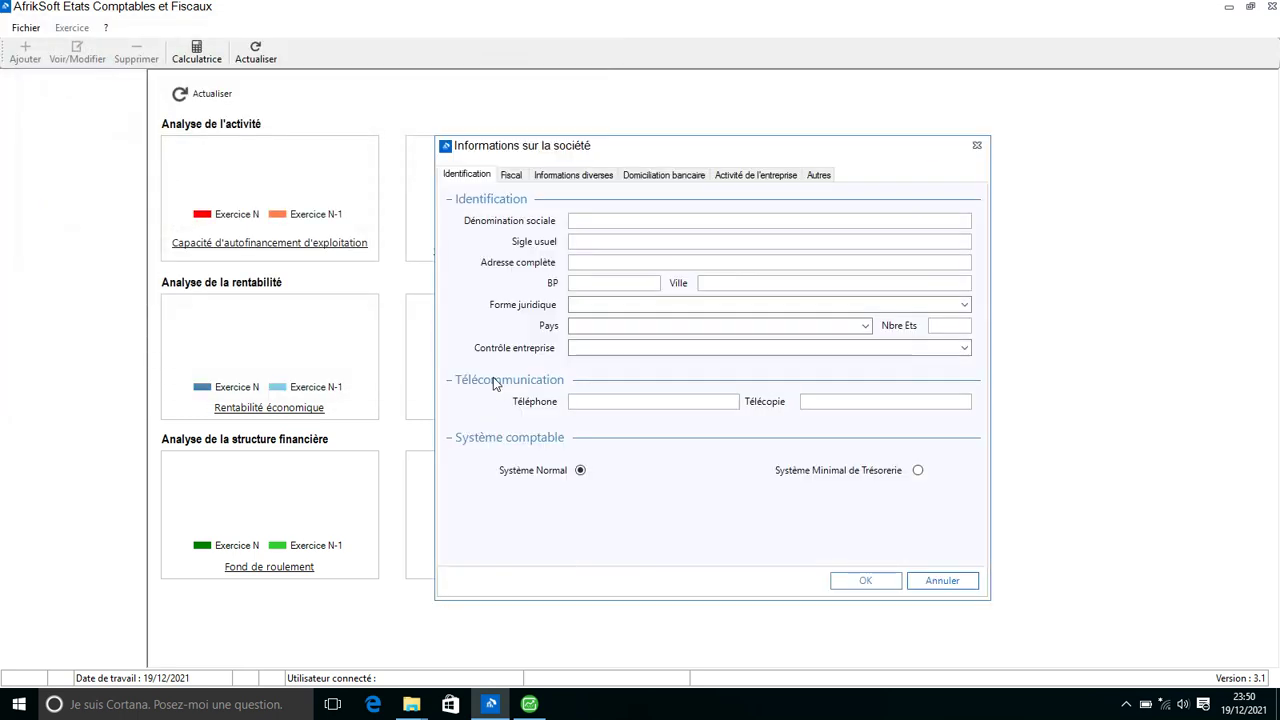
Step: Enter the company name "Ma société", choose the Système Minimal de Trésorerie accounting system and save the company information
click(621, 220)
text(Ma)
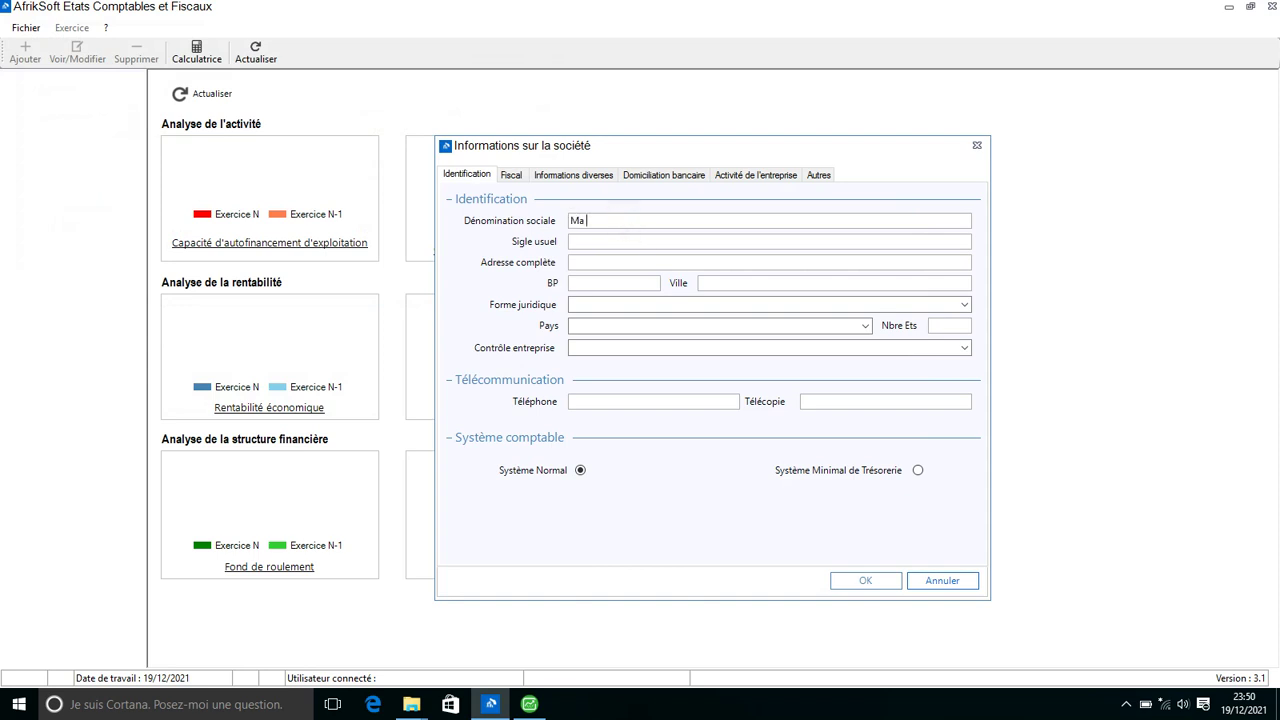
text( société)
click(870, 476)
click(851, 585)
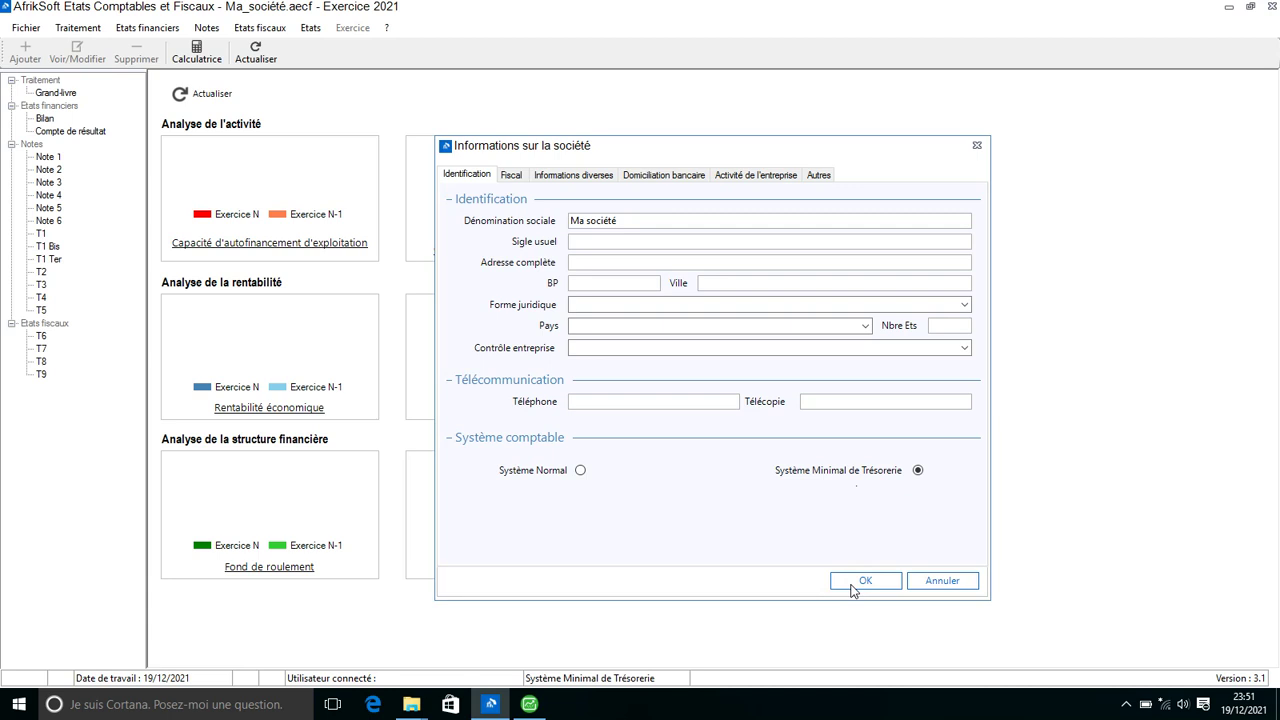
click(851, 587)
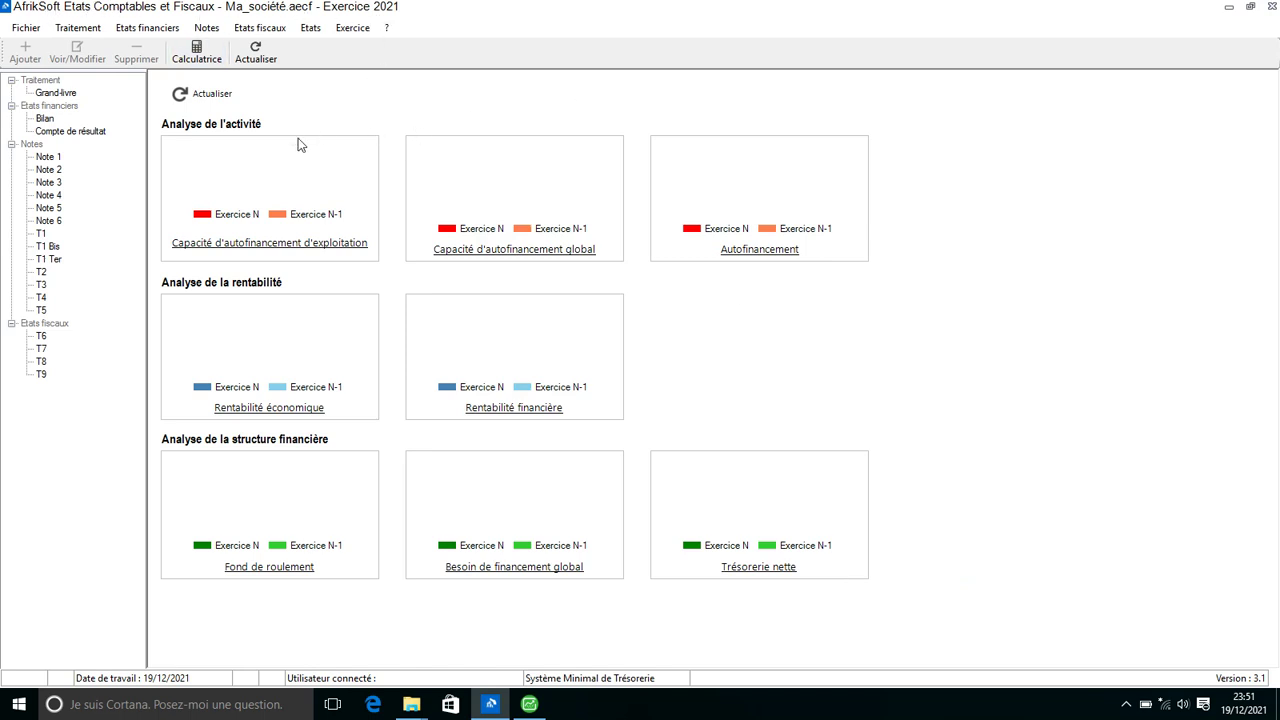
Step: Examine the Grand-livre and its form for adding a new entry, then close both without adding anything
click(78, 30)
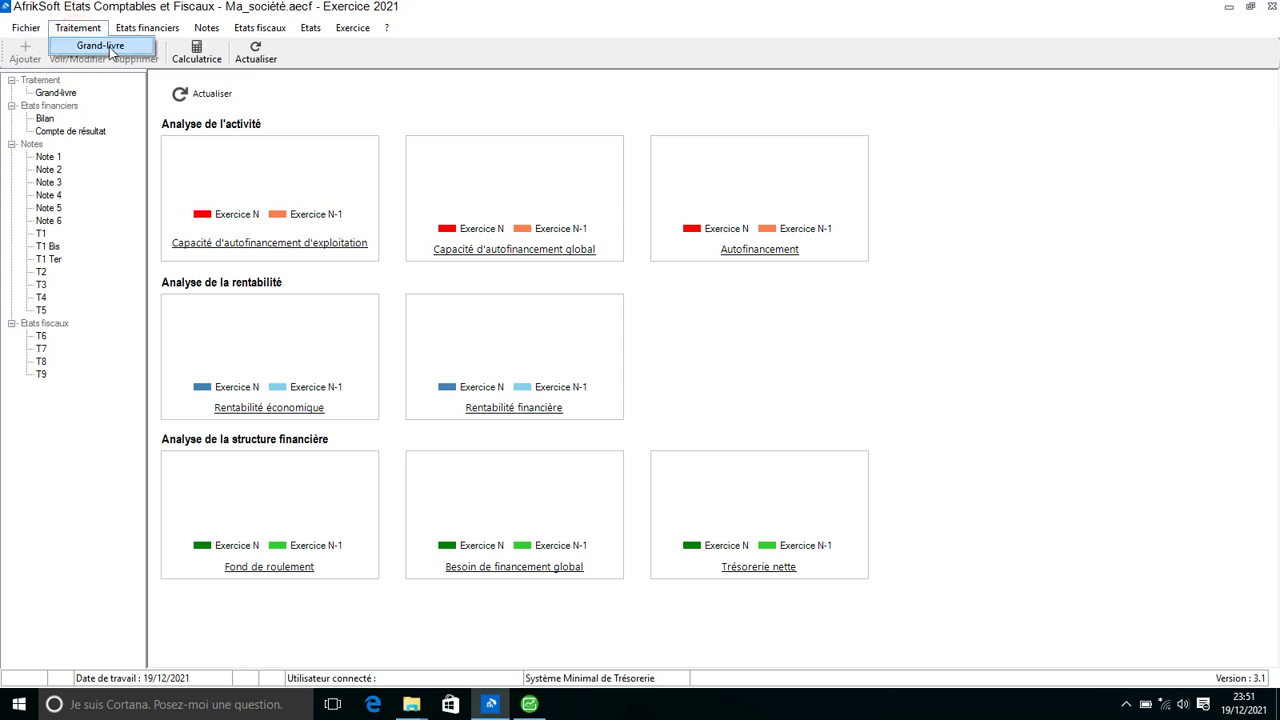
click(110, 50)
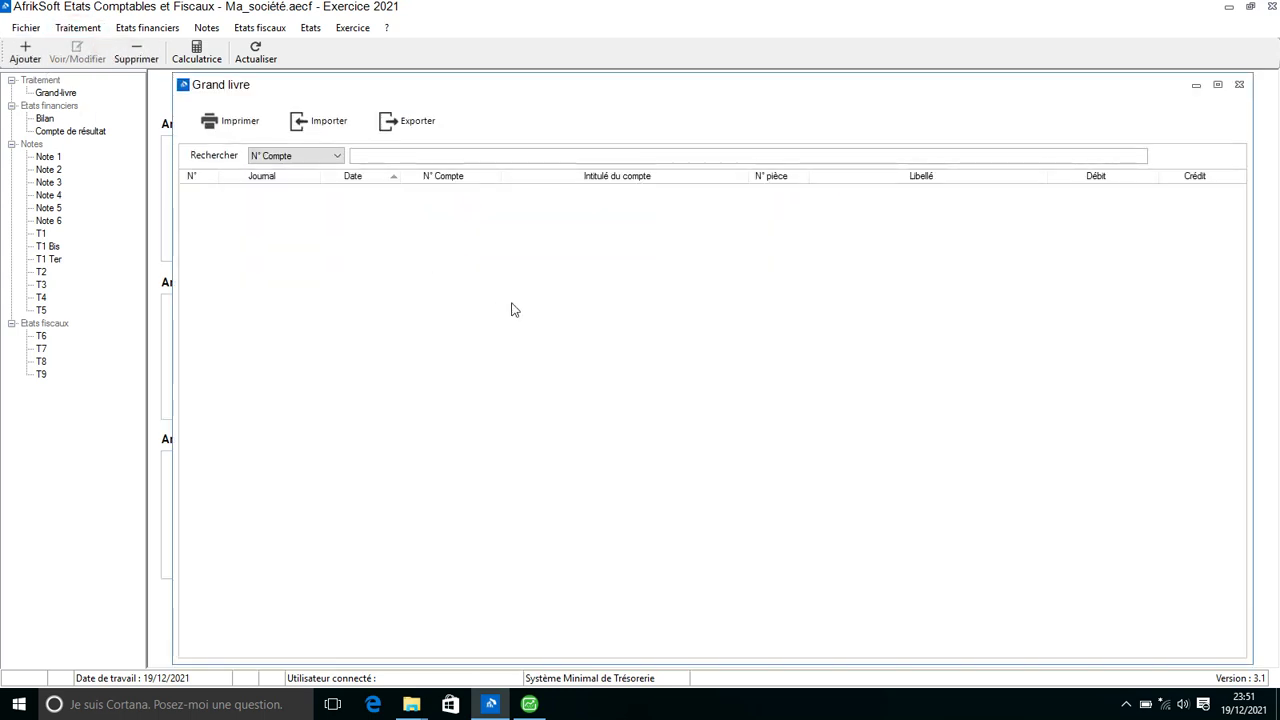
click(1239, 84)
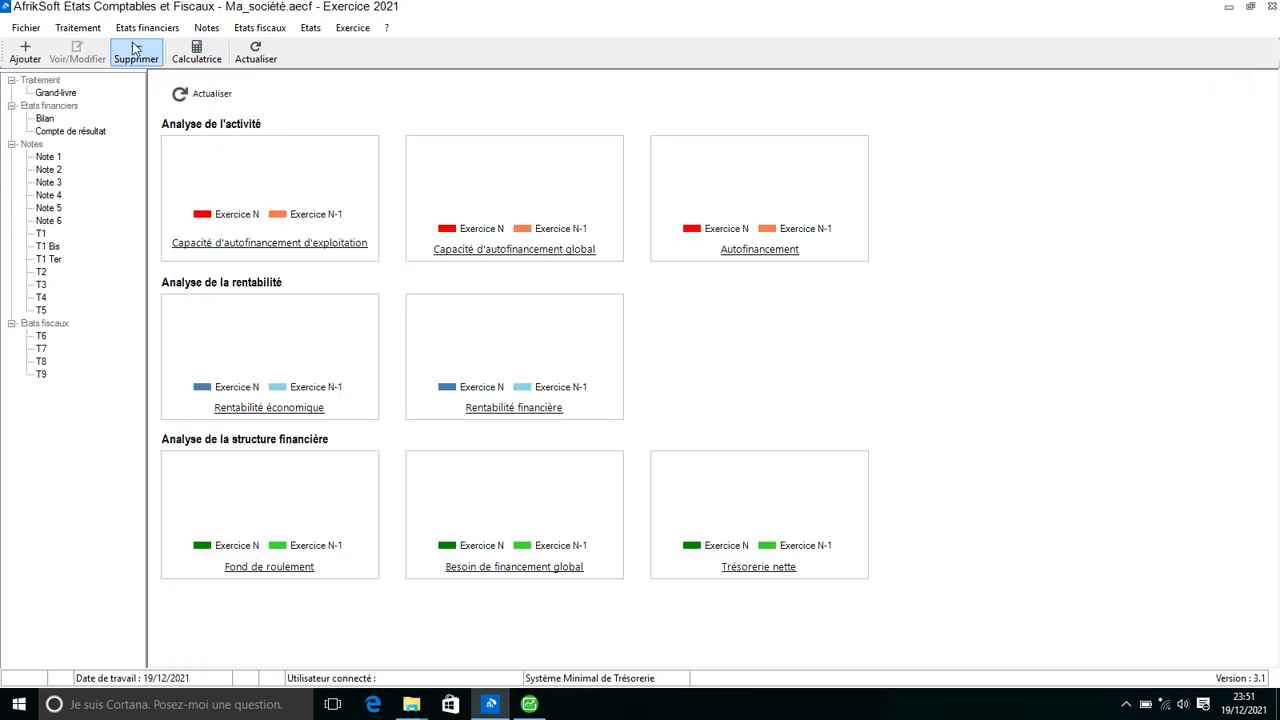
click(78, 28)
click(95, 44)
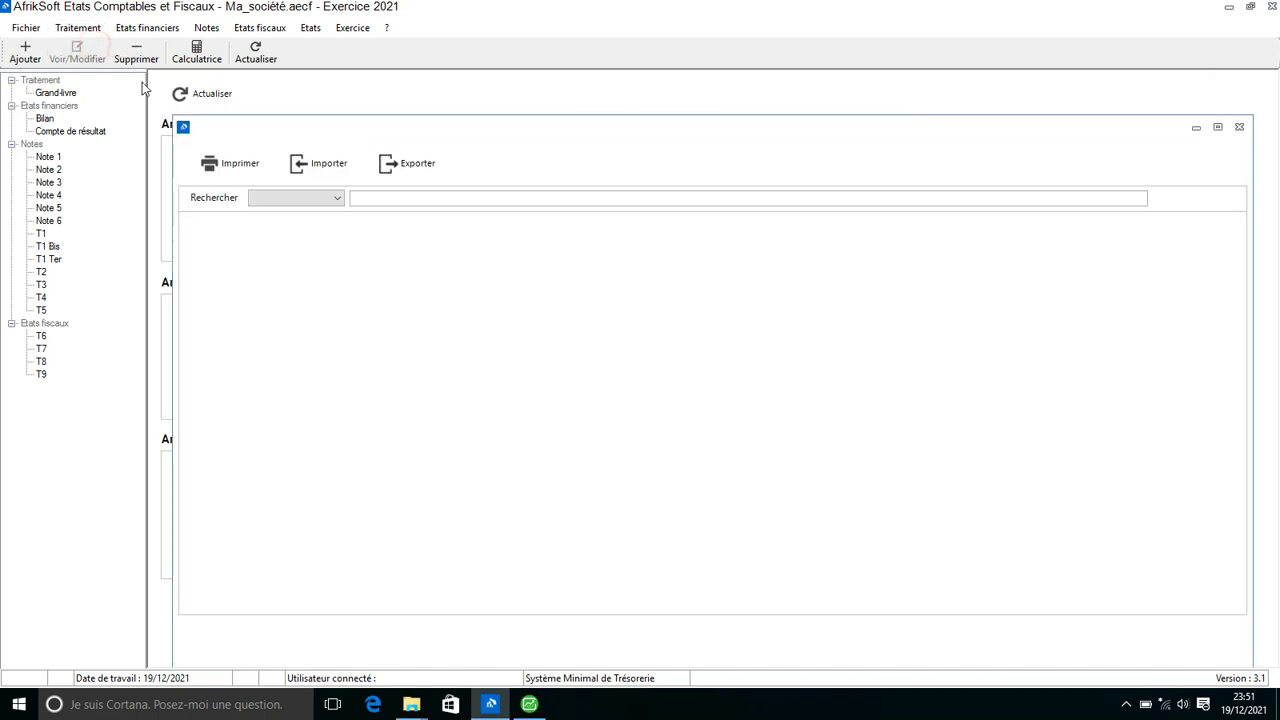
right_click(527, 252)
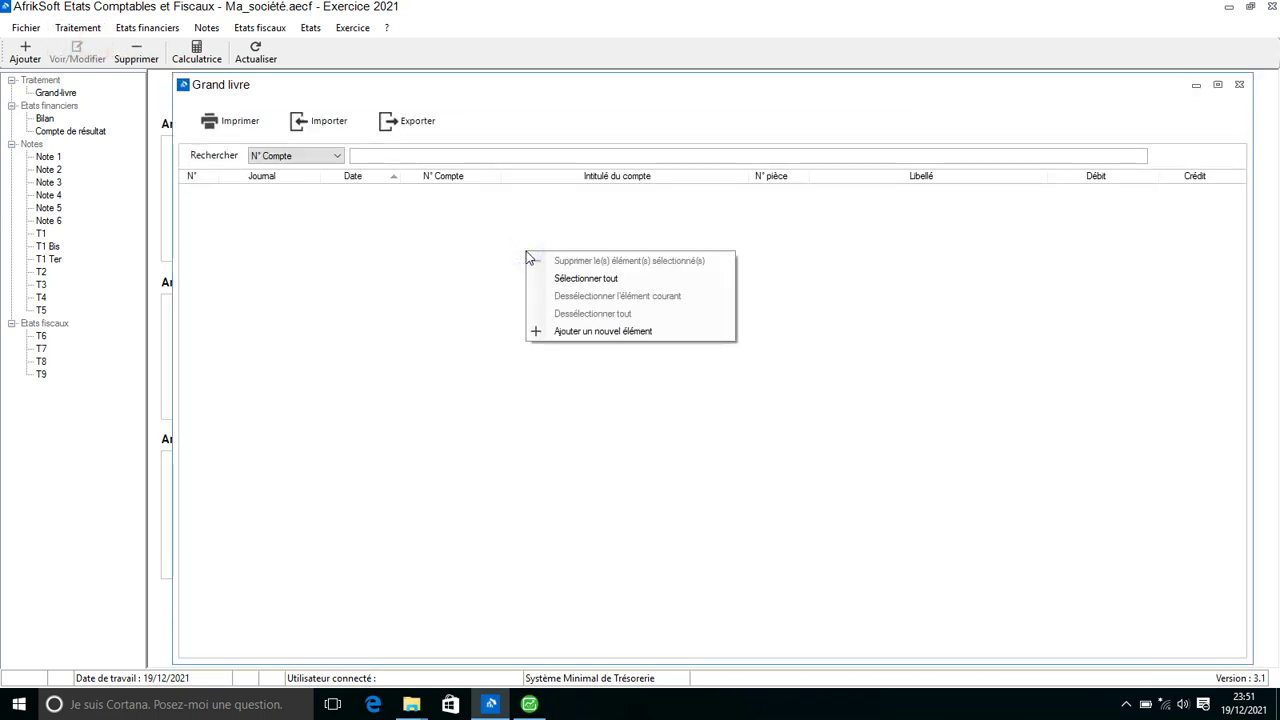
click(594, 333)
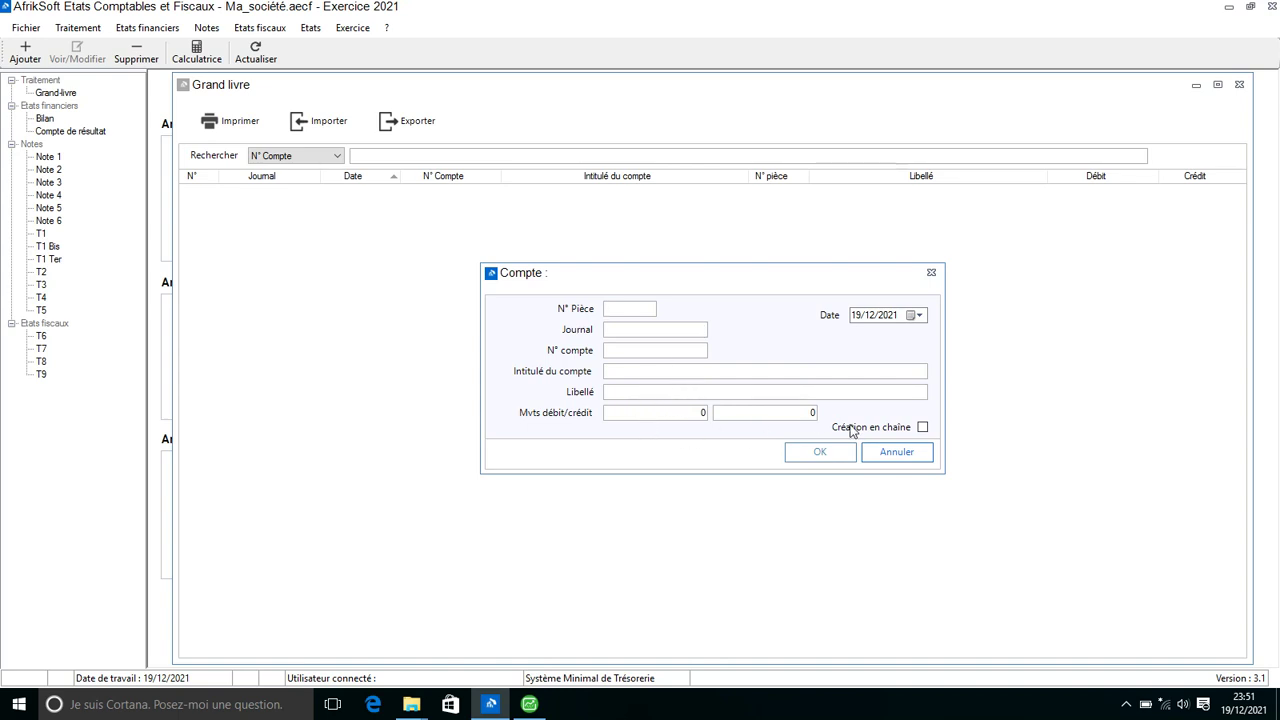
click(879, 451)
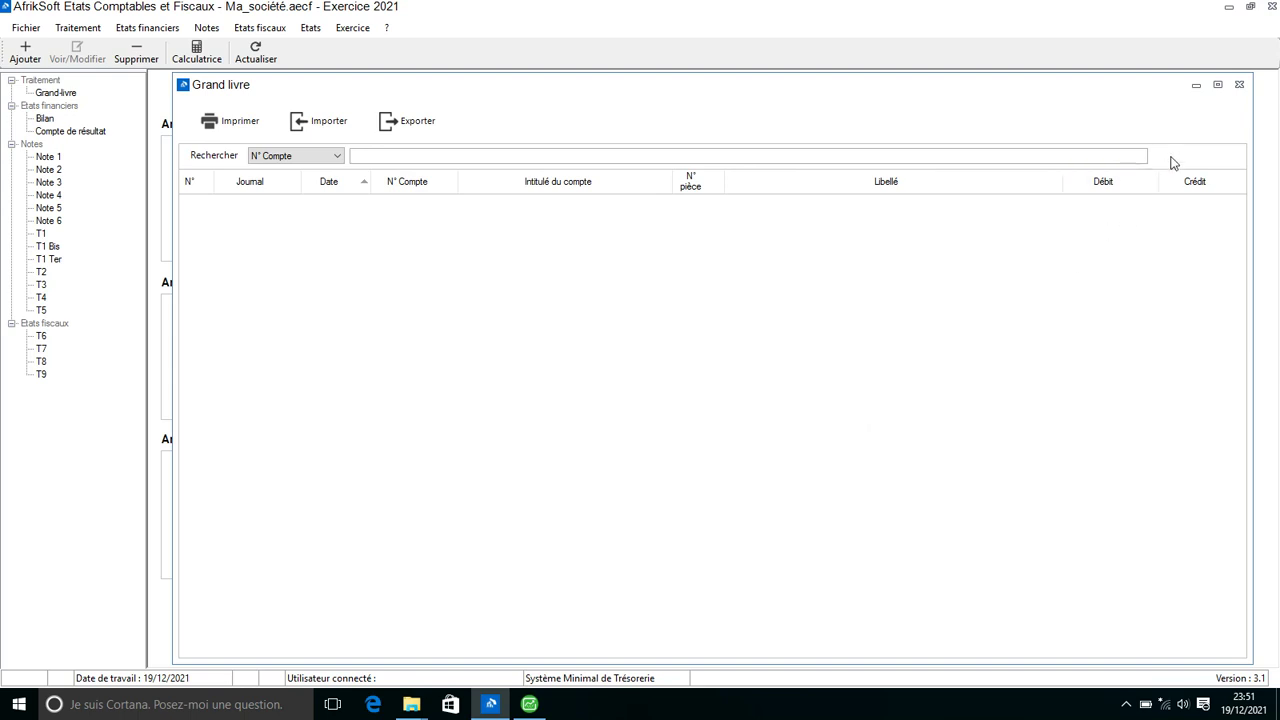
click(1239, 86)
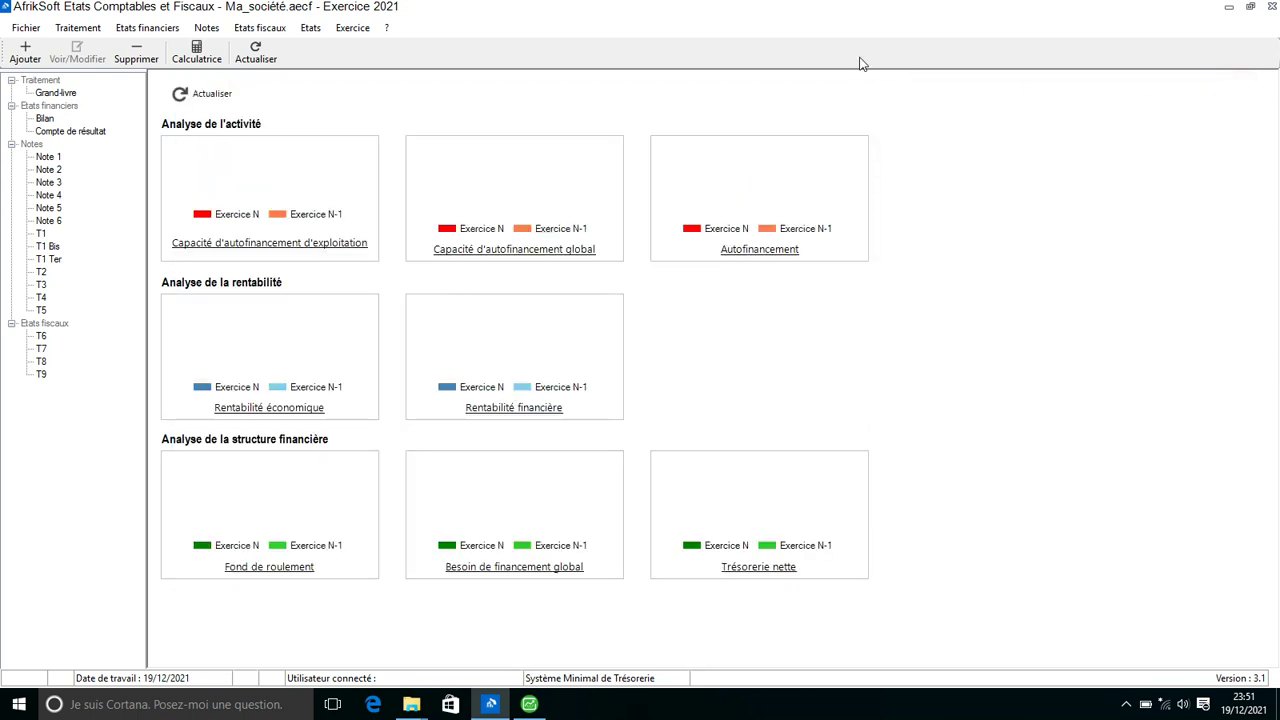
Step: View the Bilan and the Compte de résultat financial statements, then close them
click(129, 32)
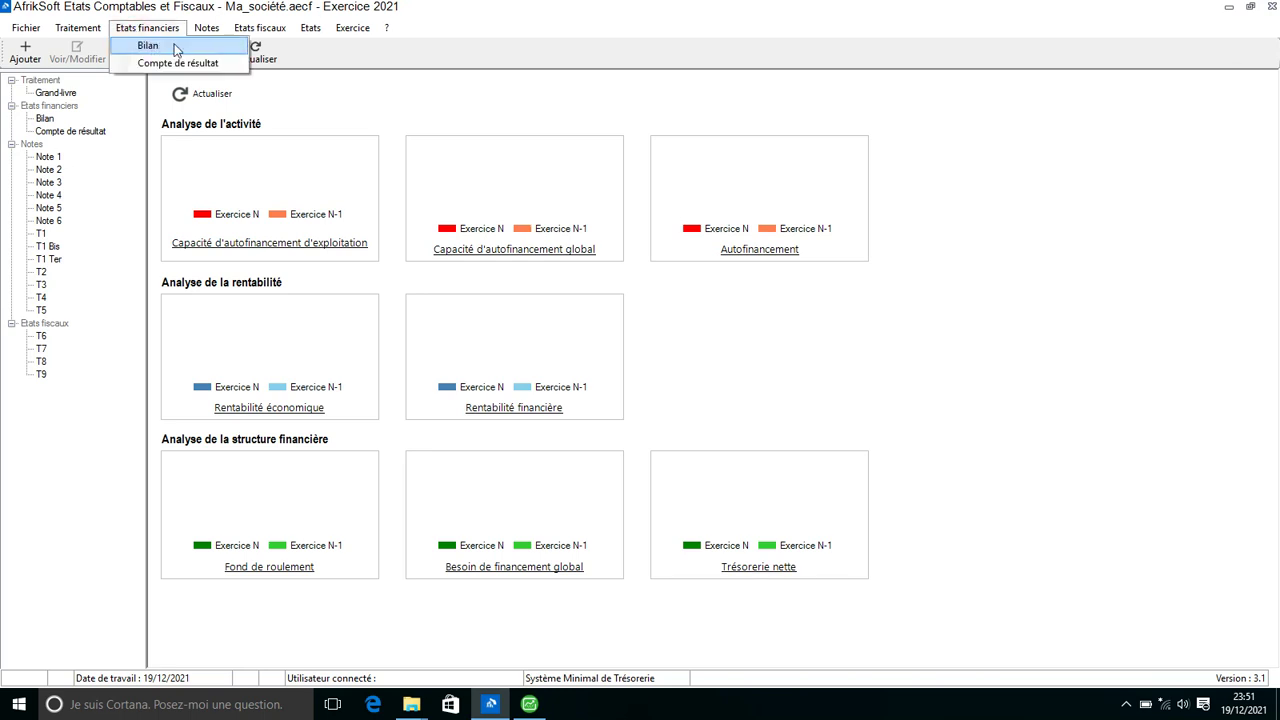
click(175, 48)
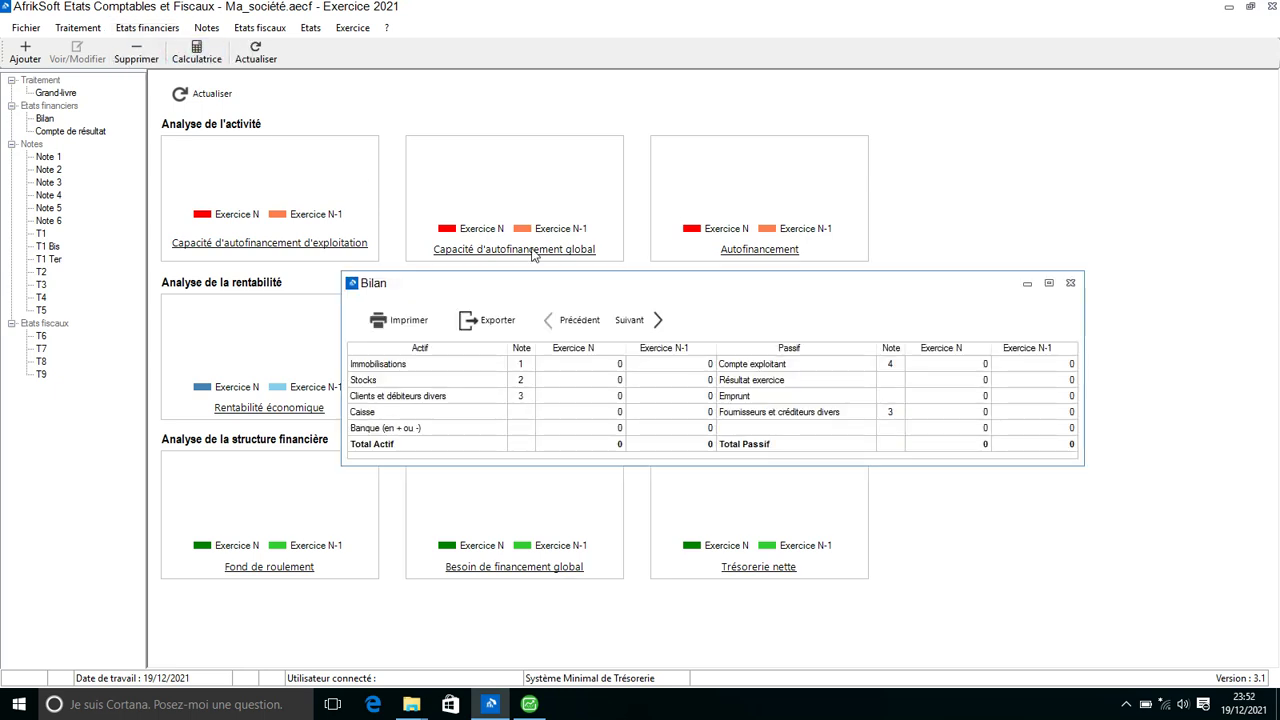
click(641, 320)
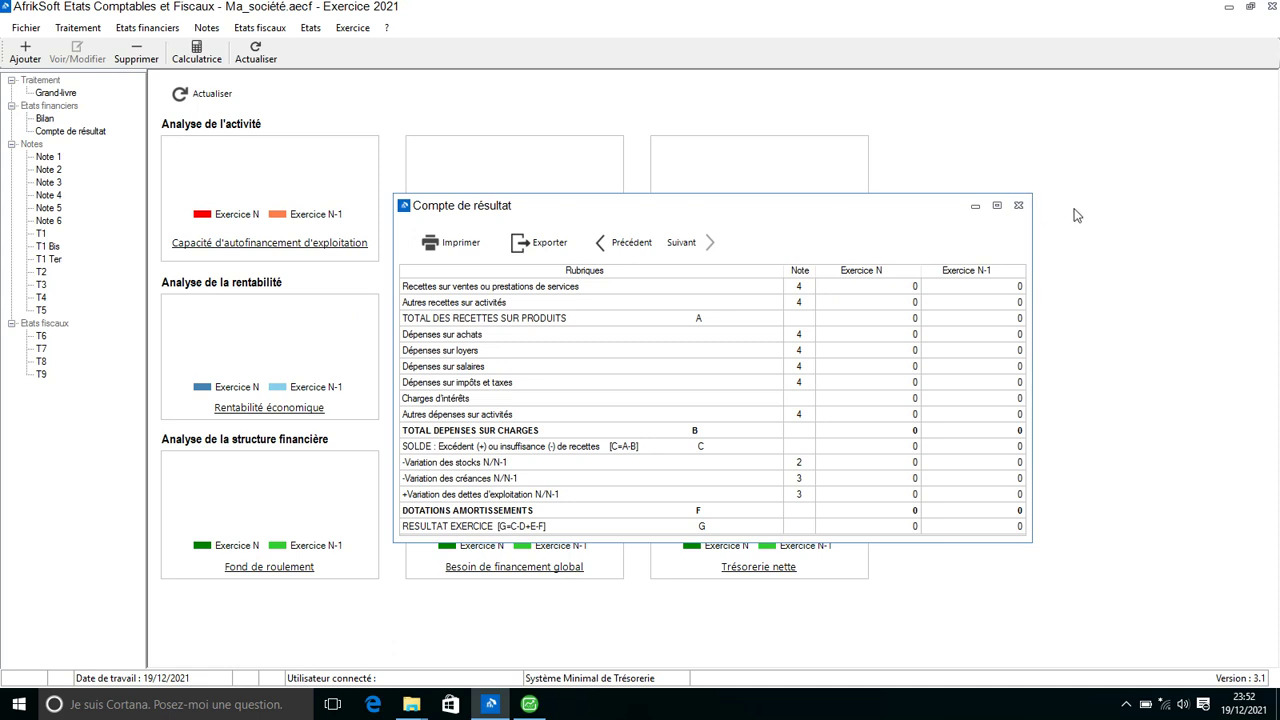
click(1018, 207)
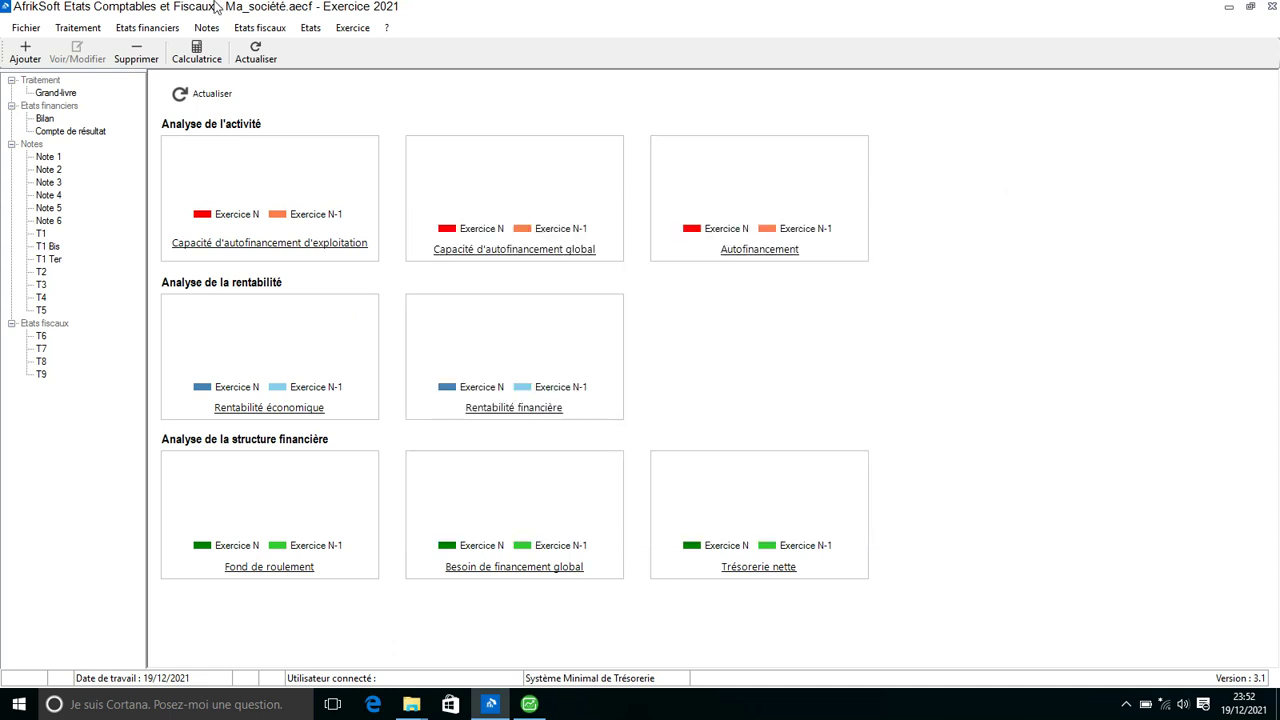
Step: View Note 4, the treasury journals note, and close it
click(198, 33)
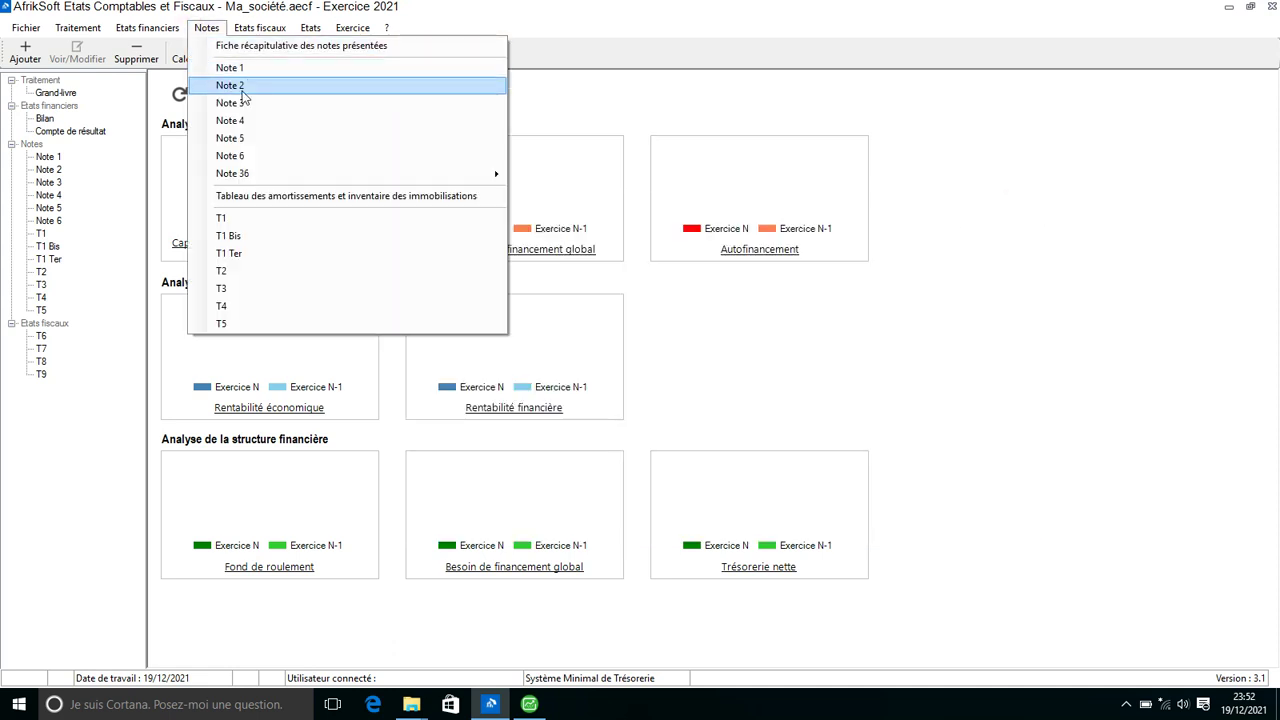
click(277, 122)
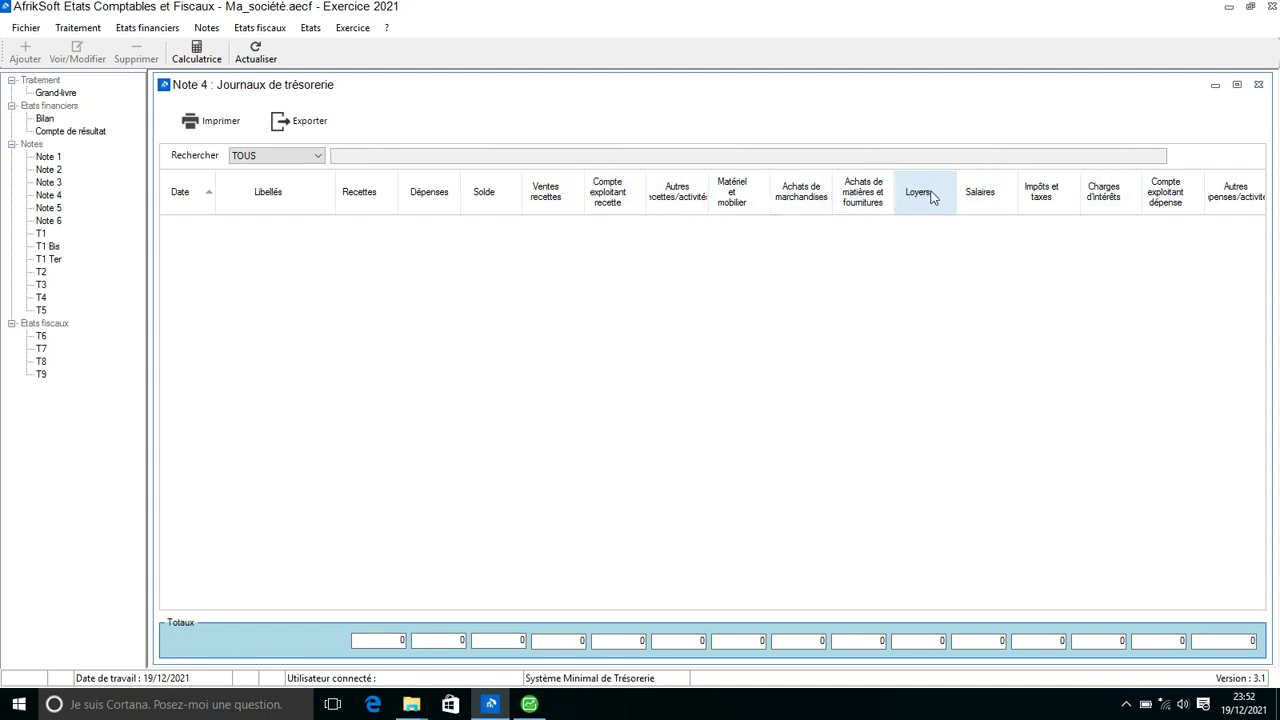
click(1258, 84)
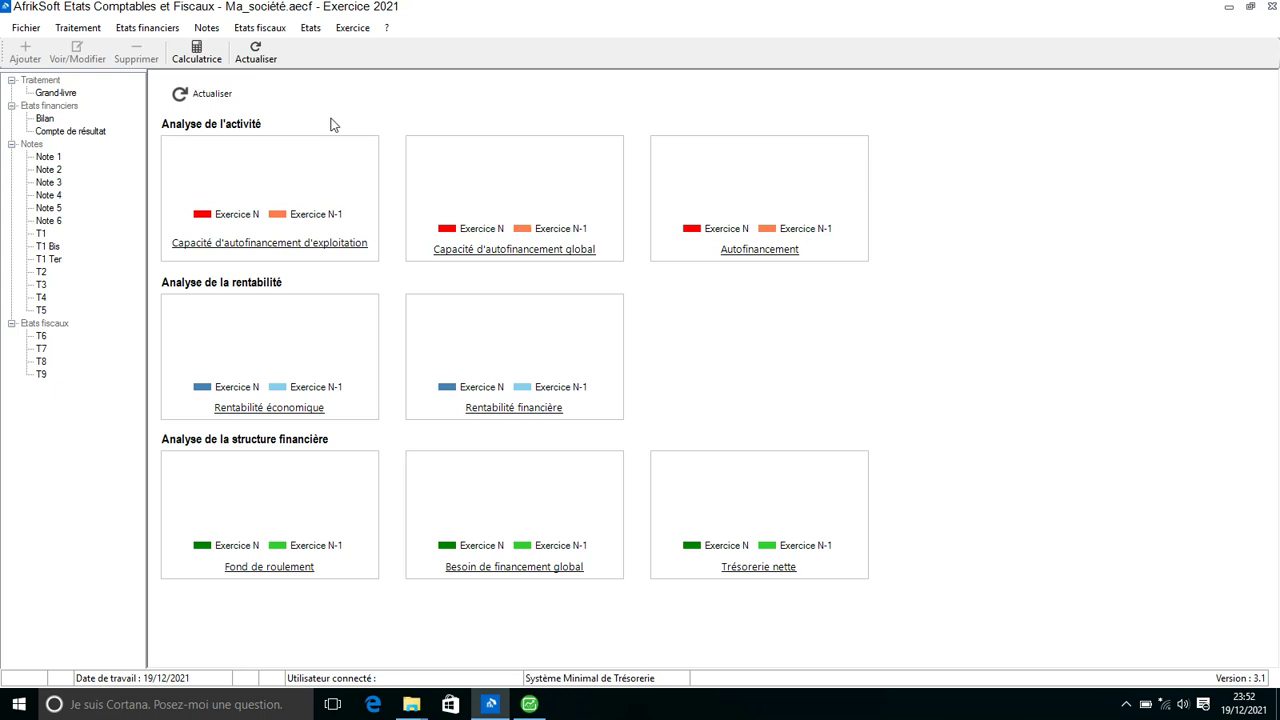
Step: View the fixed asset tables T1 and T1 Bis among the notes, then close them
click(206, 27)
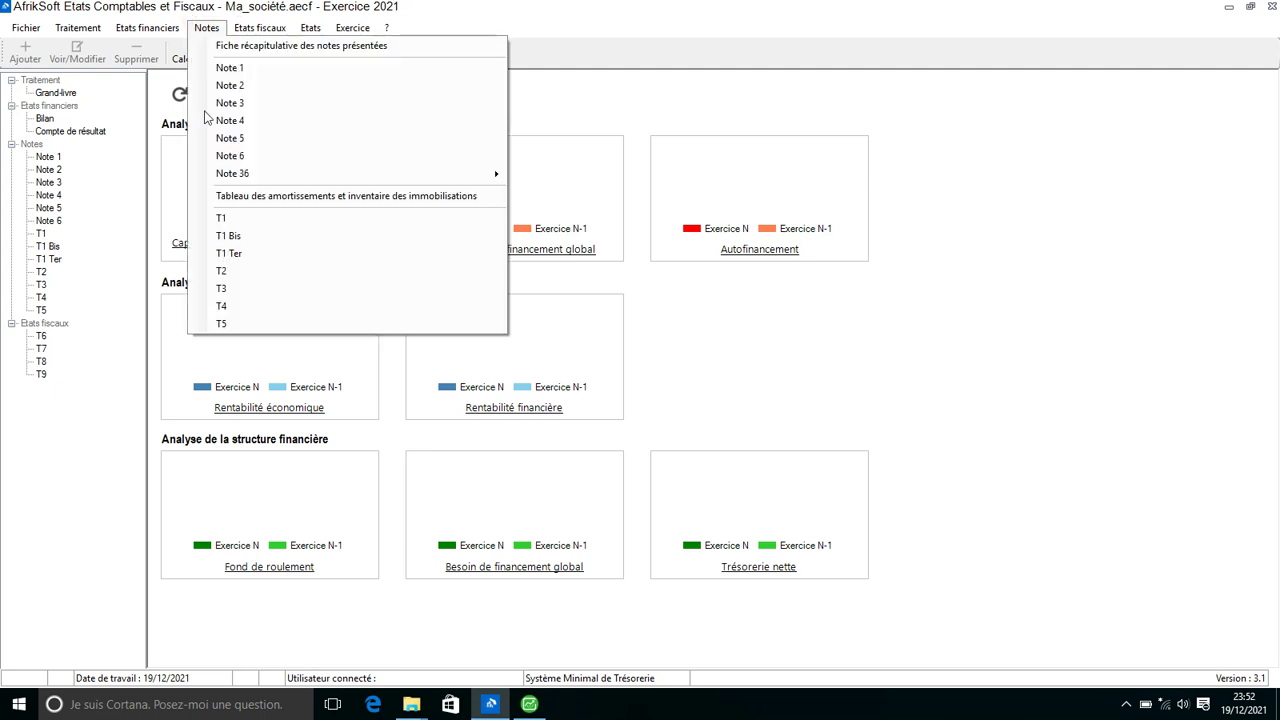
click(270, 220)
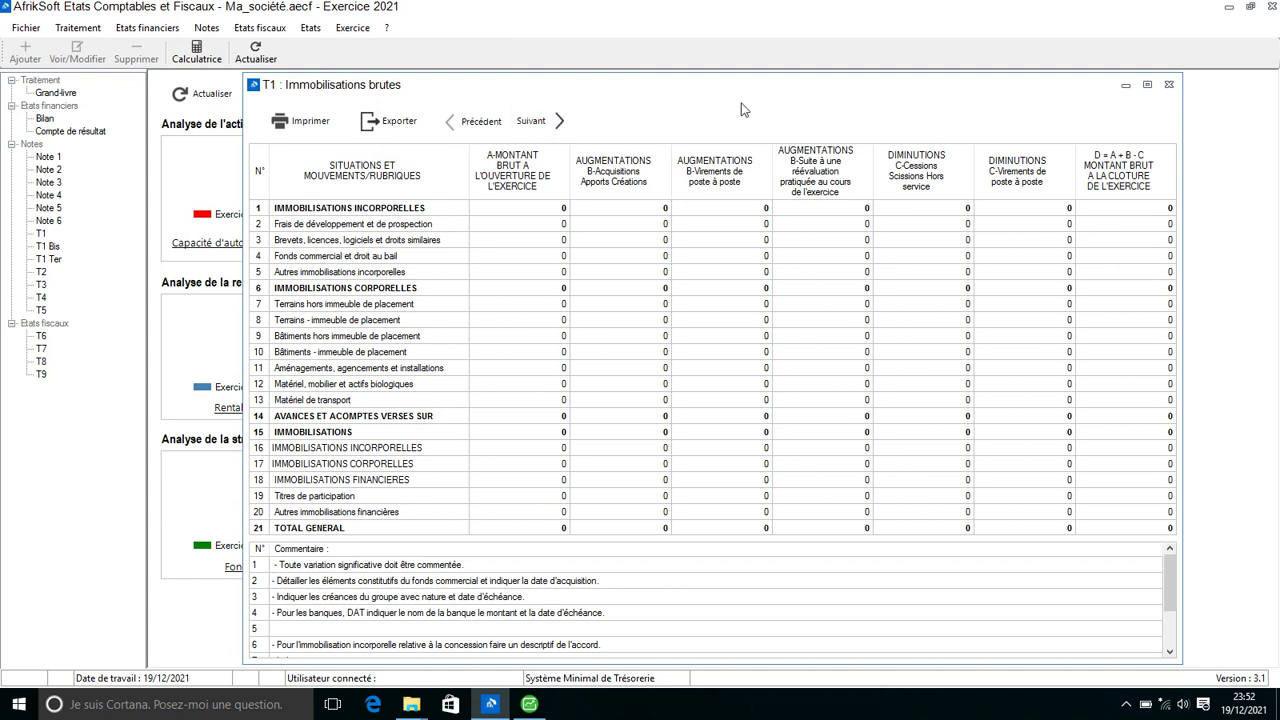
click(546, 120)
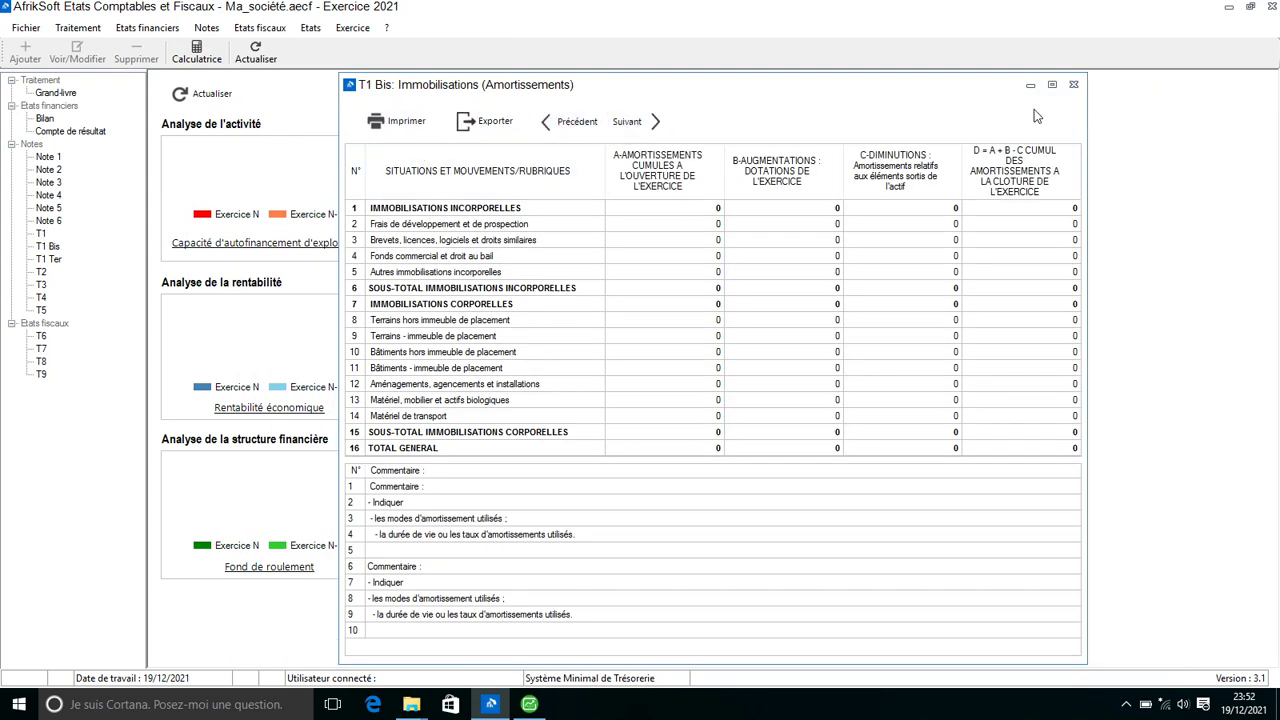
click(1073, 84)
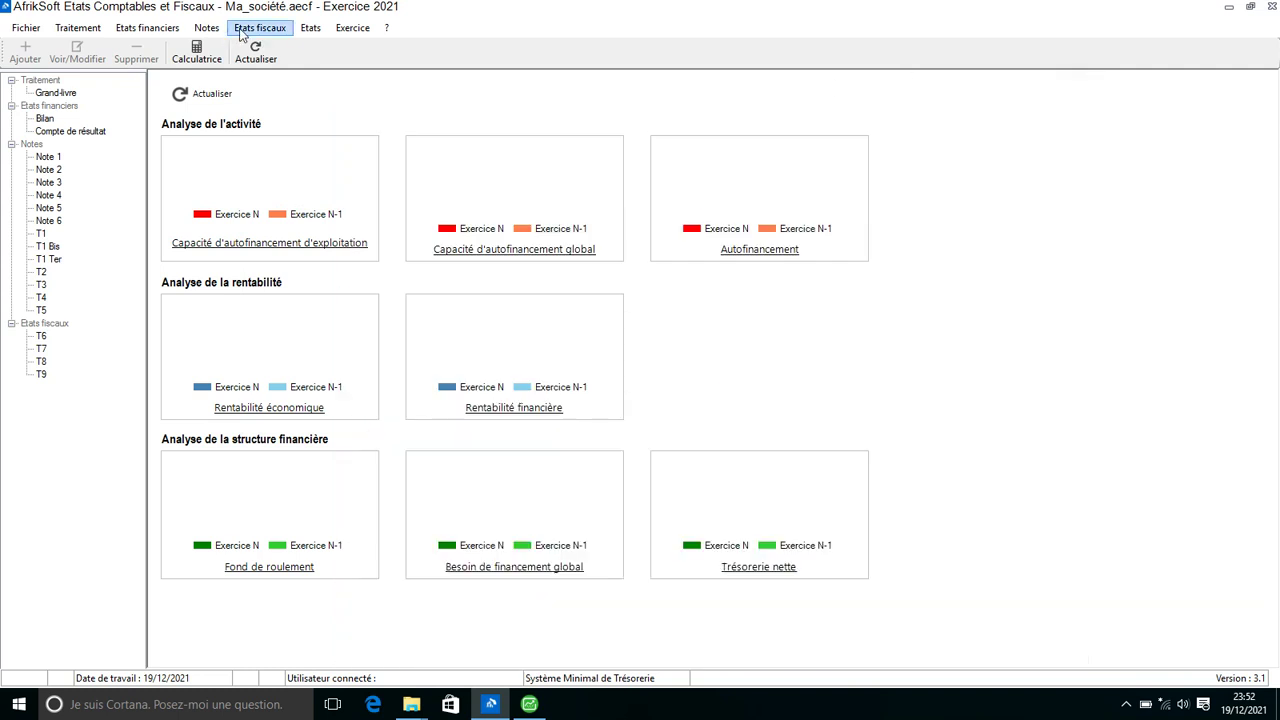
Step: View the first statement of the Etats fiscaux and close it
click(241, 32)
click(258, 43)
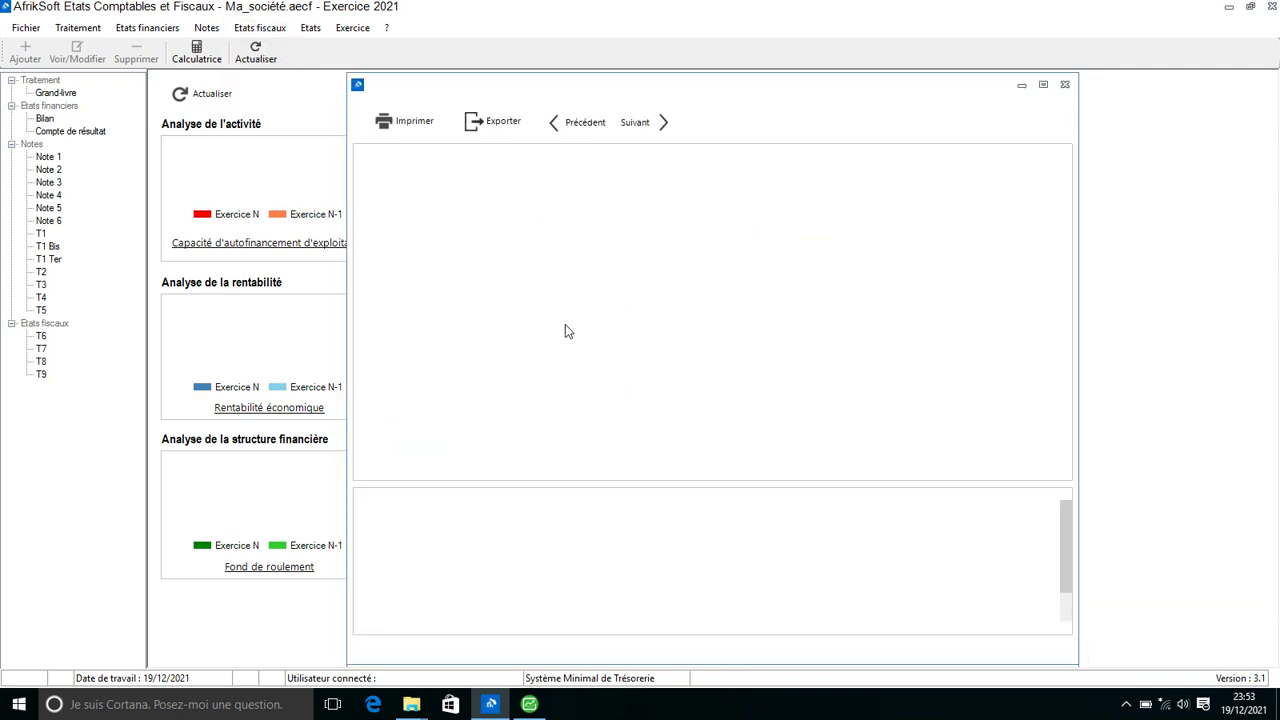
click(1064, 86)
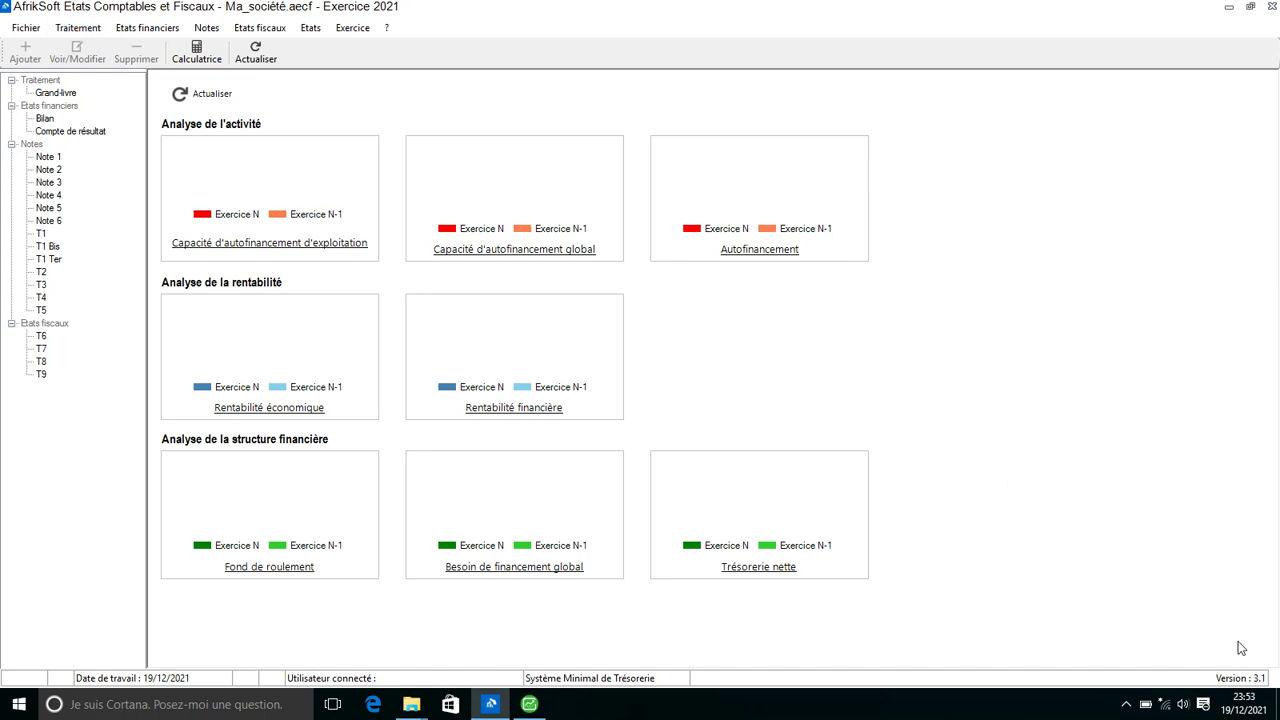
Step: Switch to Sage 100 Comptabilité and start a custom-format export using GL.ema, naming the text export file GLIVRE on the desktop
click(1277, 702)
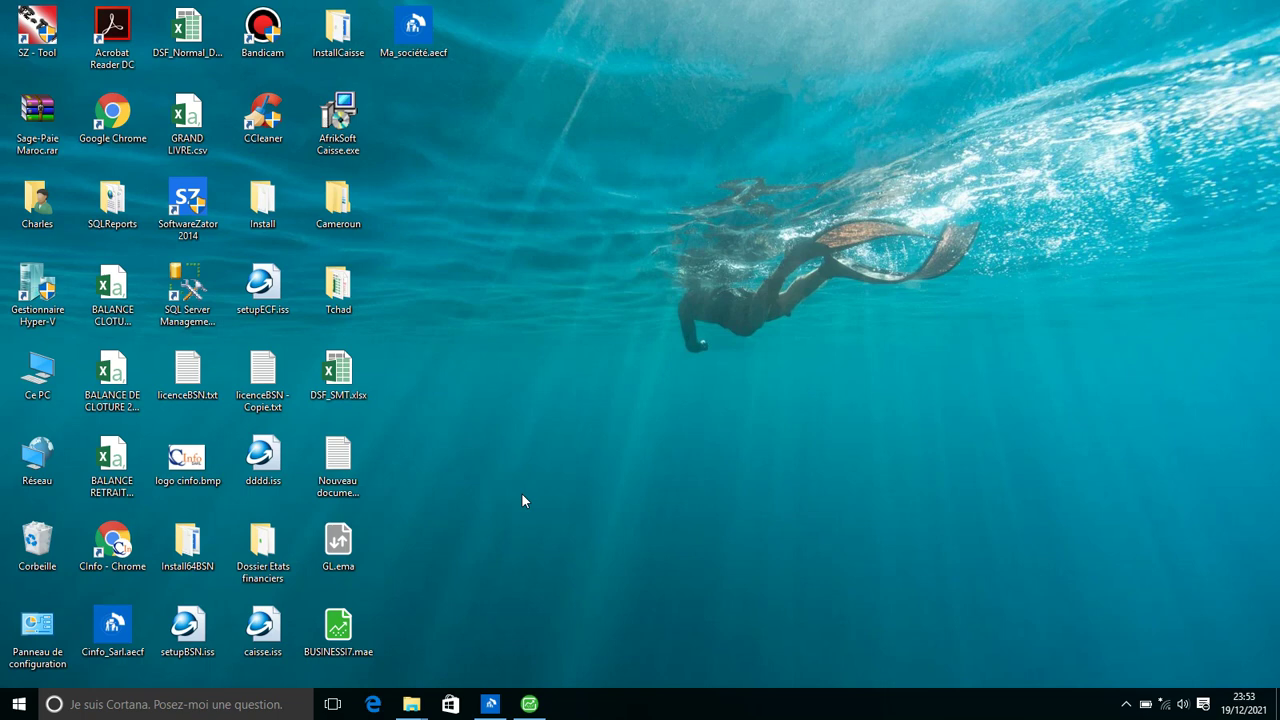
click(529, 704)
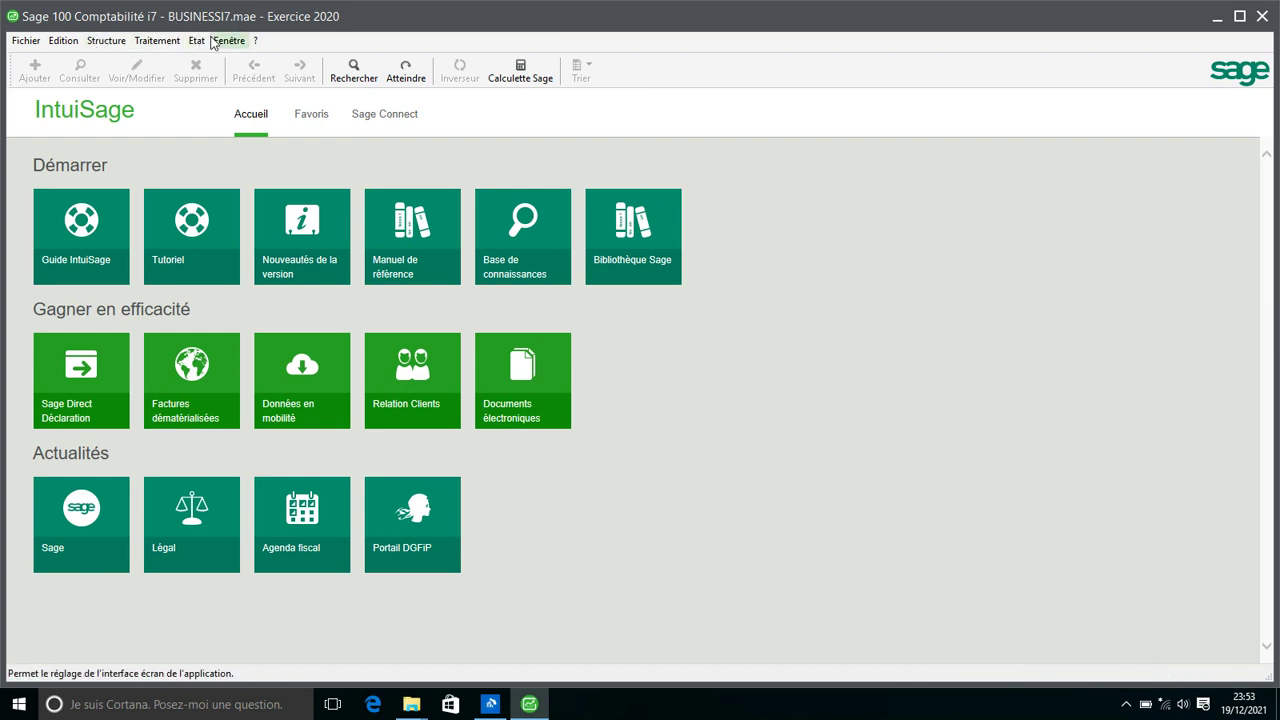
click(25, 42)
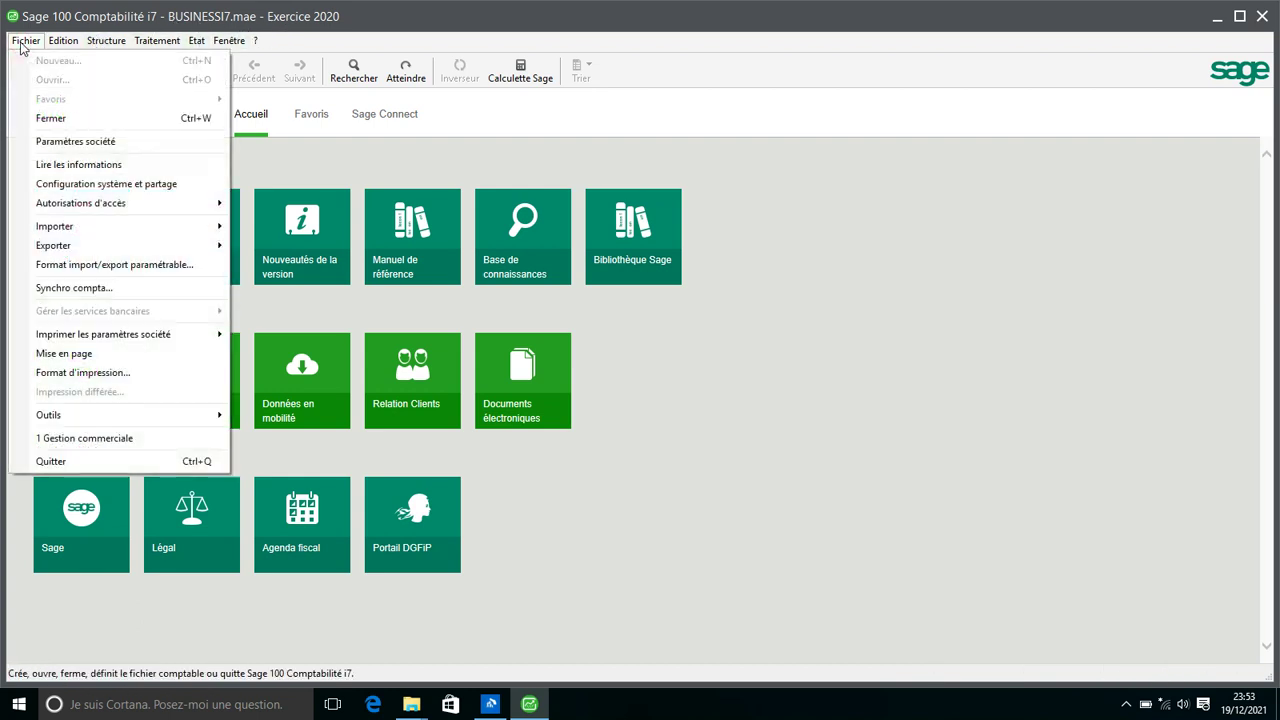
mouse_move(160, 246)
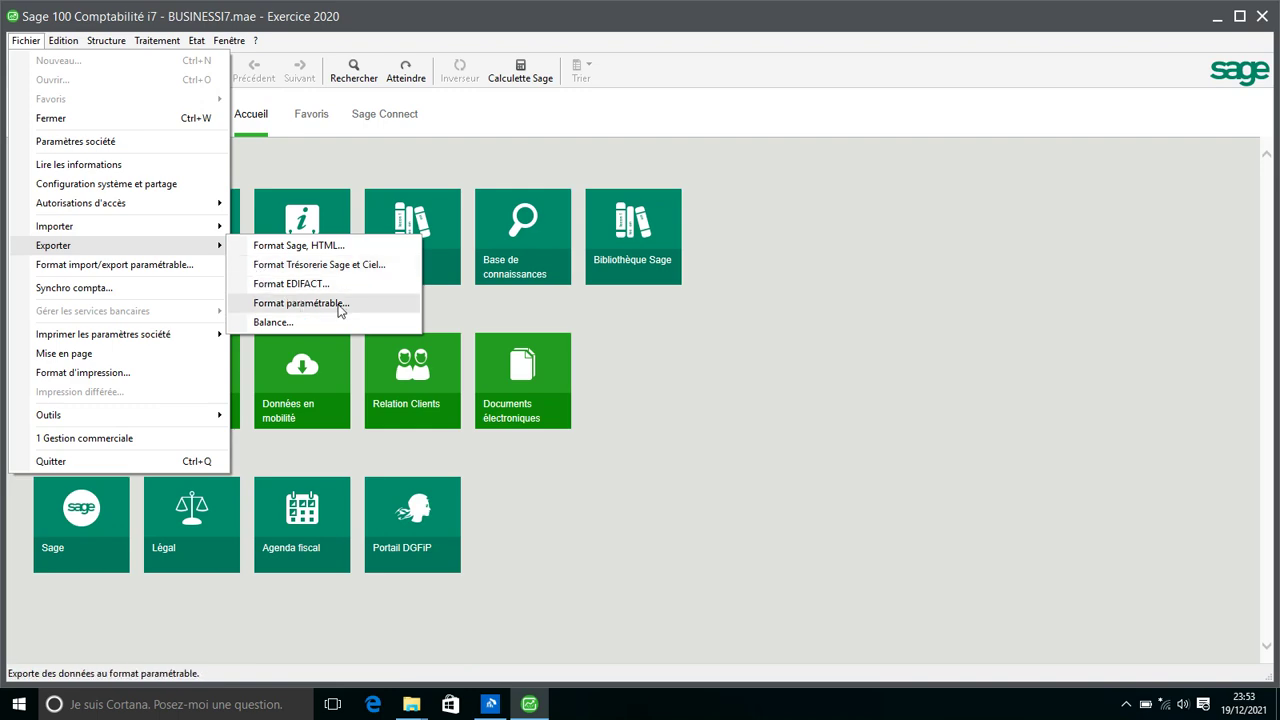
click(301, 303)
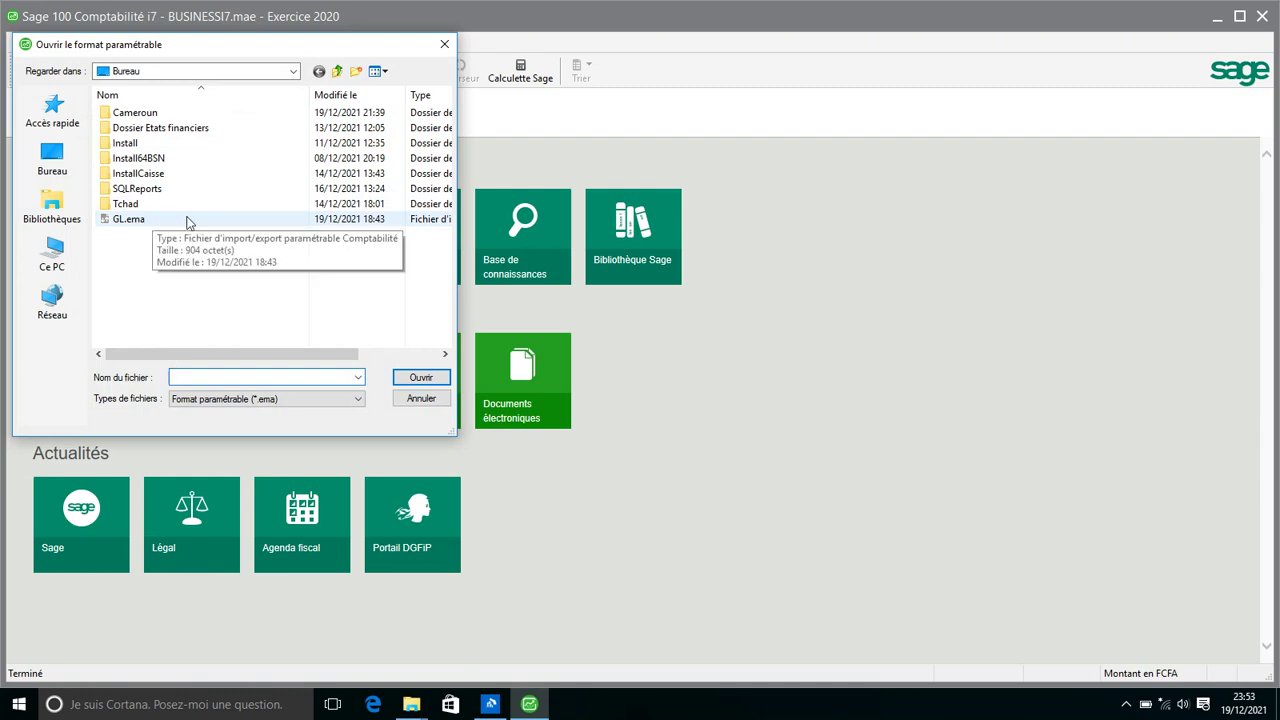
double_click(187, 222)
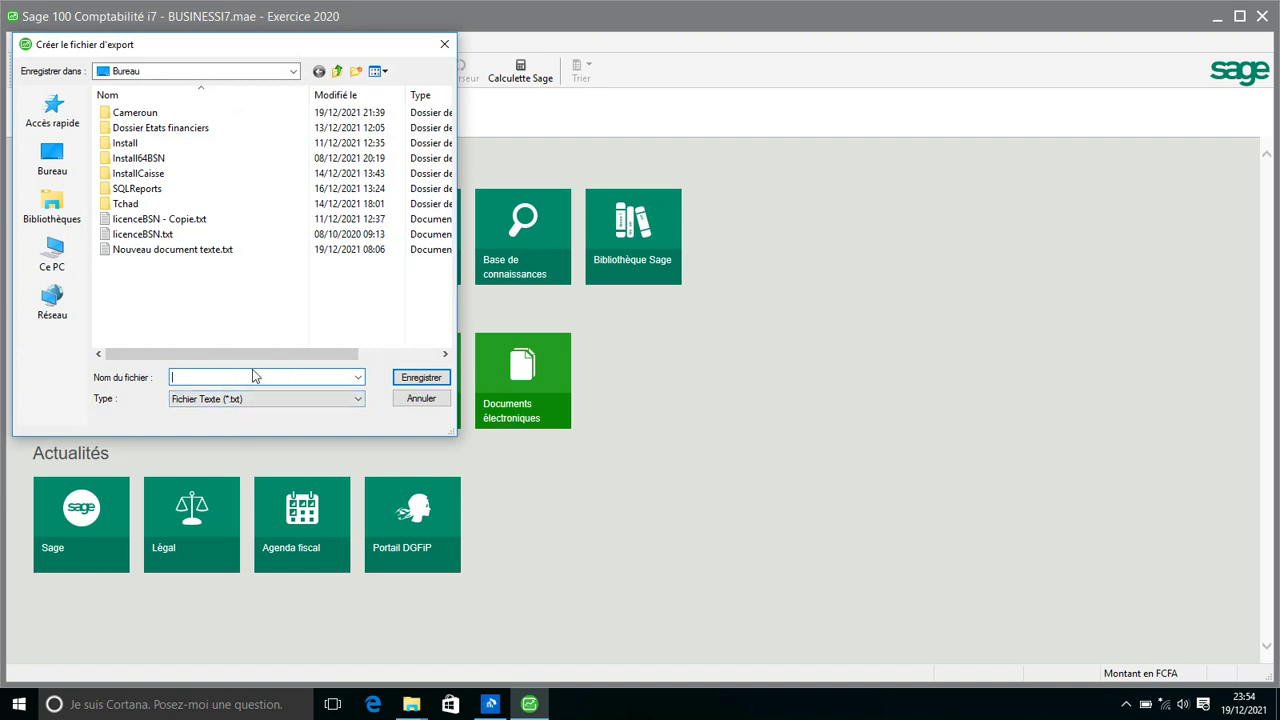
text(GLIVRE)
click(421, 377)
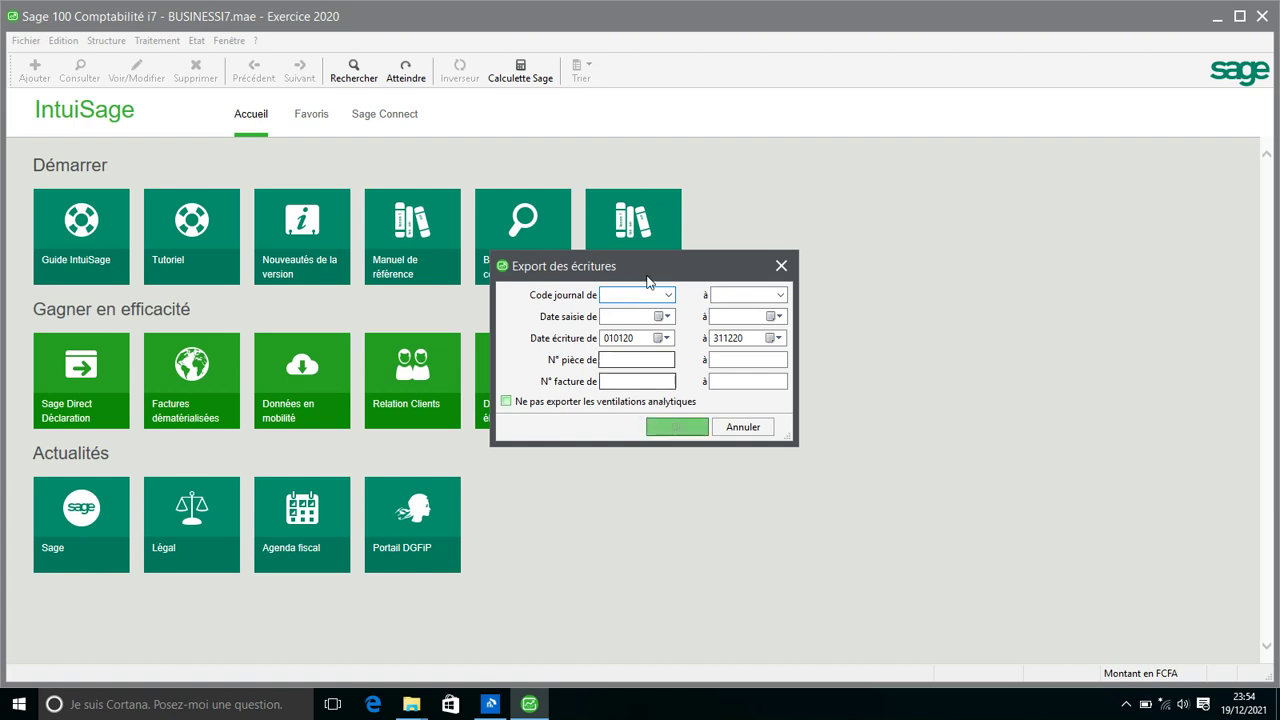
Step: Export the entries dated 010120 to 311220 and close Sage 100 Comptabilité
click(677, 427)
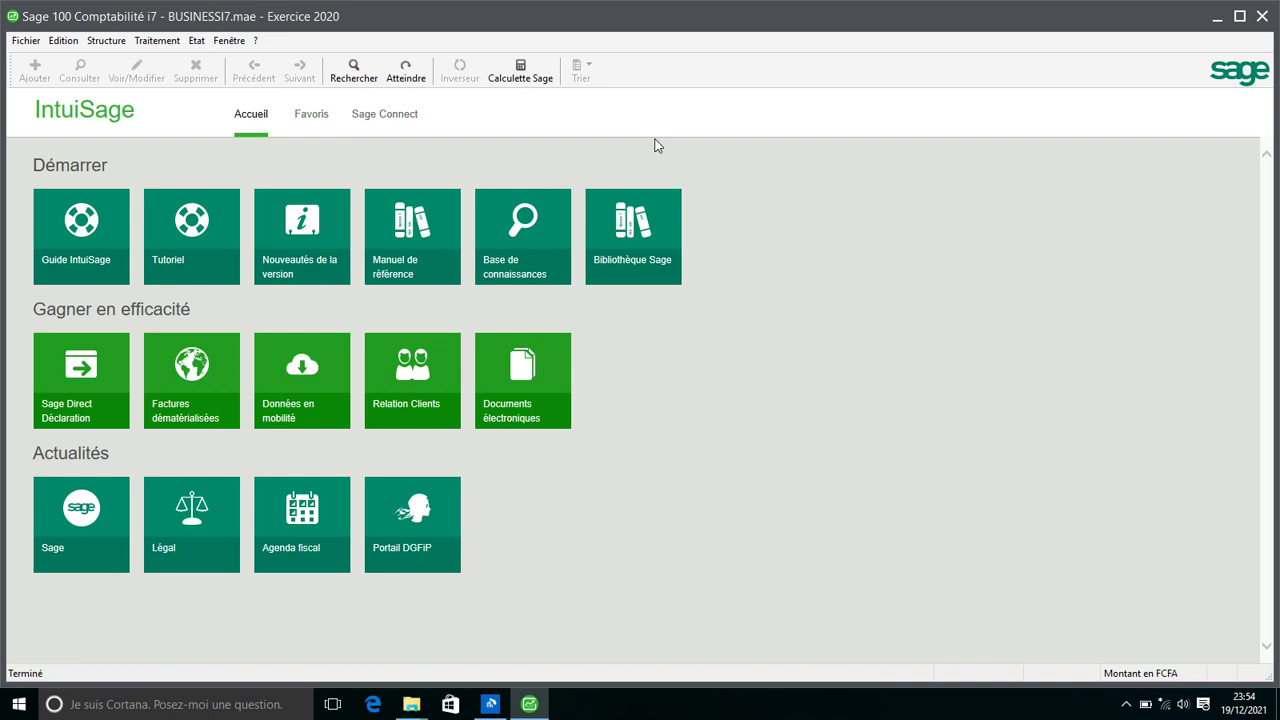
click(1262, 17)
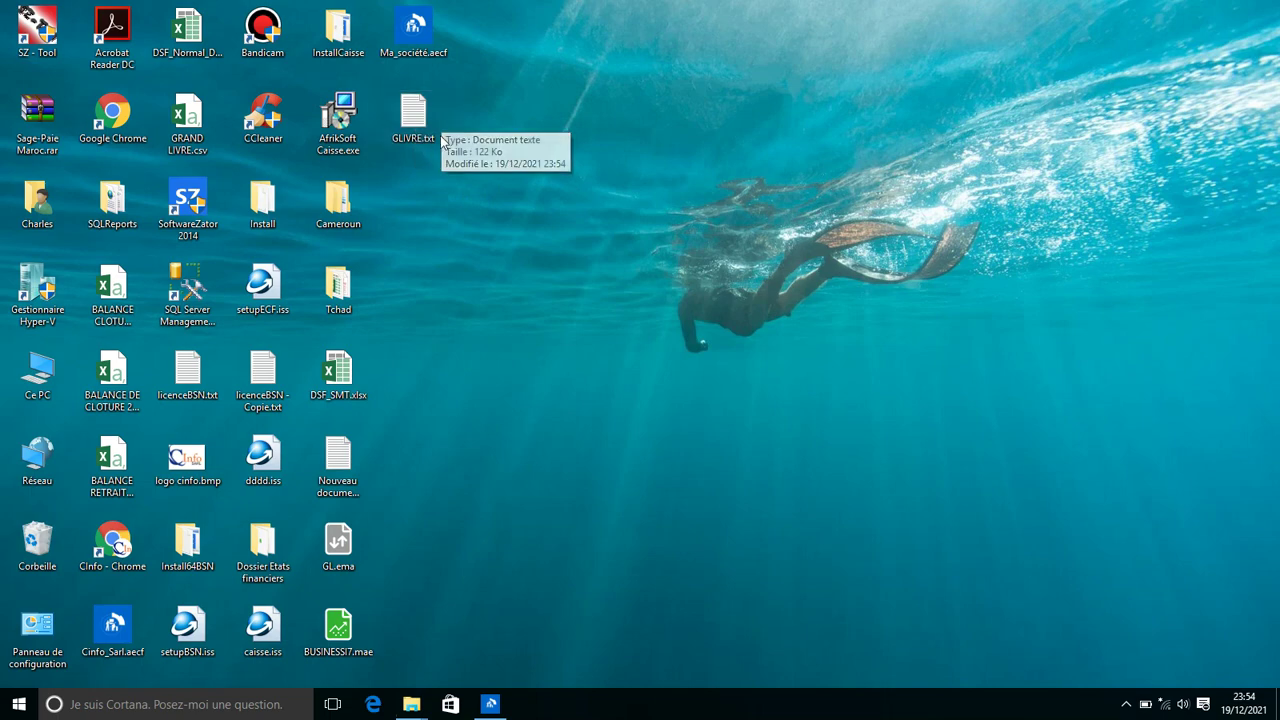
Step: Open GLIVRE.txt from the desktop, examine the exported ledger entries full screen, and close the file
double_click(398, 124)
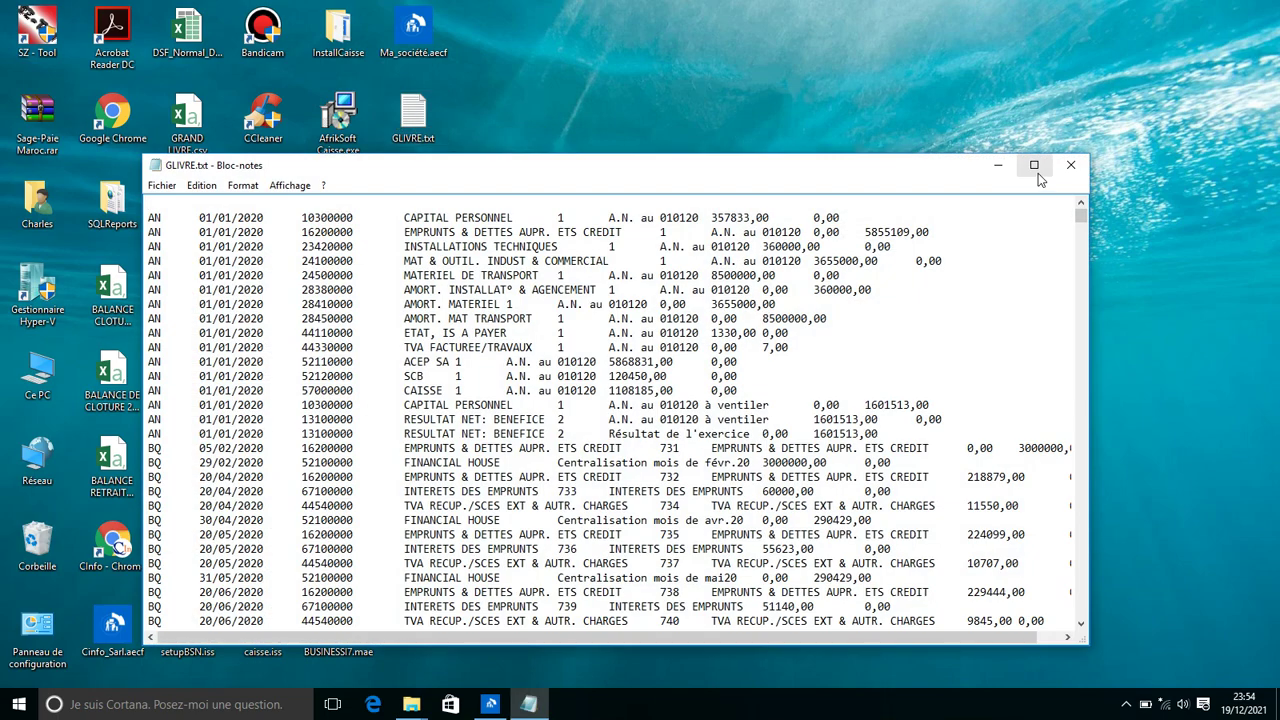
click(1039, 173)
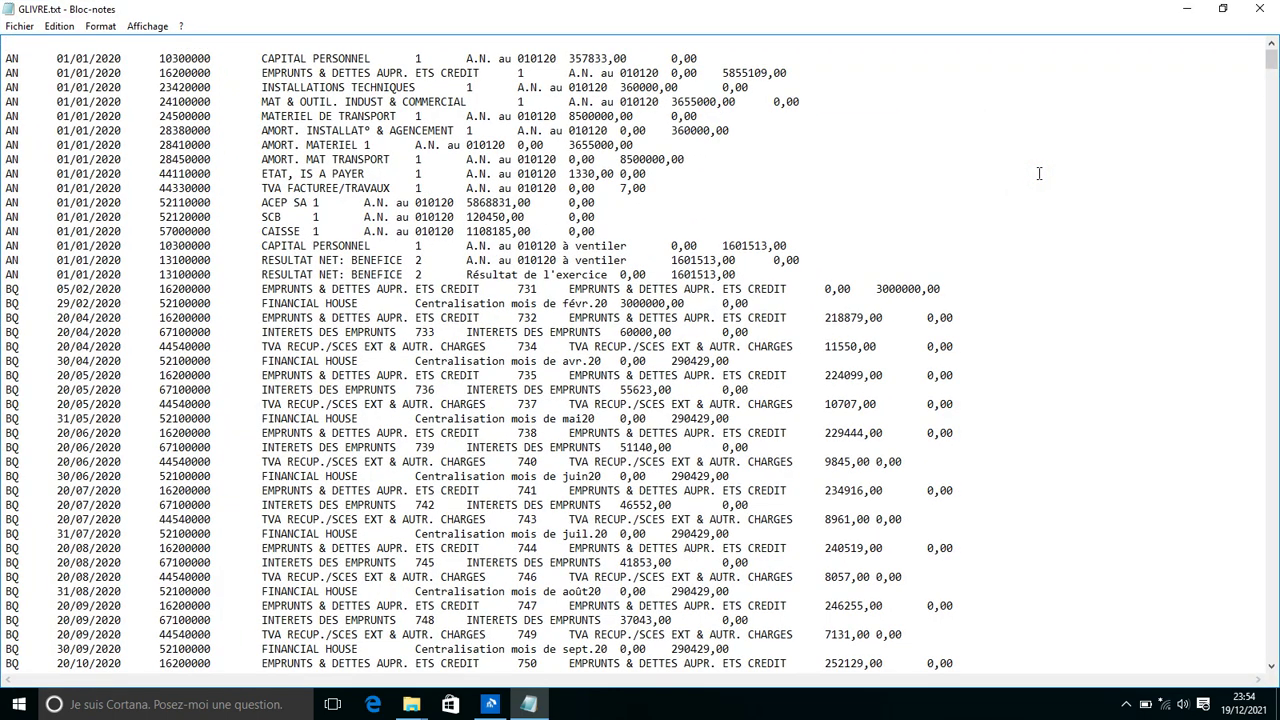
click(1257, 10)
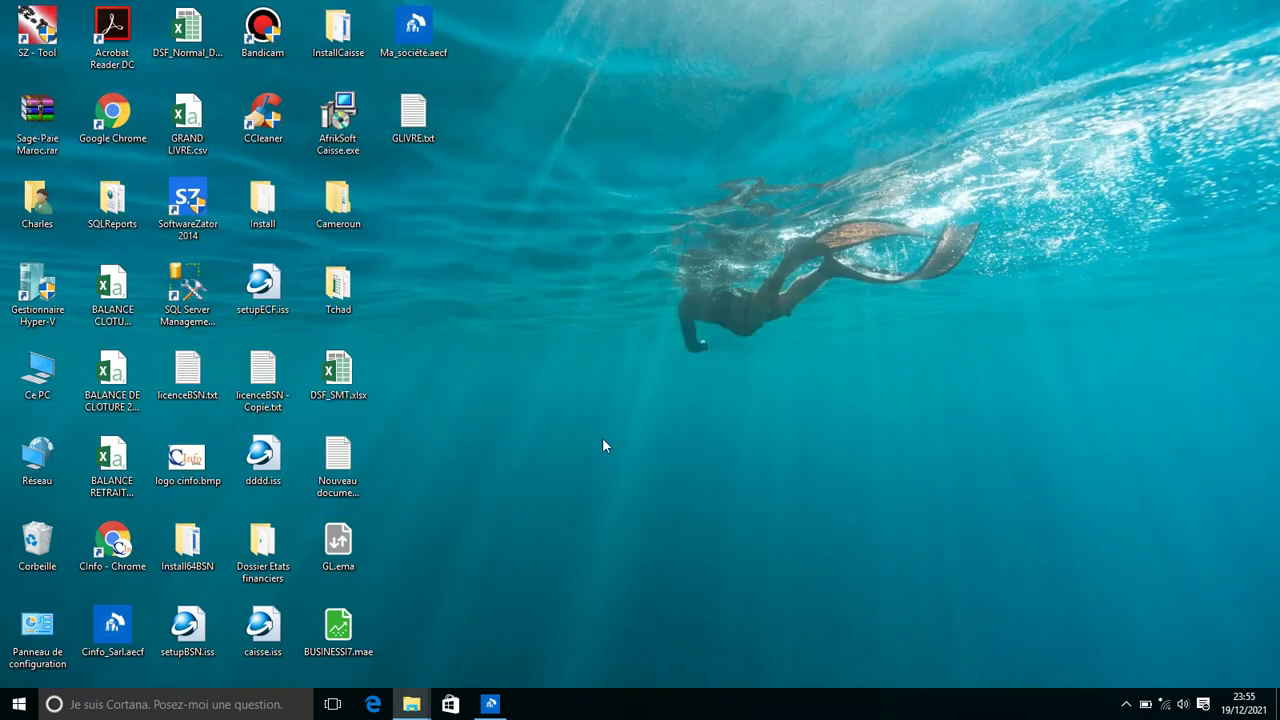
Step: Switch to AfrikSoft Etats Comptables et Fiscaux, open the Grand livre, and check which file type its import accepts without importing anything
click(491, 704)
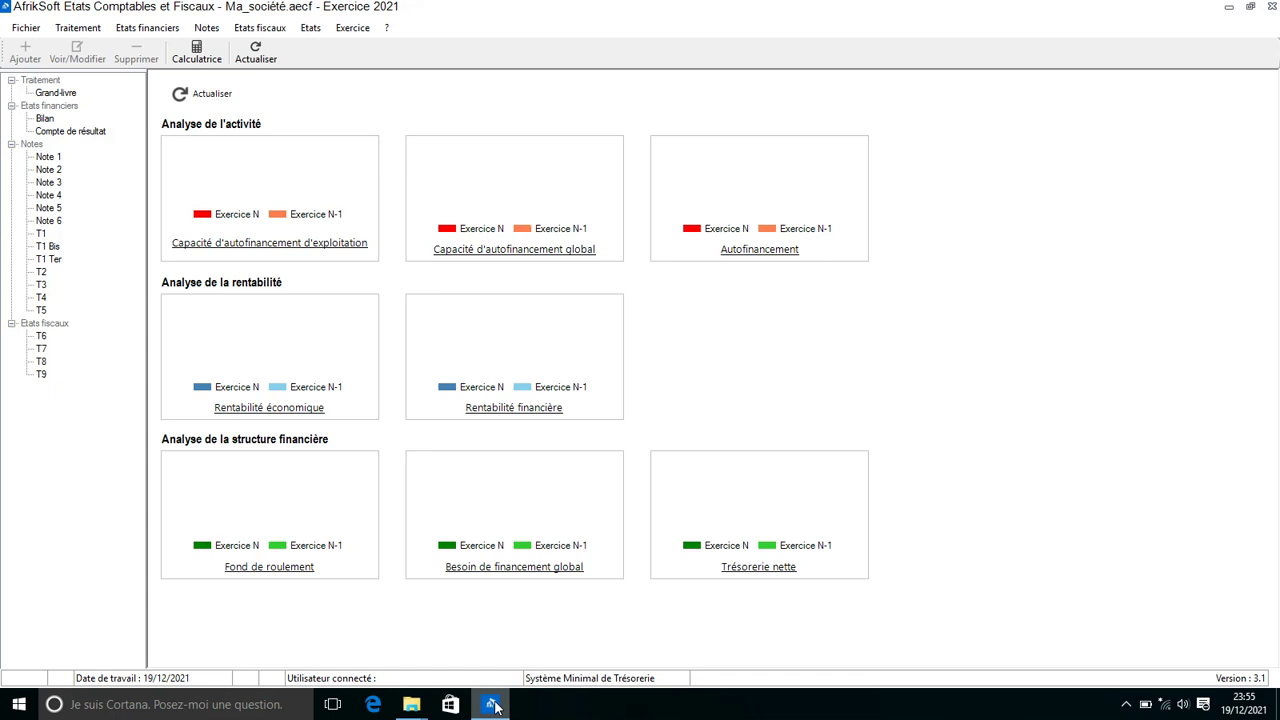
click(62, 28)
click(86, 46)
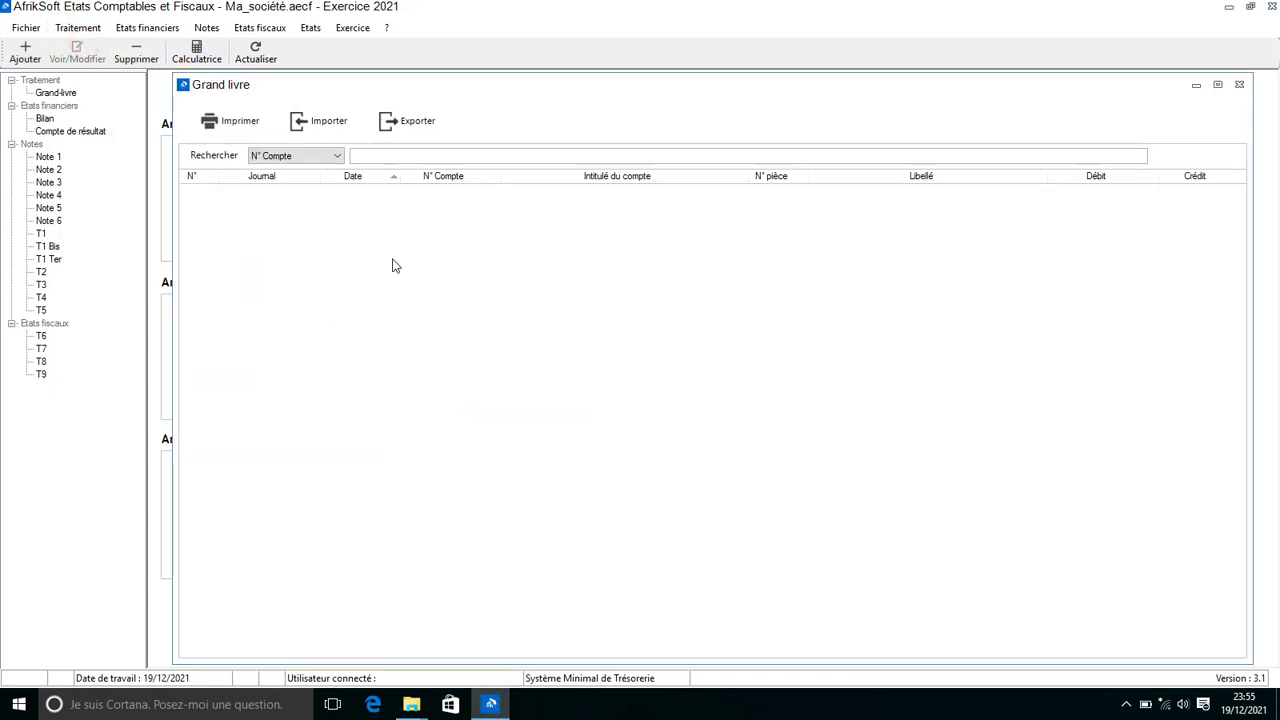
click(343, 126)
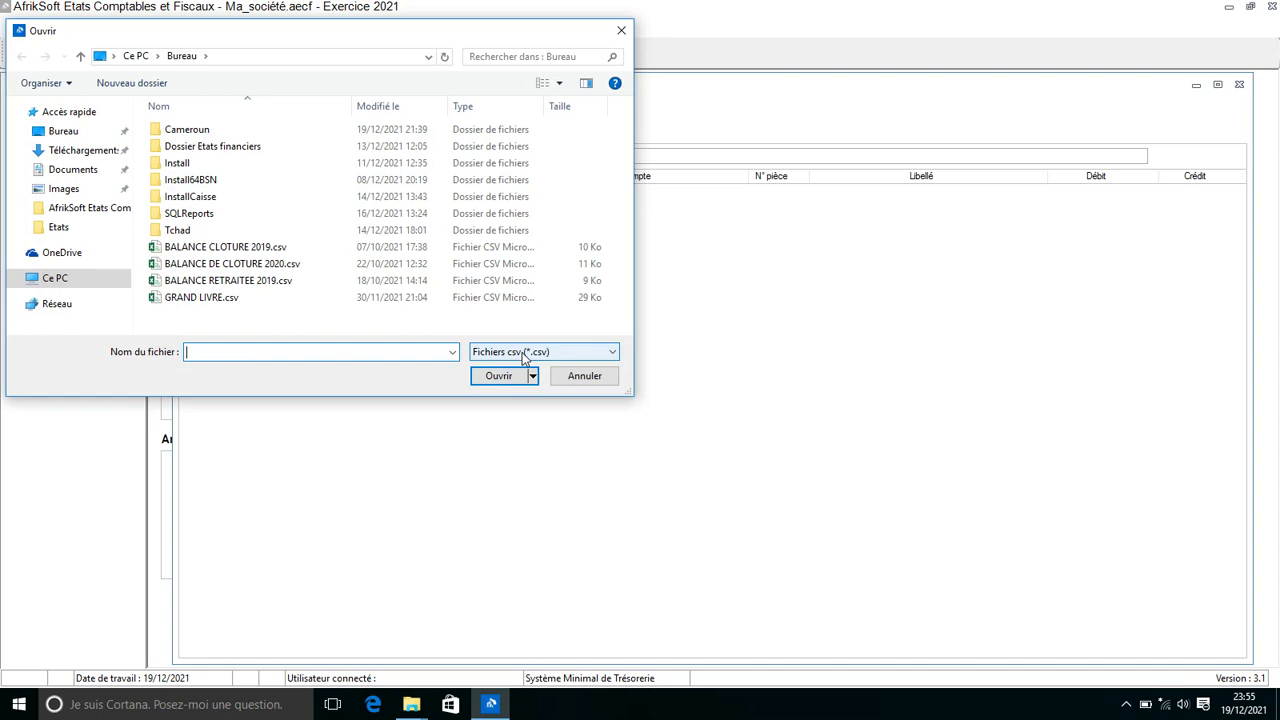
click(585, 375)
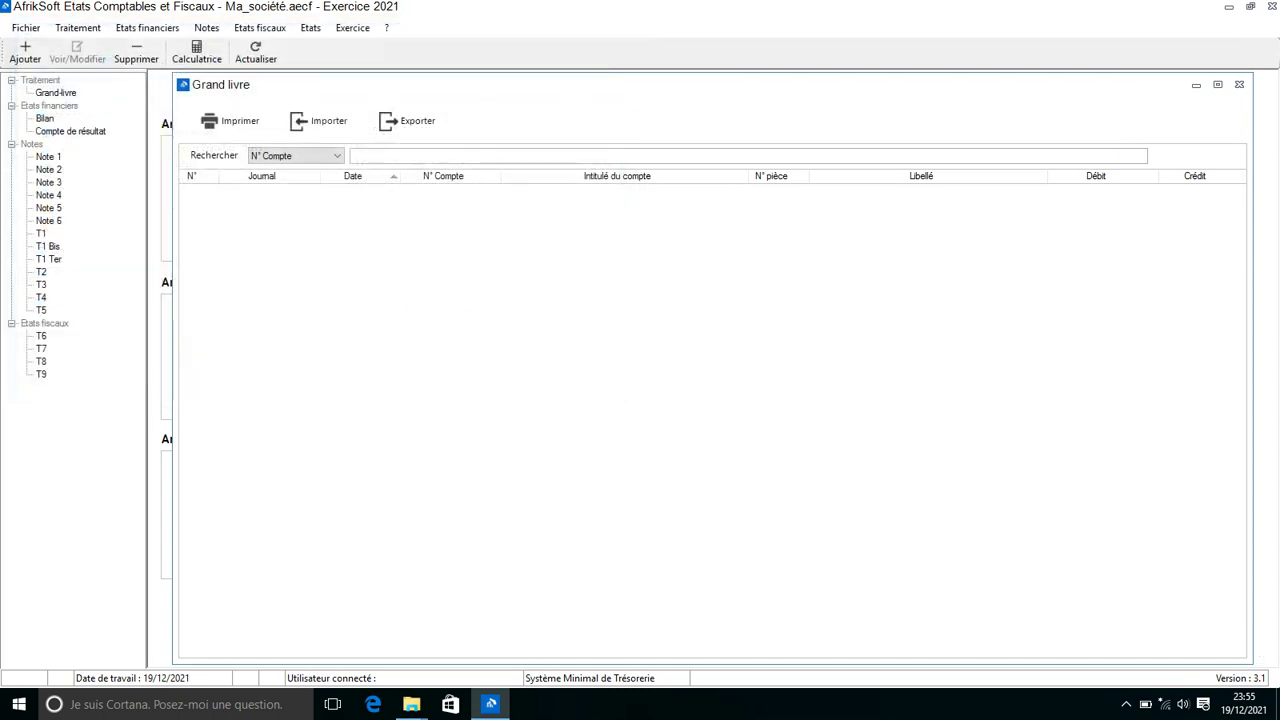
Step: Return to the desktop and start Excel 2013
key(super+d)
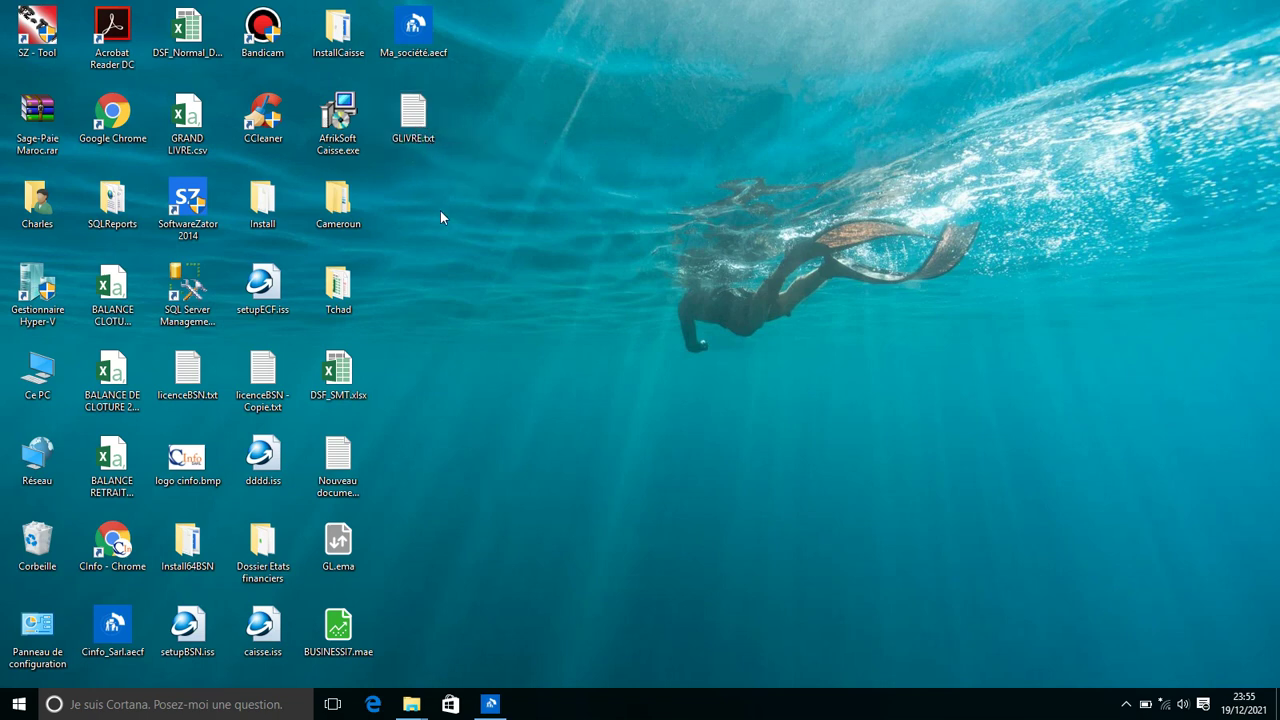
click(83, 705)
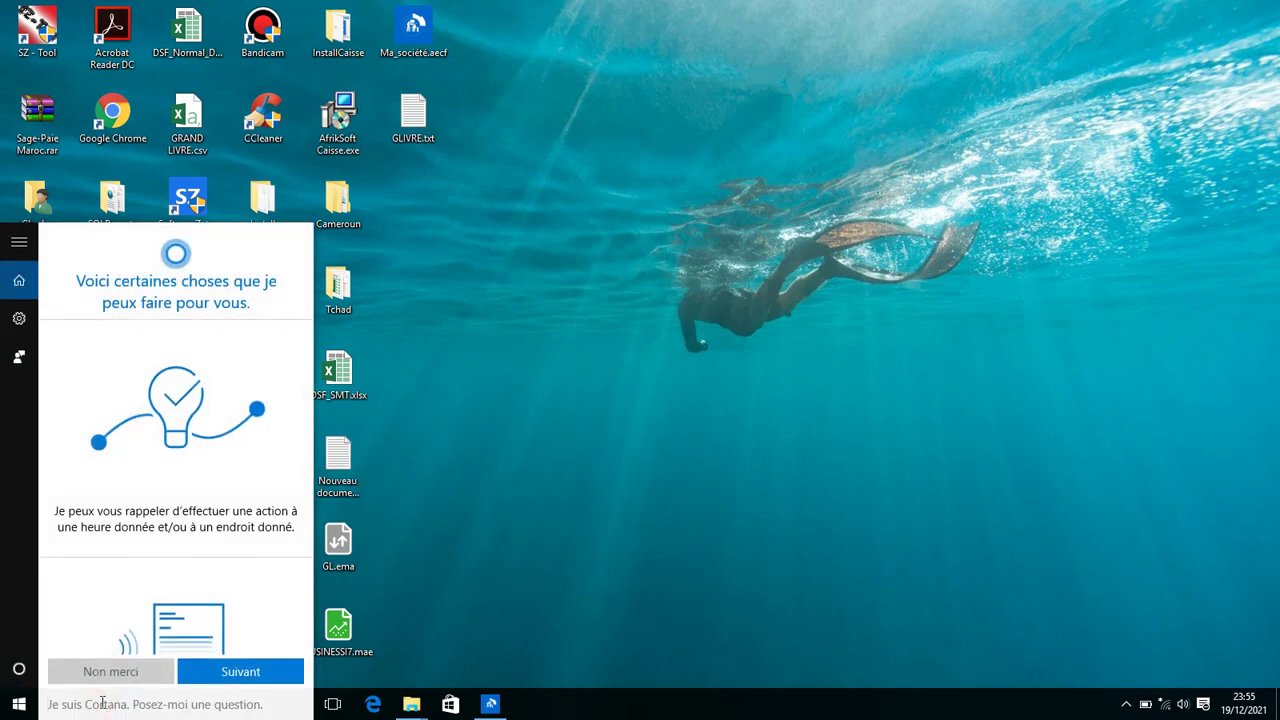
text(exc)
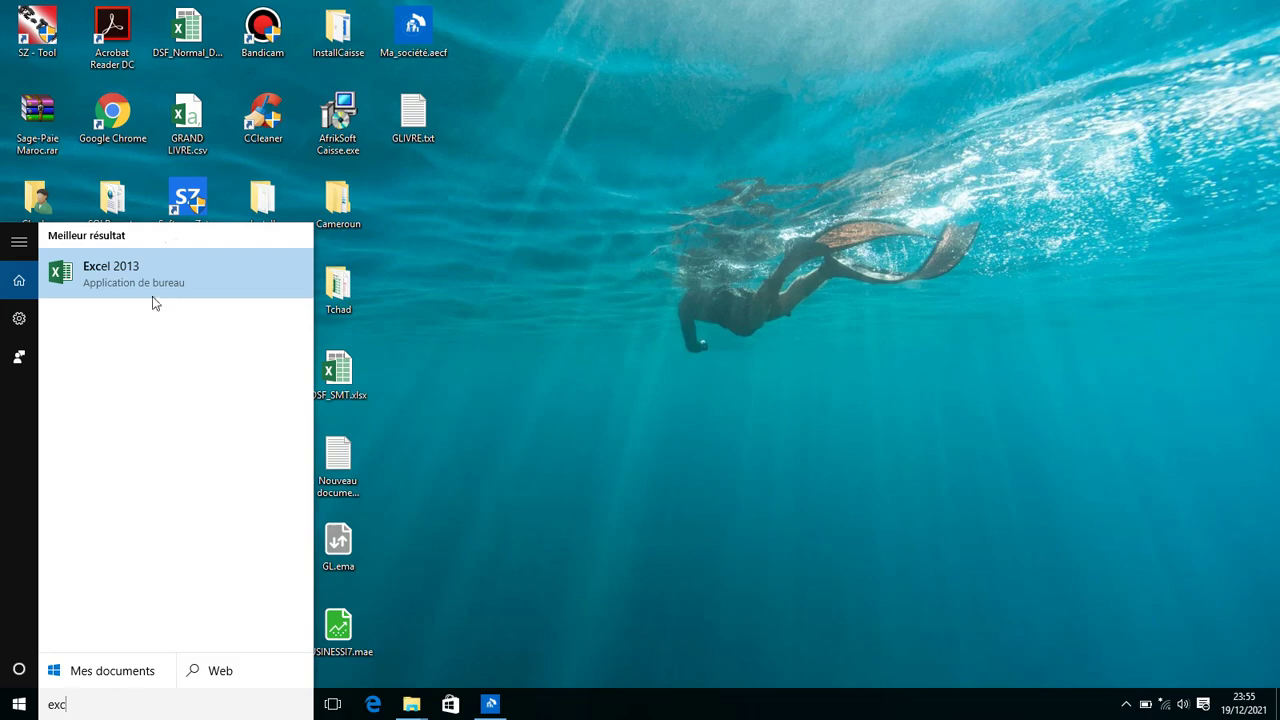
click(150, 280)
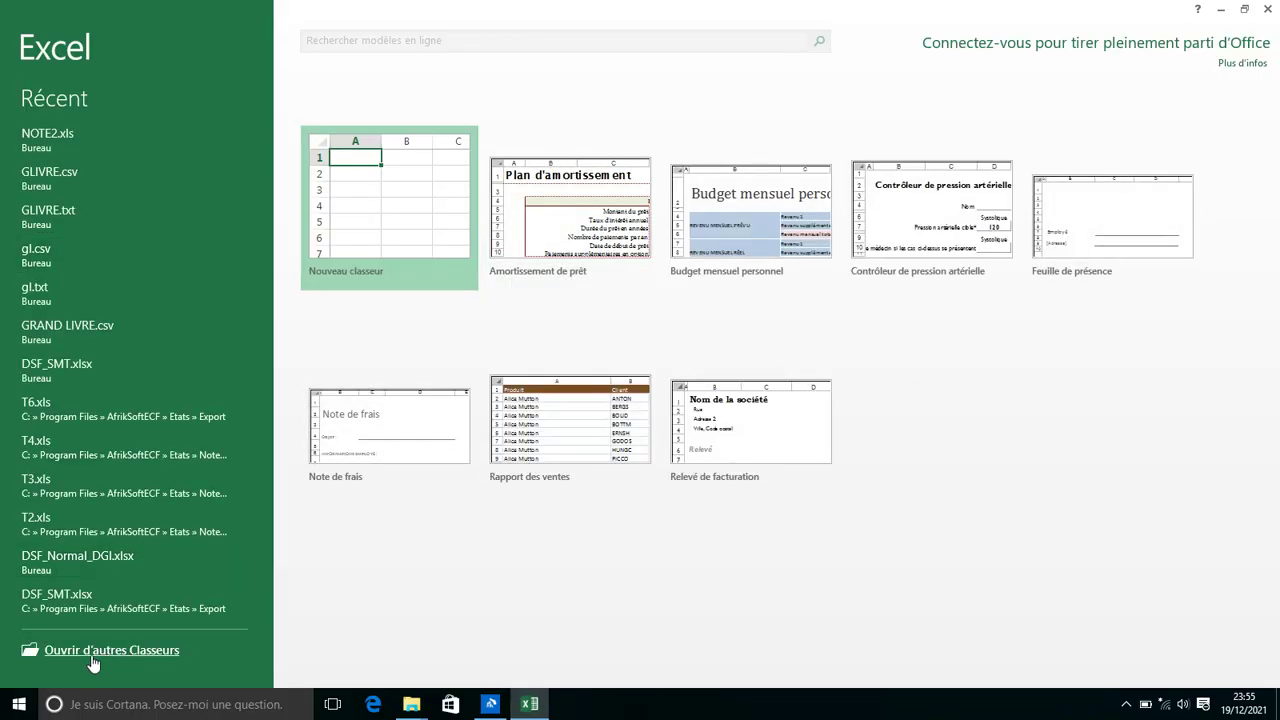
Step: Open the text file GLIVRE.txt from the Bureau folder, importing it as delimited data with the default settings
click(107, 652)
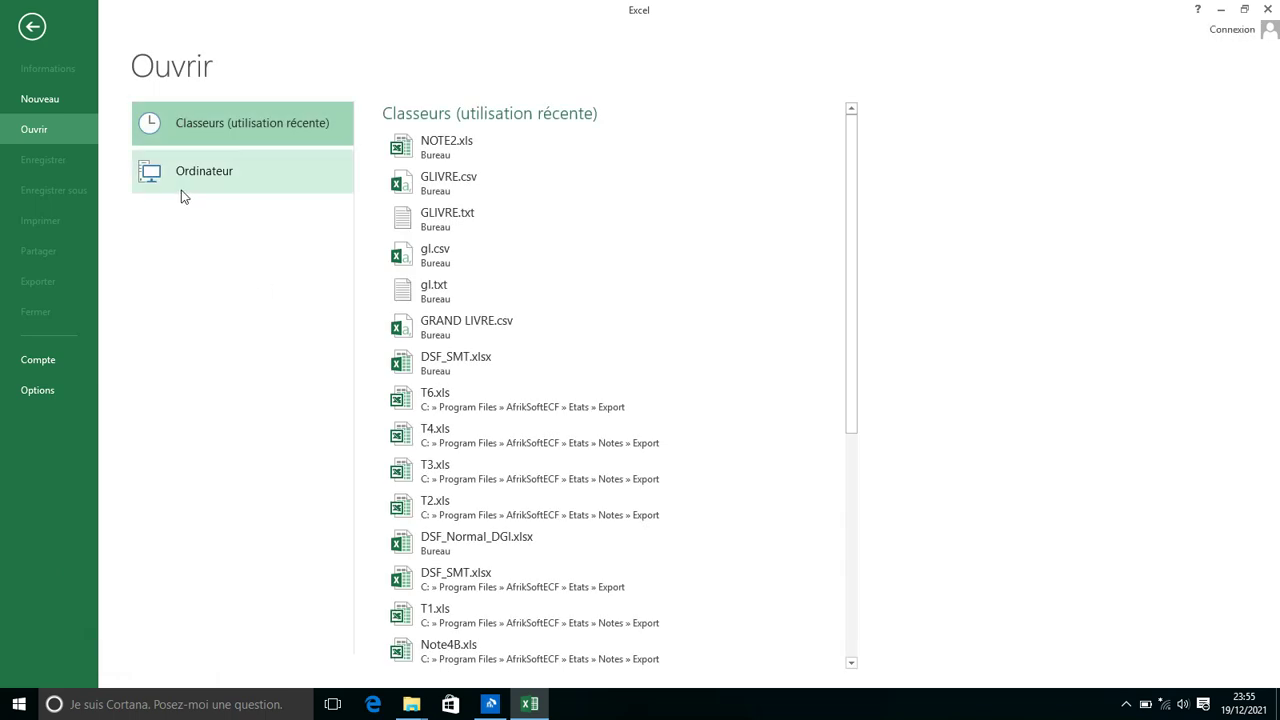
click(193, 176)
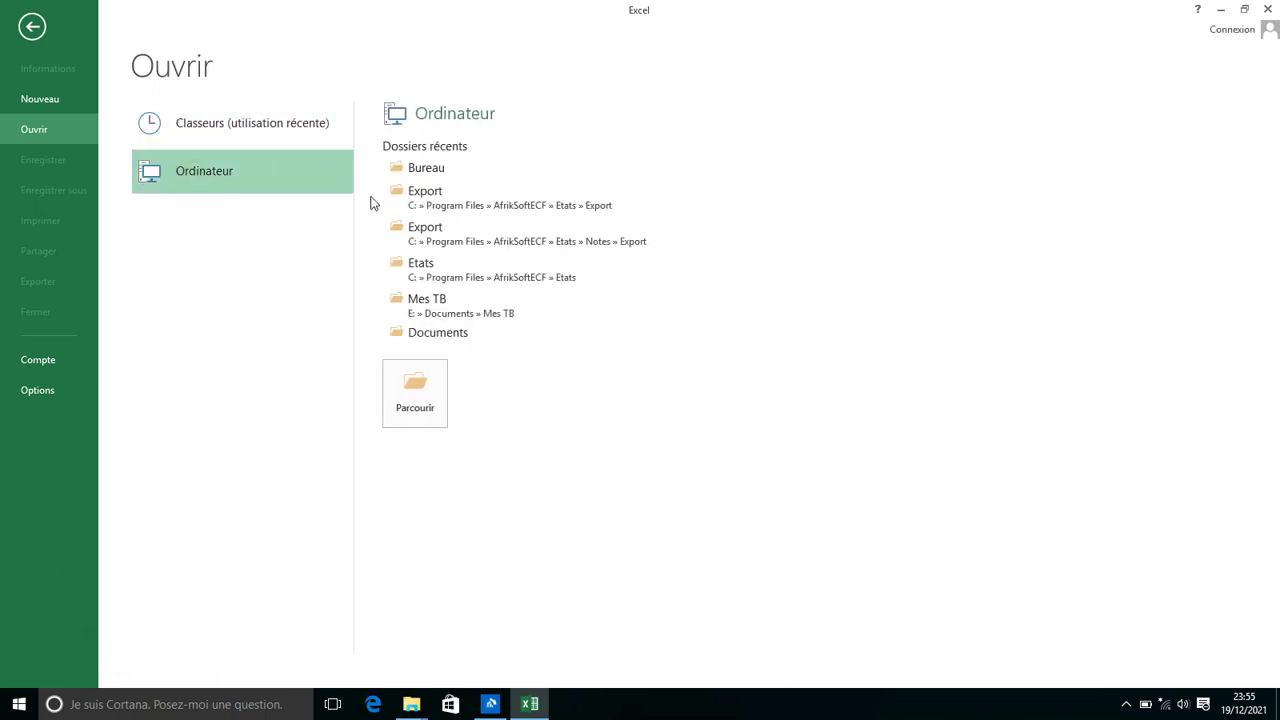
click(425, 170)
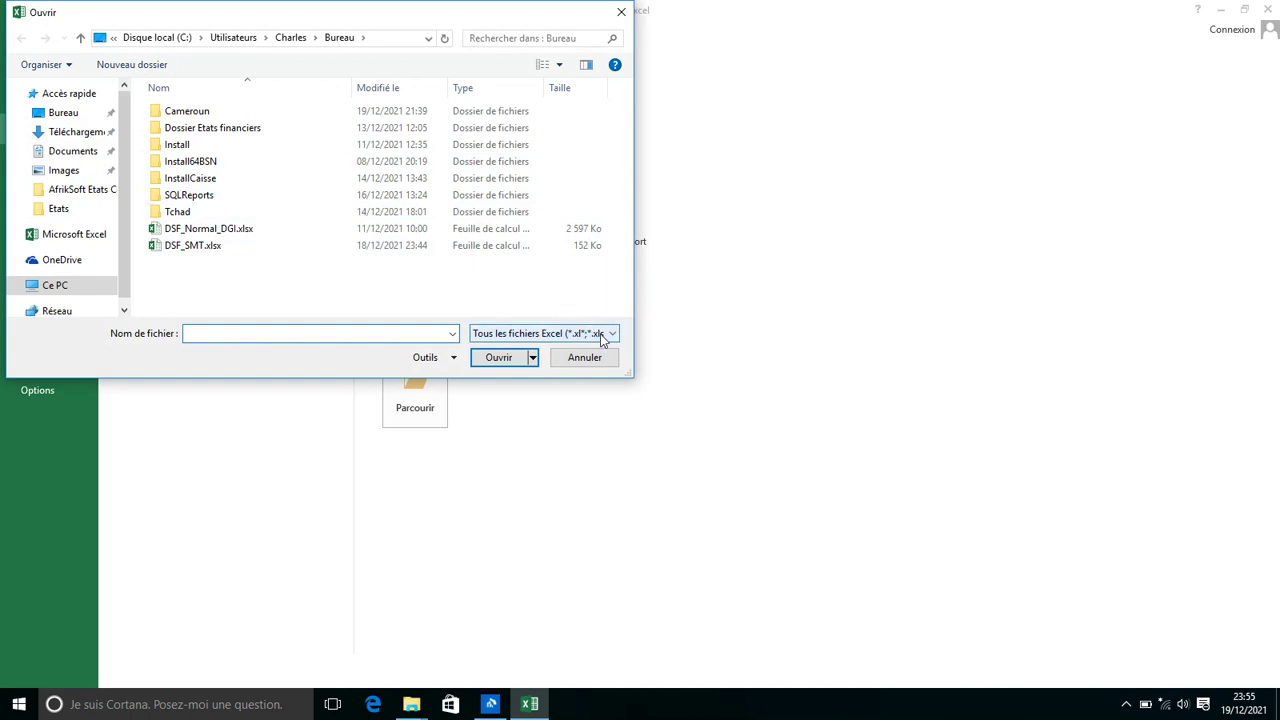
click(603, 338)
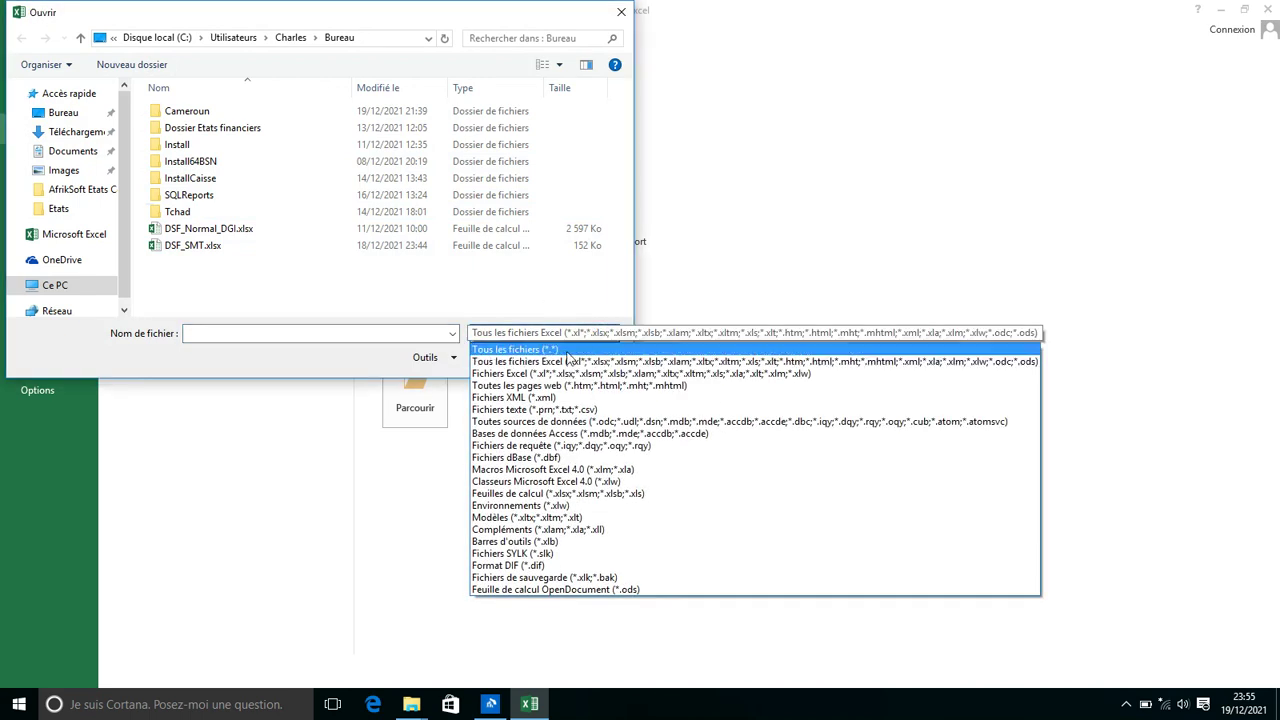
click(570, 413)
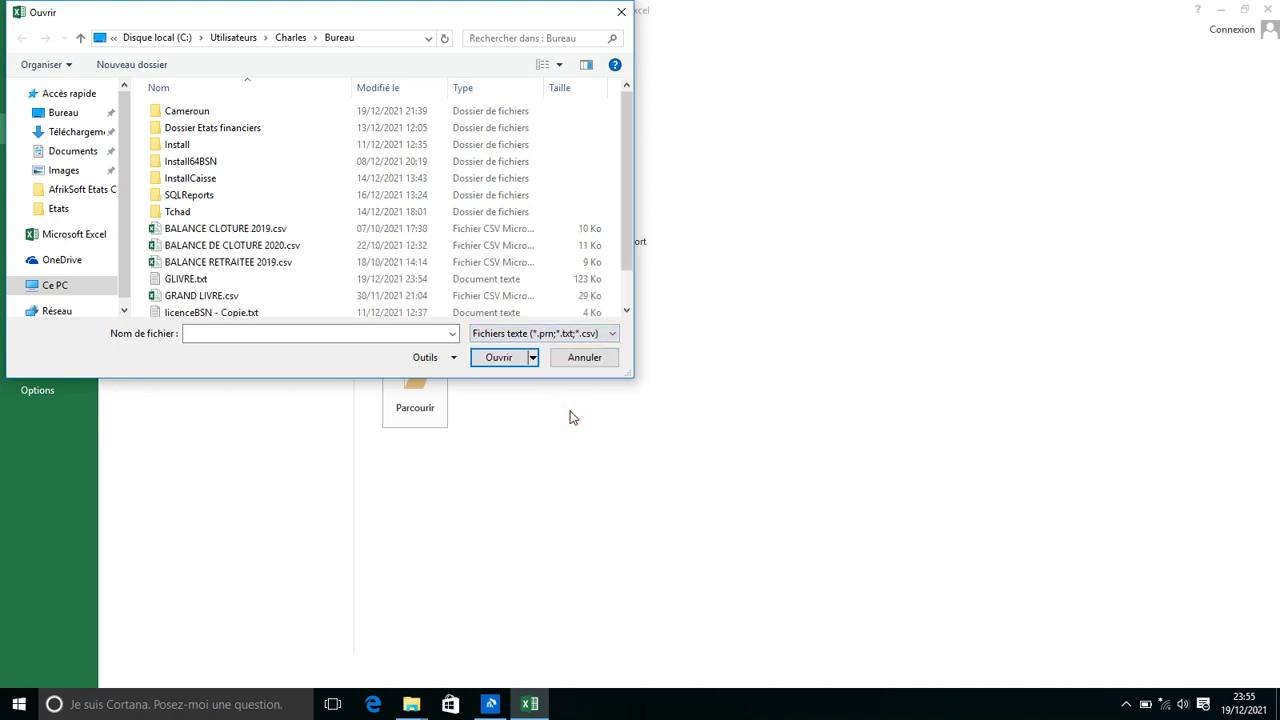
double_click(250, 284)
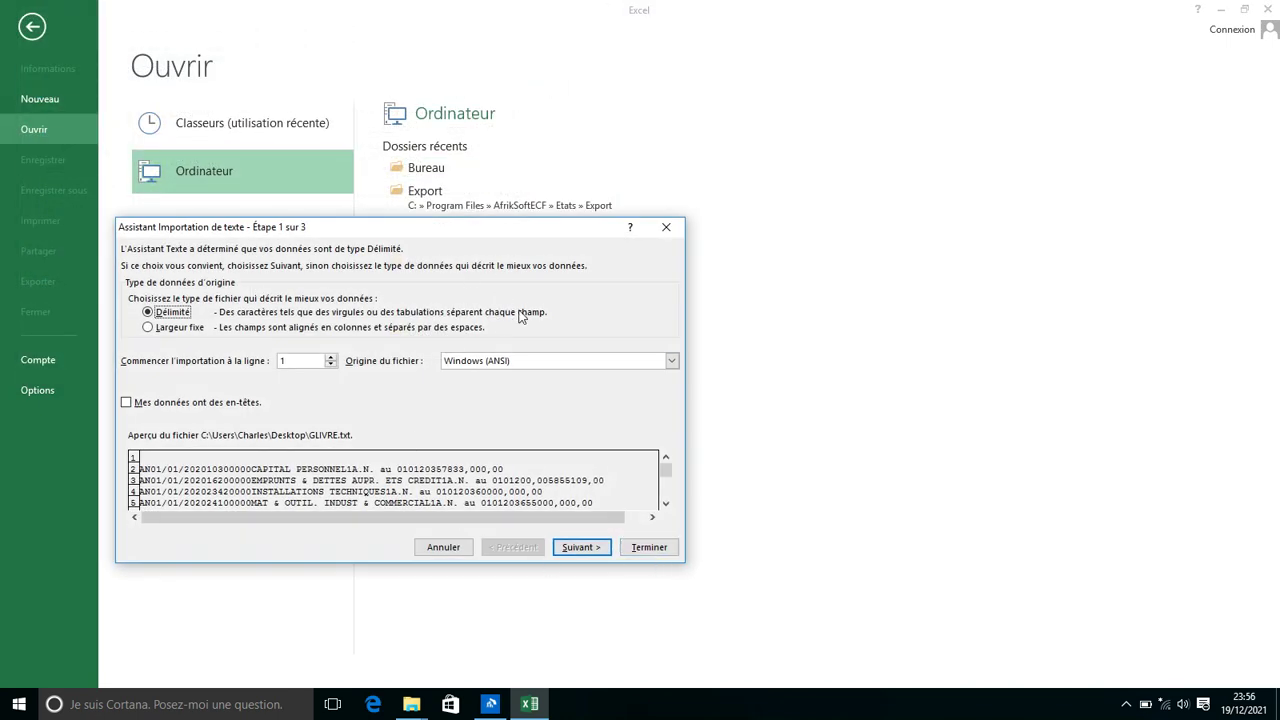
click(649, 548)
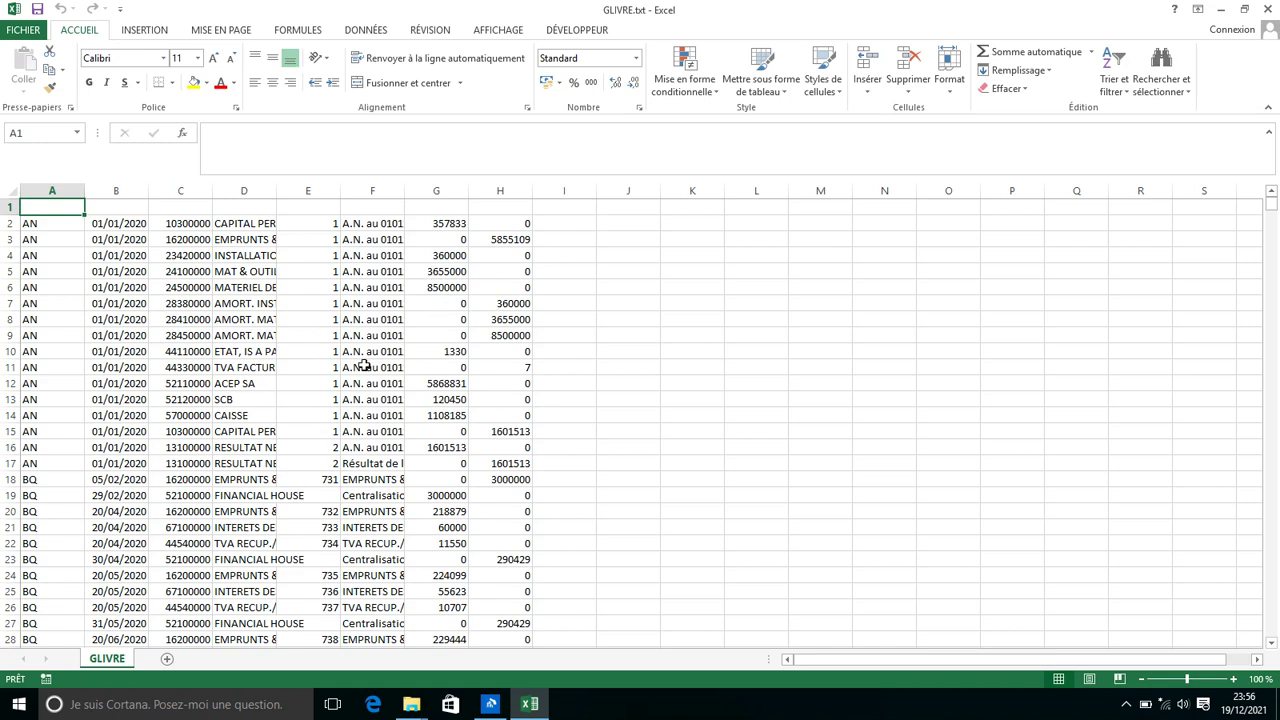
Step: Save the ledger on the desktop as GLIVRE.csv in semicolon-separated CSV format, then close Excel without saving again
click(23, 29)
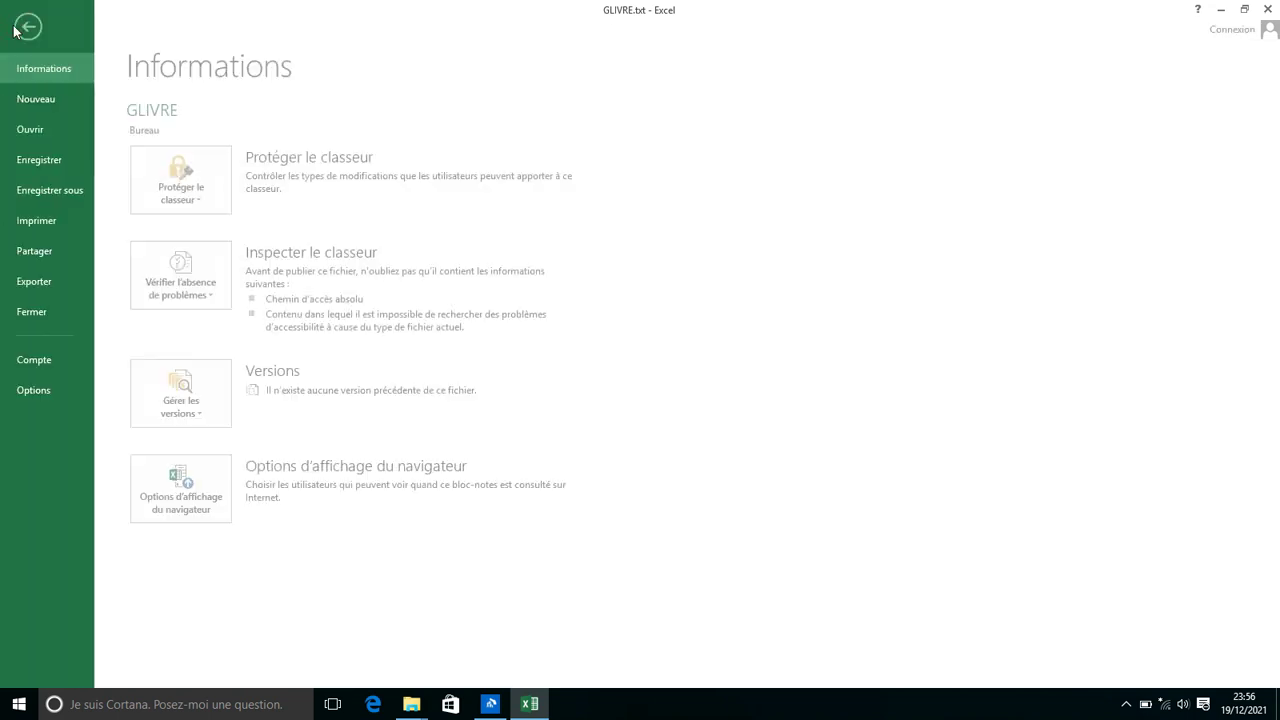
click(38, 190)
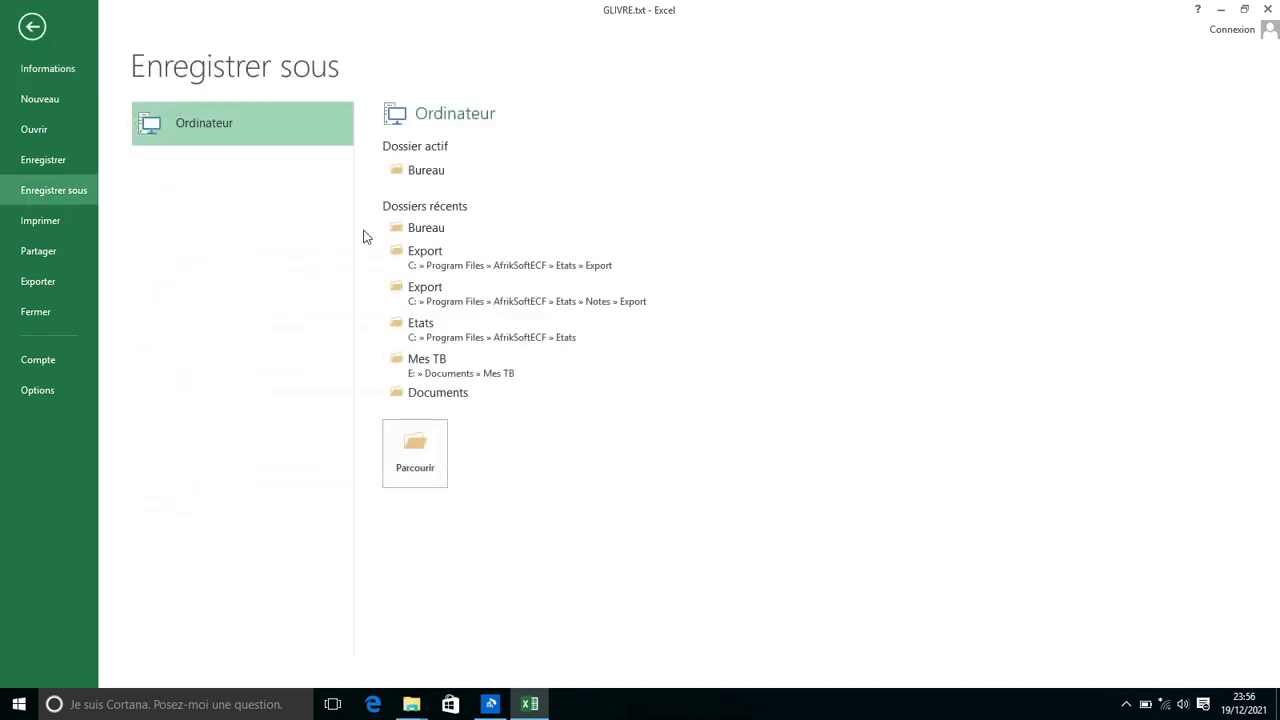
click(433, 176)
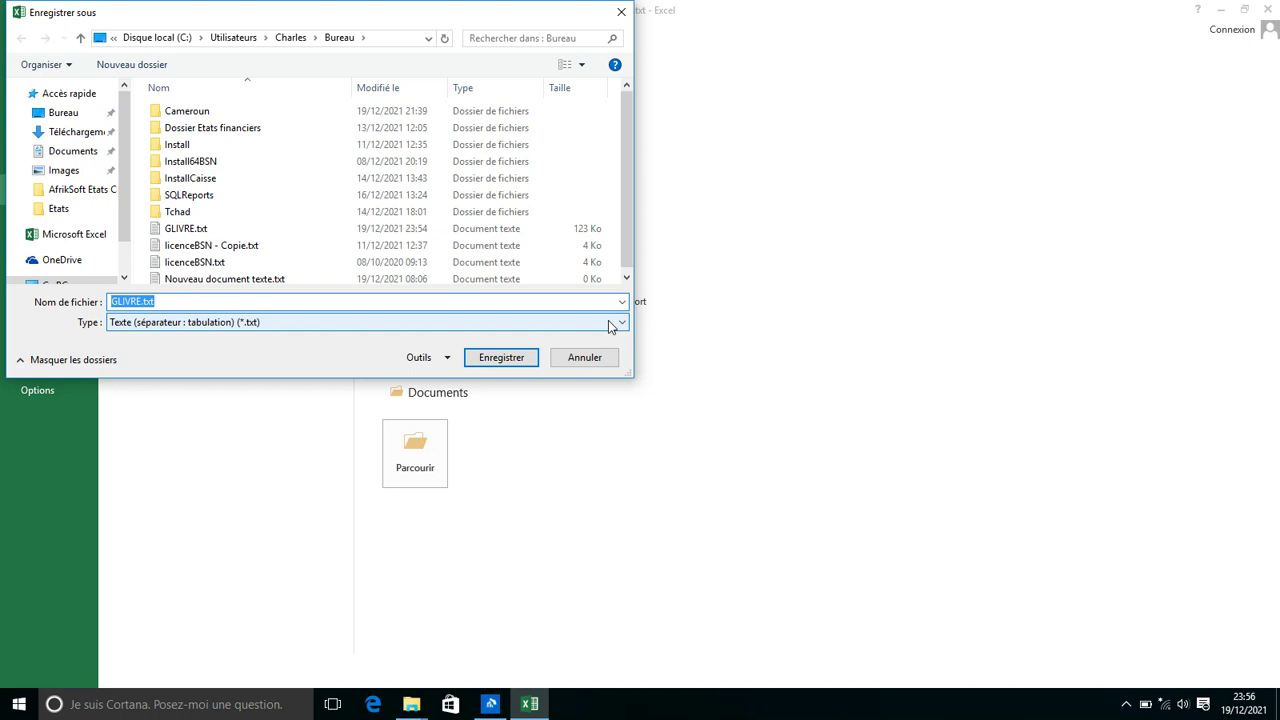
click(611, 327)
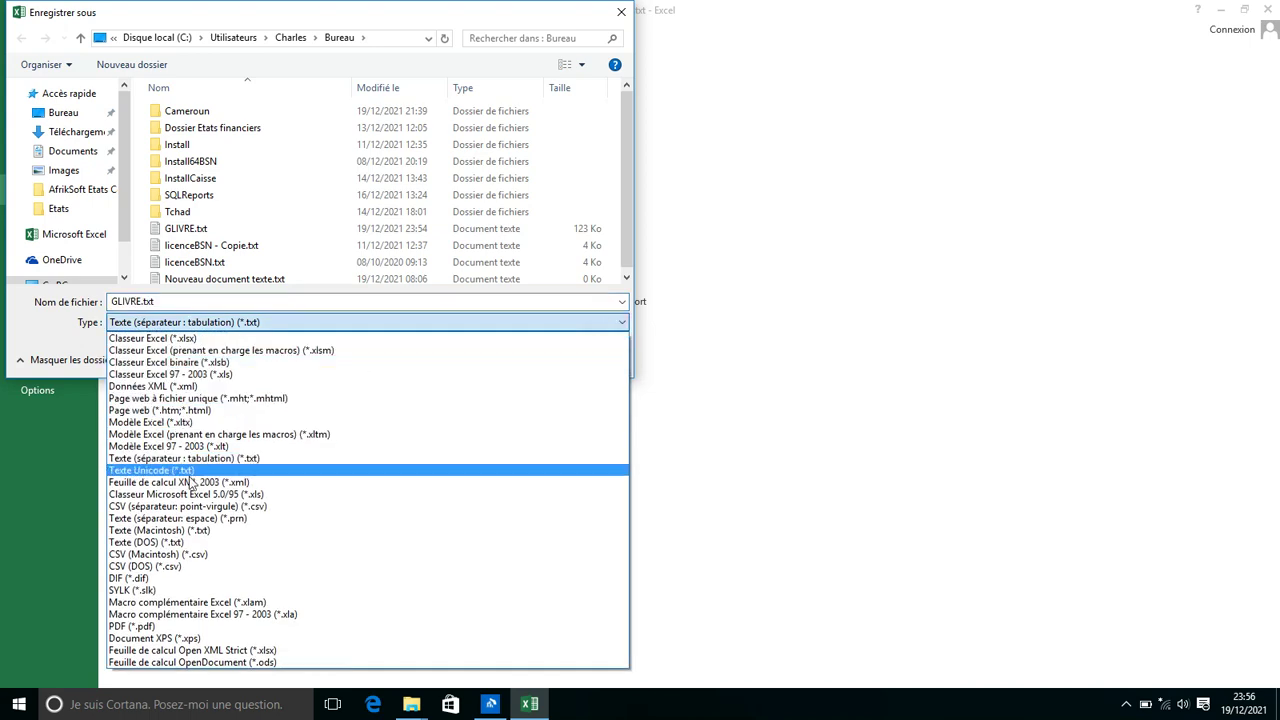
click(176, 508)
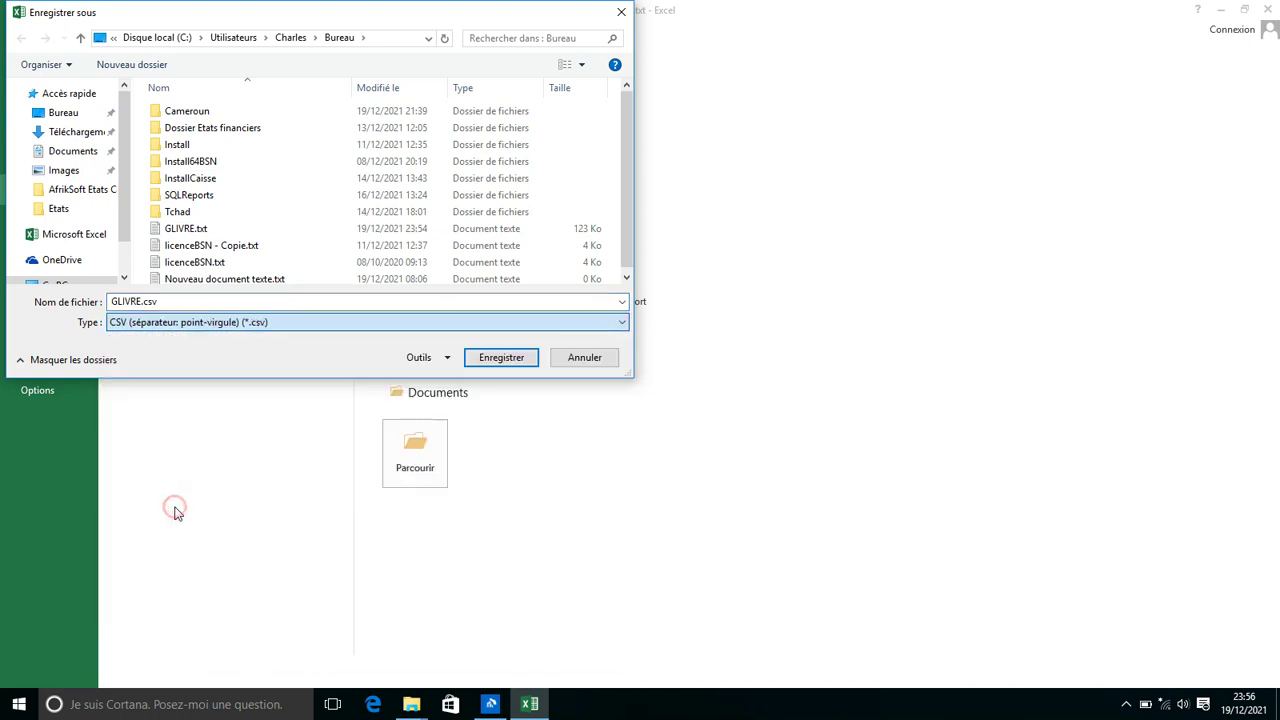
click(490, 359)
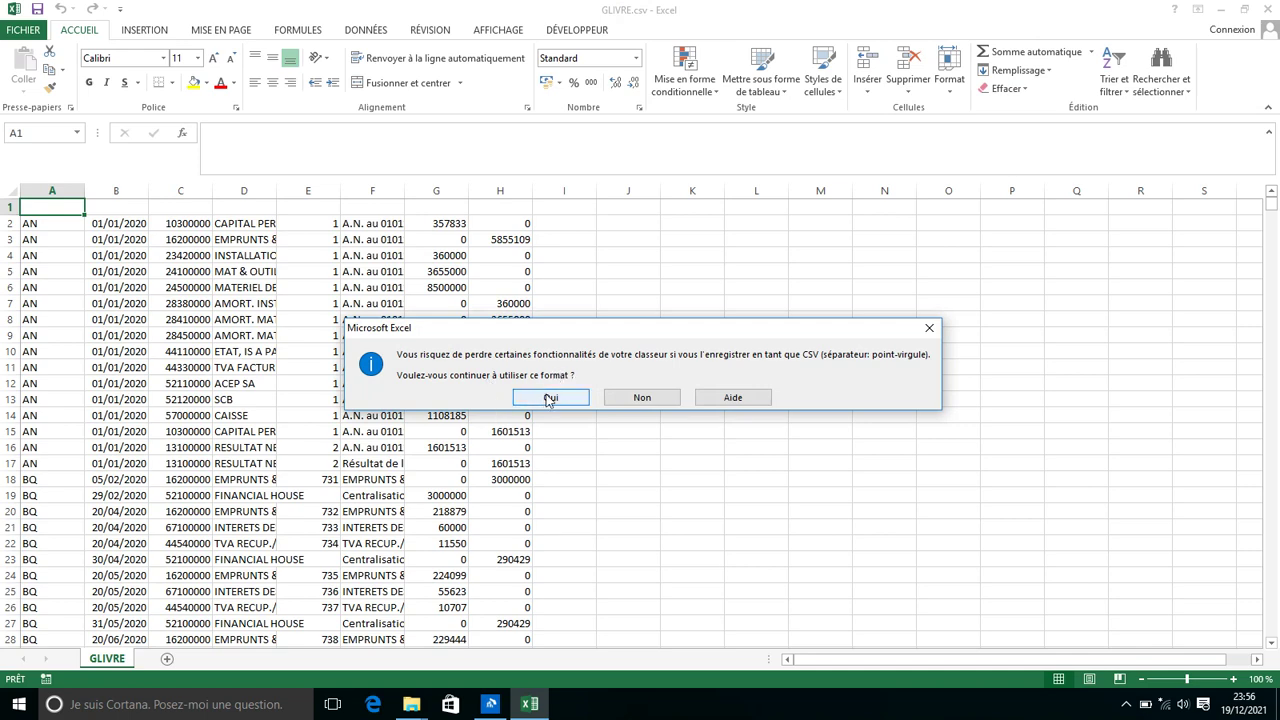
click(545, 395)
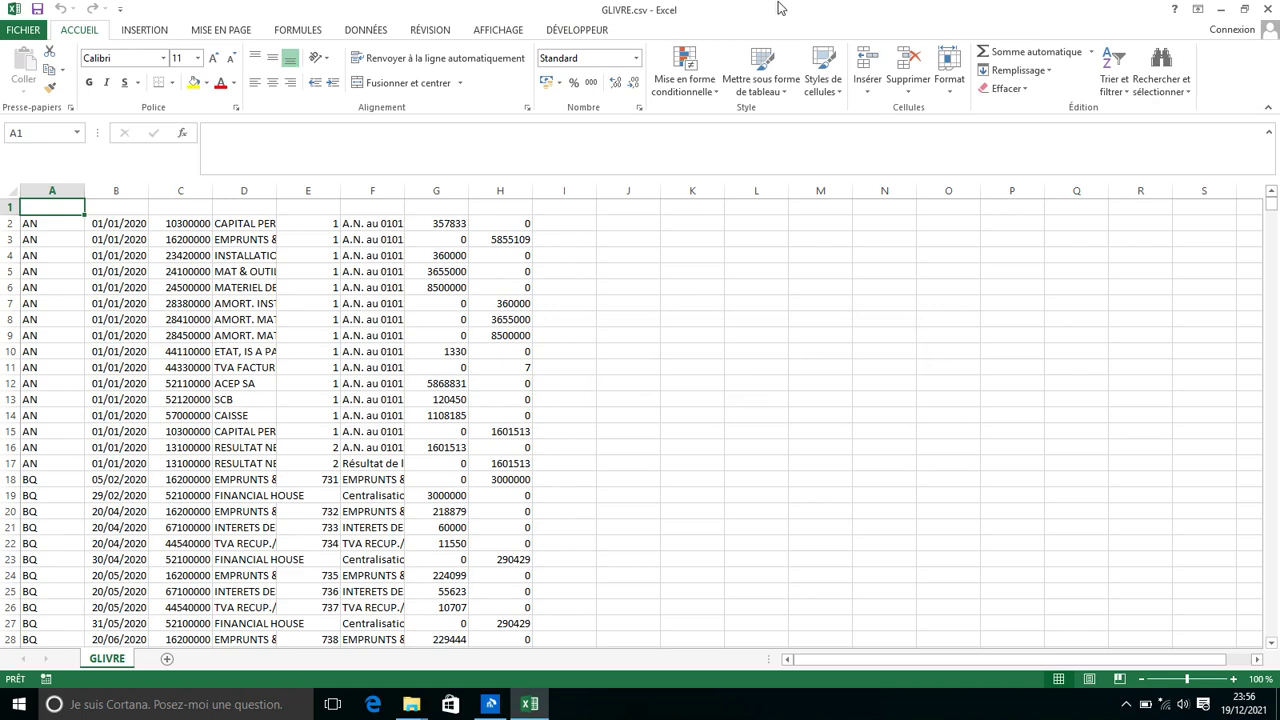
click(1267, 9)
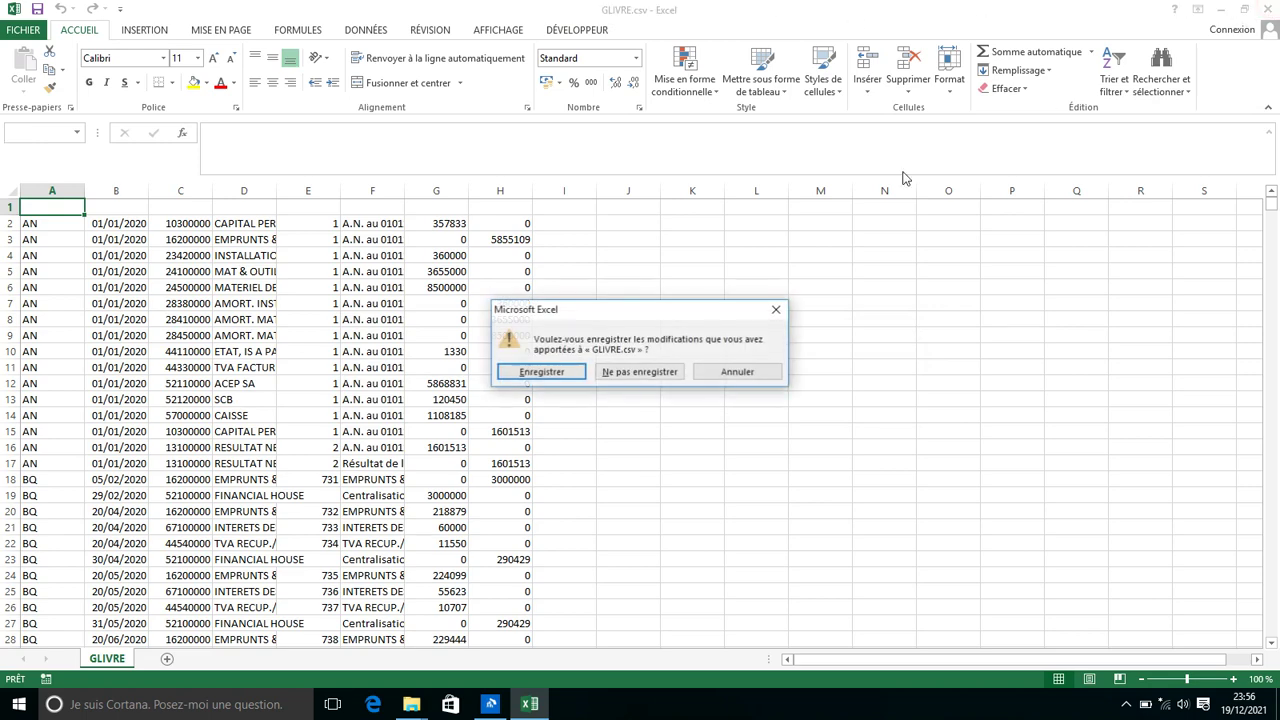
click(640, 373)
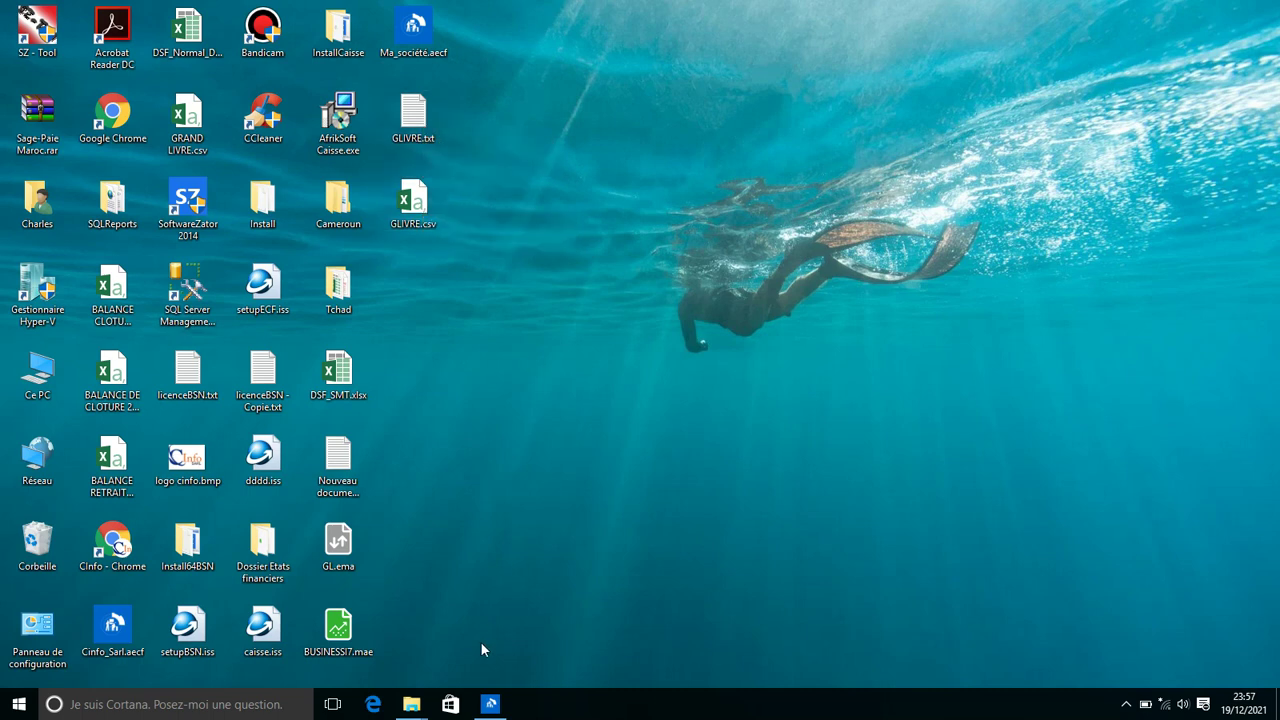
Step: Switch back to AfrikSoft, import GLIVRE.csv into the Grand livre, and close the Grand livre window
click(490, 705)
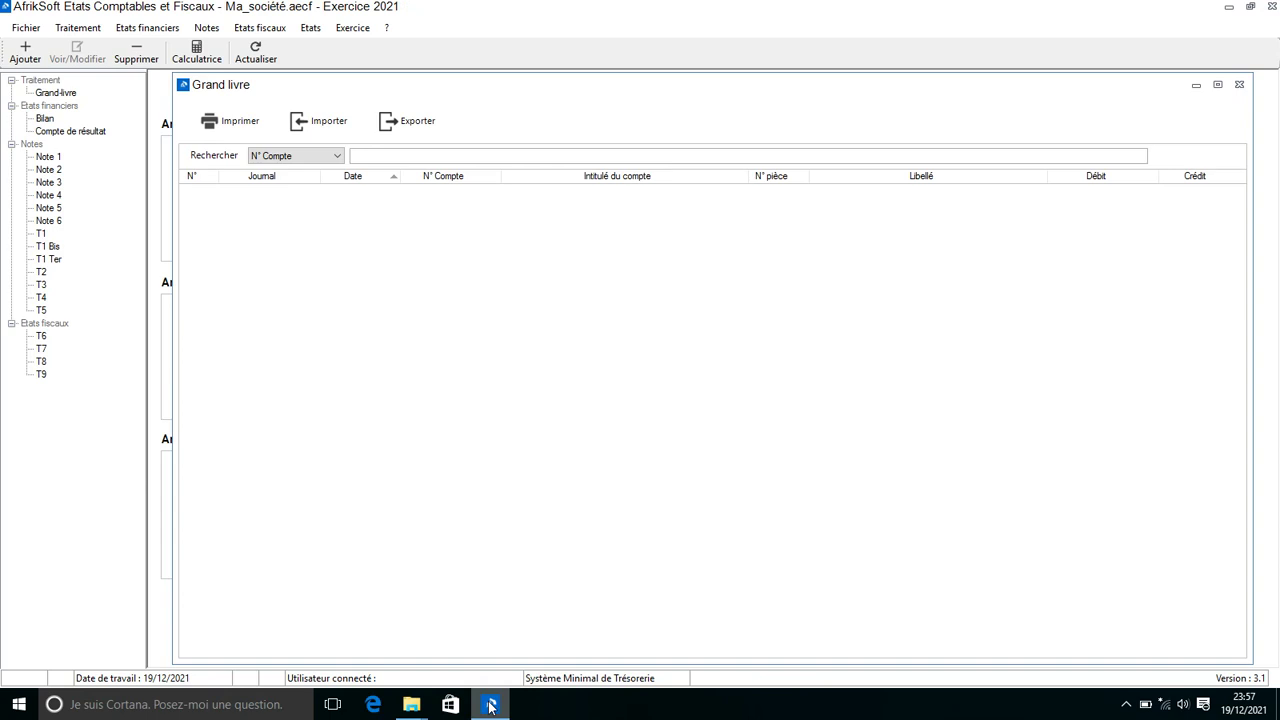
click(297, 121)
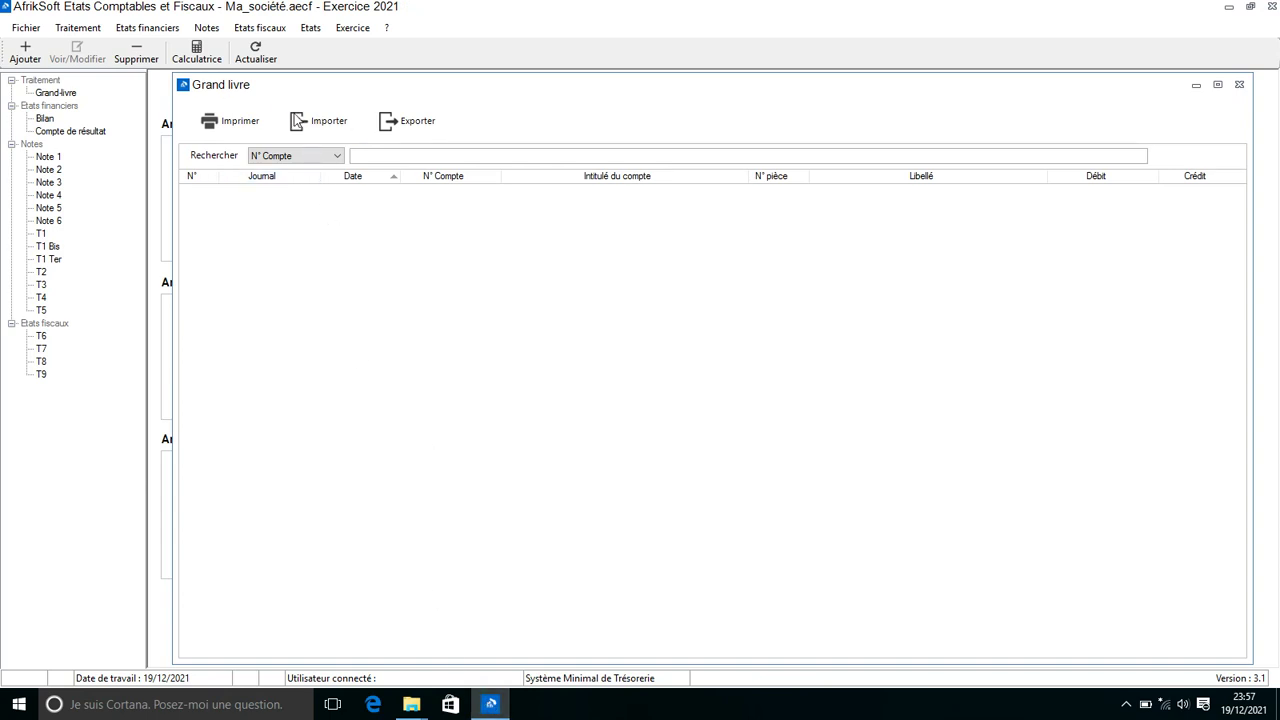
click(331, 128)
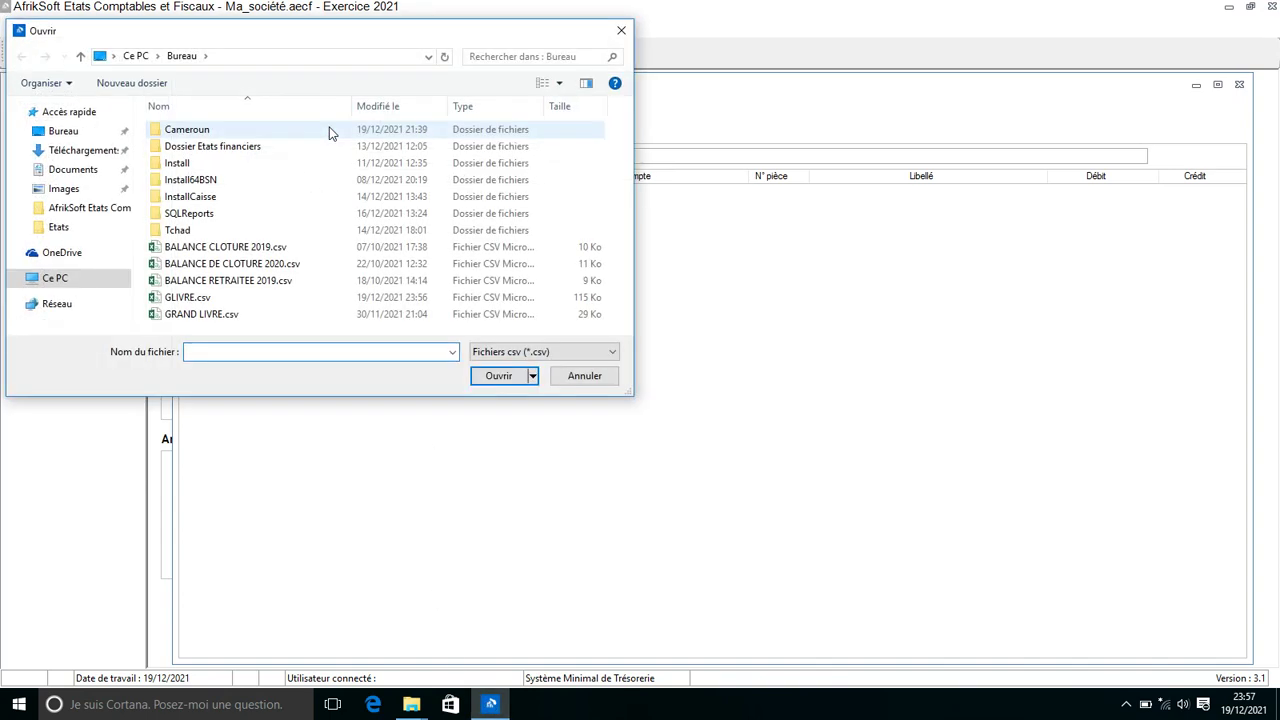
double_click(235, 299)
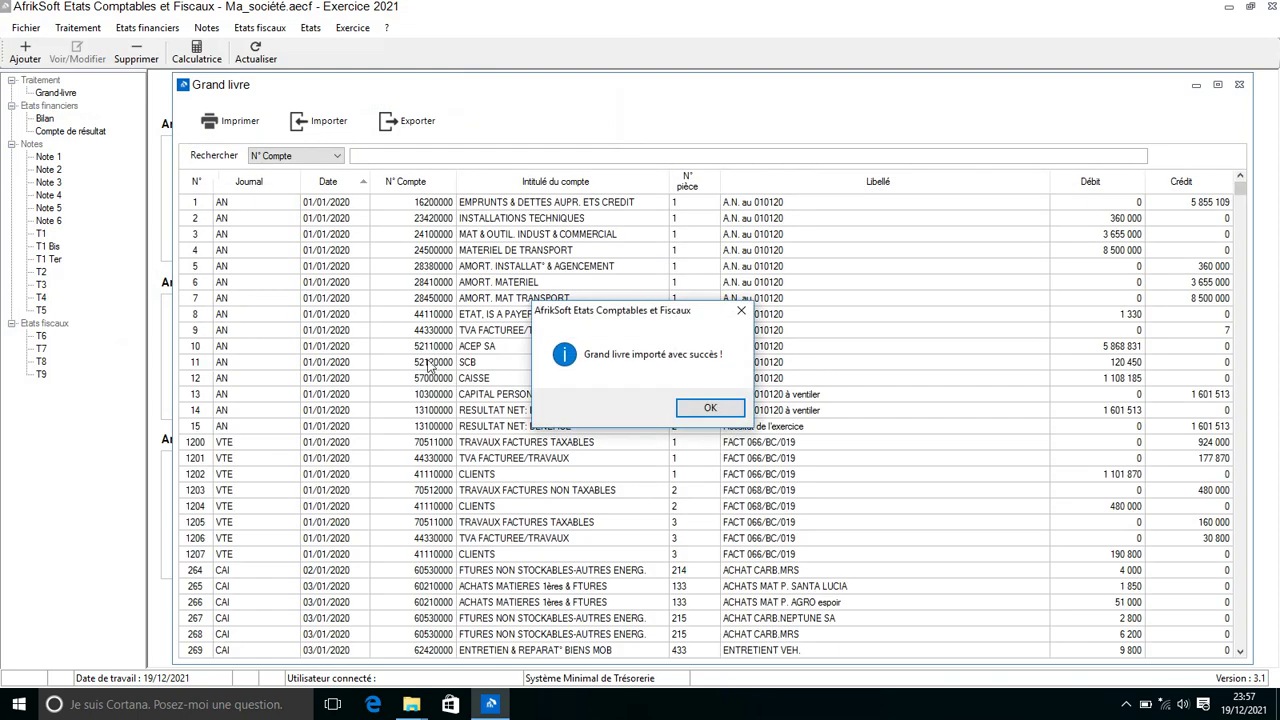
click(699, 410)
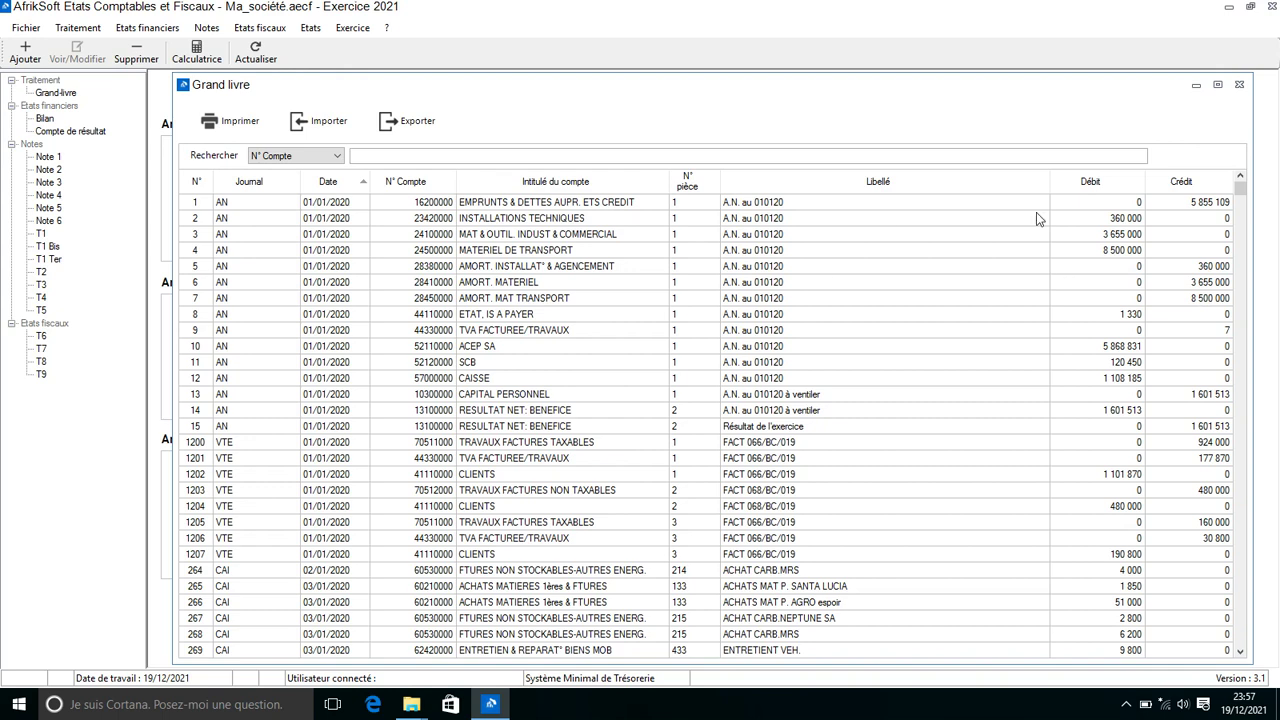
click(1240, 85)
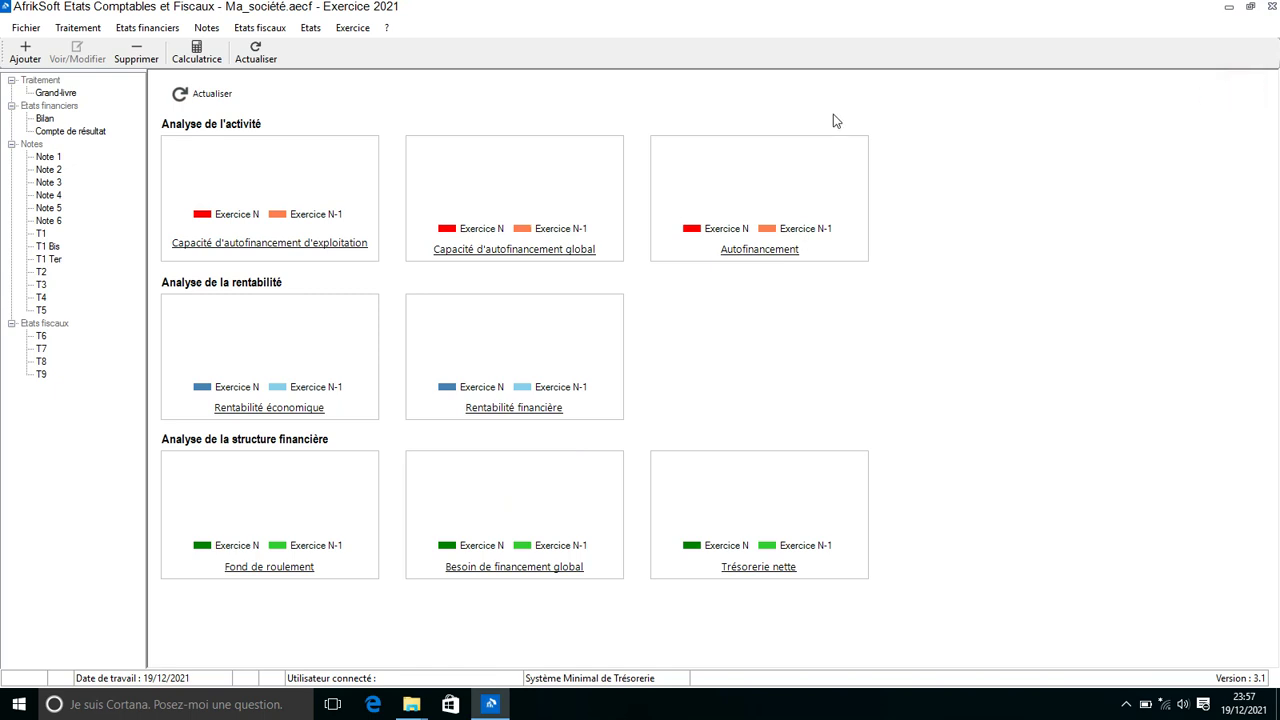
Step: Open Note 4, Journaux de trésorerie, and examine the entries and their running balances through the year
click(206, 27)
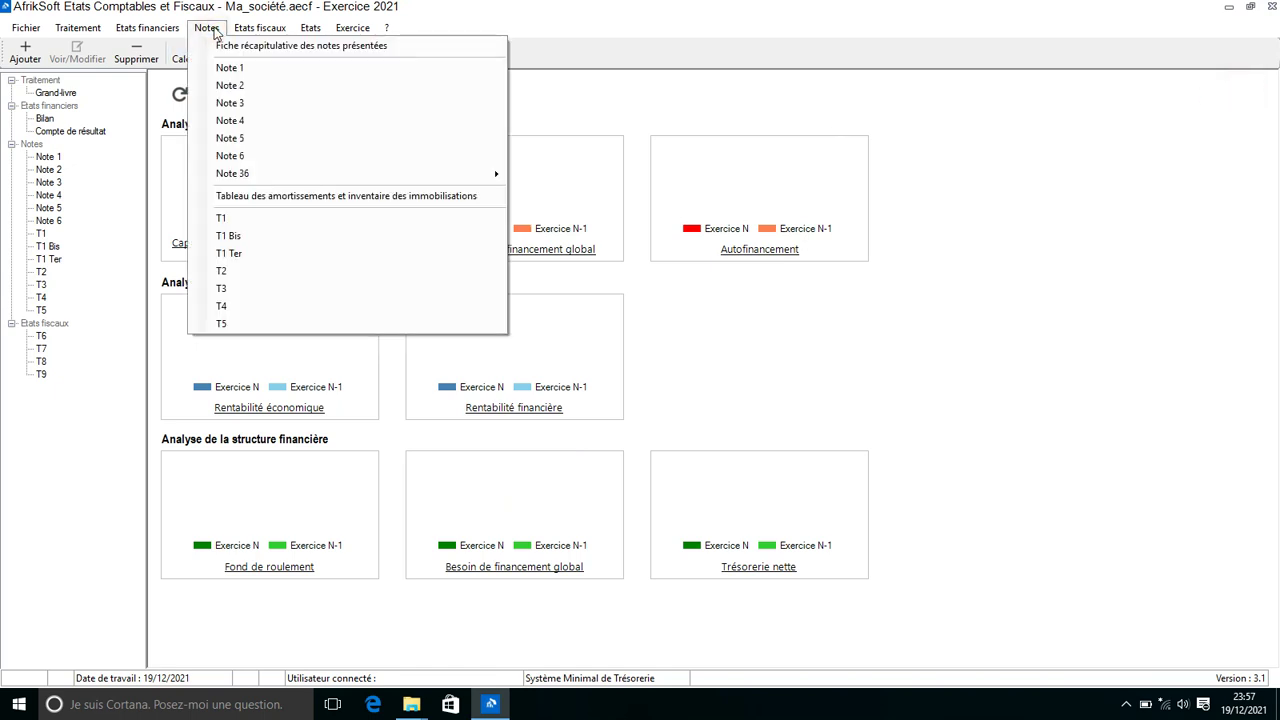
click(265, 124)
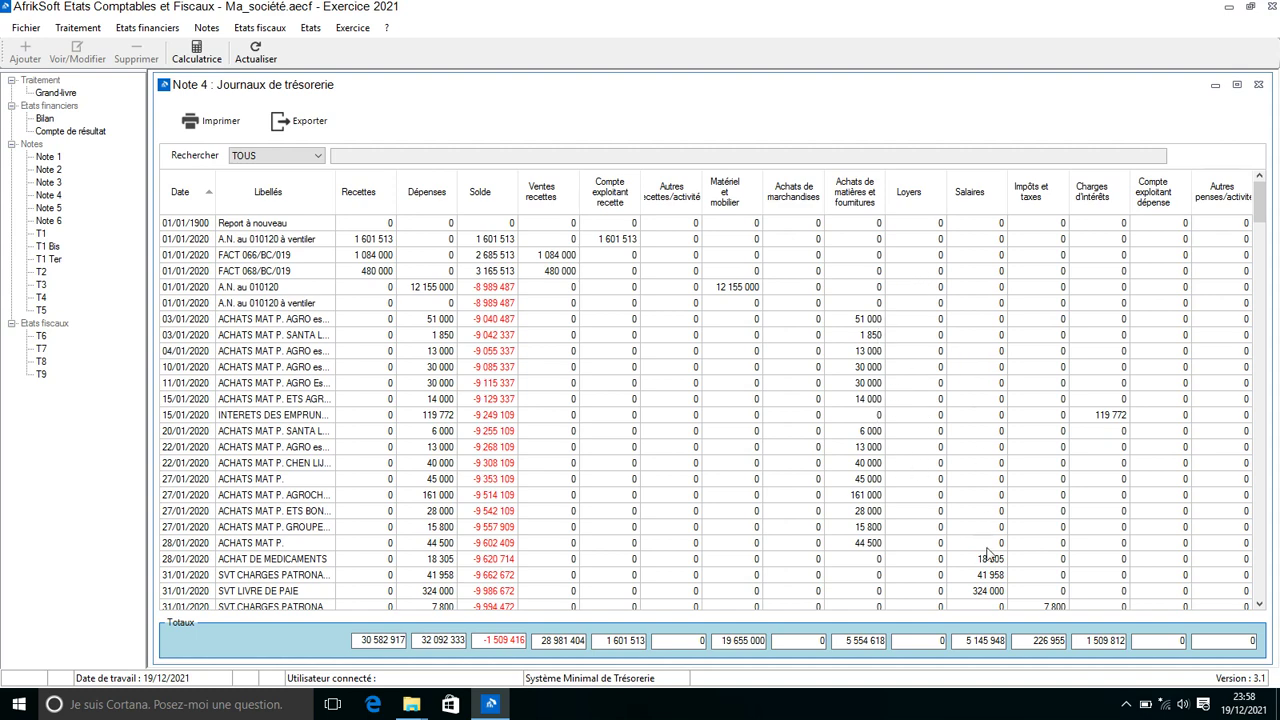
click(1259, 604)
scroll(1259, 604, down, 1)
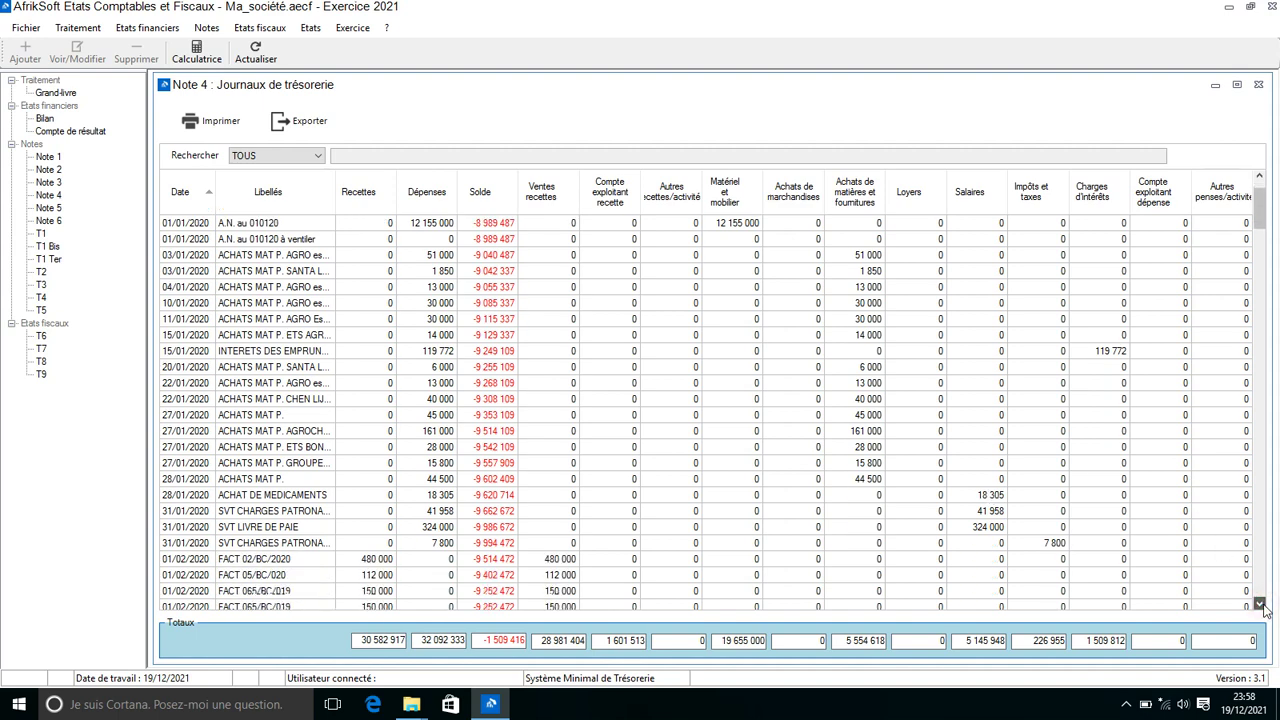
drag(1259, 604, 1263, 607)
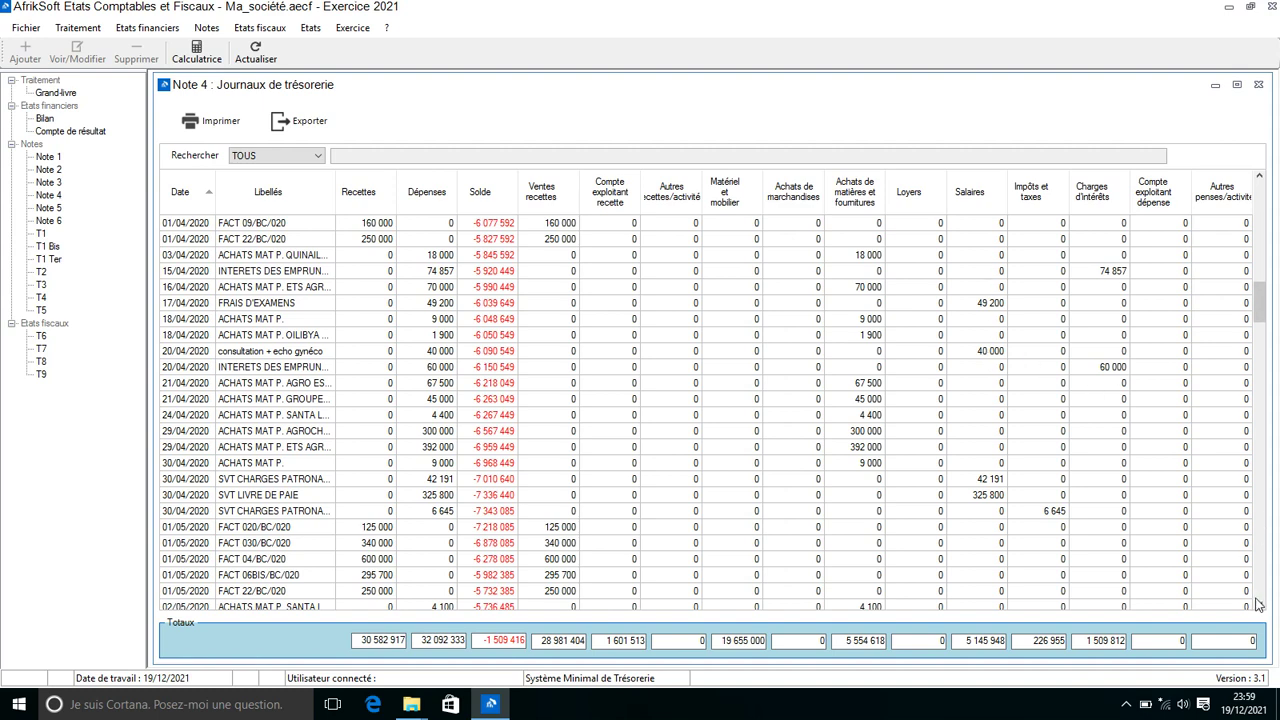
drag(1258, 604, 1259, 604)
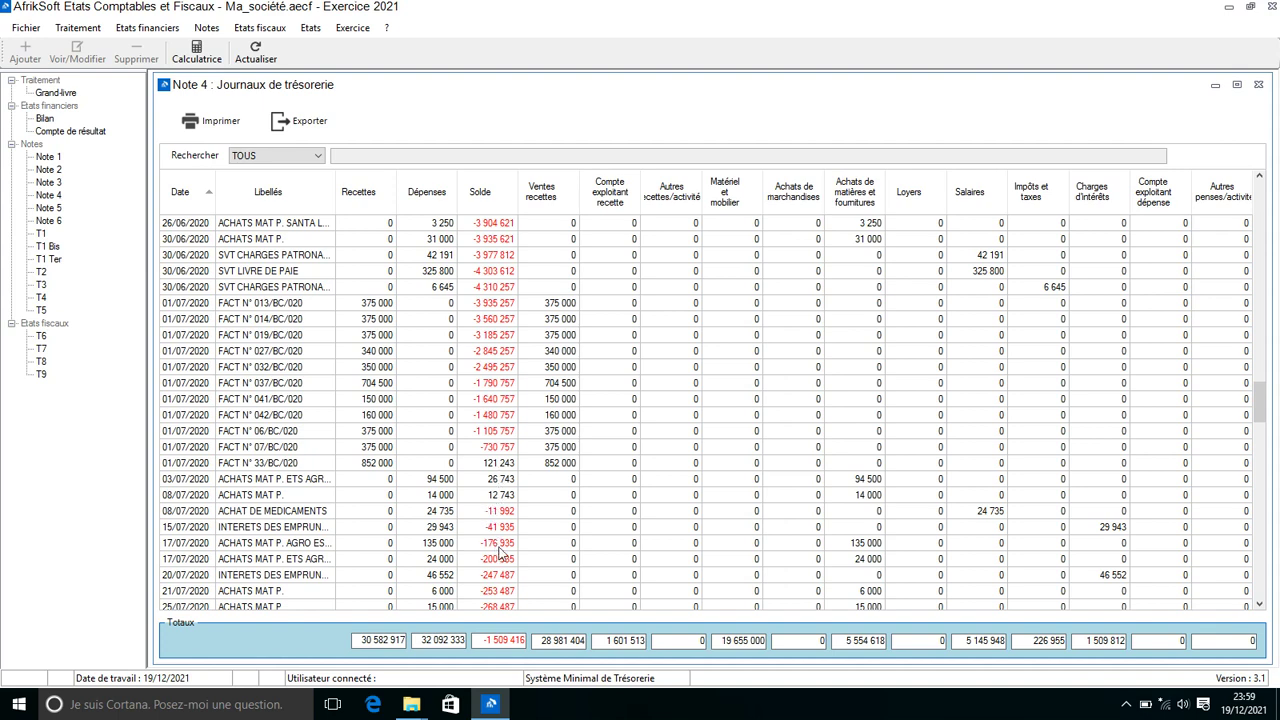
click(1258, 405)
drag(1258, 405, 1250, 172)
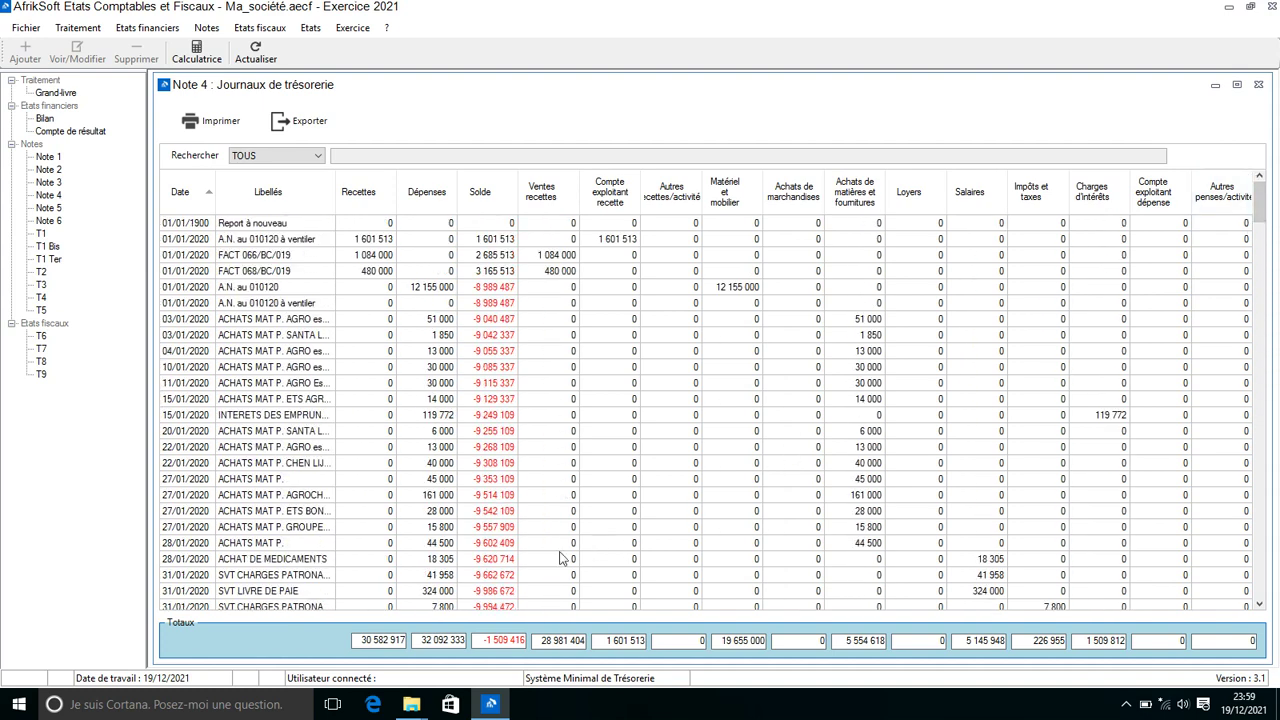
Step: Filter the Note 4 treasury journals to show only the CAI journal
click(310, 160)
click(304, 163)
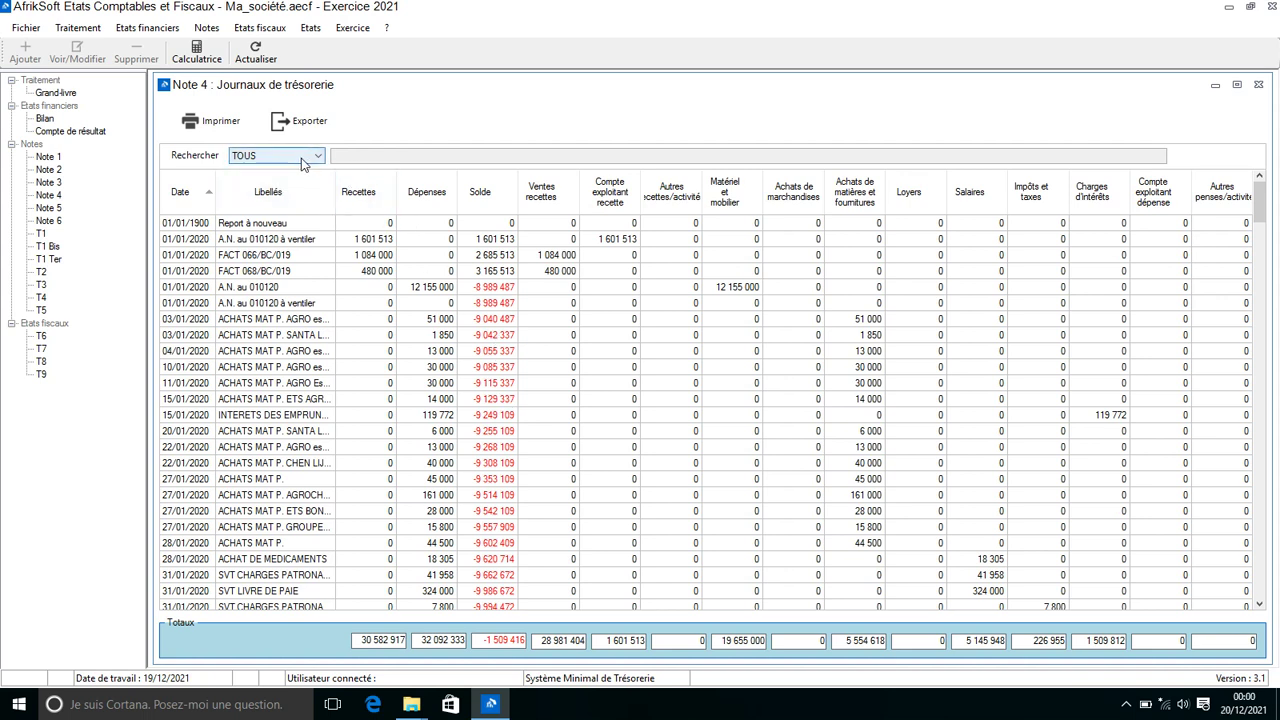
click(310, 160)
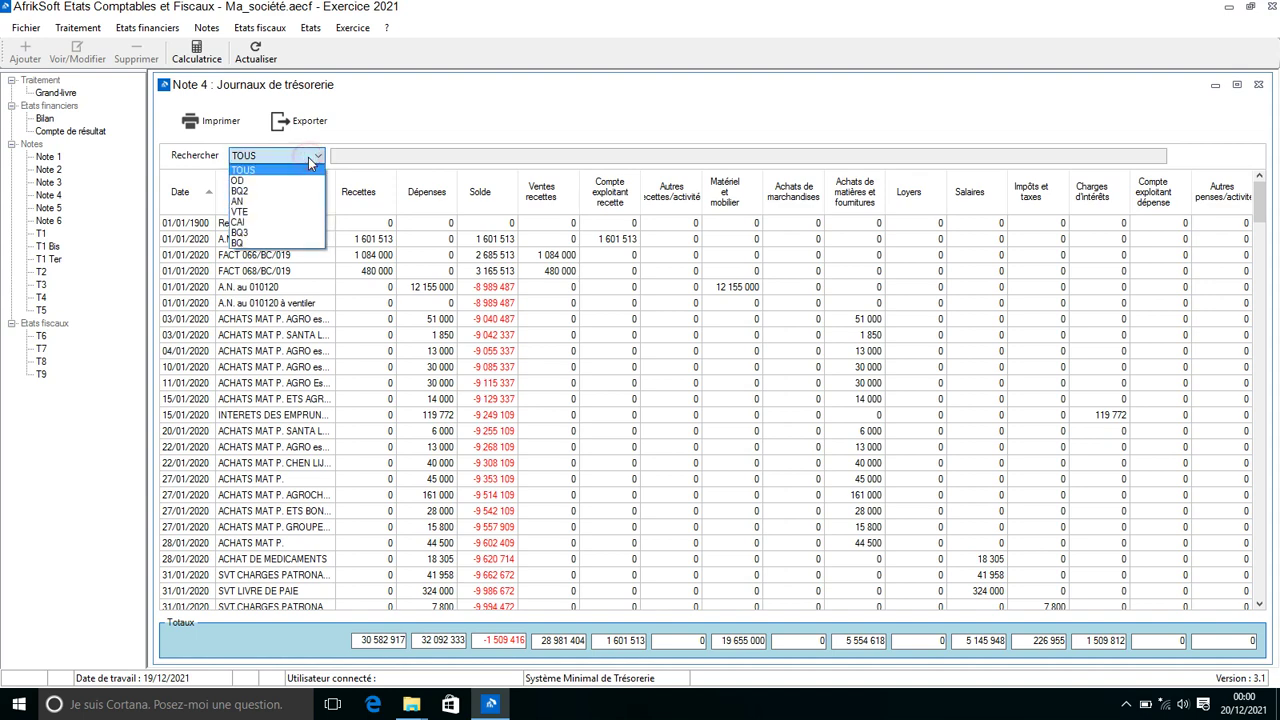
click(258, 222)
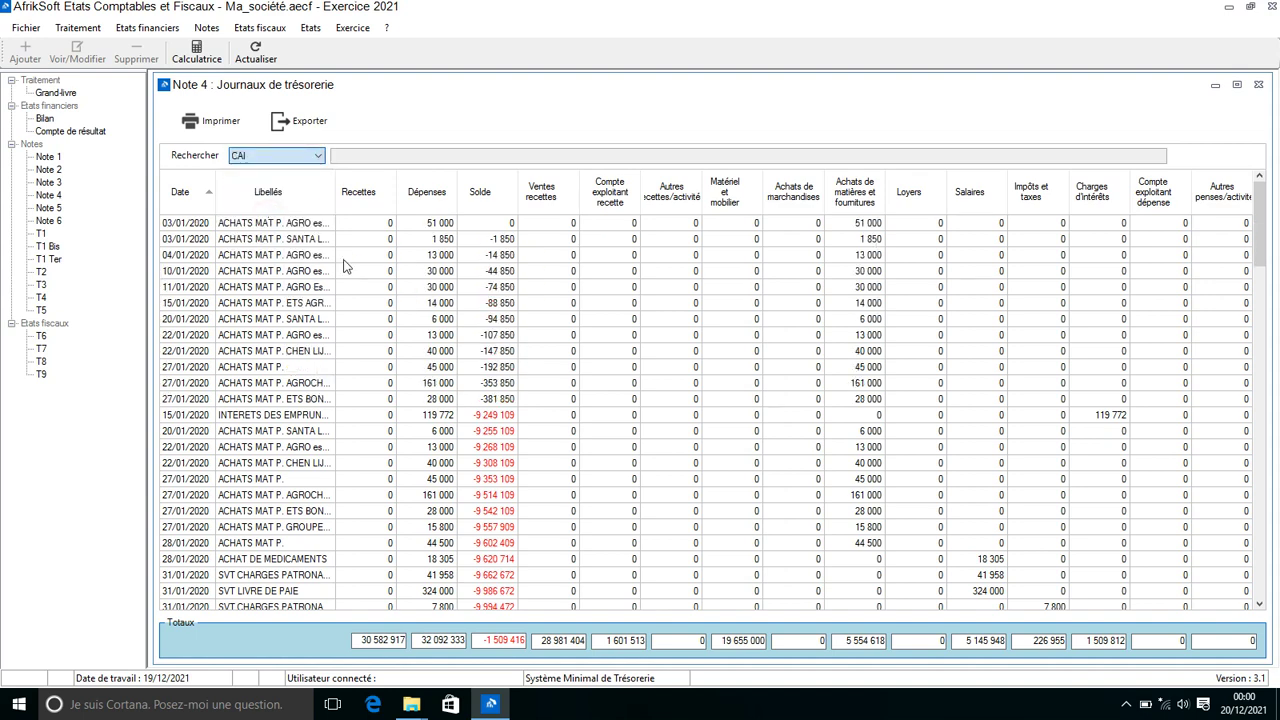
click(348, 334)
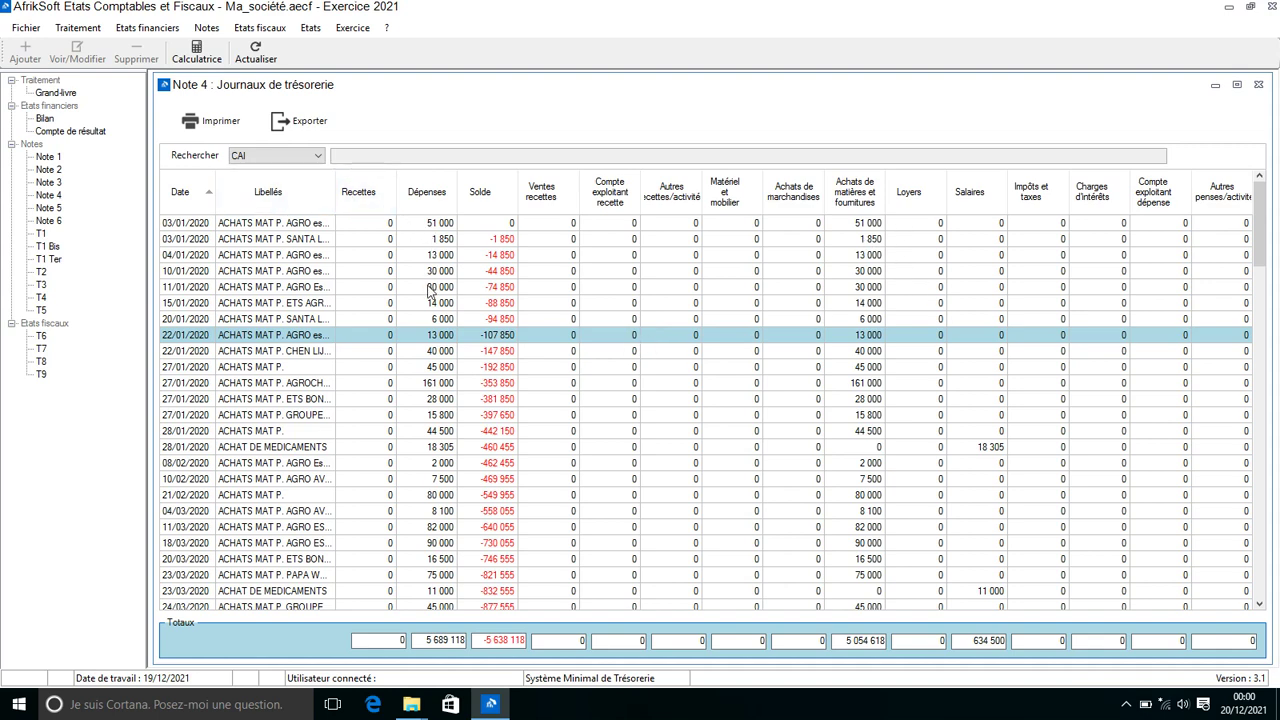
Step: View the VTE journal's entries in Note 4, followed by those of the OD journal
click(316, 155)
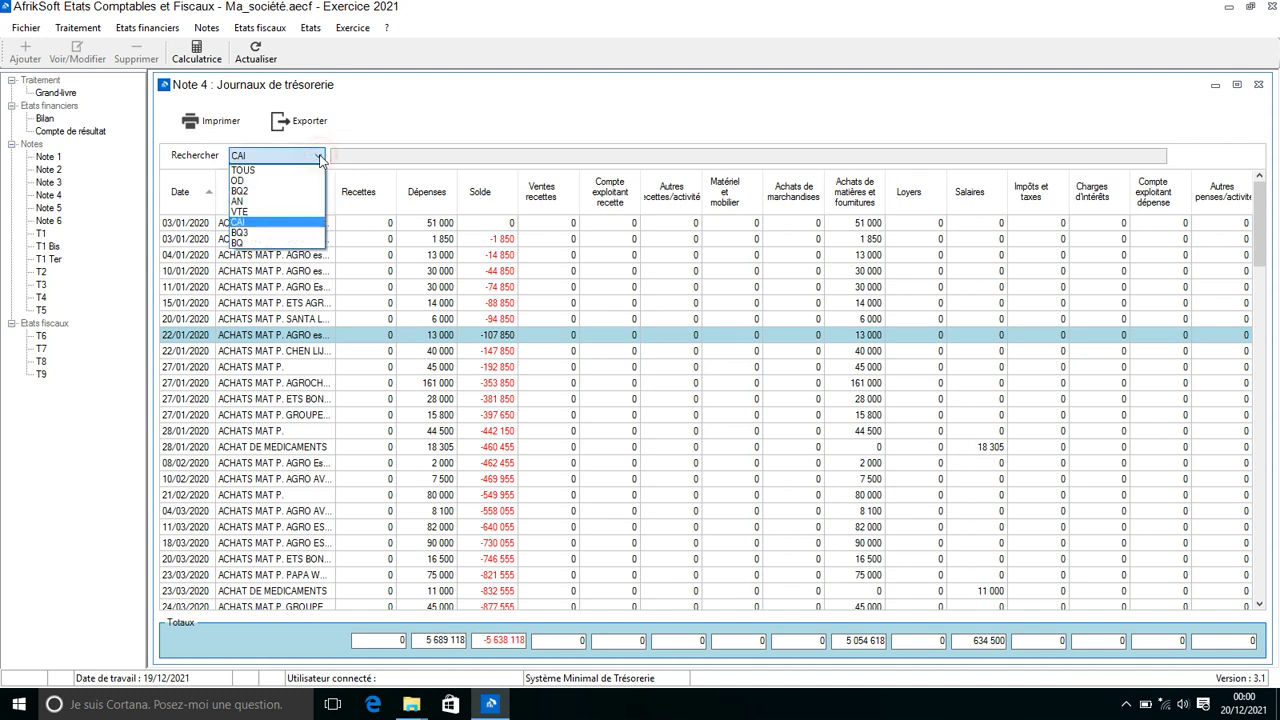
click(263, 213)
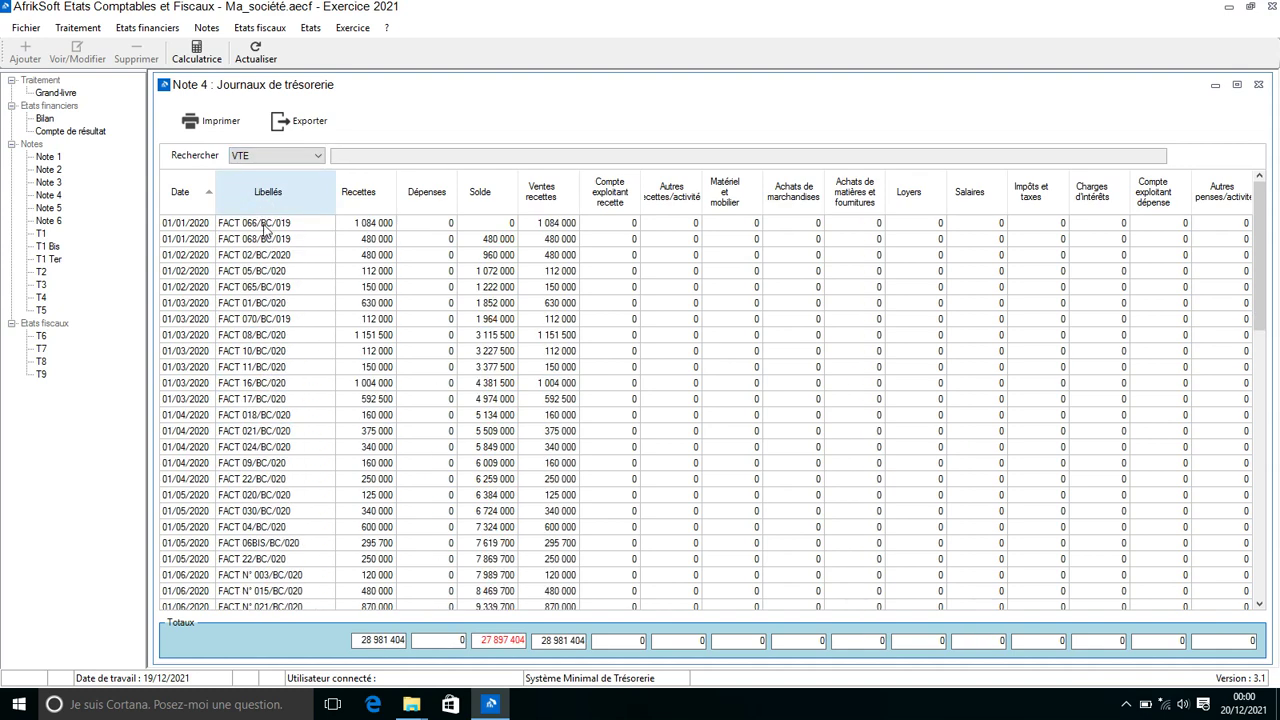
click(307, 337)
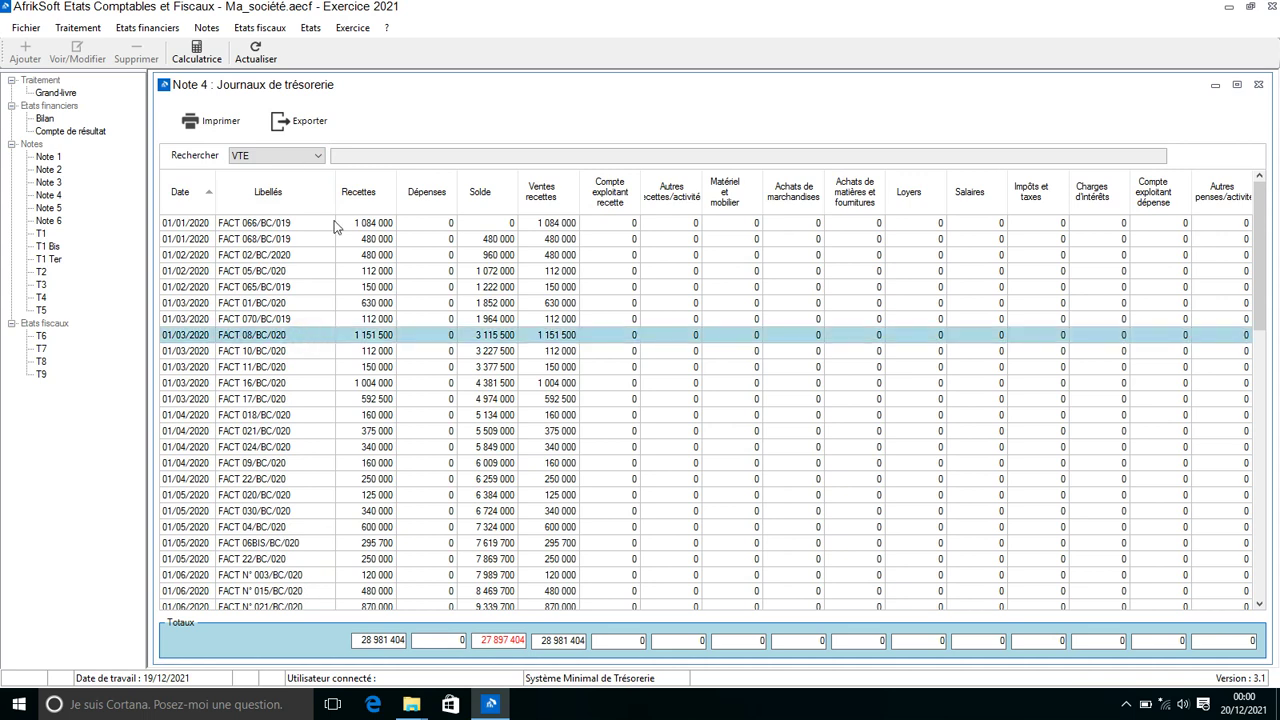
click(313, 158)
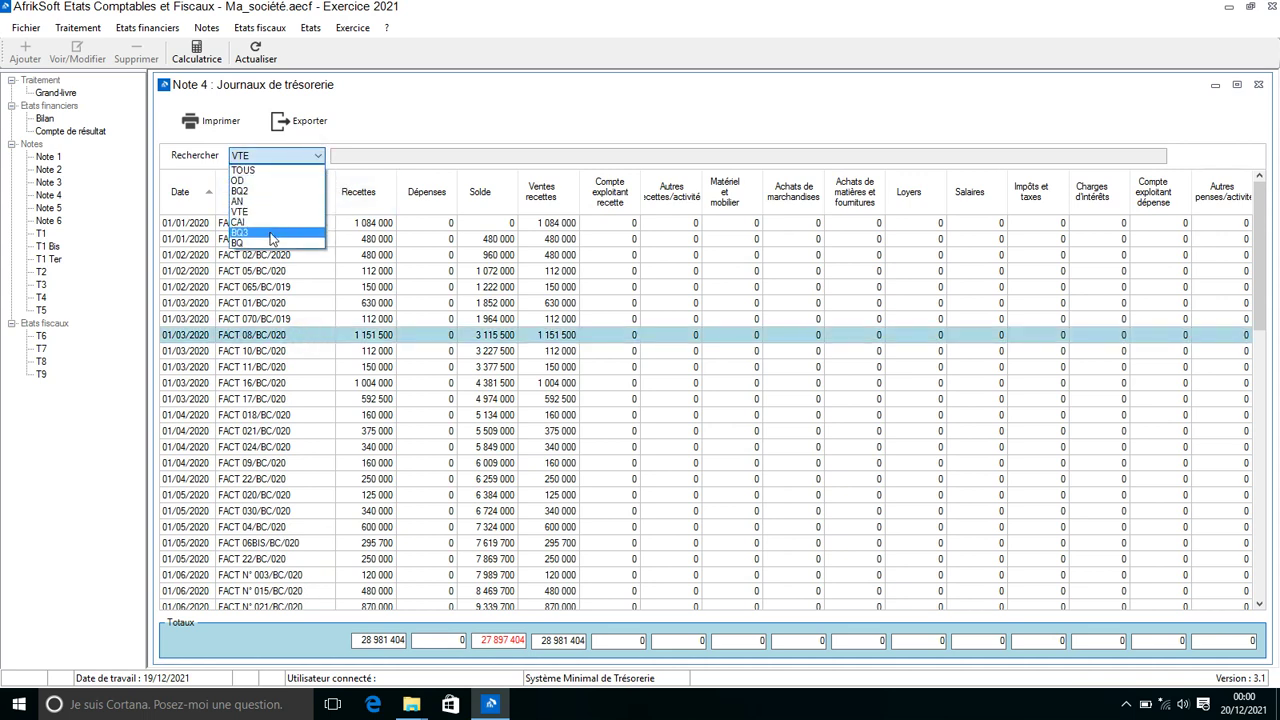
click(282, 182)
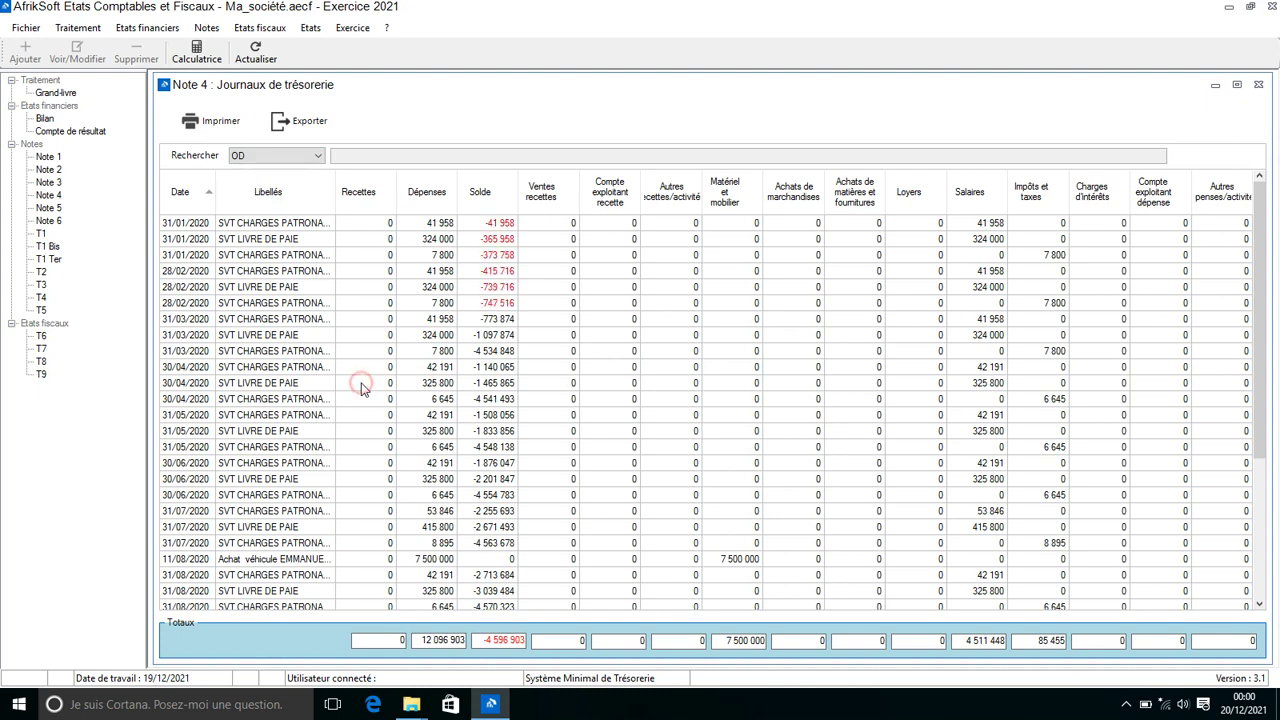
click(363, 386)
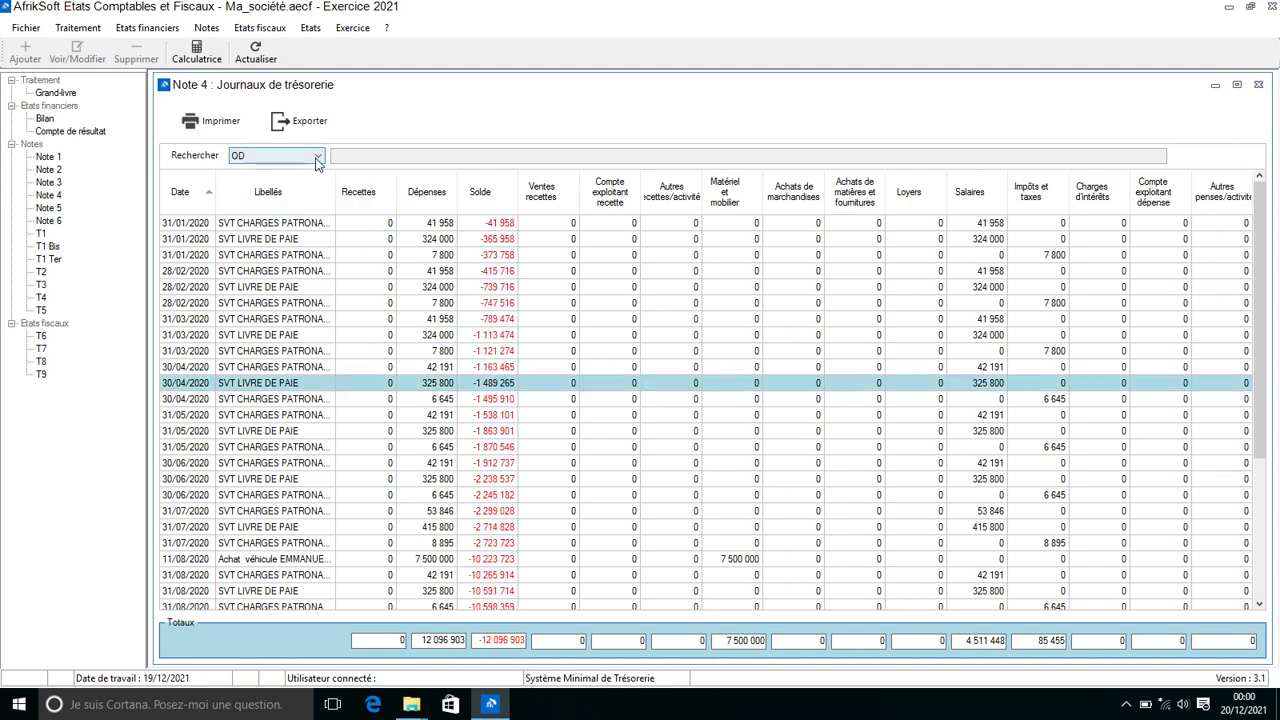
Step: Restore the Note 4 filter to TOUS and close the treasury journals window
click(274, 157)
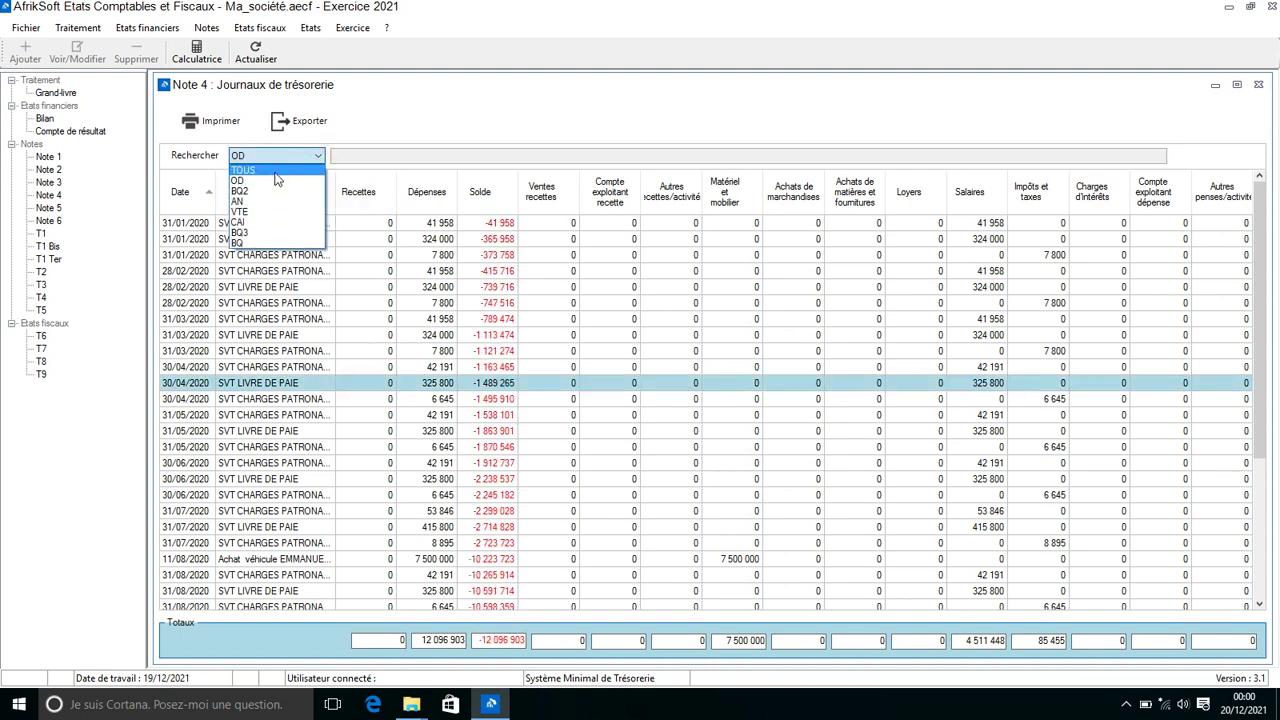
click(276, 172)
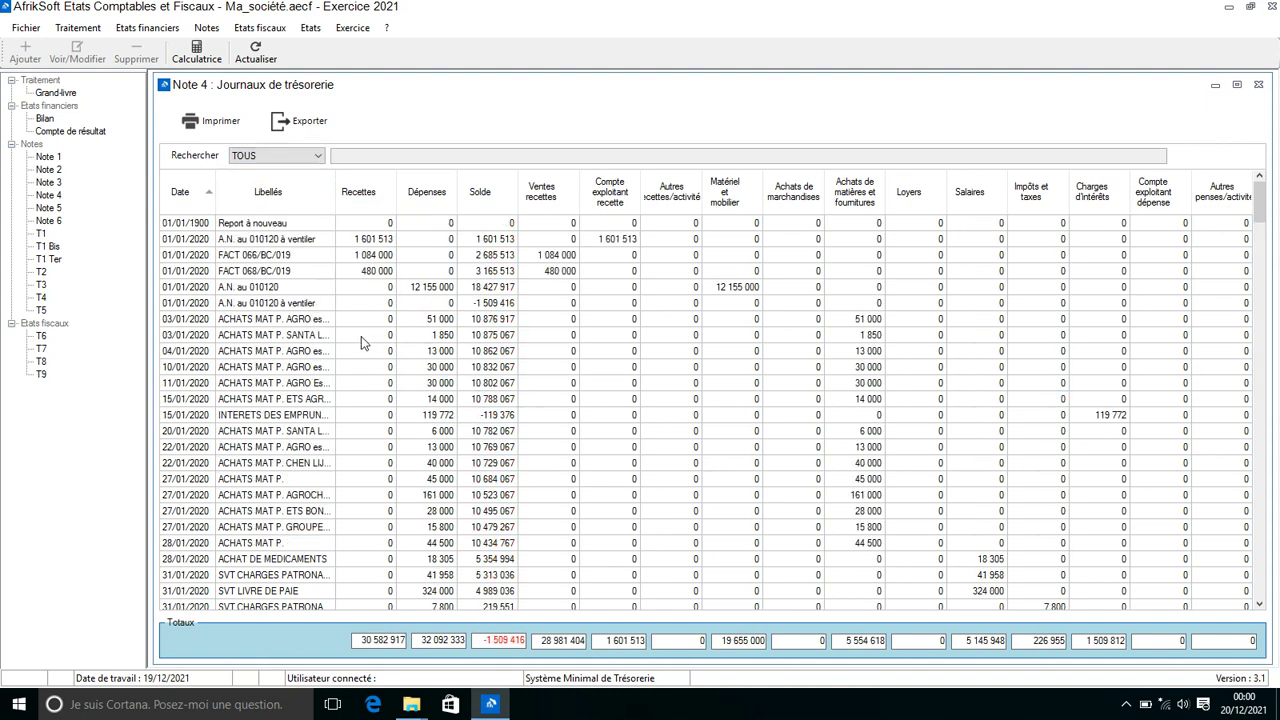
click(362, 336)
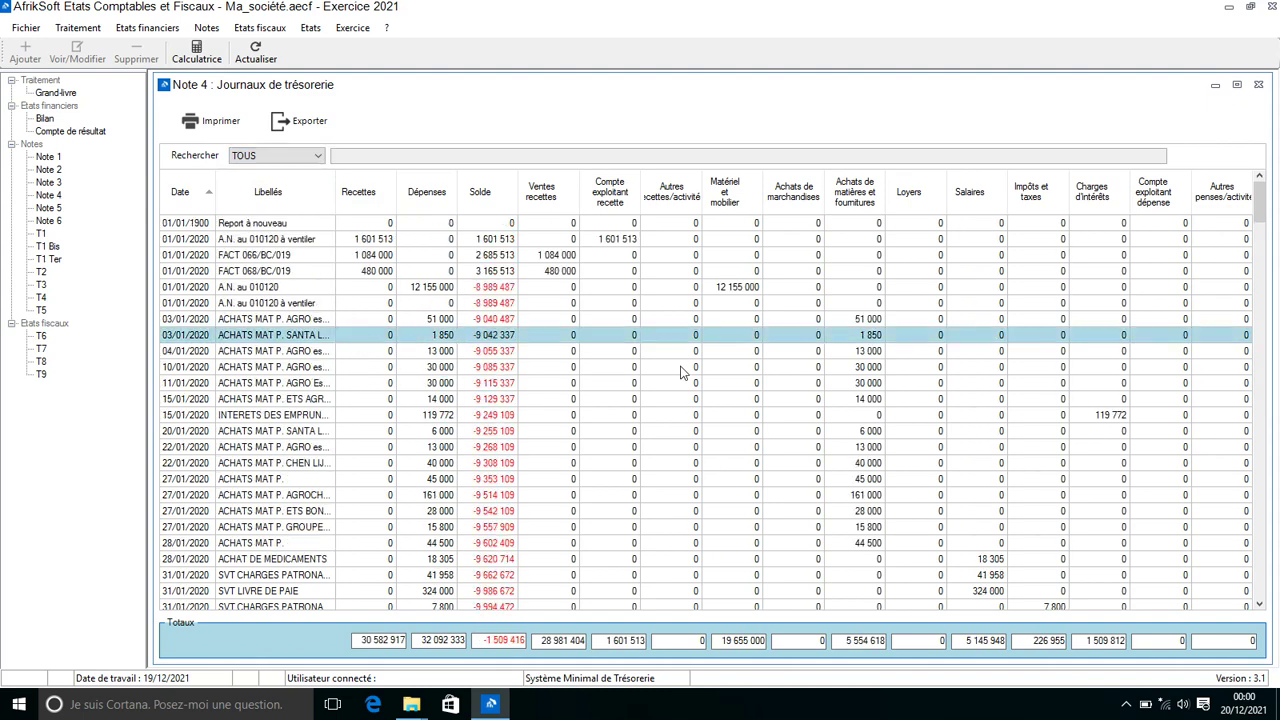
click(1260, 87)
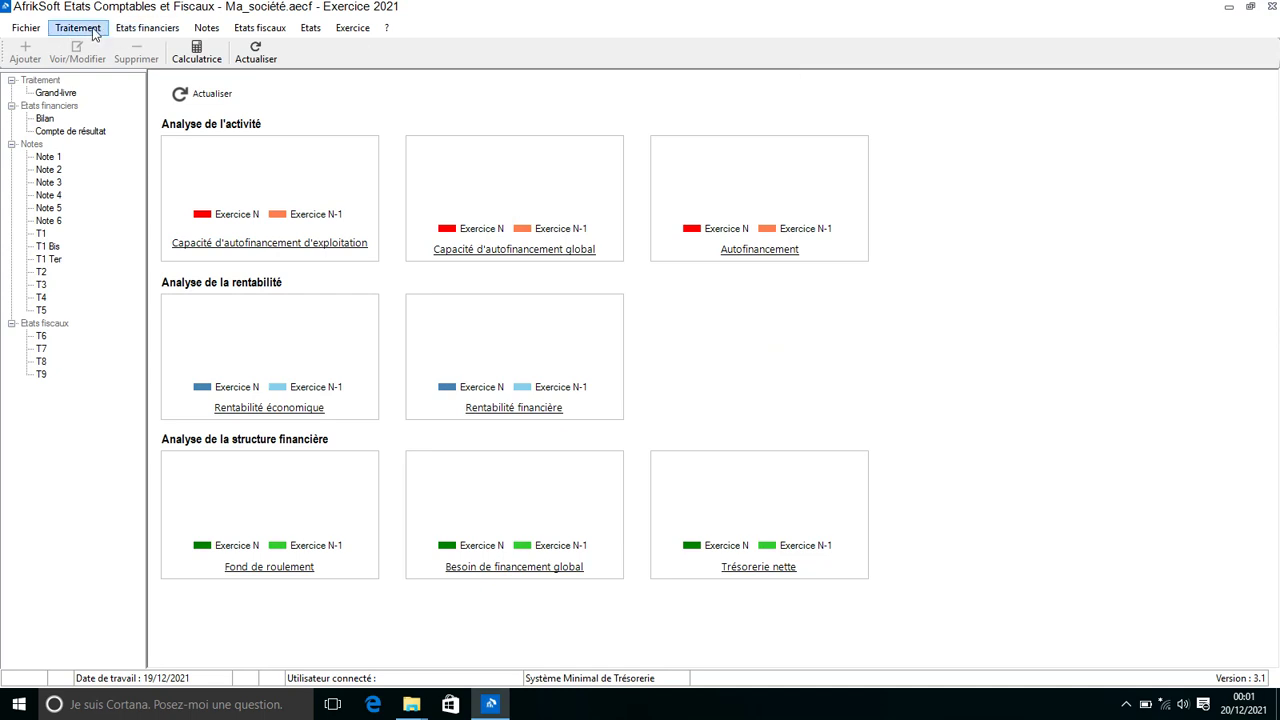
Step: Review the Bilan and the Compte de résultat, return to the Bilan and close it
click(147, 27)
click(143, 45)
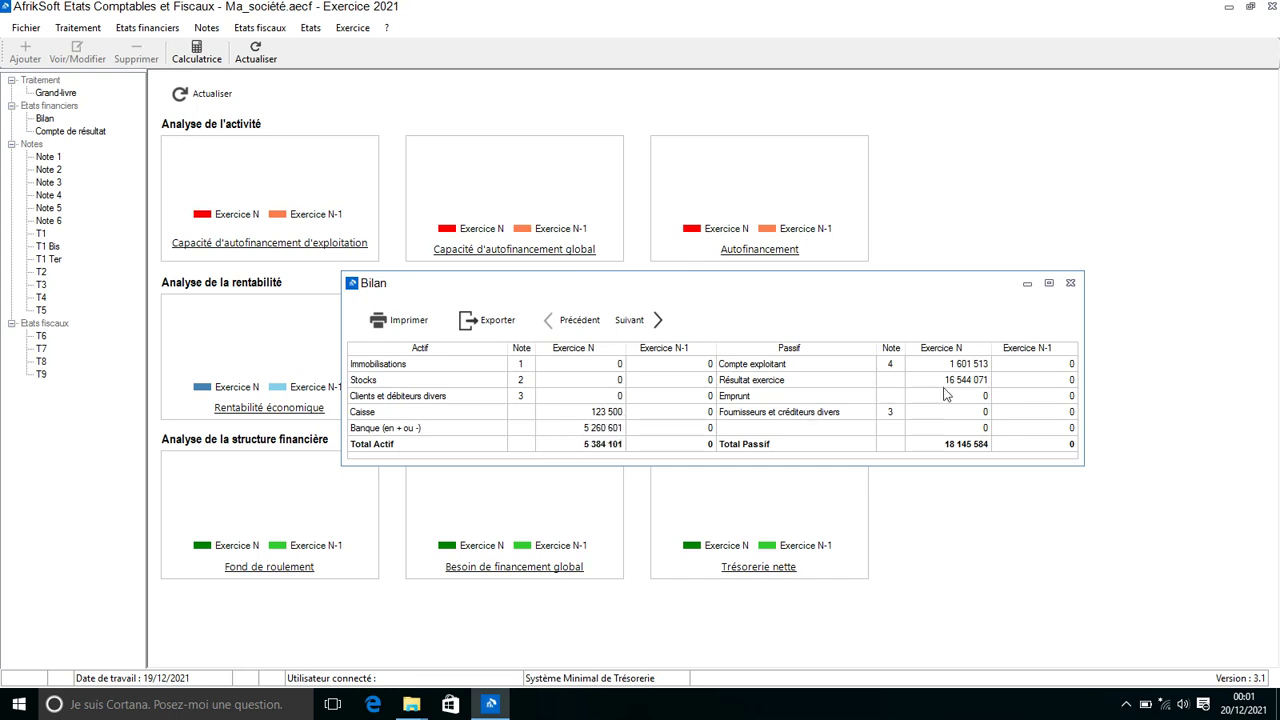
click(645, 320)
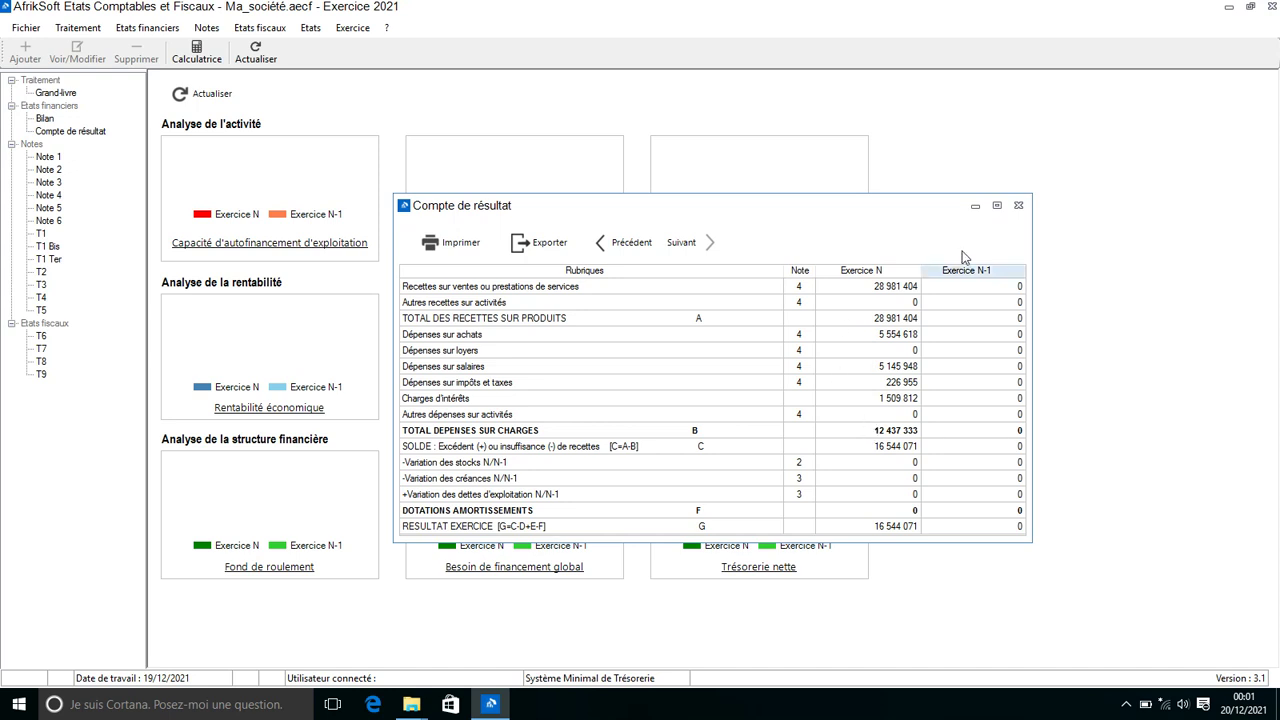
click(605, 244)
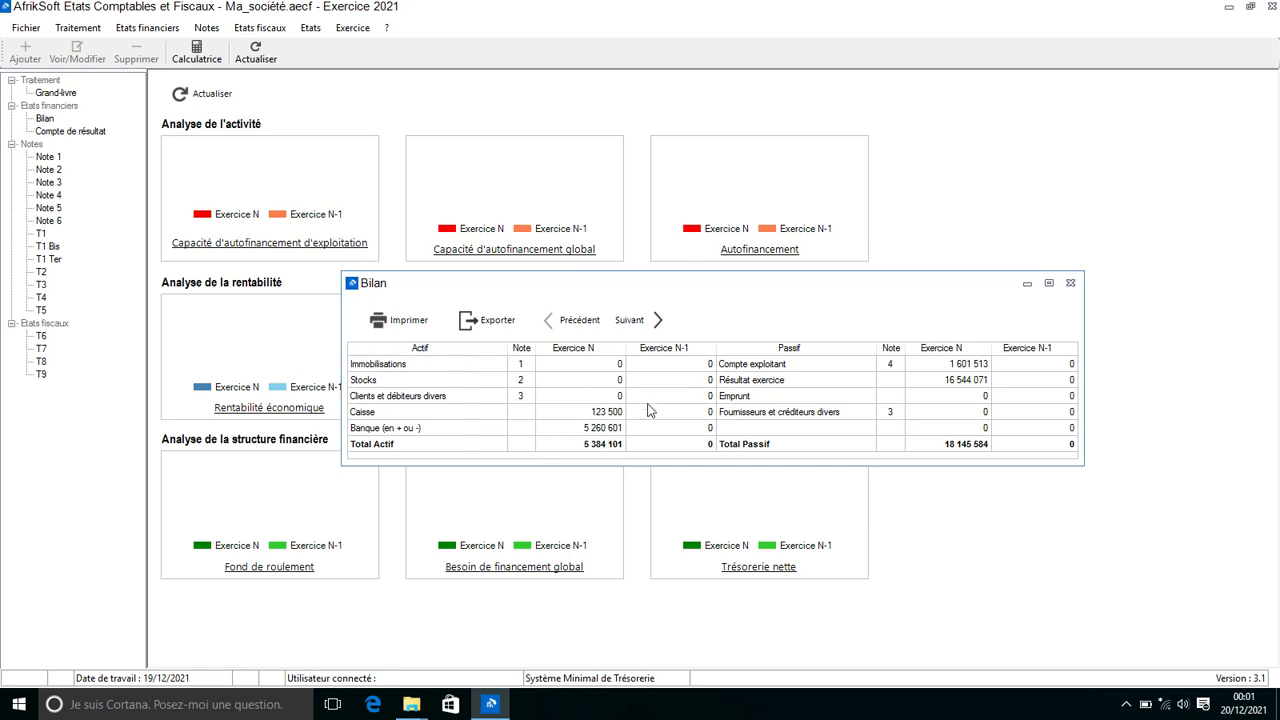
click(1070, 283)
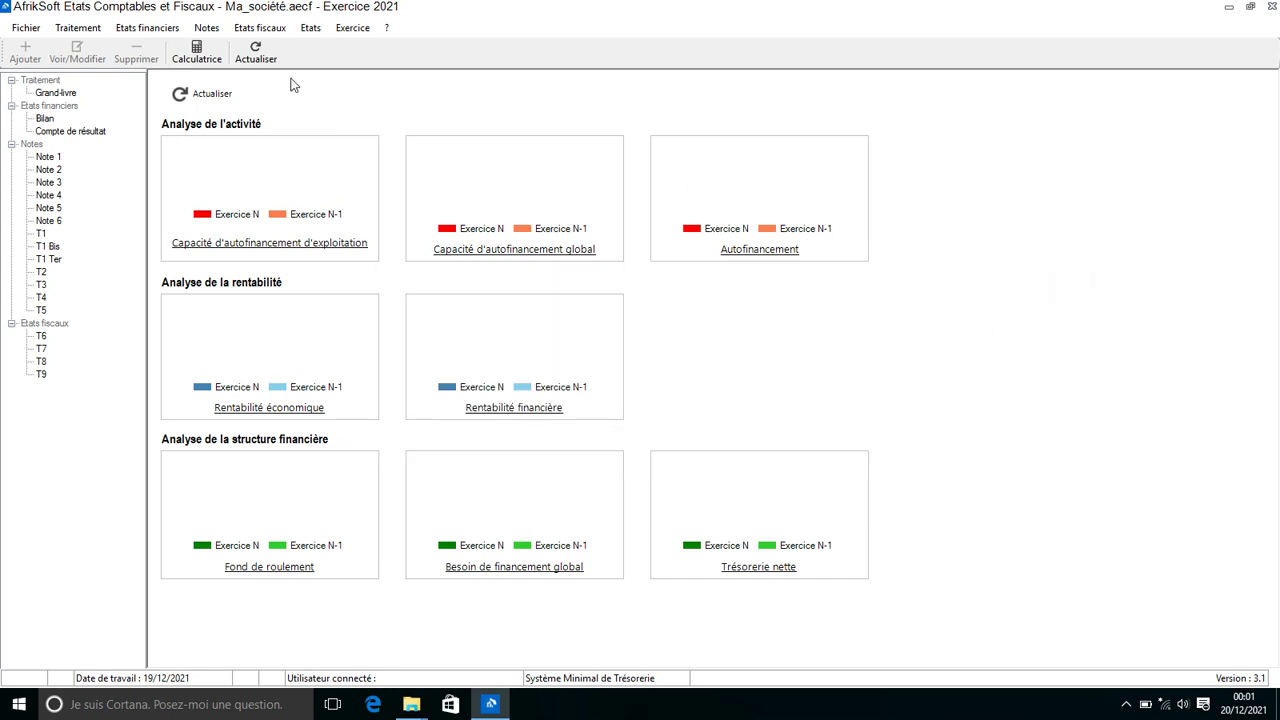
Step: Open Note 1, Suivi du matériel, du mobilier et des cautions, inspect its asset rows and close it
click(207, 30)
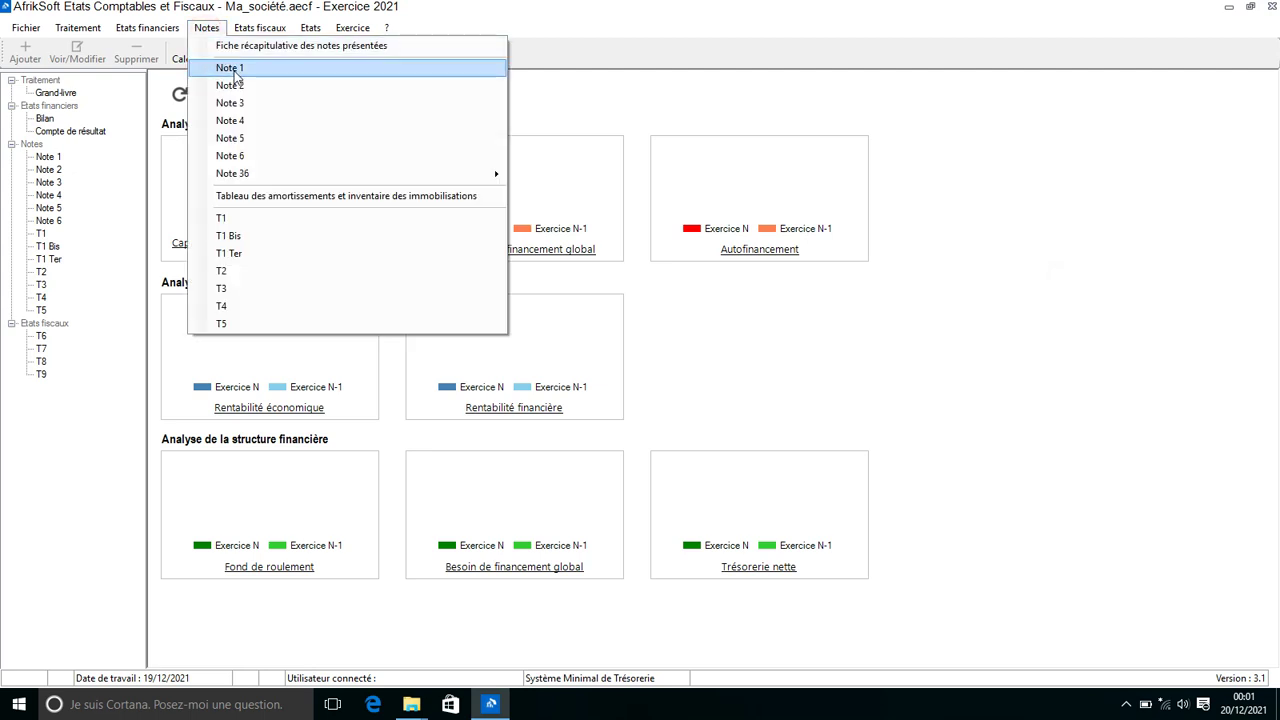
click(222, 67)
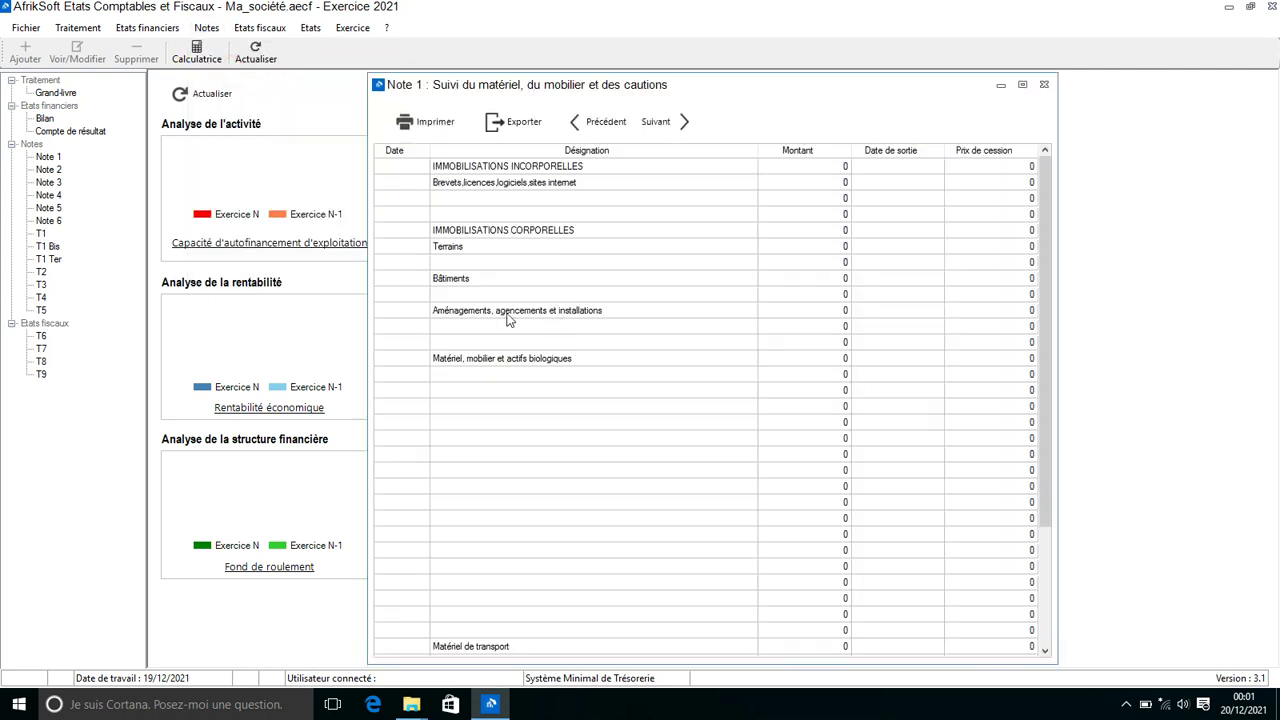
click(395, 316)
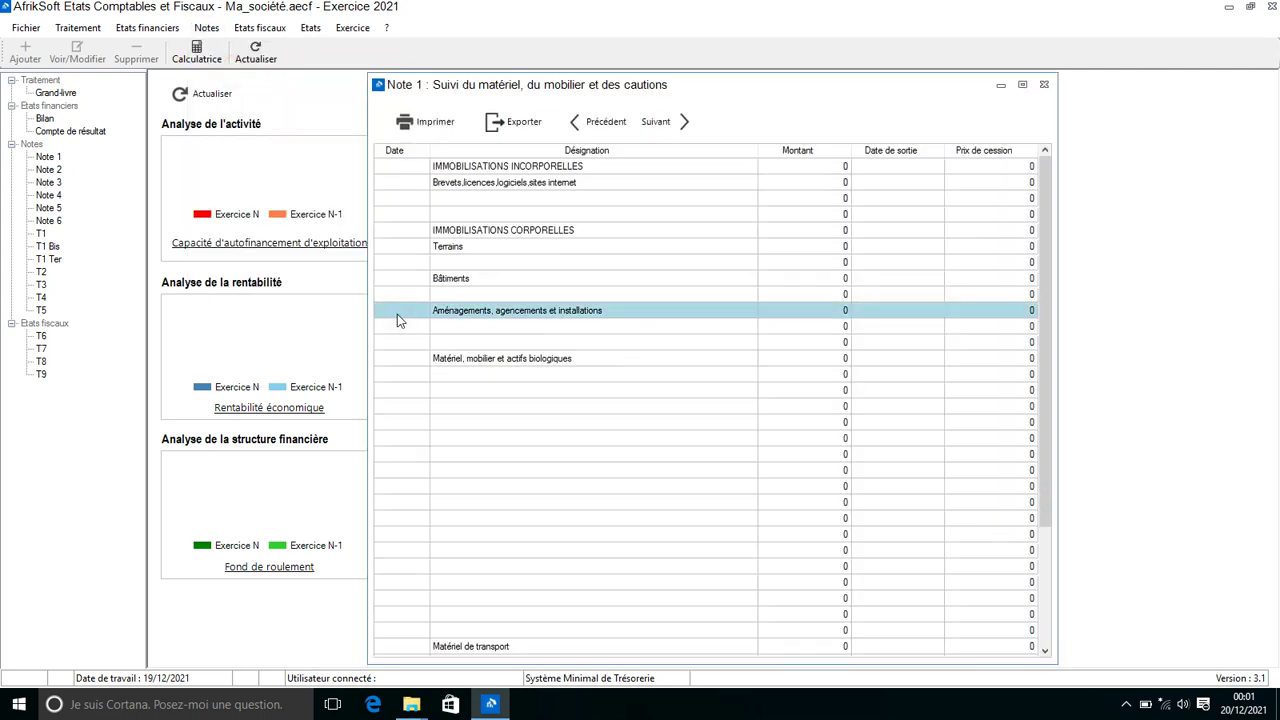
click(402, 342)
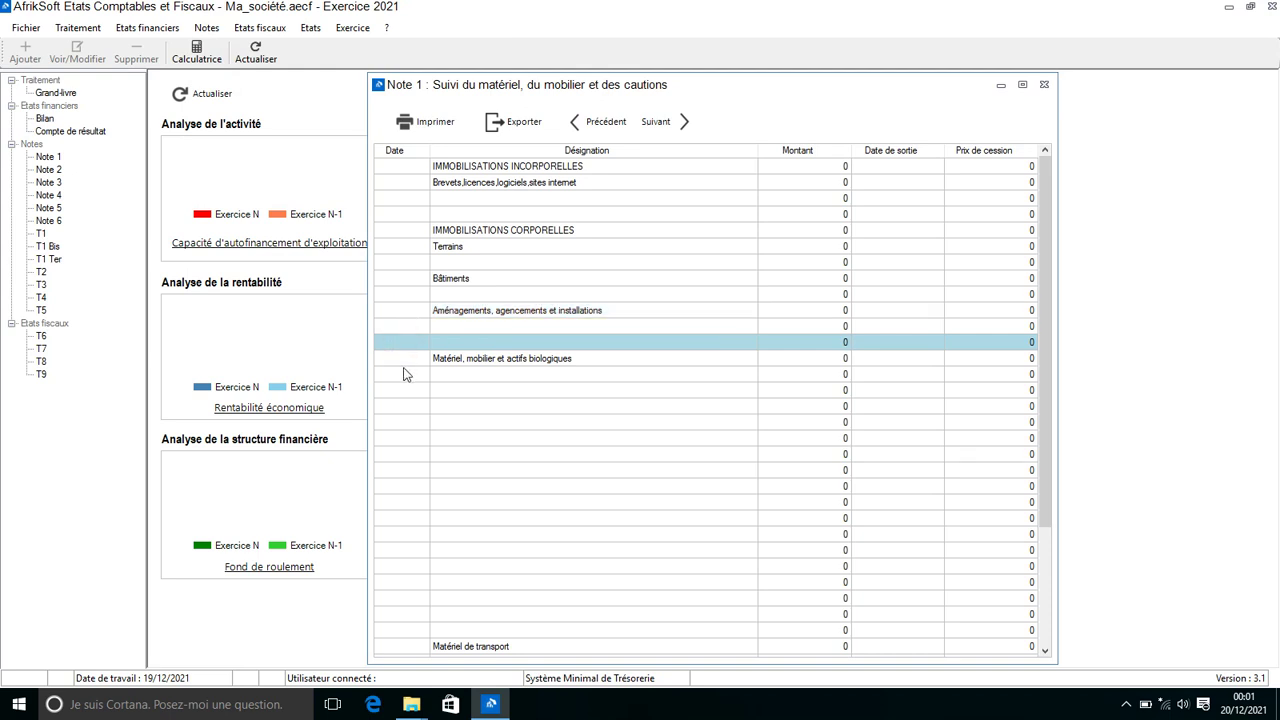
click(398, 358)
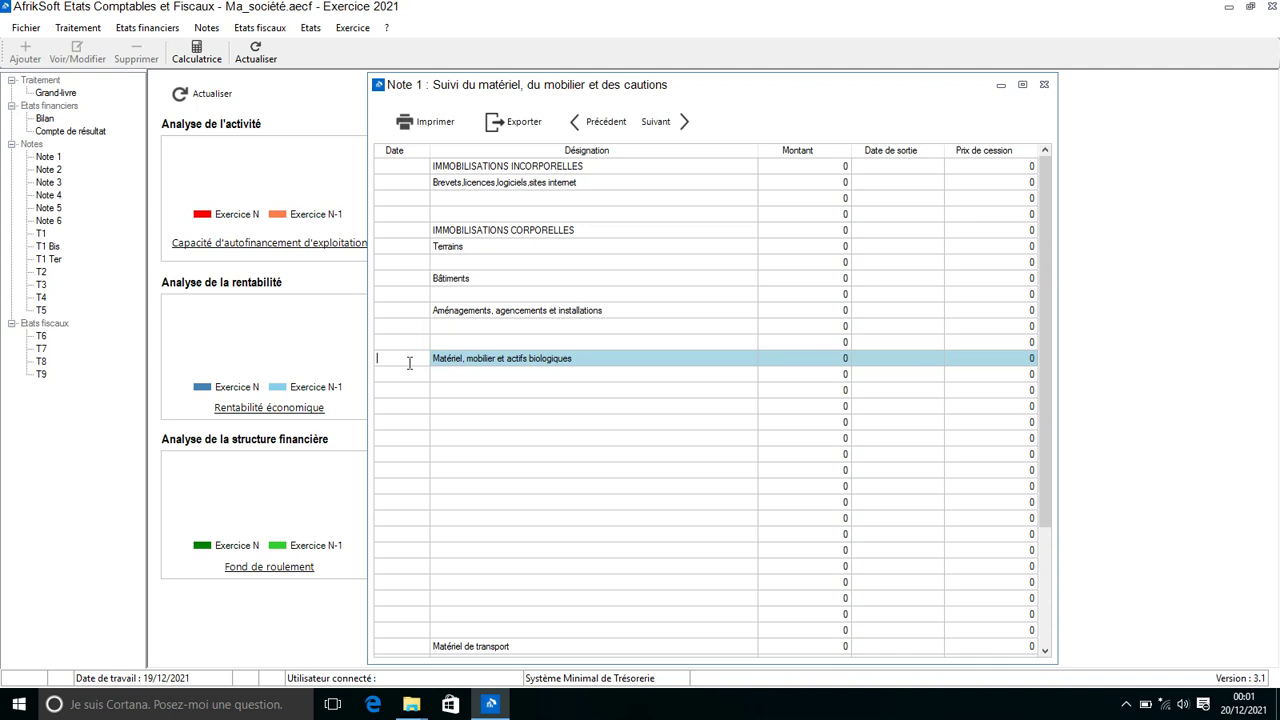
click(667, 280)
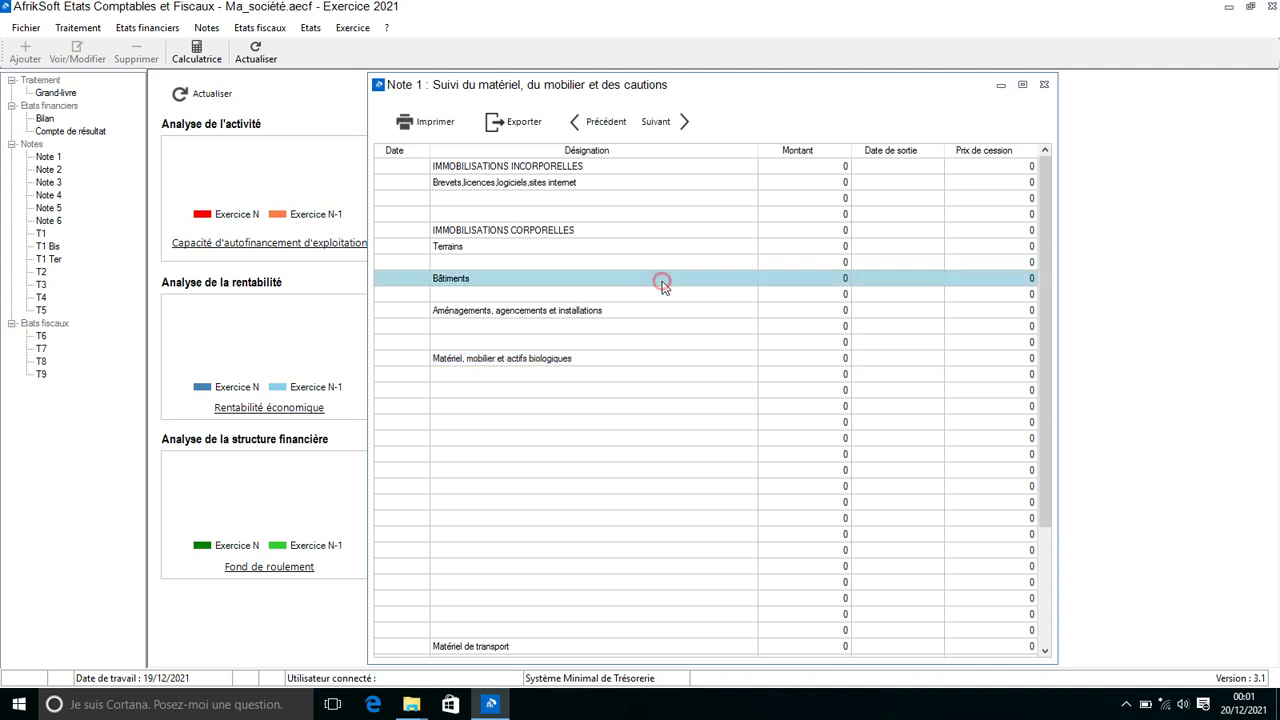
click(1041, 90)
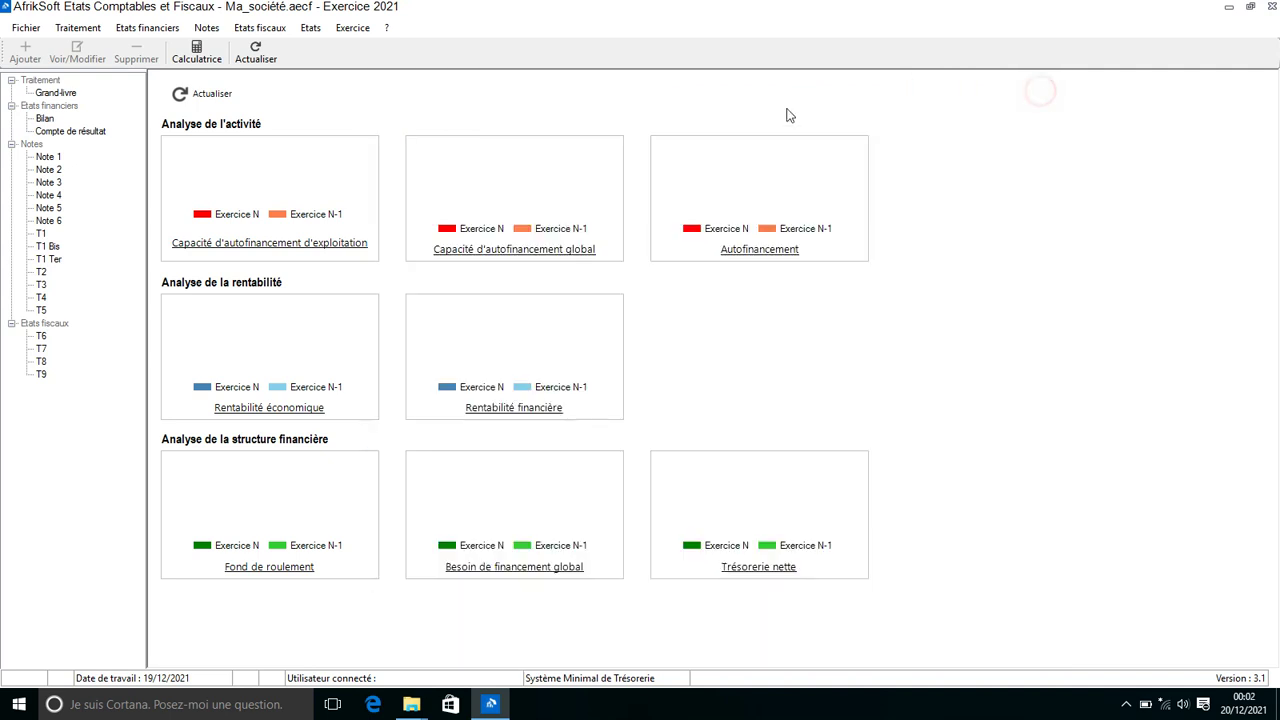
Step: Open the Tableau des amortissements et inventaire des immobilisations and enter reference CF001 on the Matériel, mobilier et actifs biologiques row
click(204, 28)
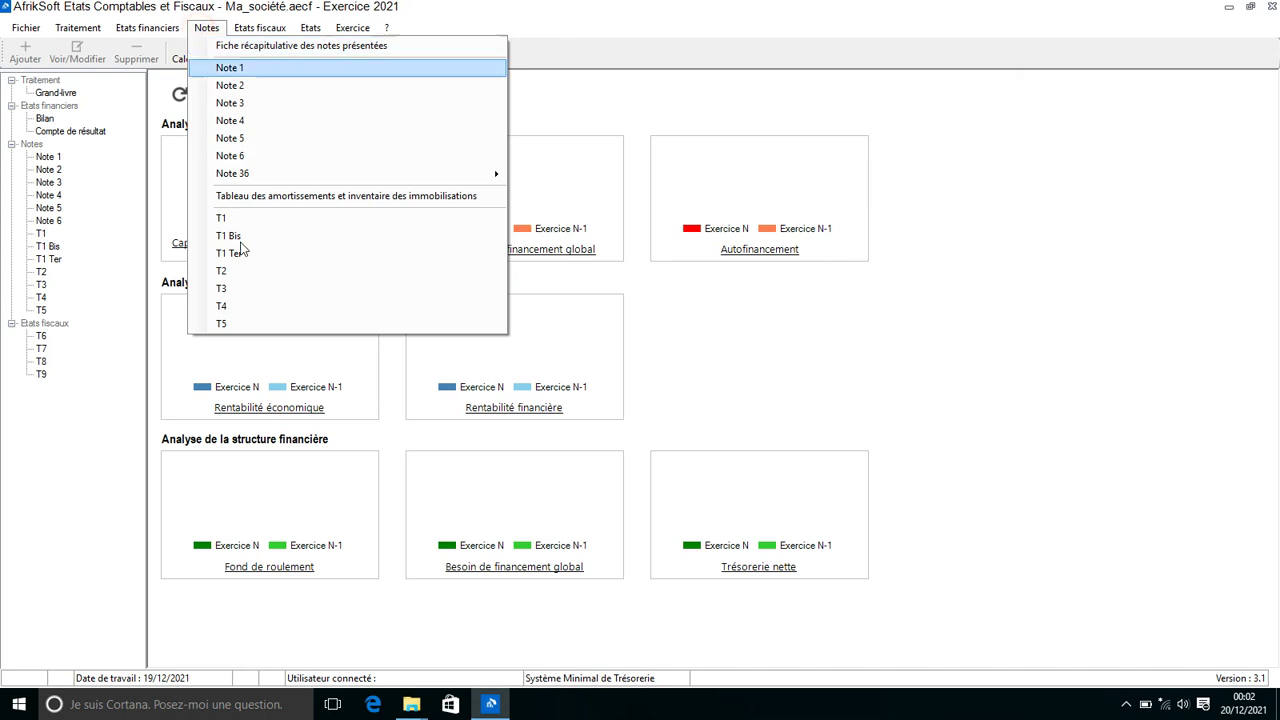
click(320, 198)
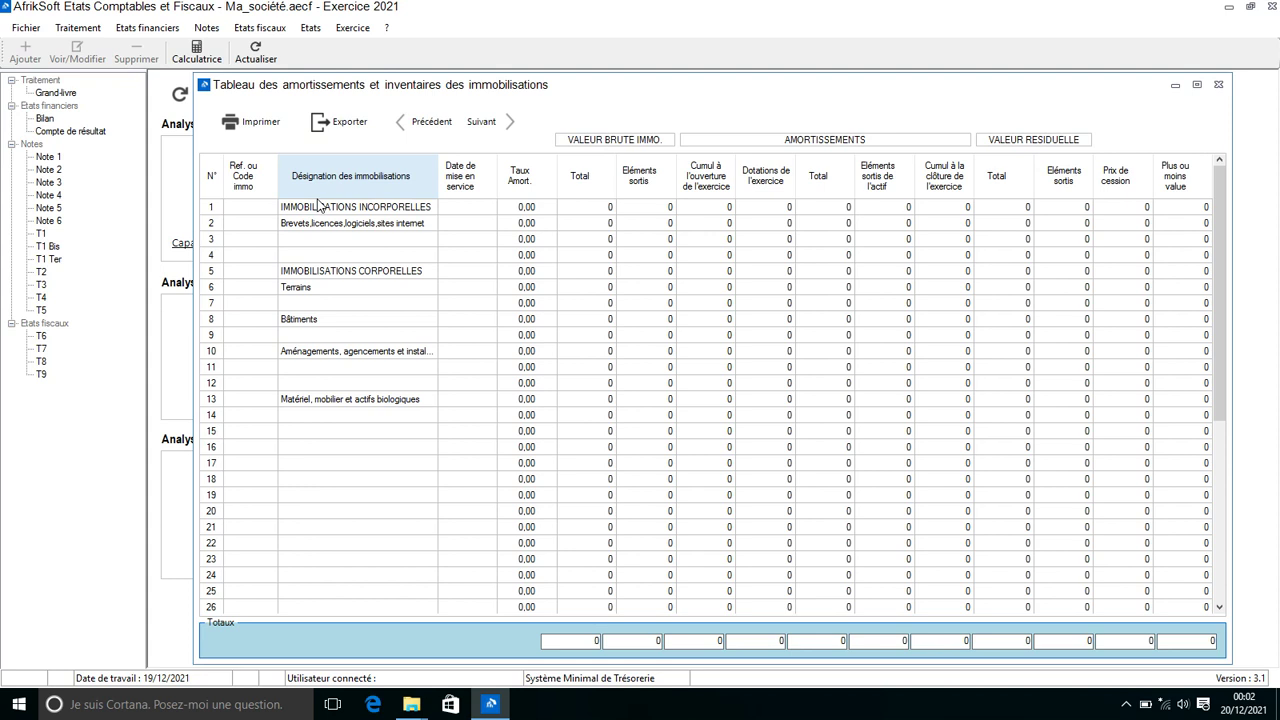
click(249, 404)
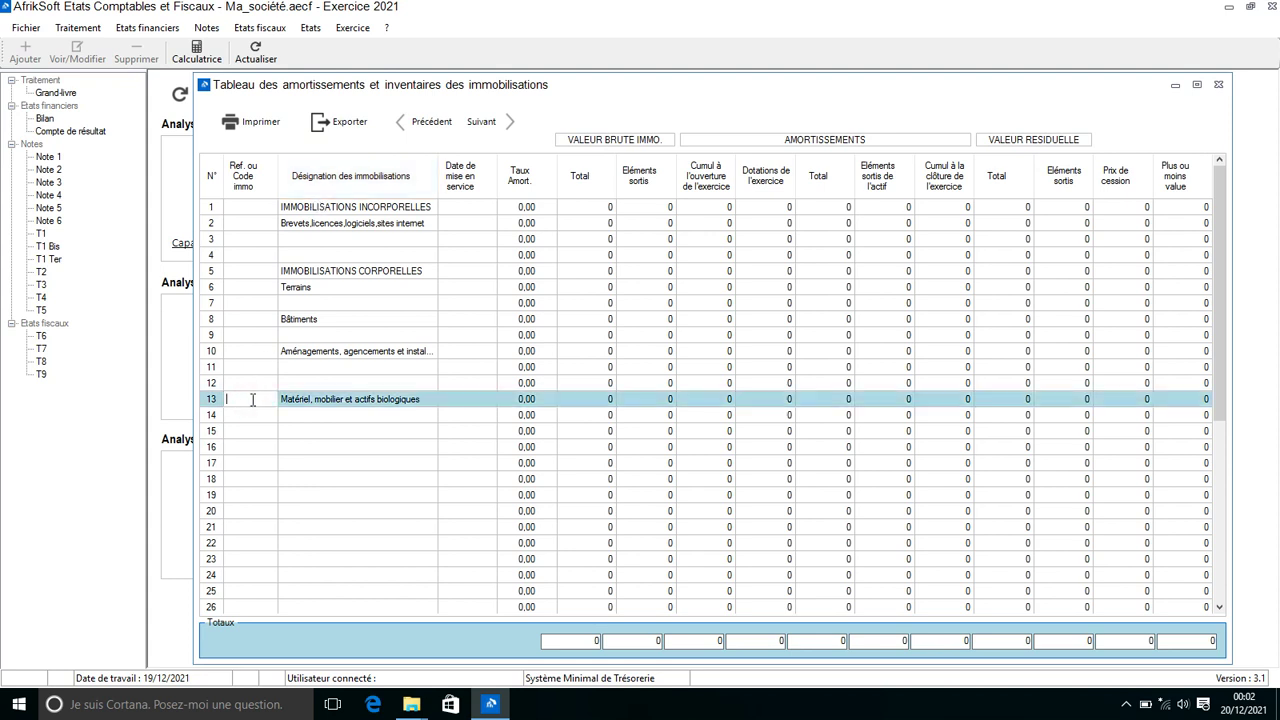
text(CF001)
key(Tab)
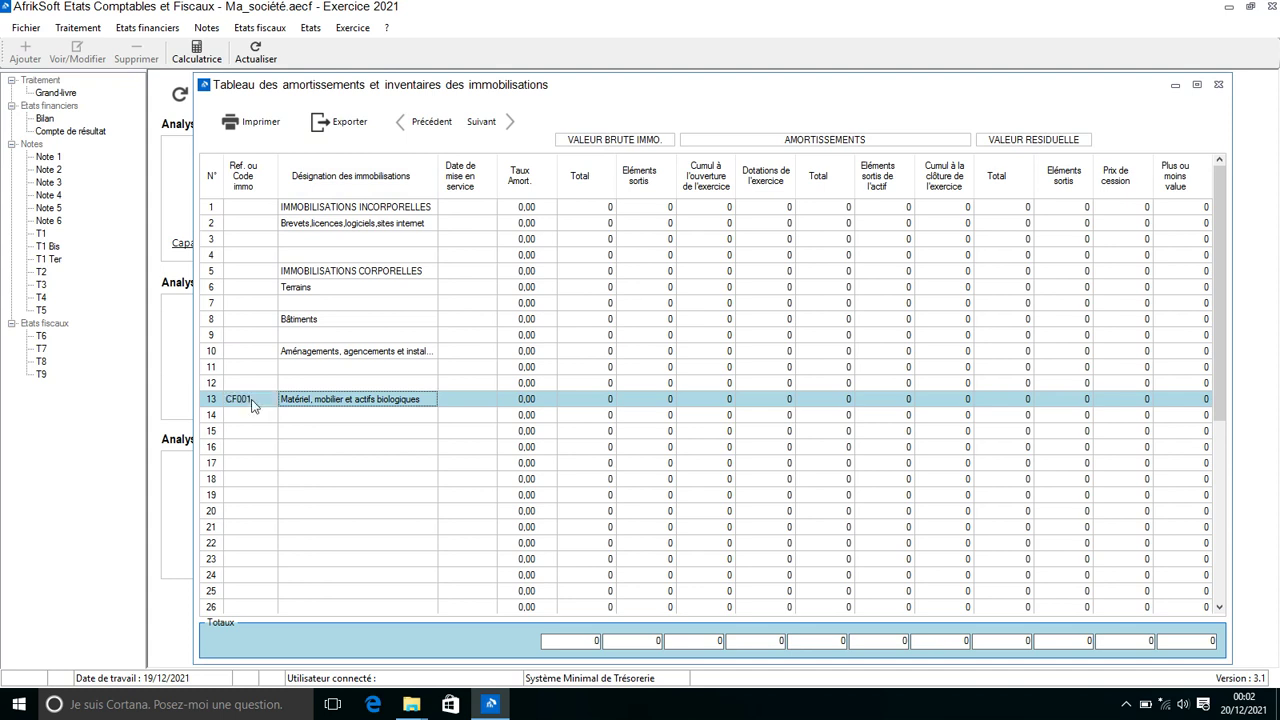
Step: Set the CF001 asset's in-service date to 01/01/2019, its depreciation rate to 33 and its gross value total to 5 600 000
key(Tab)
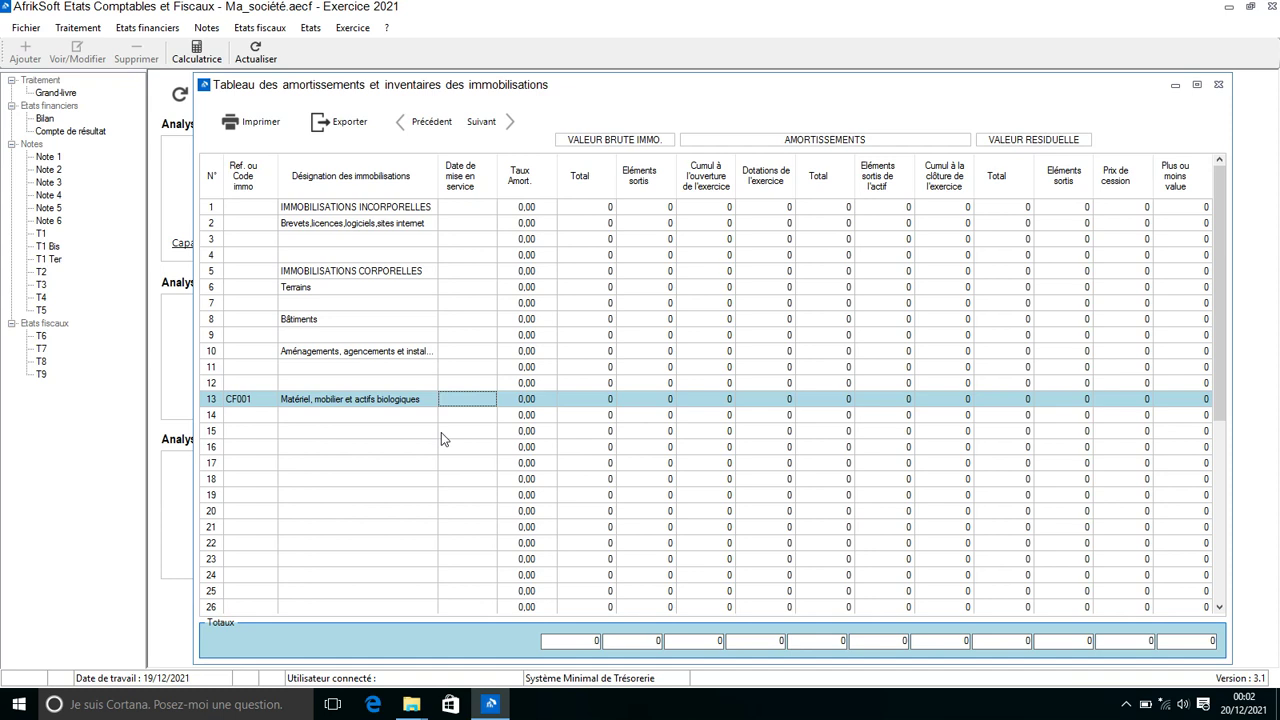
text(01/0)
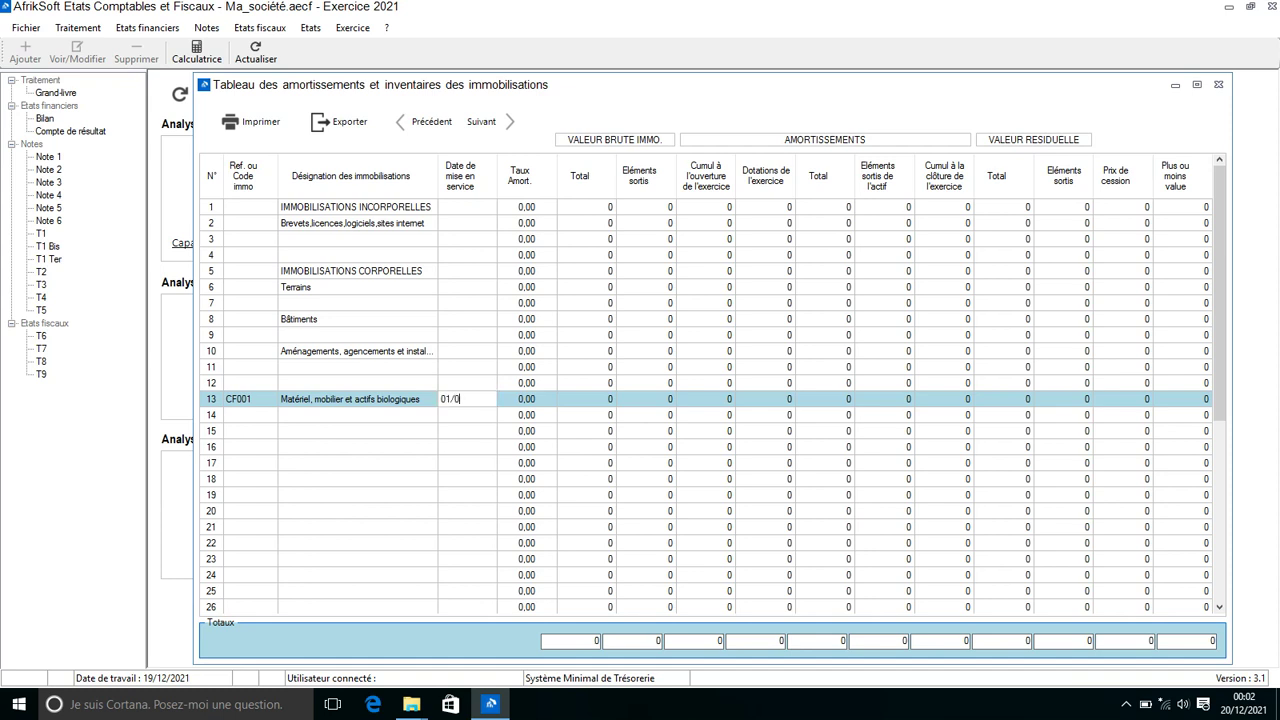
text(1/2019)
key(Tab)
text(33)
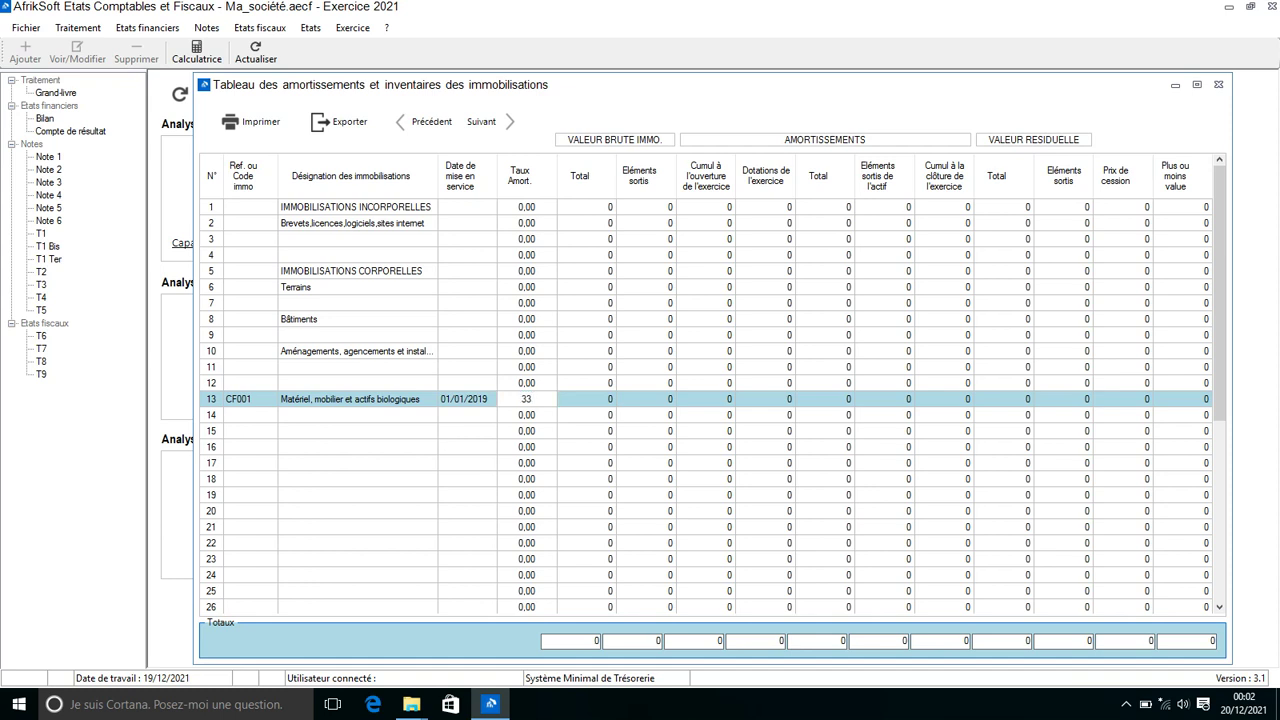
key(Tab)
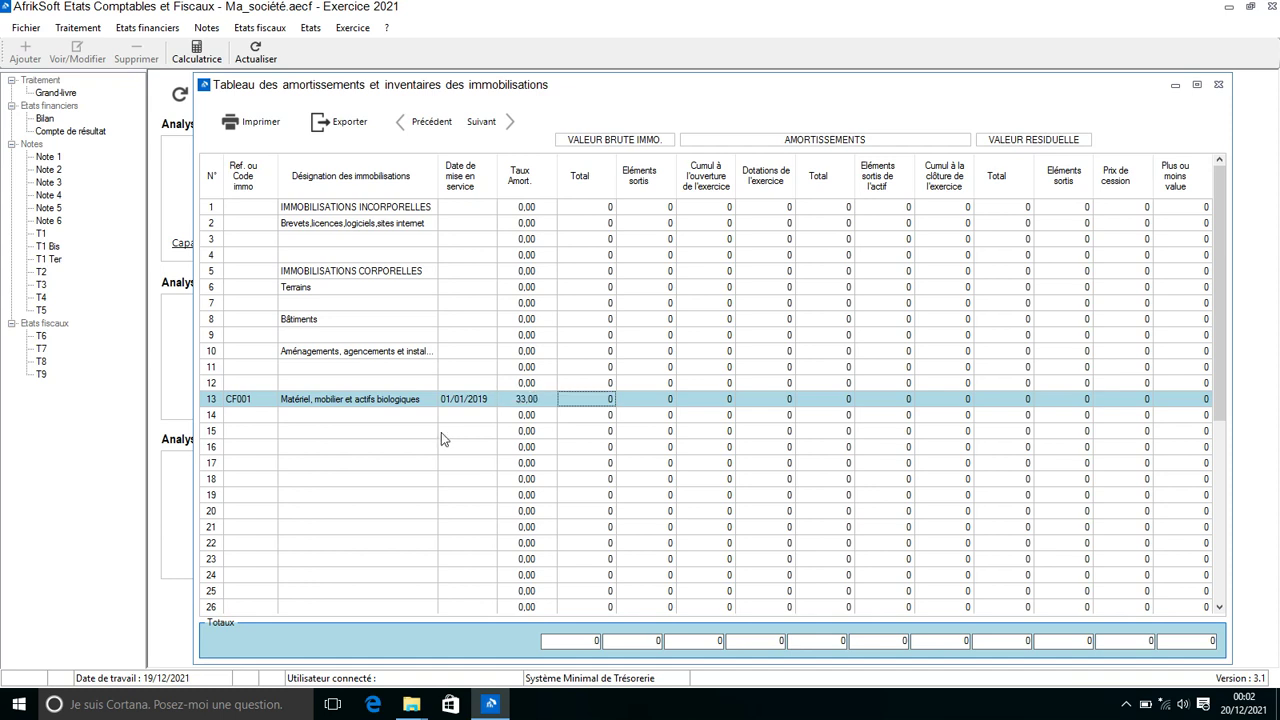
text(5)
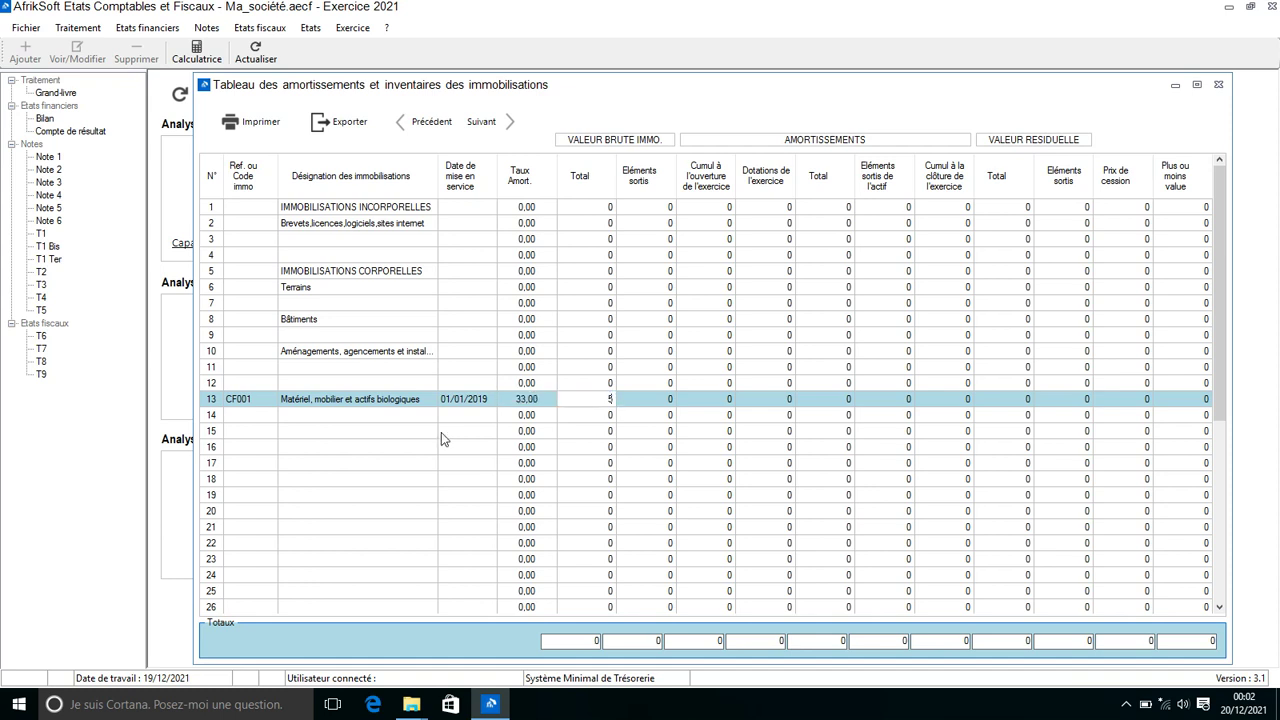
text(600000)
key(Return)
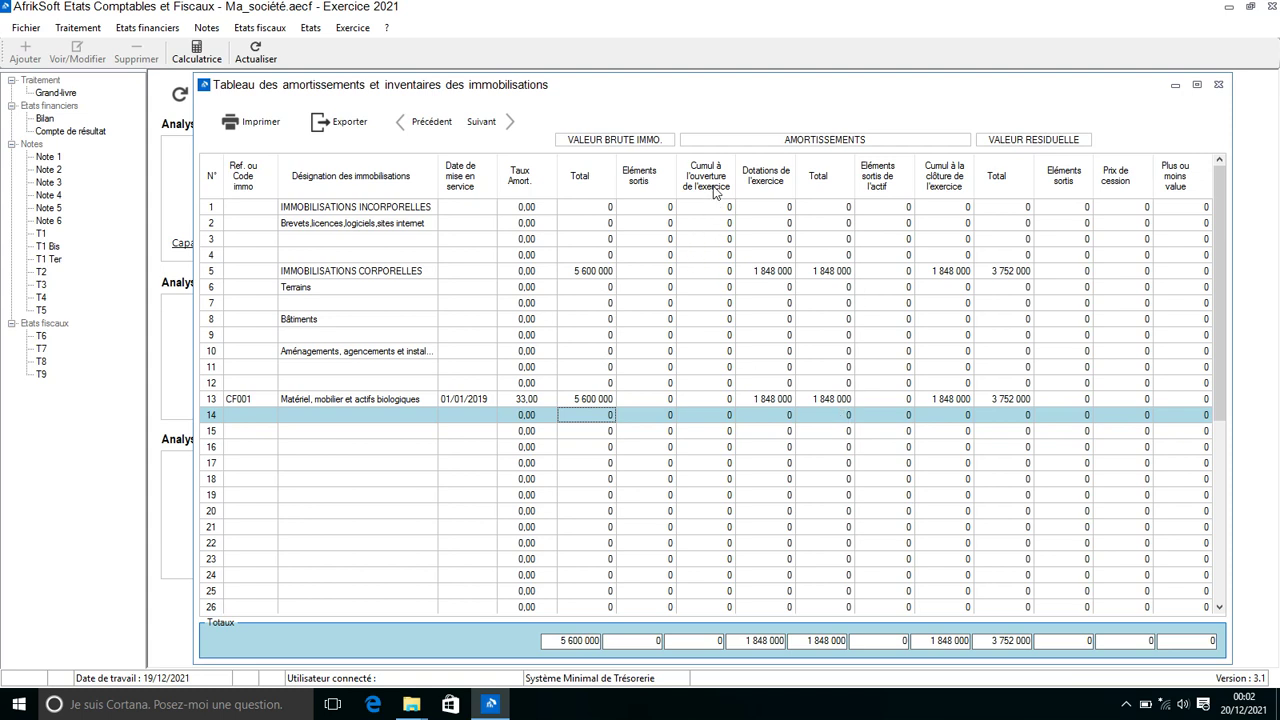
Step: Set the CF001 asset's accumulated depreciation at the opening of the year to 752 000 and close the depreciation table
click(716, 399)
click(718, 399)
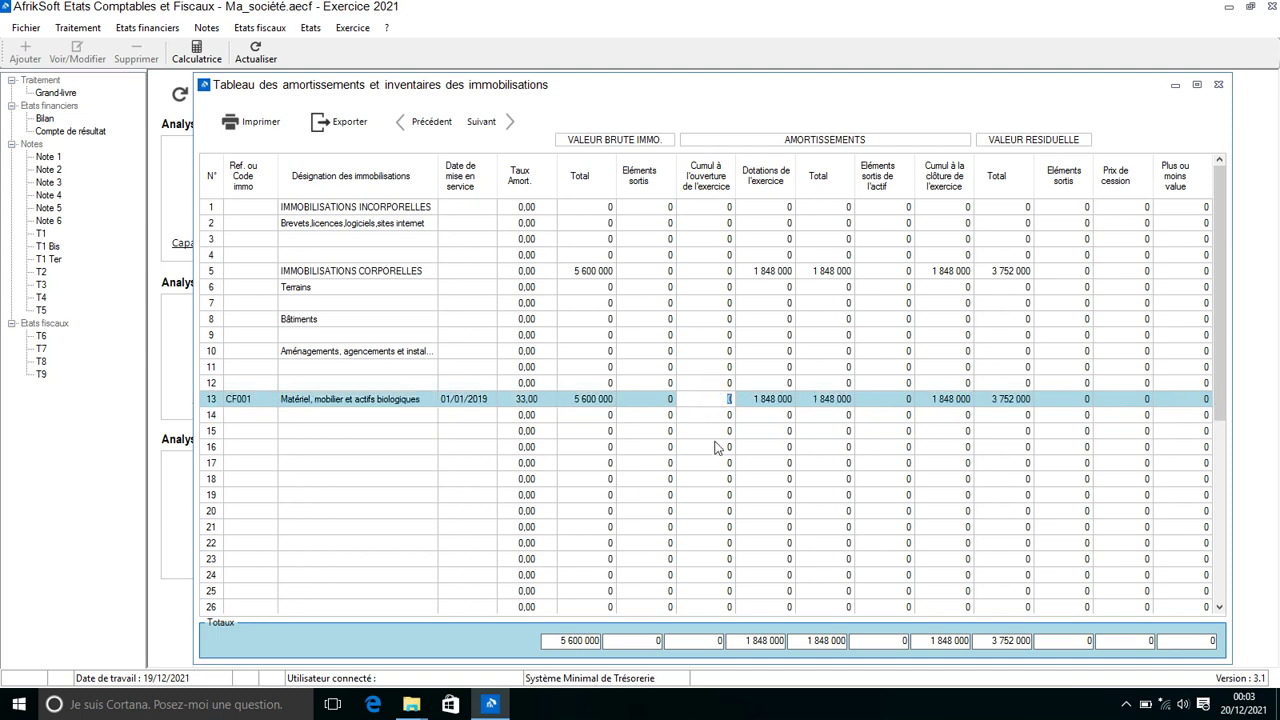
text(752000)
key(Return)
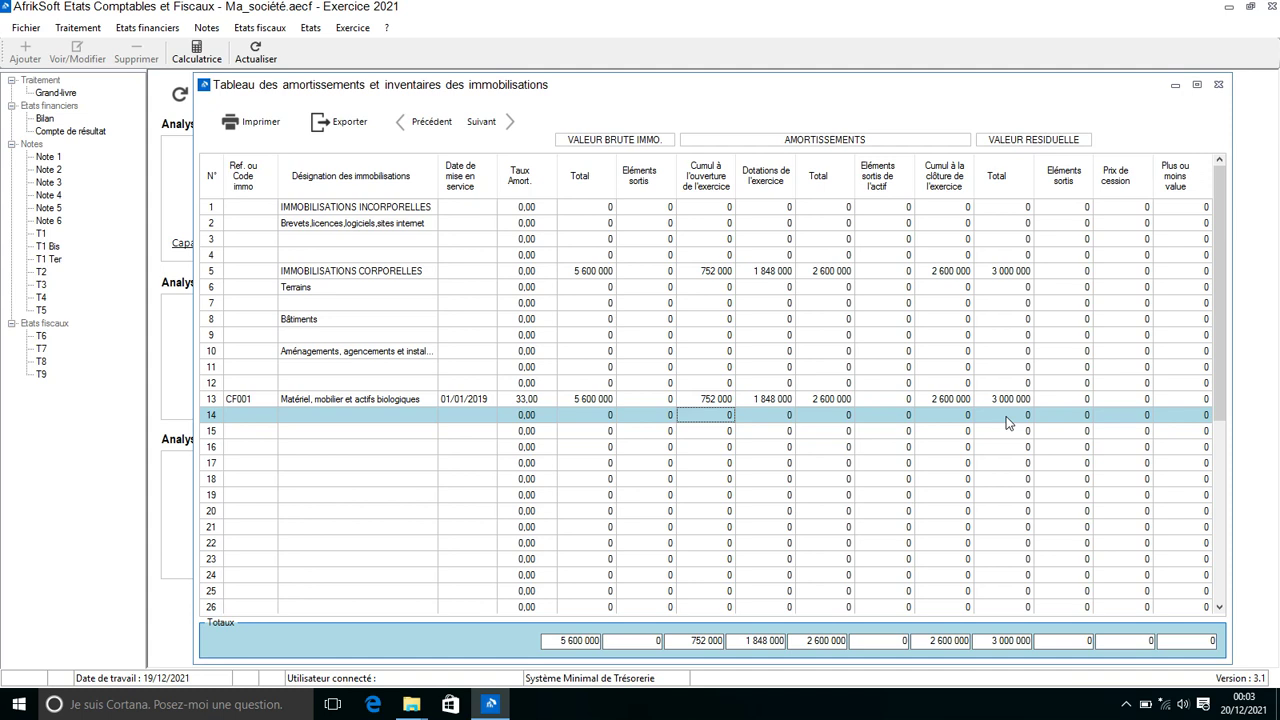
click(1218, 85)
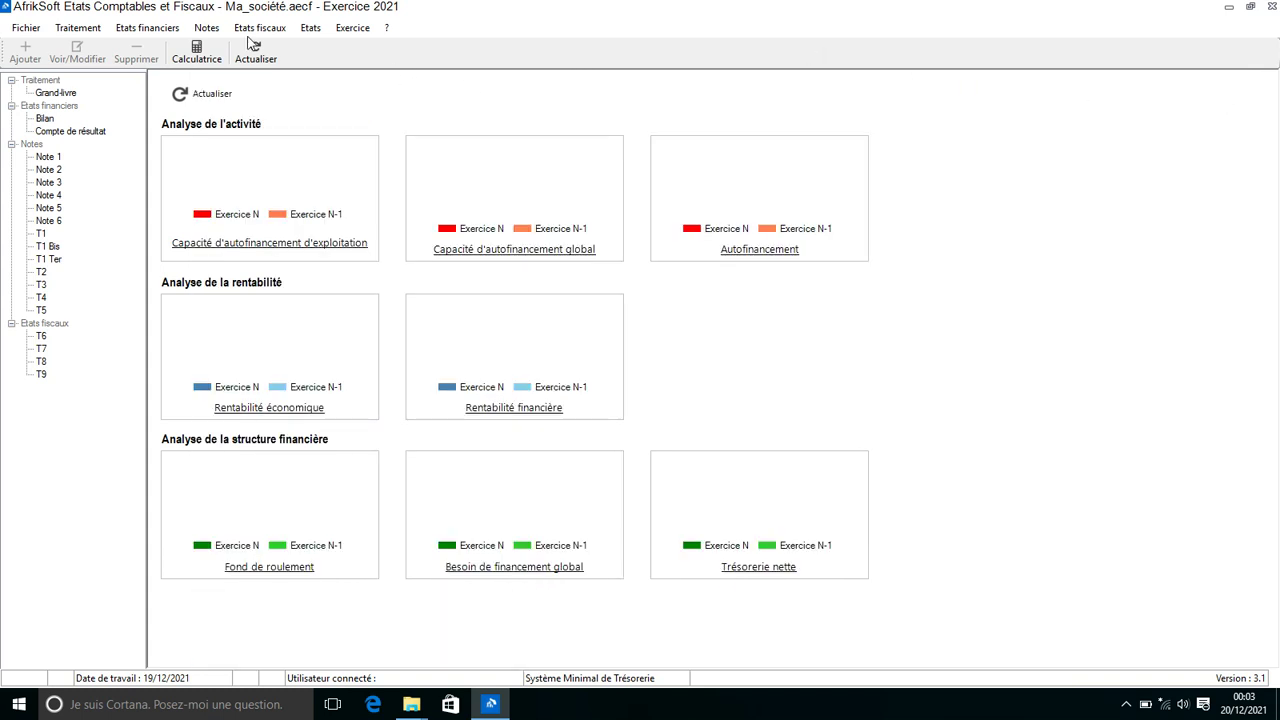
Step: Reopen Note 1 to check the Matériel, mobilier et actifs biologiques row, view its print preview and close both
click(207, 29)
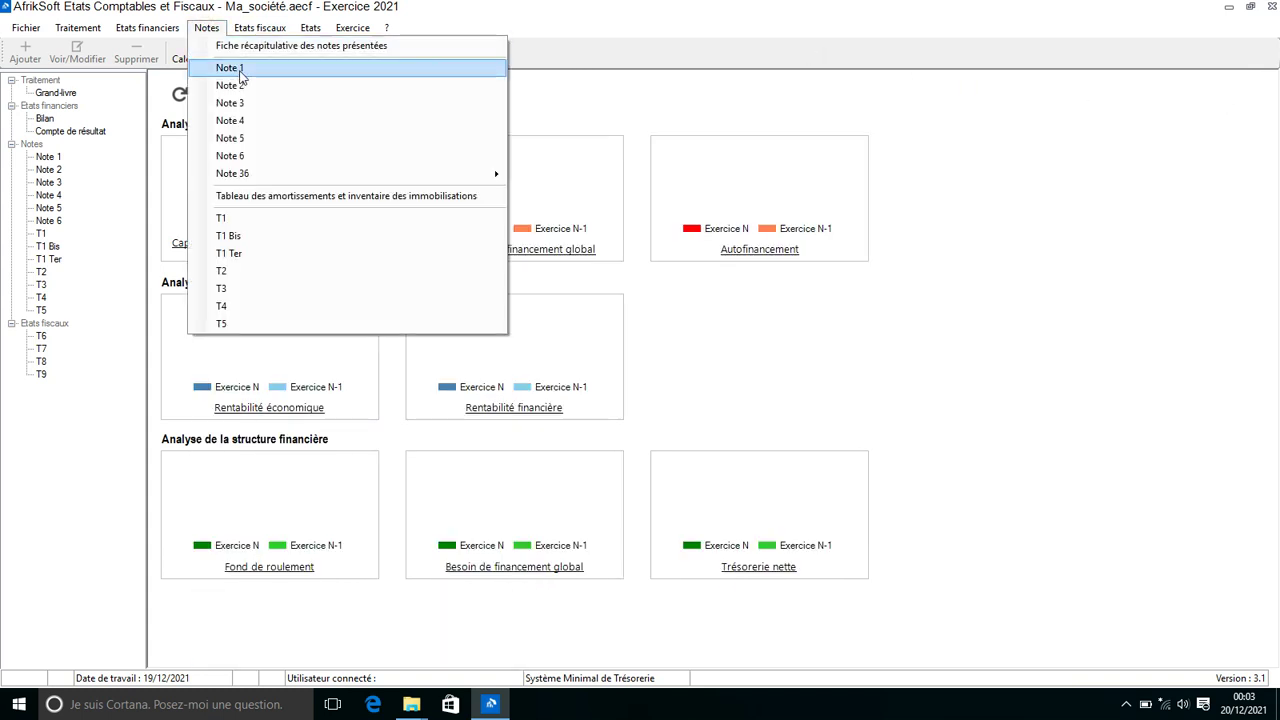
click(233, 69)
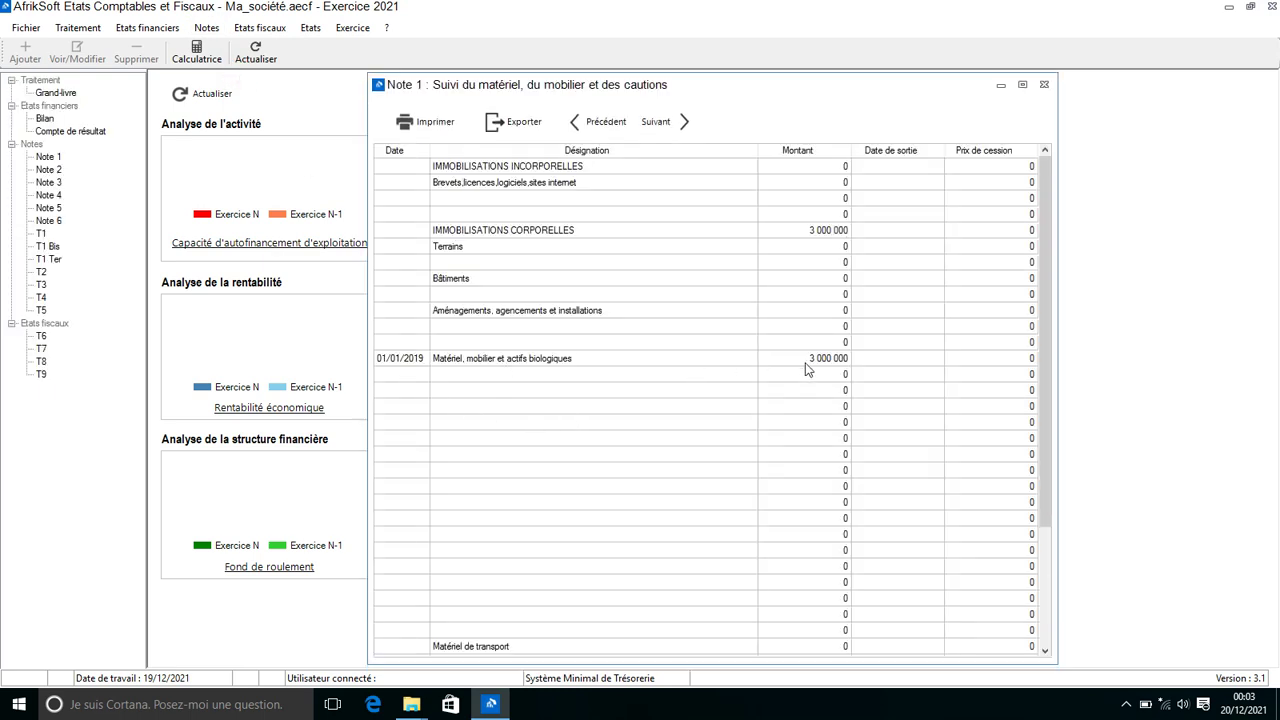
drag(1040, 355, 1035, 230)
click(429, 128)
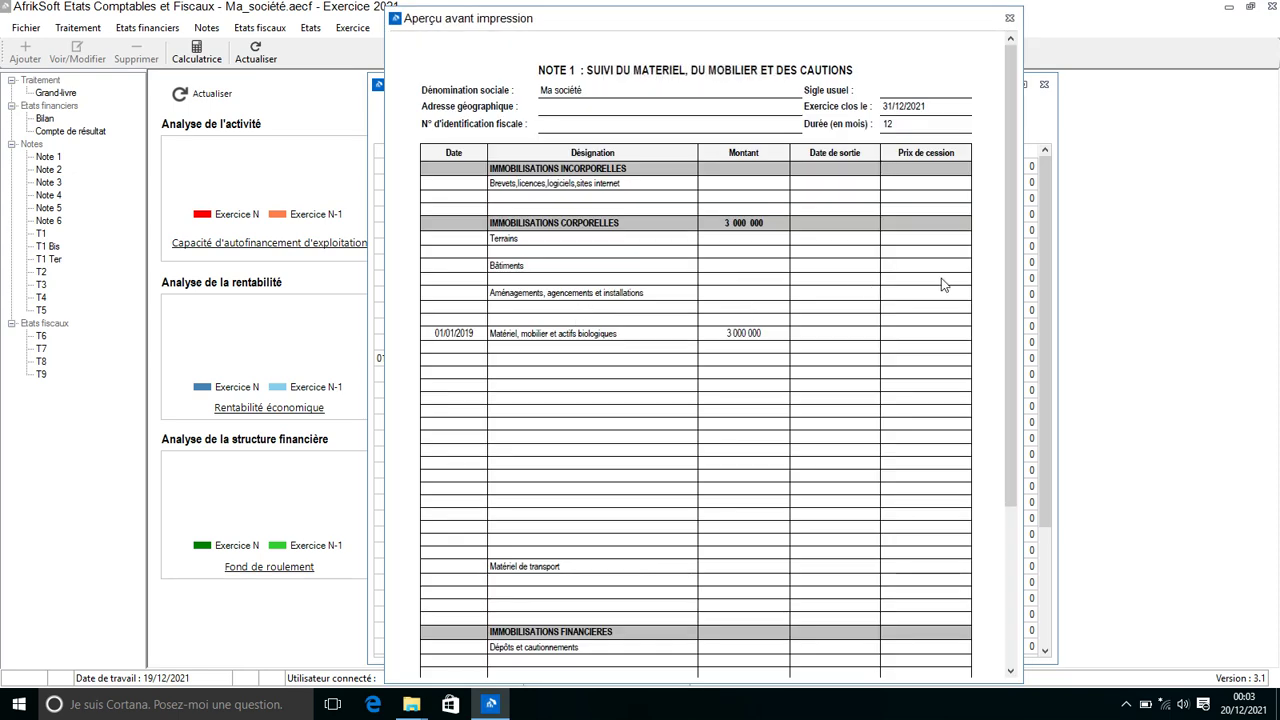
mouse_move(1011, 243)
mouse_down()
mouse_move(1030, 368)
mouse_move(1030, 240)
mouse_up()
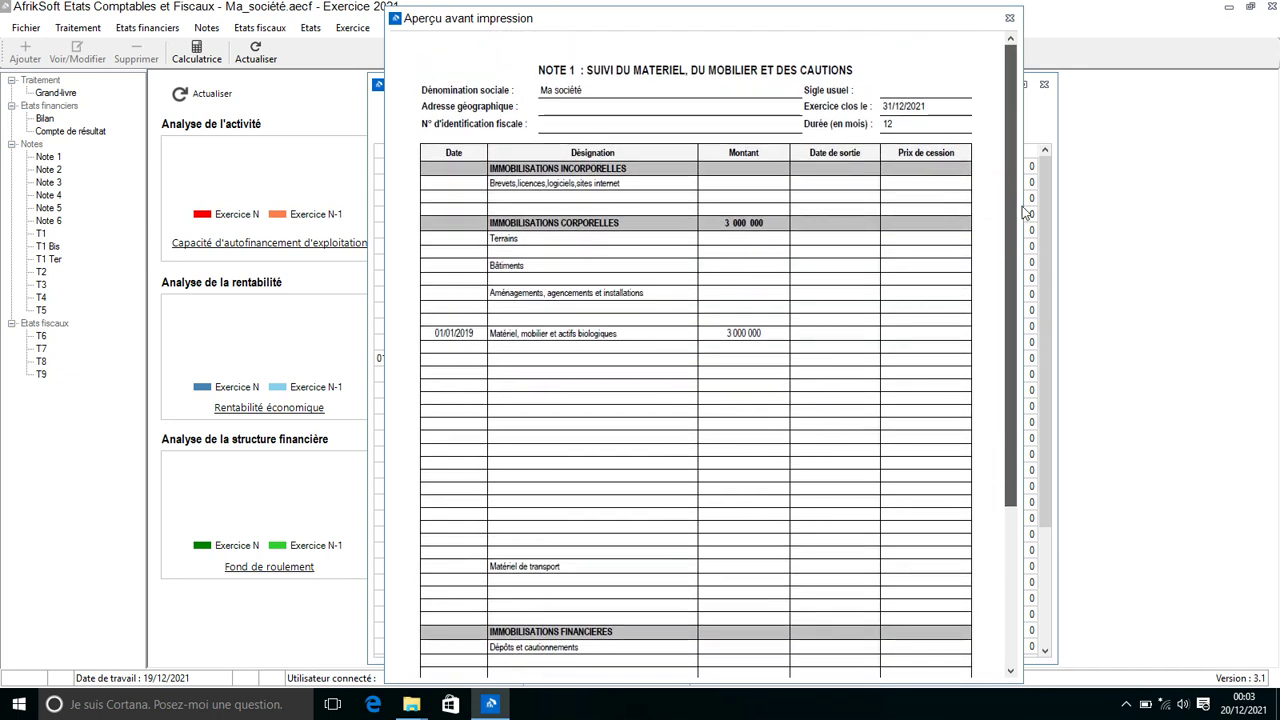
click(1009, 18)
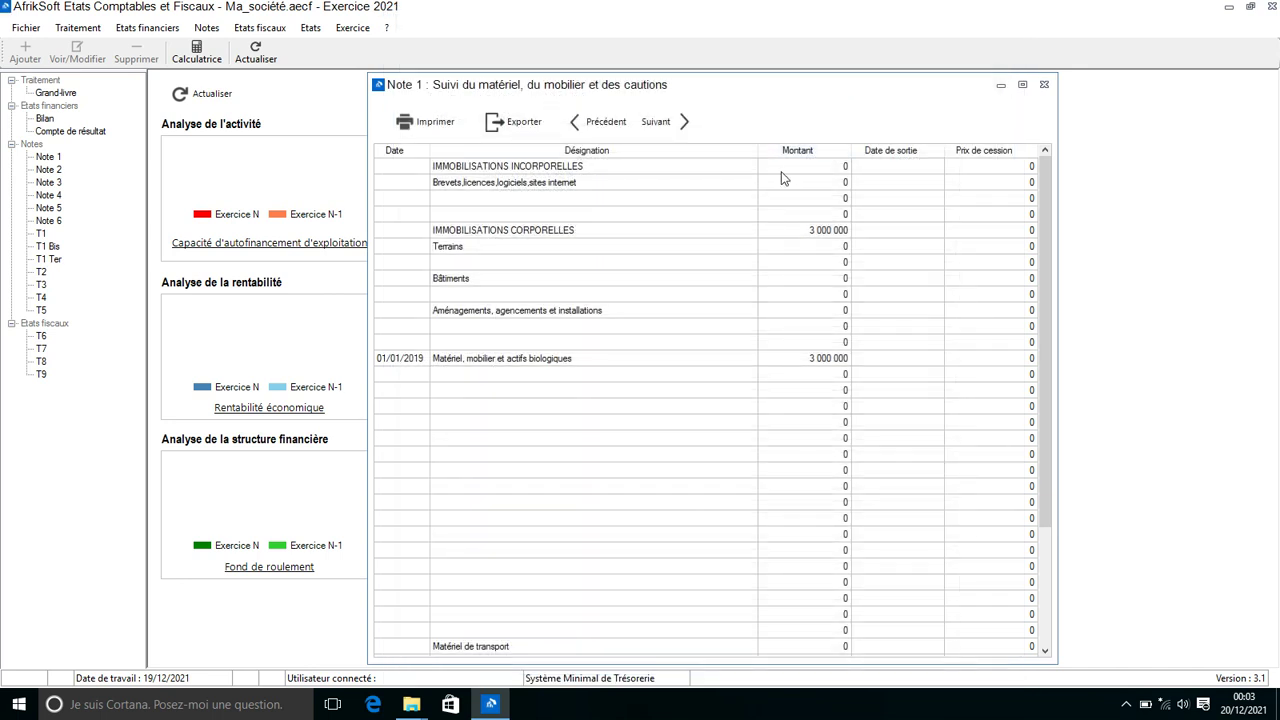
click(1044, 85)
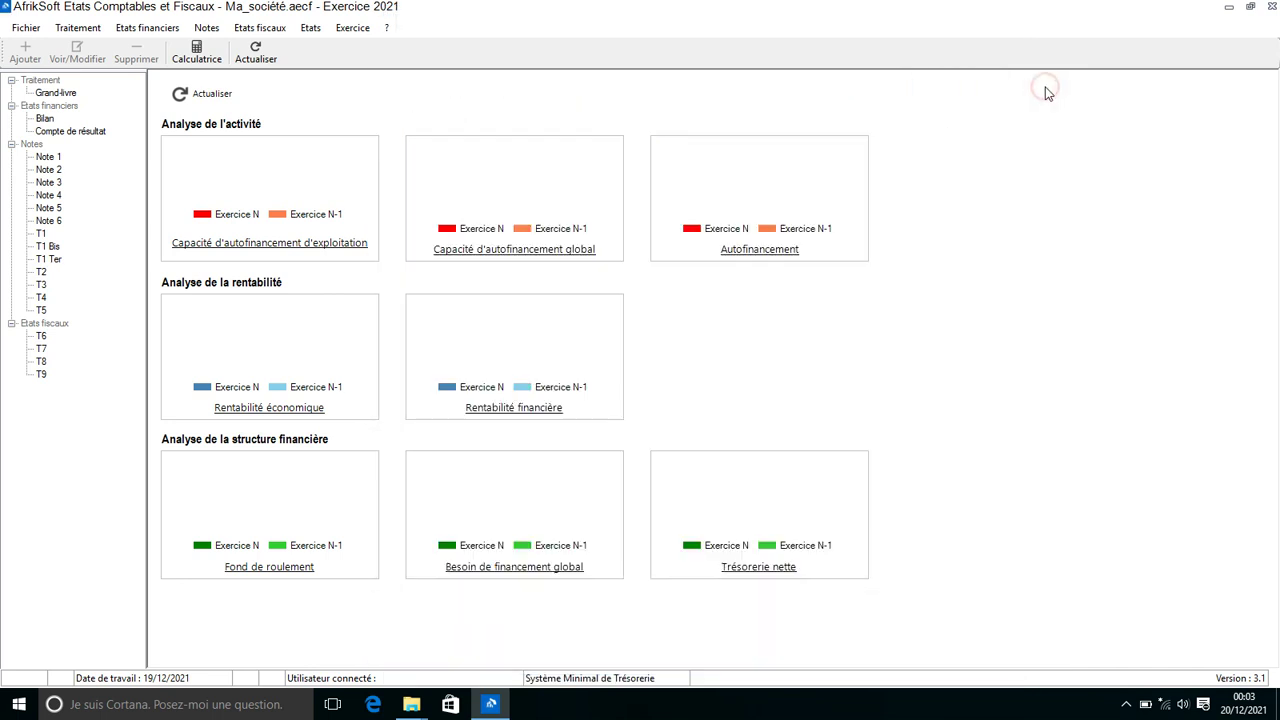
Step: Open the Bilan, check the Immobilisations, Stocks and Clients et débiteurs divers lines with their note references, and close it
click(147, 29)
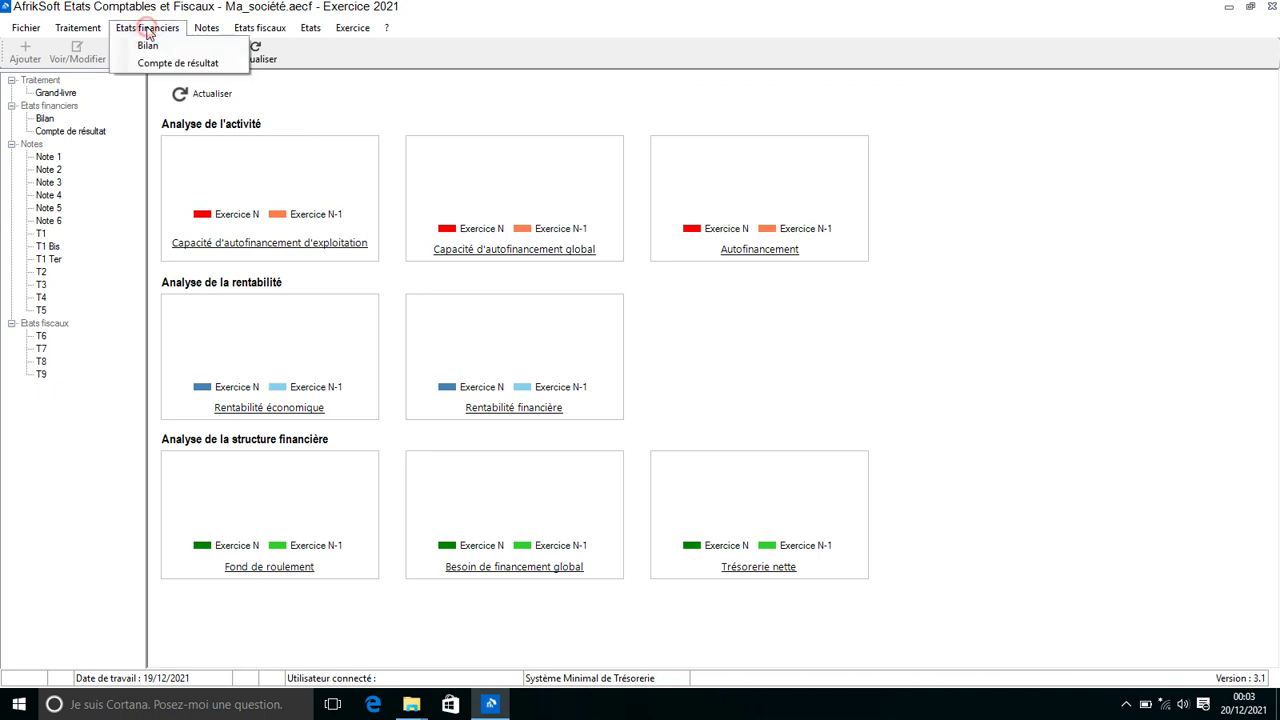
click(148, 45)
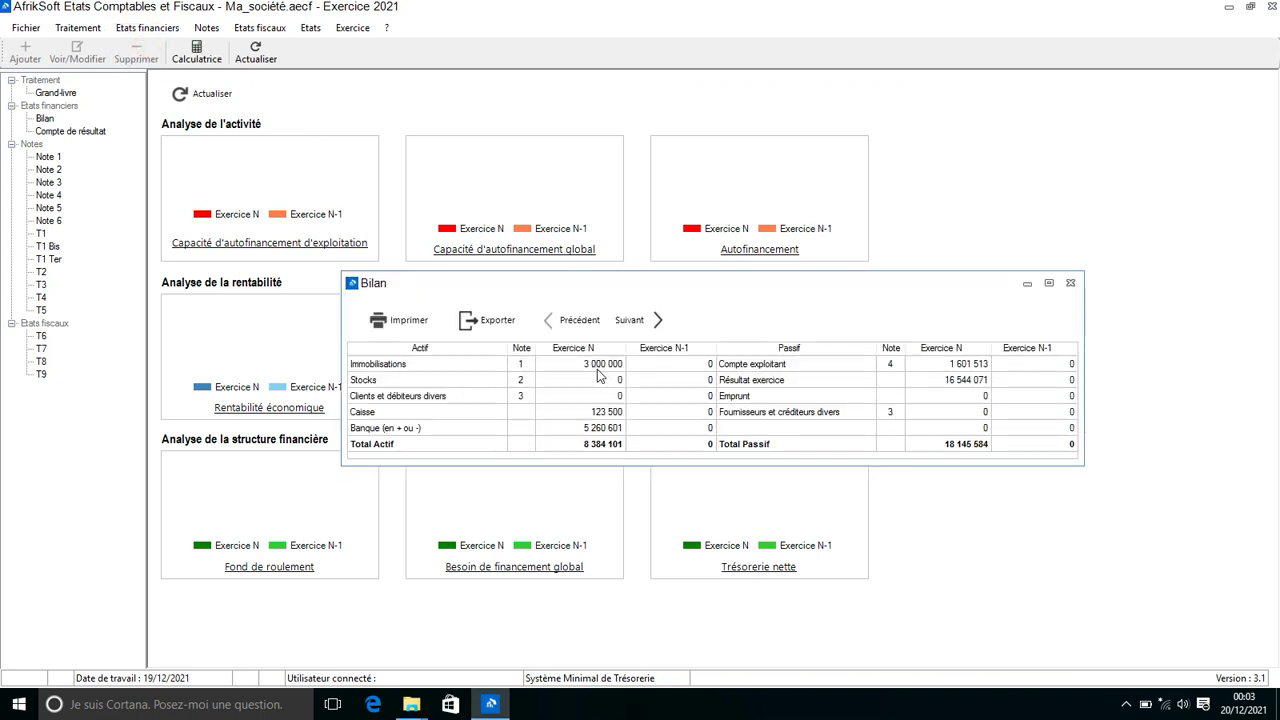
click(520, 380)
text(2)
click(518, 395)
text(3)
click(1070, 283)
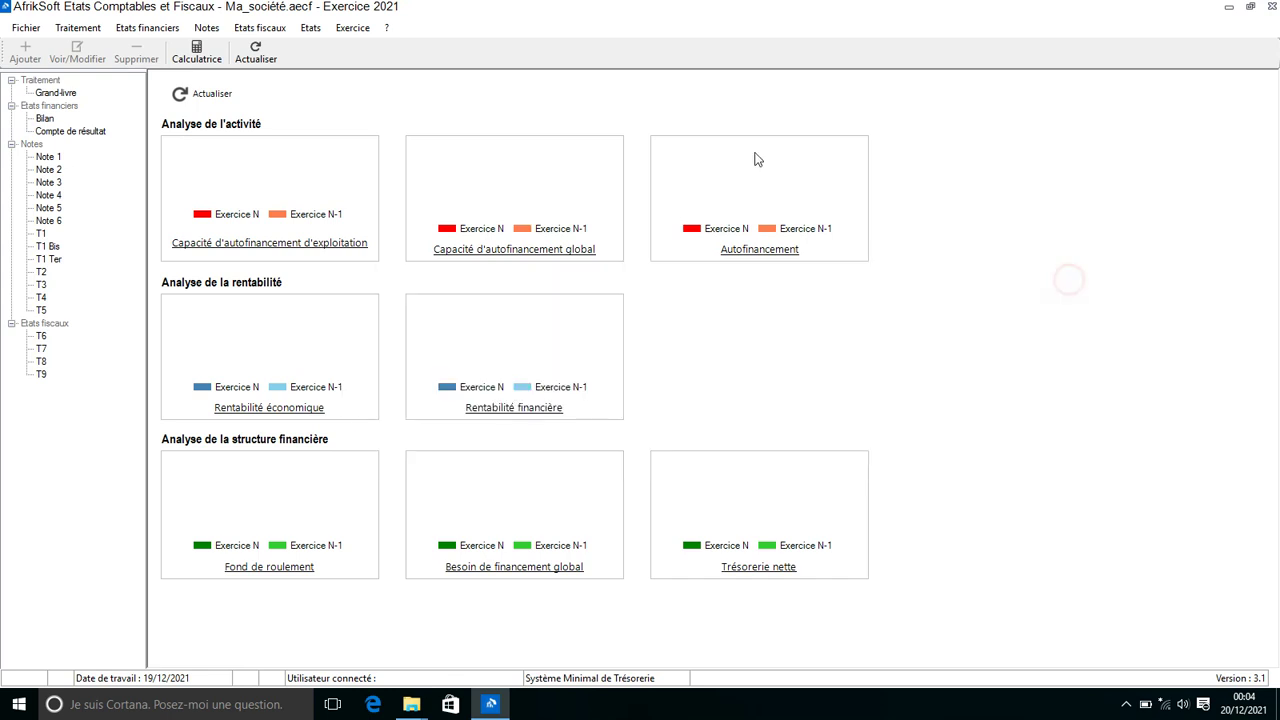
Step: Open Note 2, Etat des stocks au 31 Décembre, and enter reference ART001 with designation ARTICLE 1 on the first line
click(208, 29)
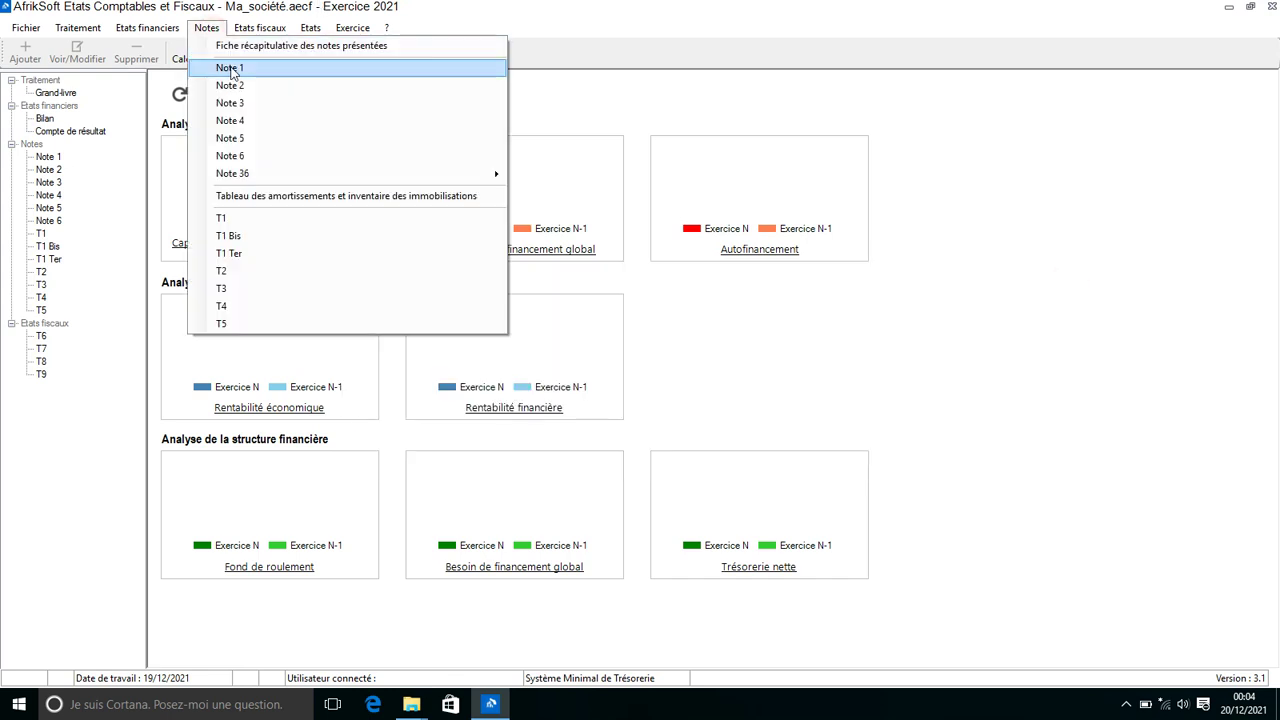
click(248, 86)
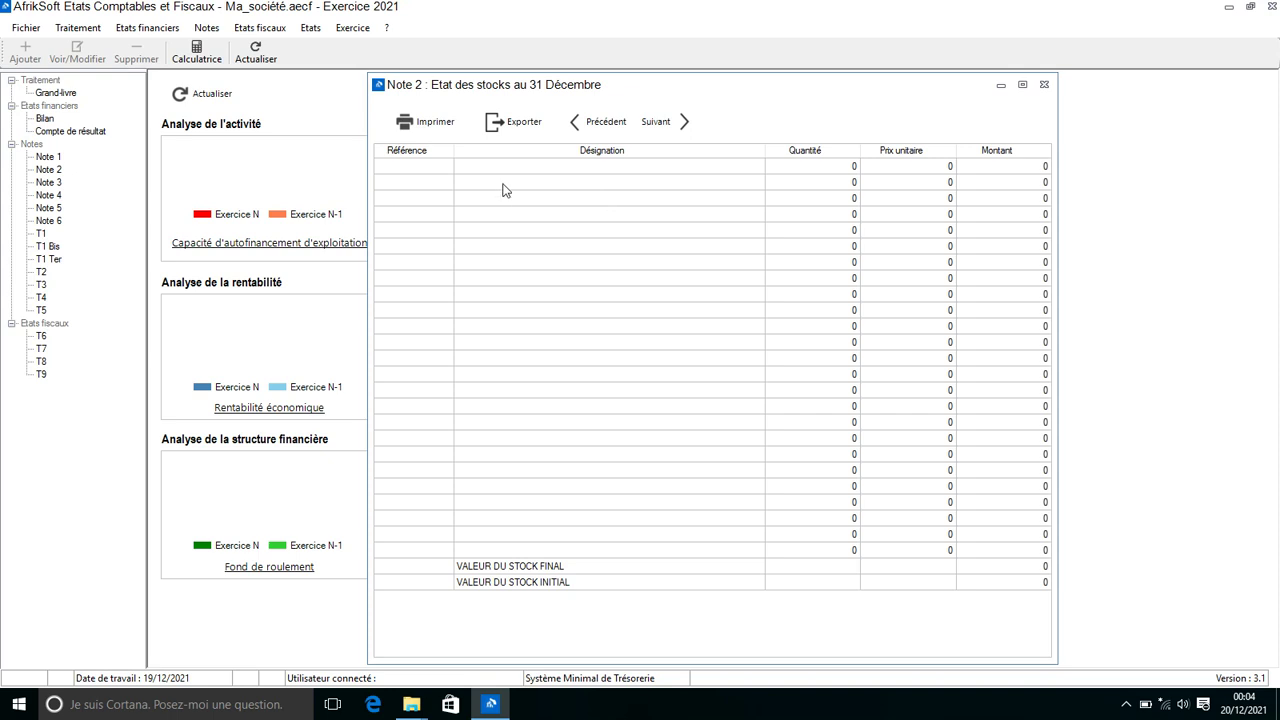
click(405, 167)
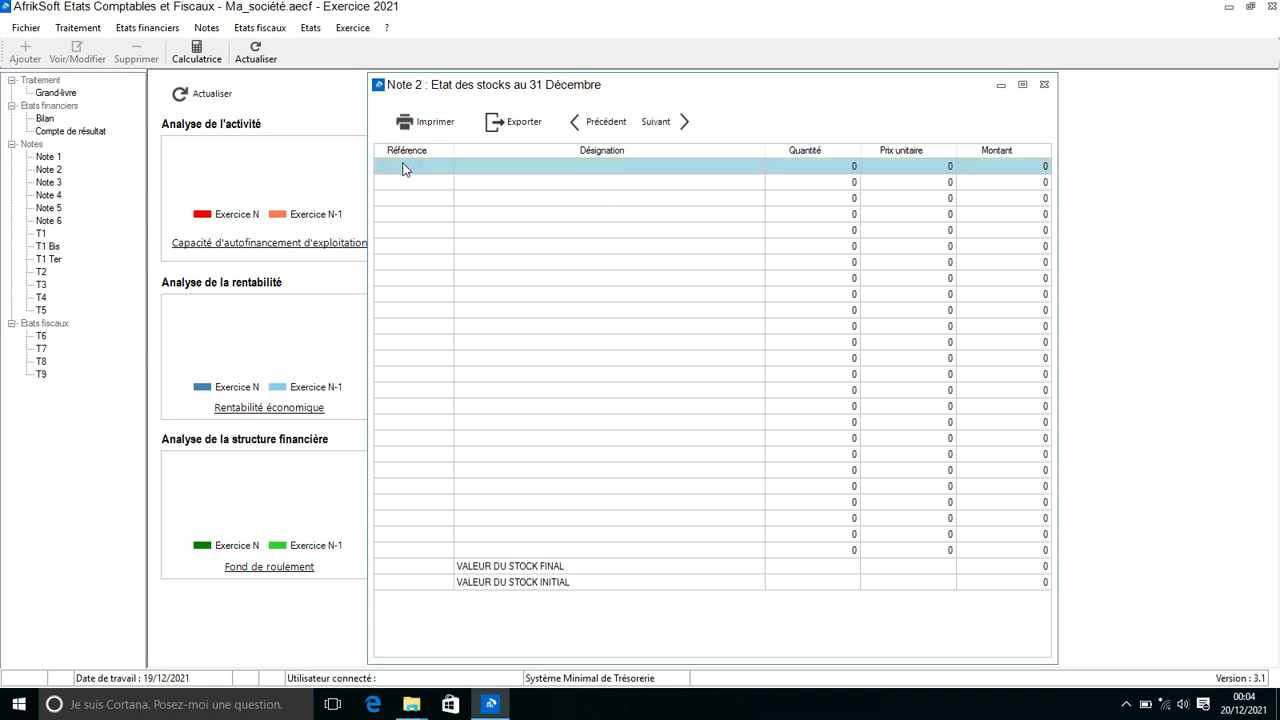
text(ART01)
key(Escape)
key(Tab)
text(ART)
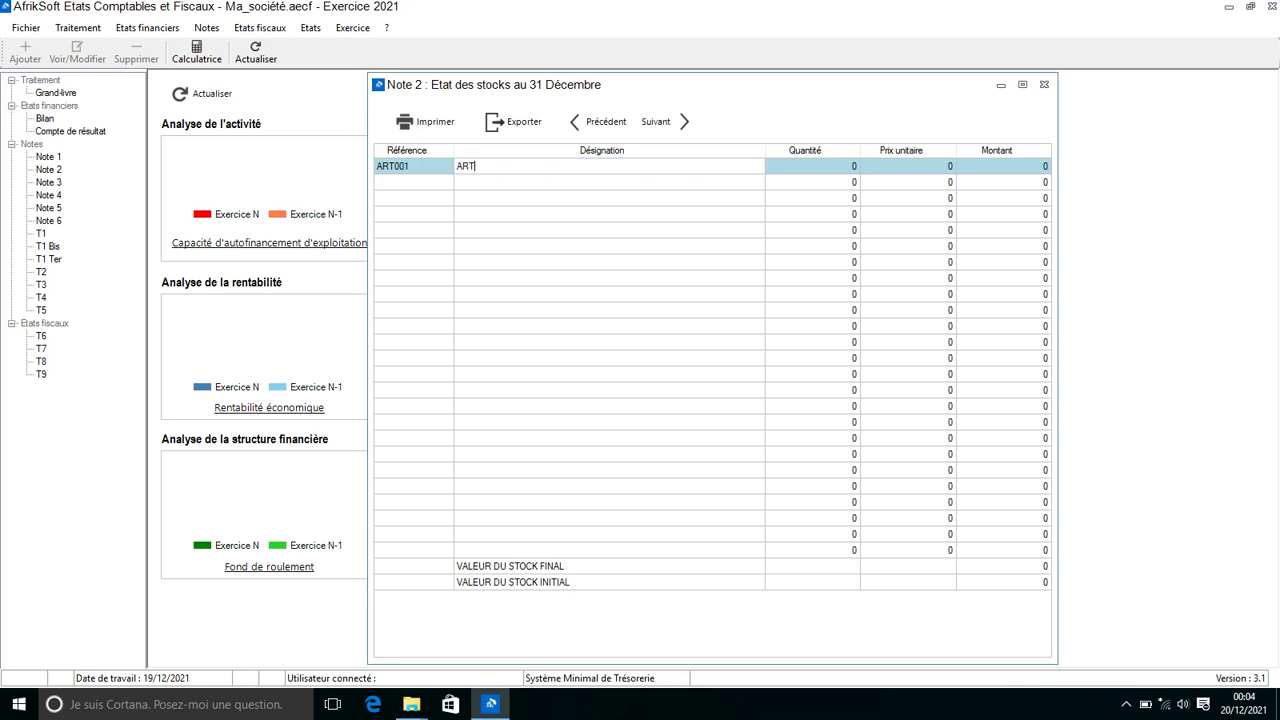
text(ICLE 1)
key(Tab)
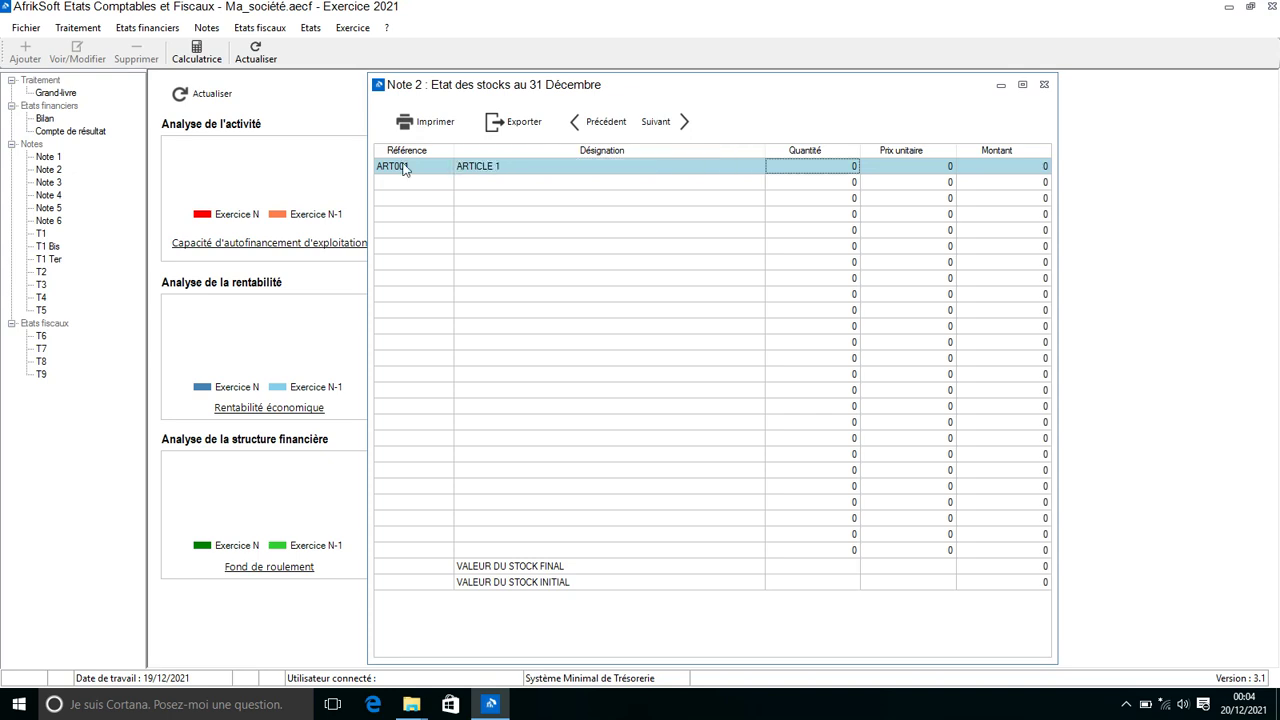
Step: Set the quantity of ARTICLE 1 to 2 020 and its unit price to 375
text(2020)
key(Tab)
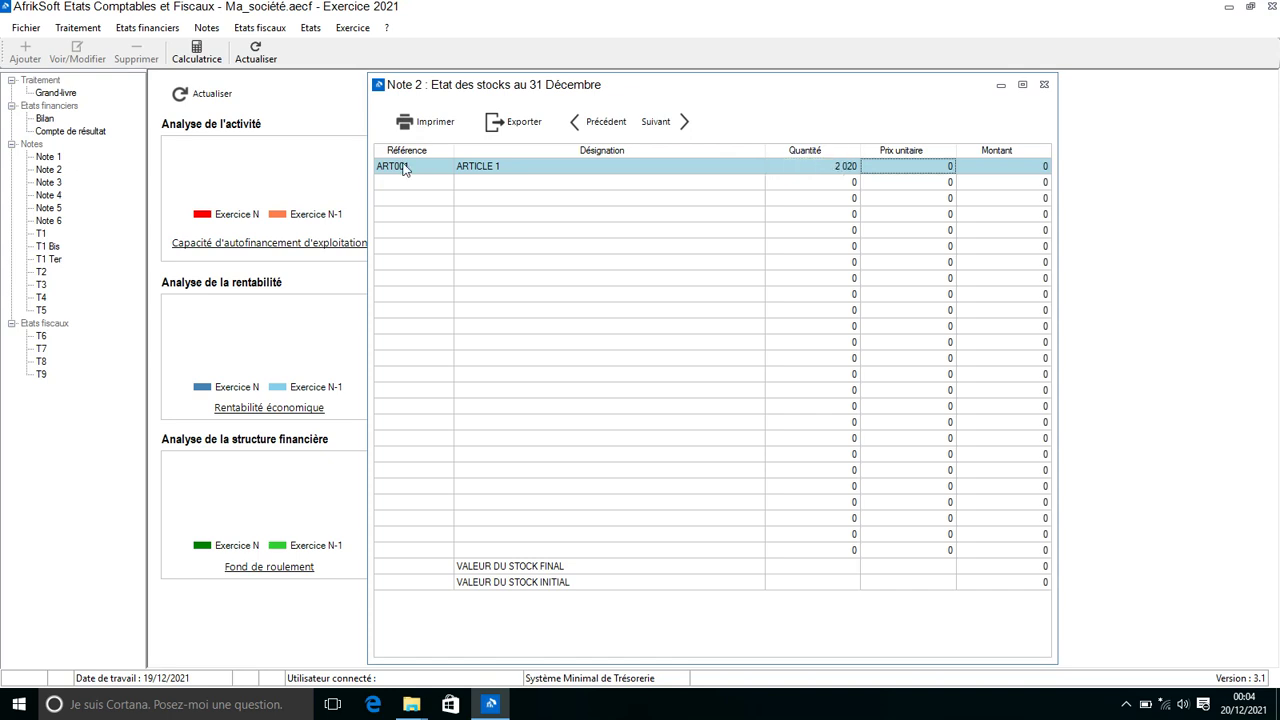
text(375)
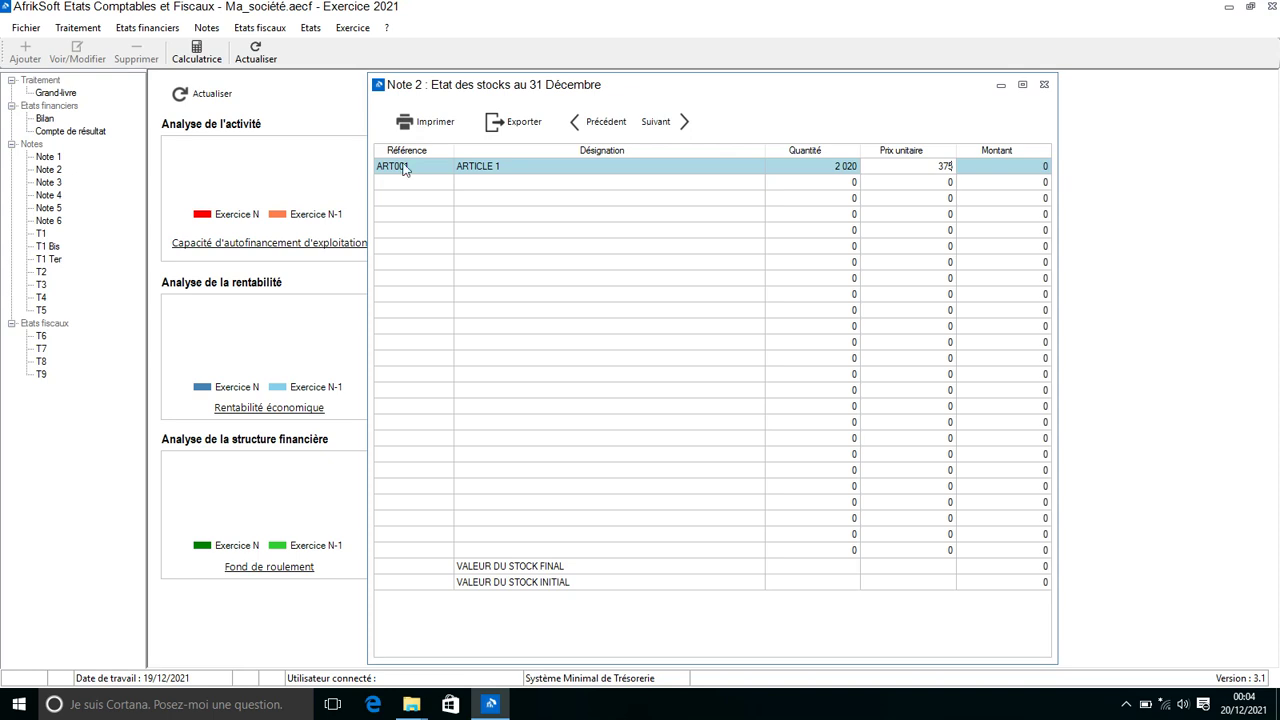
key(Return)
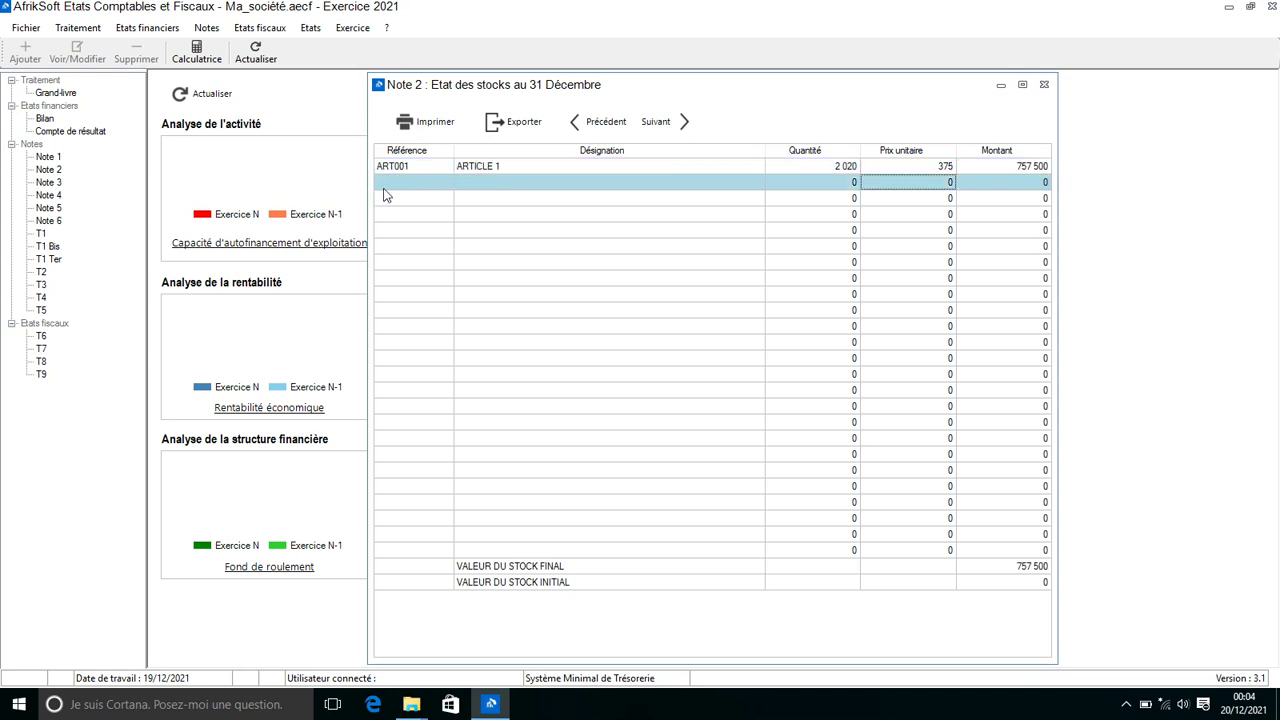
Step: Add a second stock line with reference ART002 and designation ARTICLE 2
click(390, 186)
text(ART)
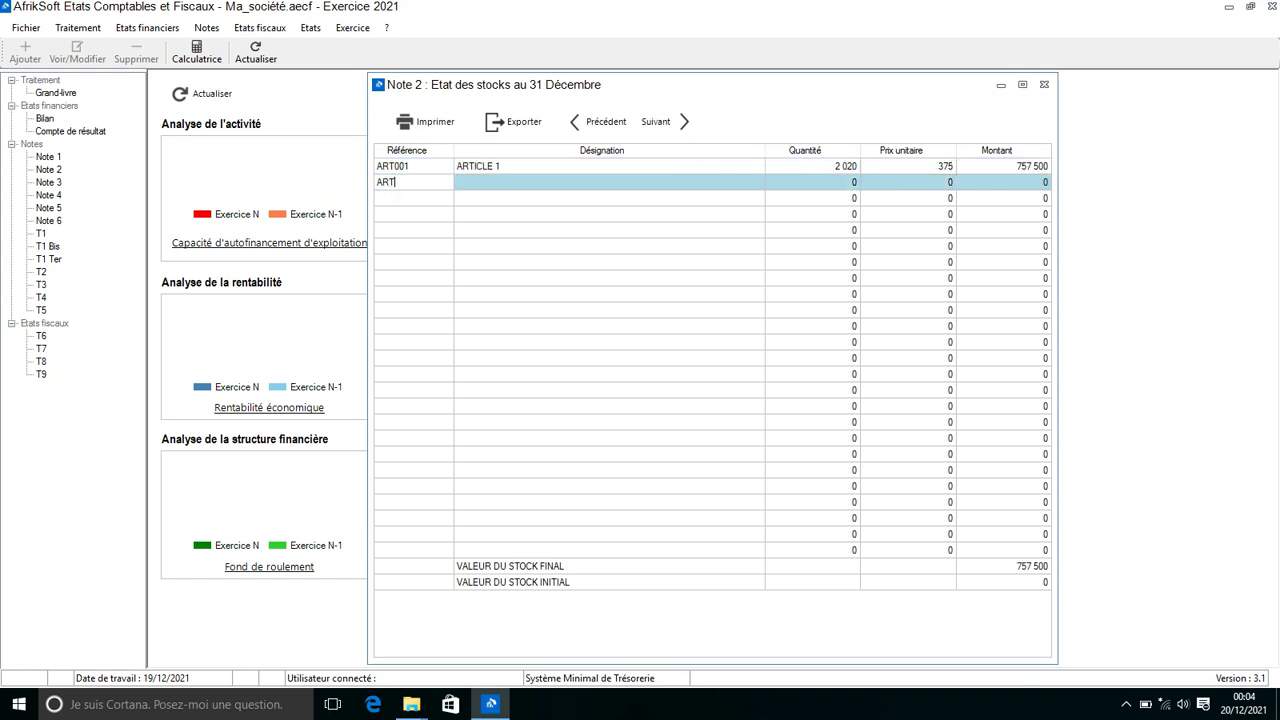
text(002)
key(Tab)
text(ART)
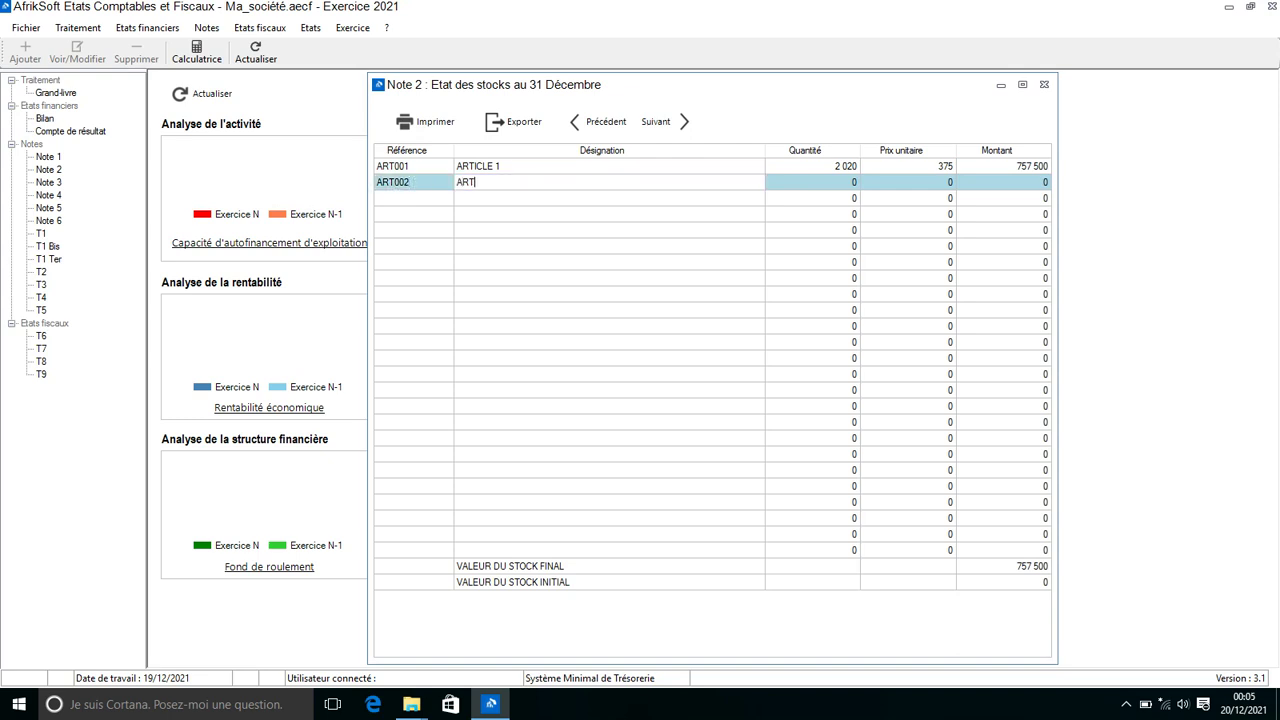
text(ICLE 2)
key(Tab)
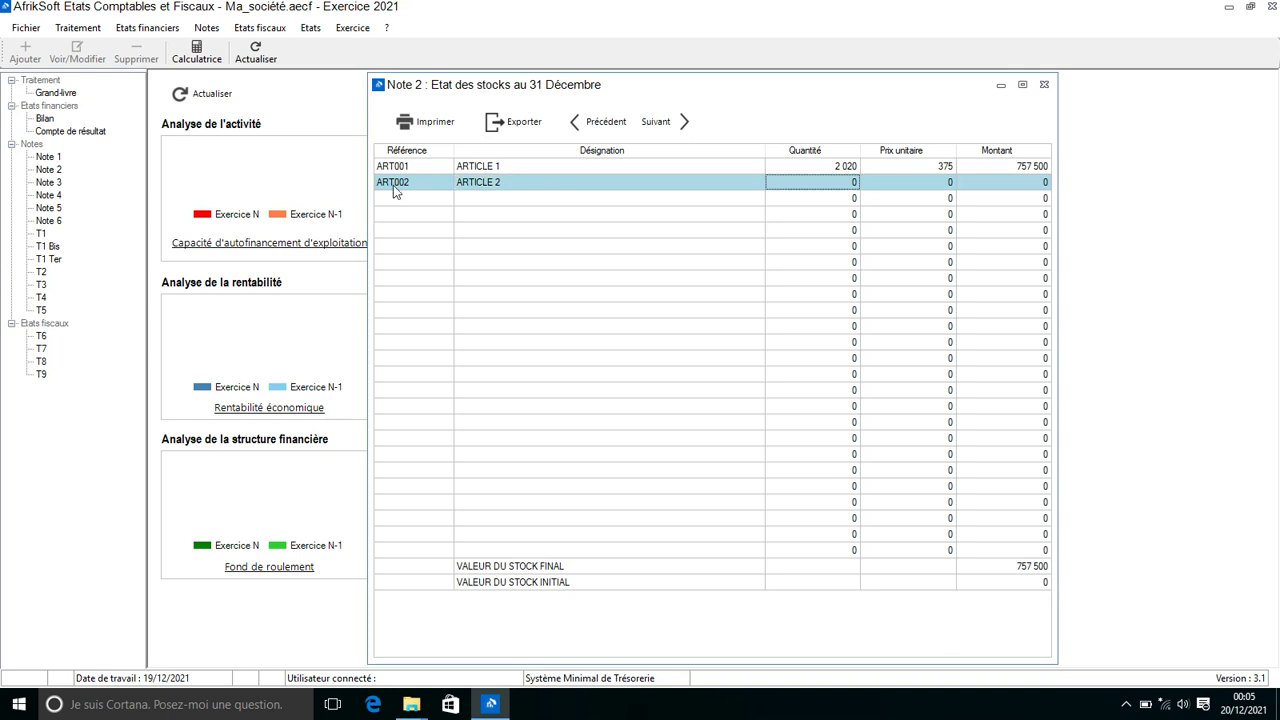
Step: Set the quantity of ARTICLE 2 to 780 and its unit price to 8 600
text(780)
key(Tab)
text(5)
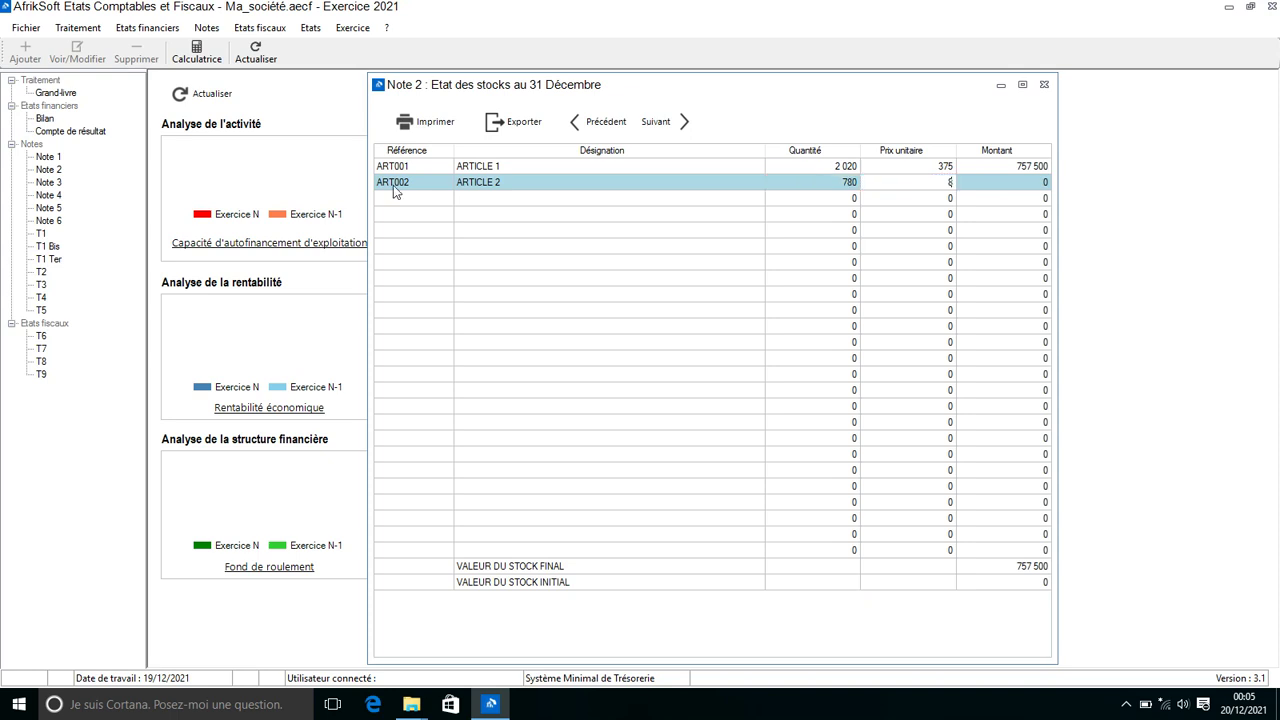
text(600)
key(Return)
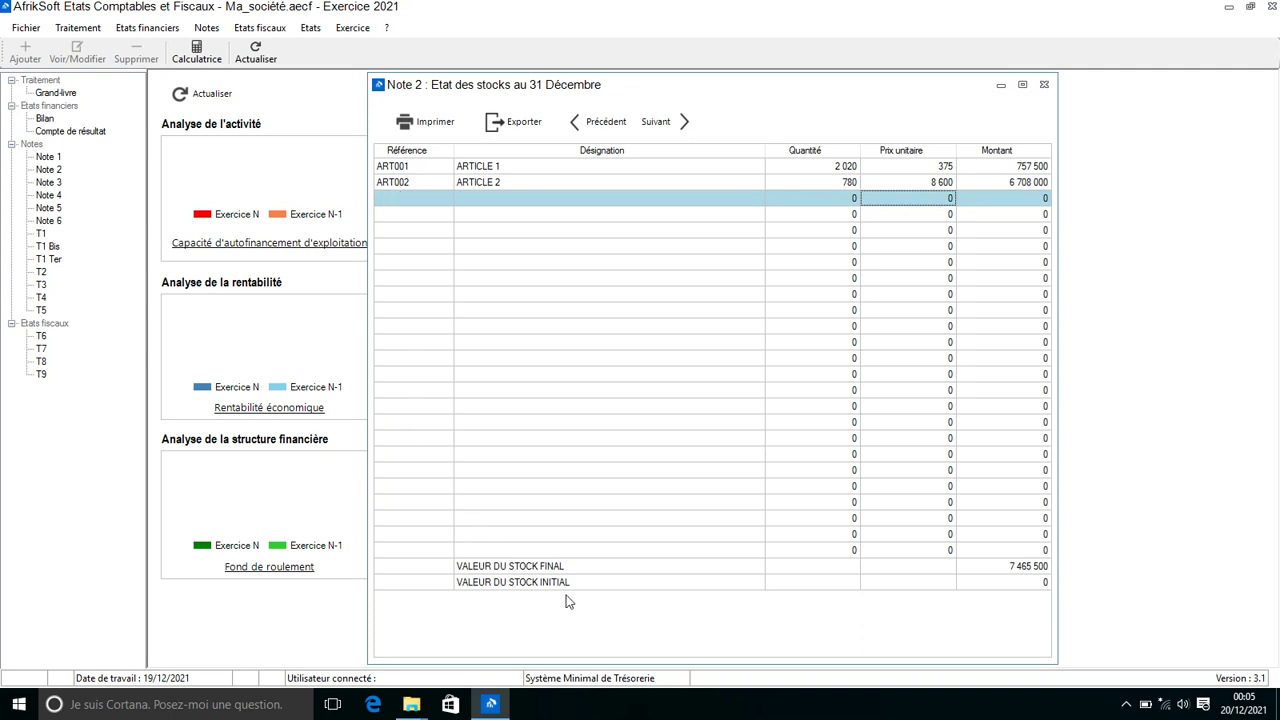
Step: Close Note 2 and examine the Stocks line and the asset and liability totals in the Bilan
click(1013, 581)
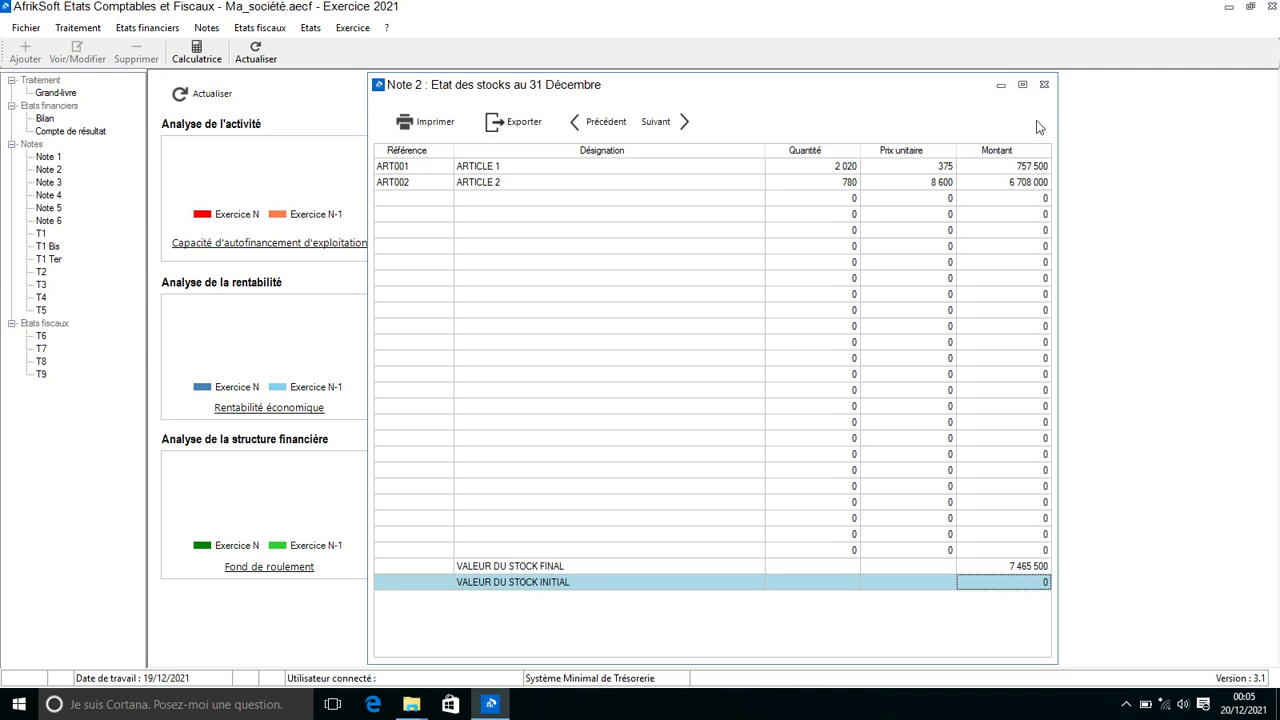
click(1044, 86)
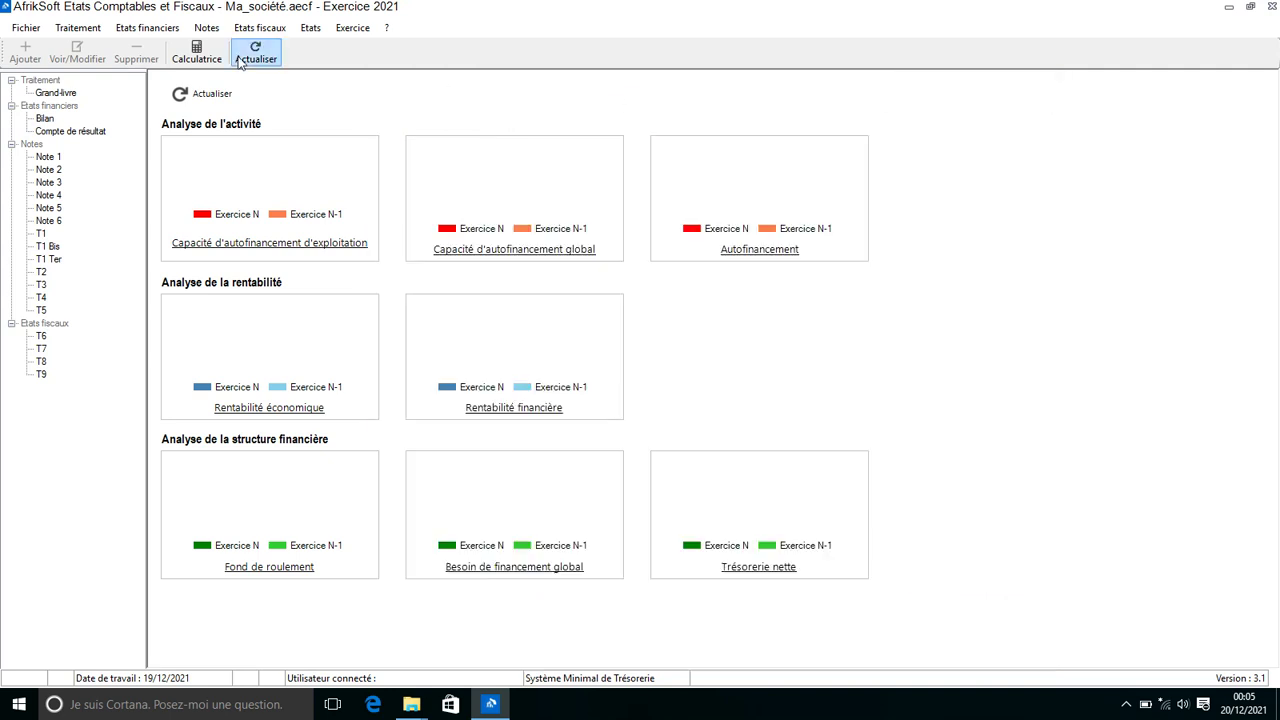
click(147, 28)
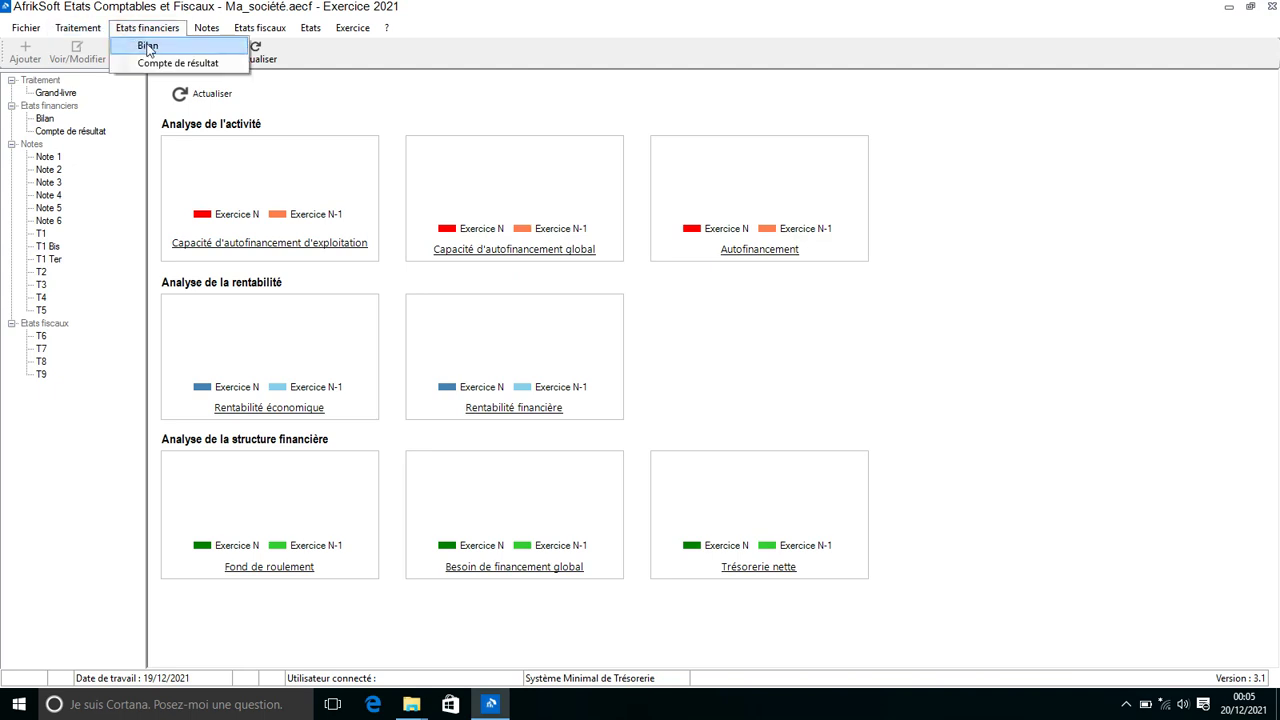
click(140, 46)
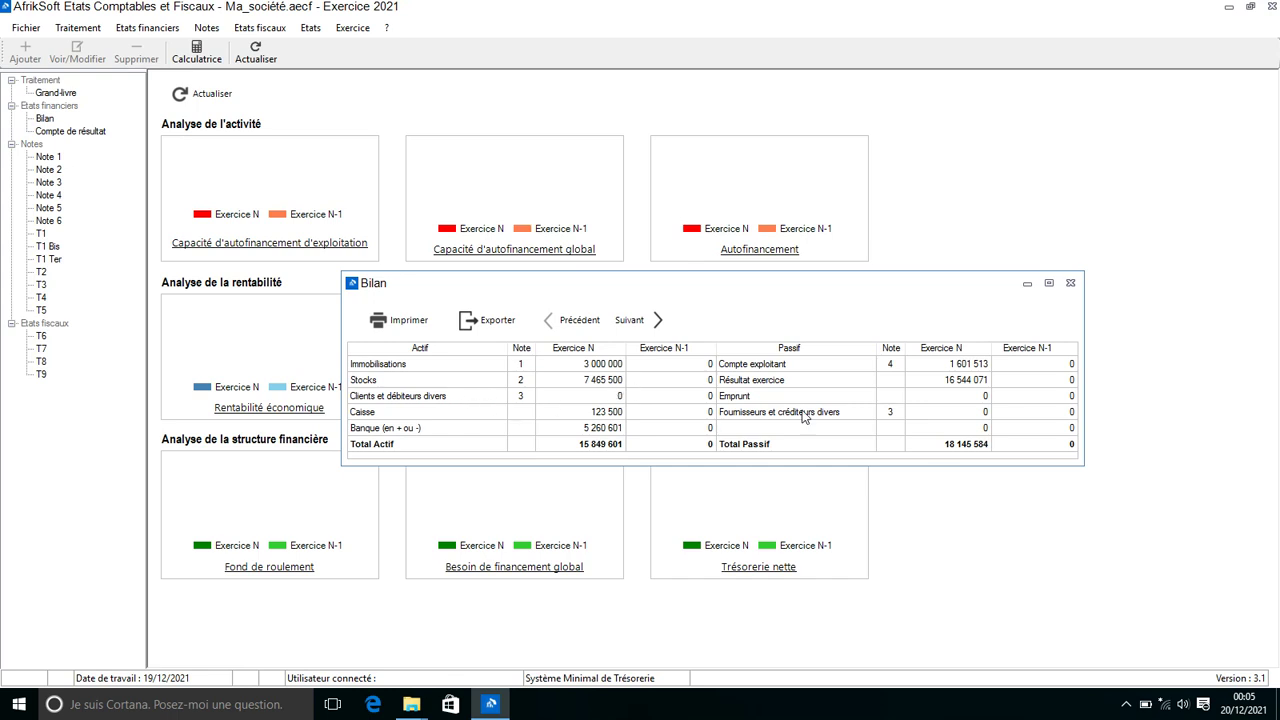
click(1072, 286)
Step: Open Note 3, Etat des créances et des dettes non échues, and enter a receivable dated 31/12/2021 for CLIENT AB
click(206, 28)
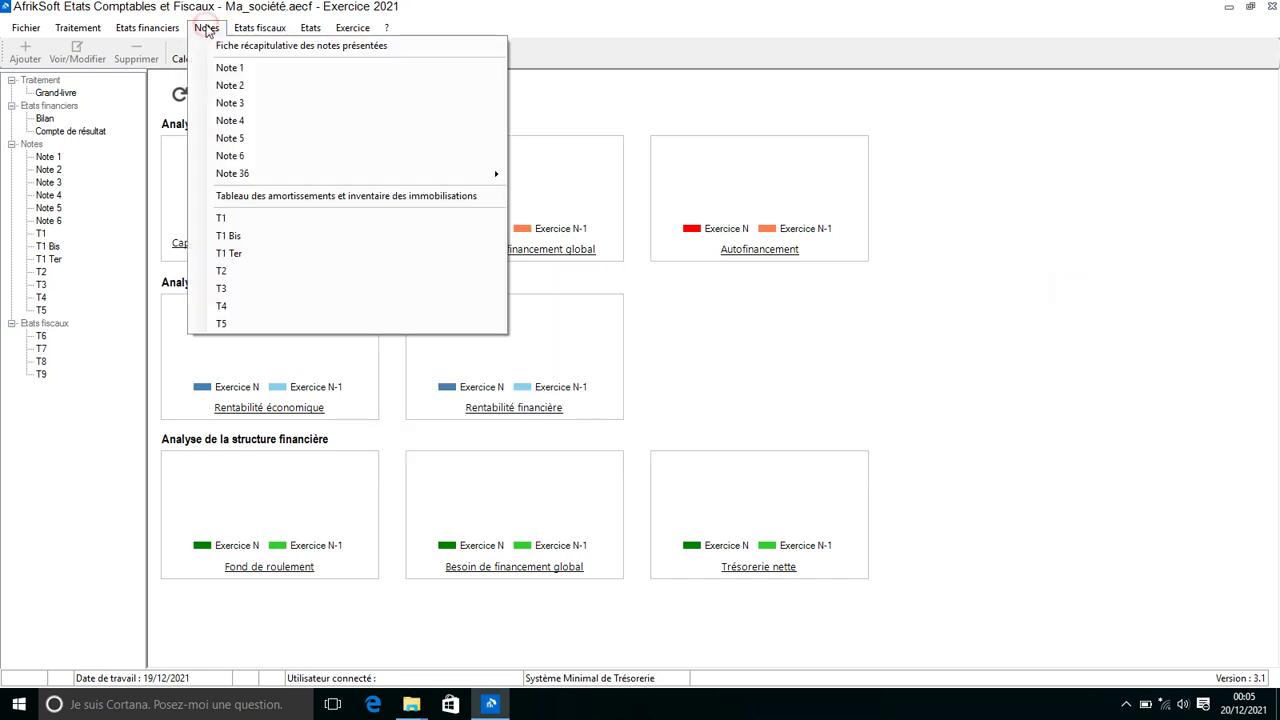
click(317, 103)
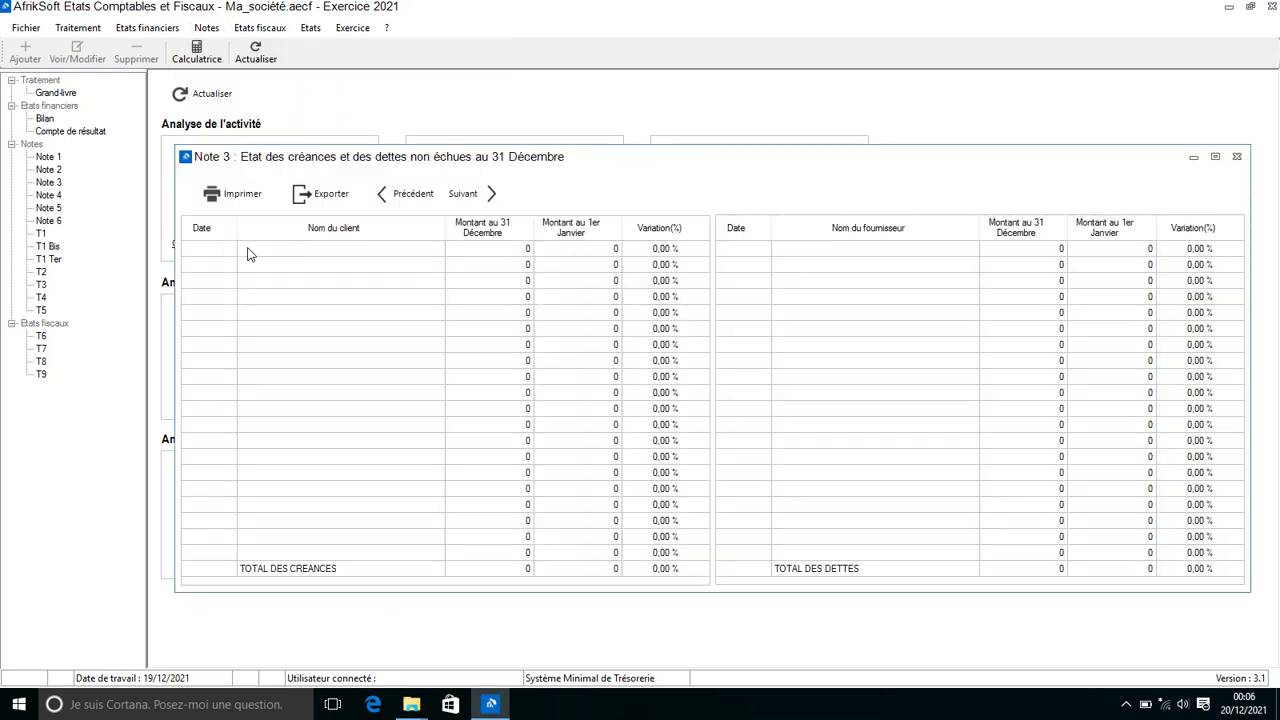
click(212, 248)
click(209, 248)
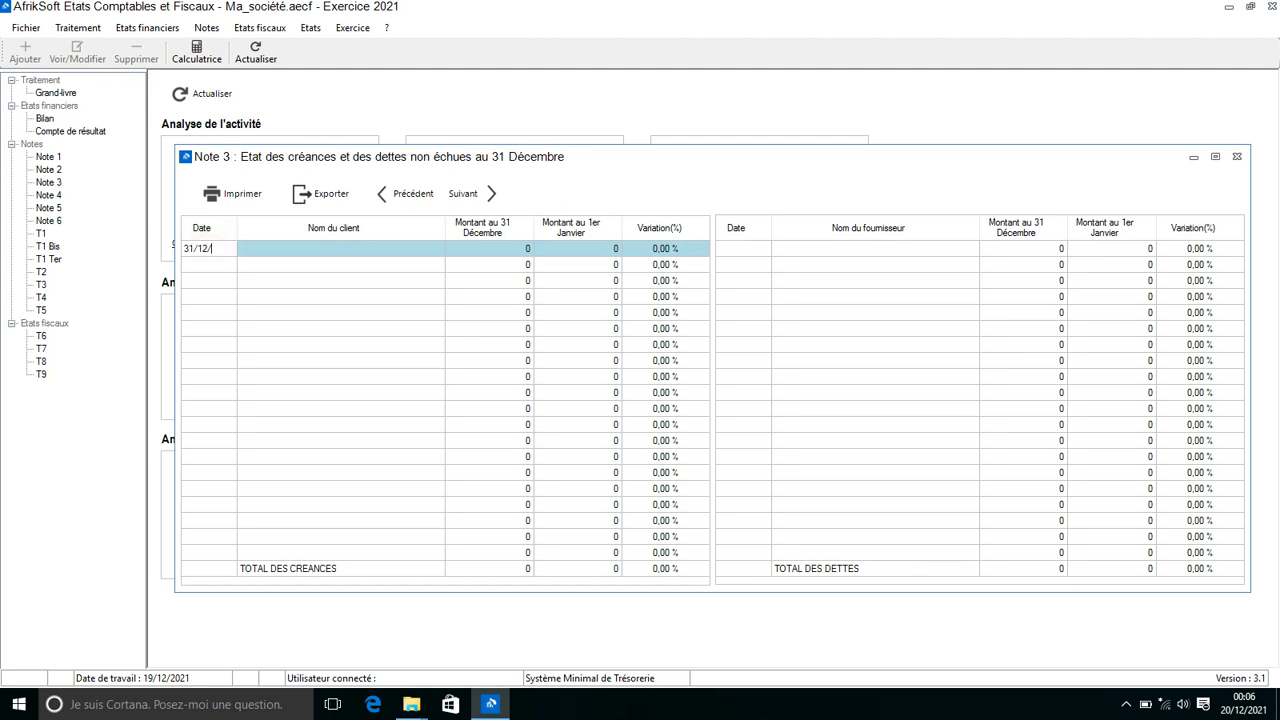
key(Tab)
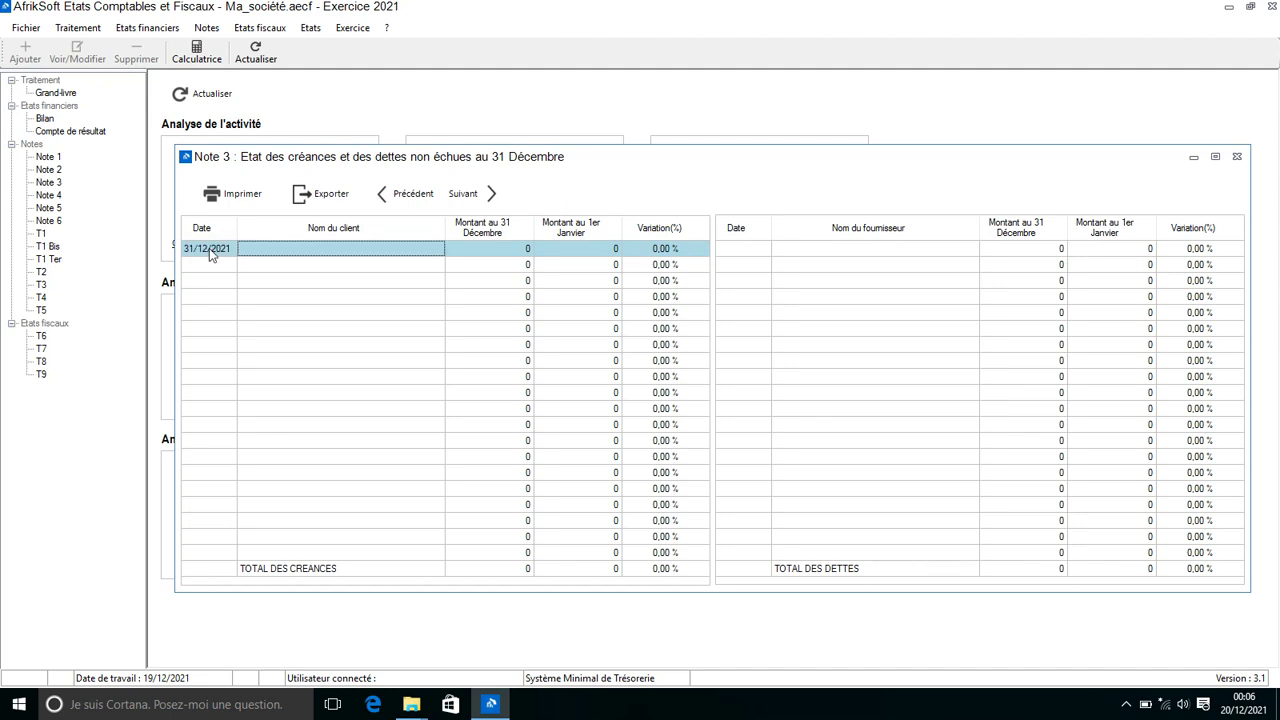
text(CLIENT AB)
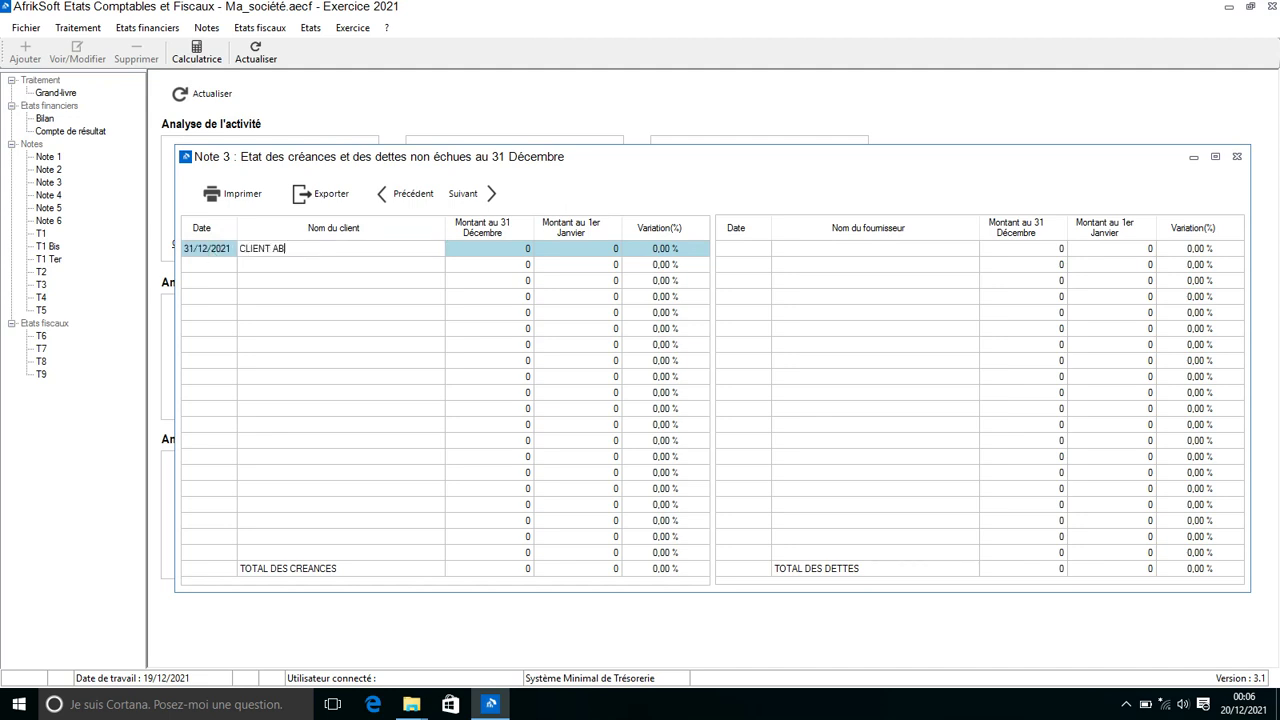
key(Tab)
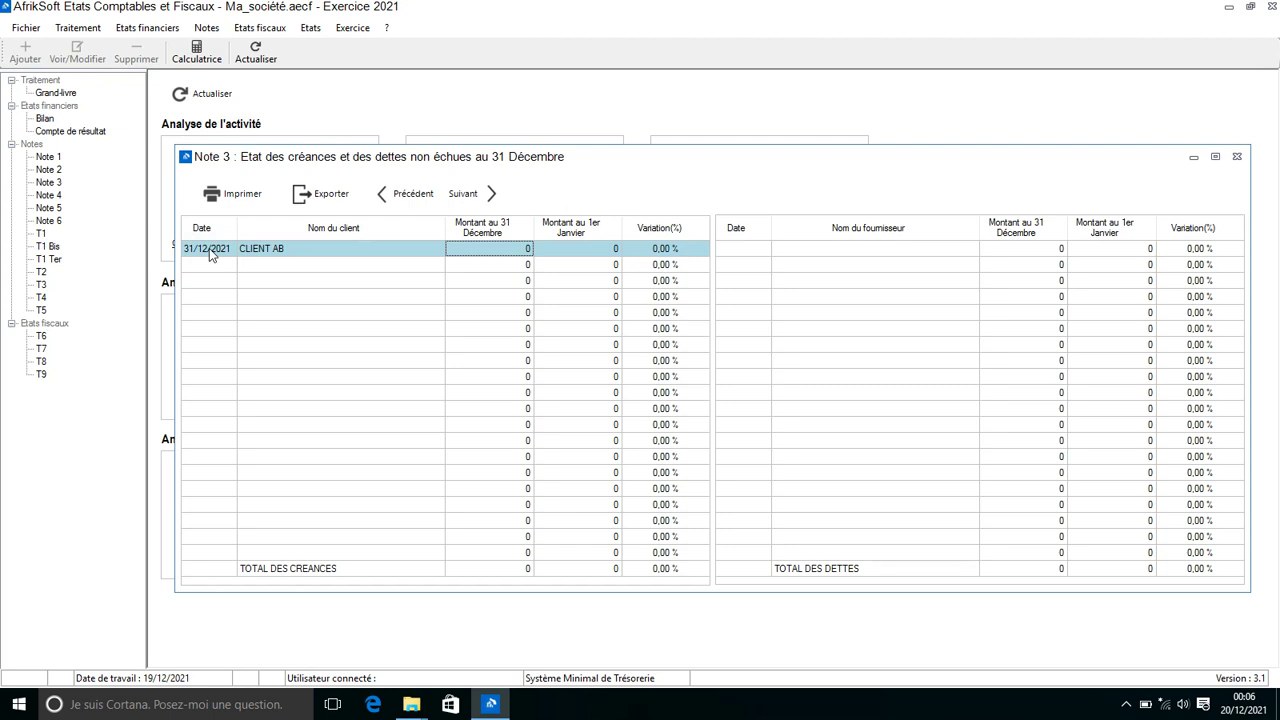
Step: Set the amounts of CLIENT AB to 850 000 at 31 December and 720 000 at 1 January
text(850000)
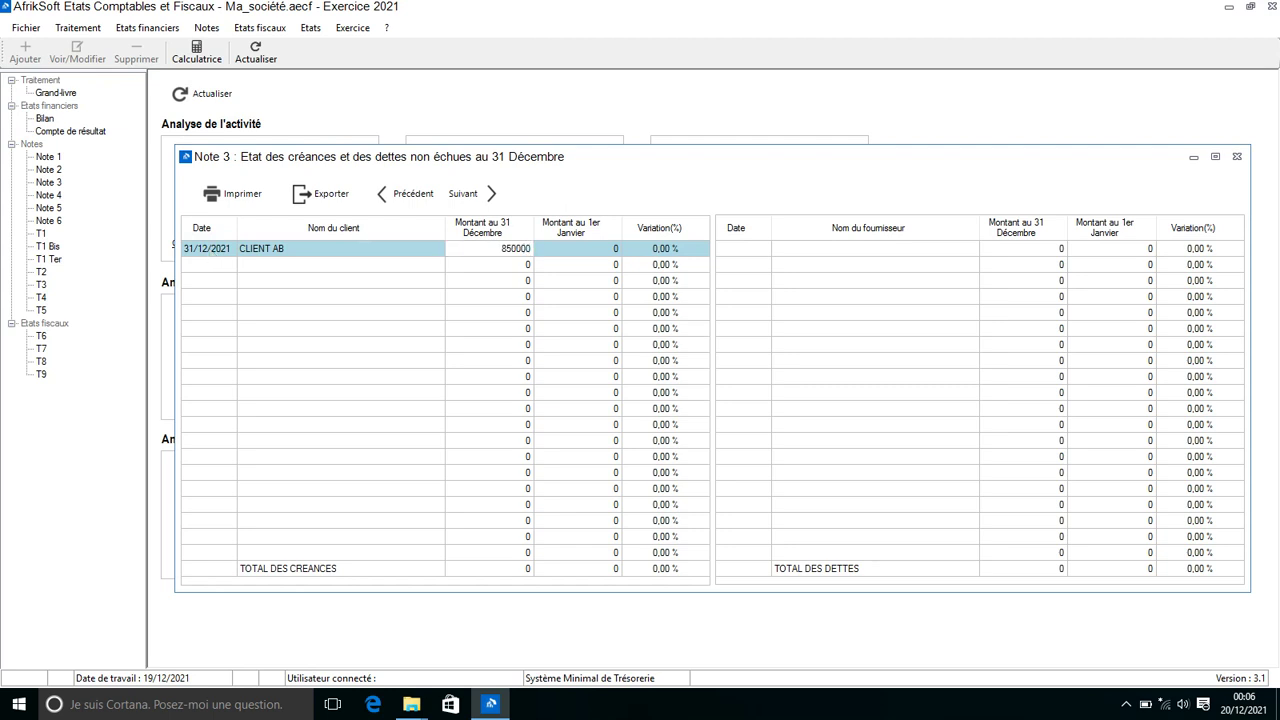
key(Tab)
text(1)
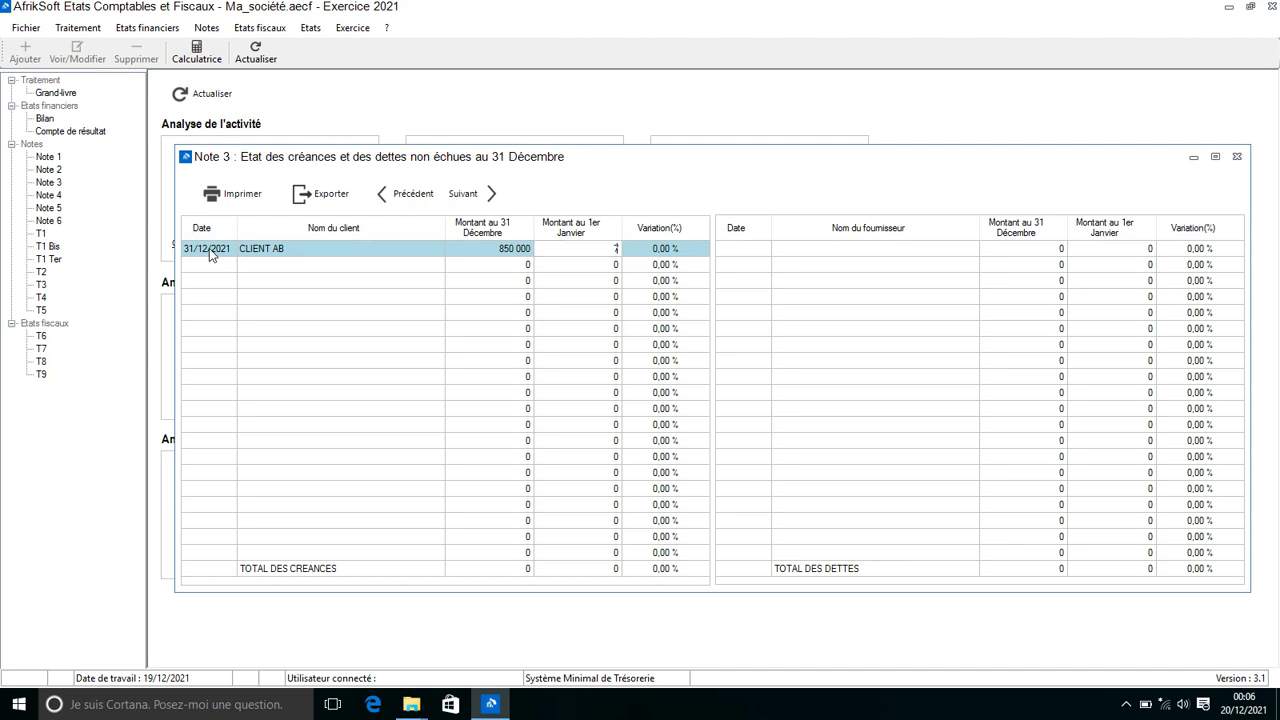
text(20000)
key(Return)
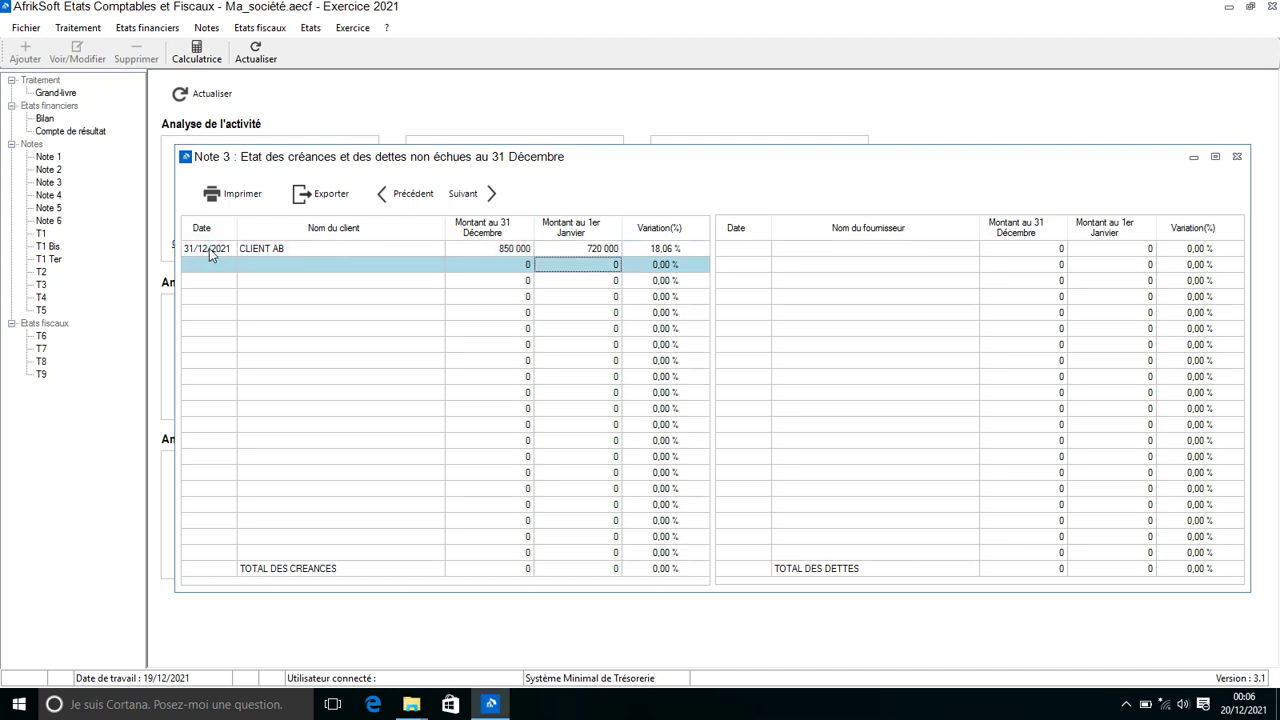
Step: Enter a debt dated 31/12/2021 for FOURNISSEUR XR on the first supplier line of Note 3
click(744, 250)
click(749, 250)
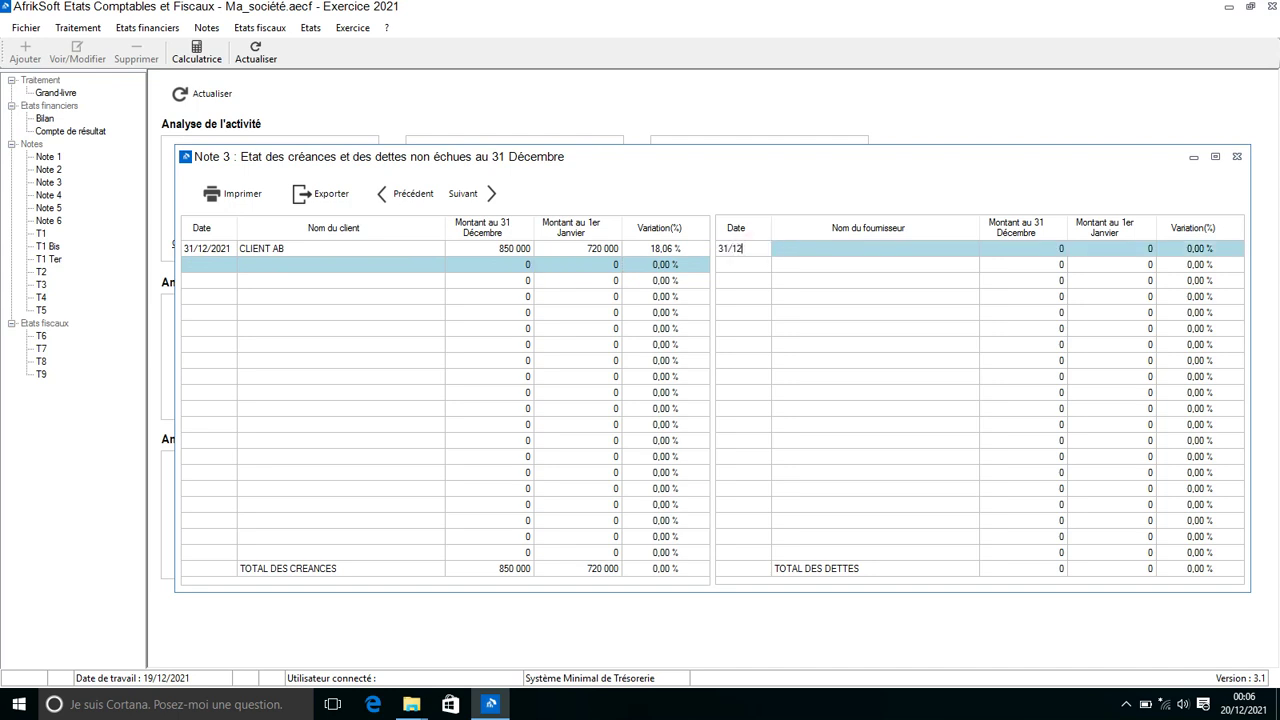
text(31/12/2021)
key(Tab)
text(FO)
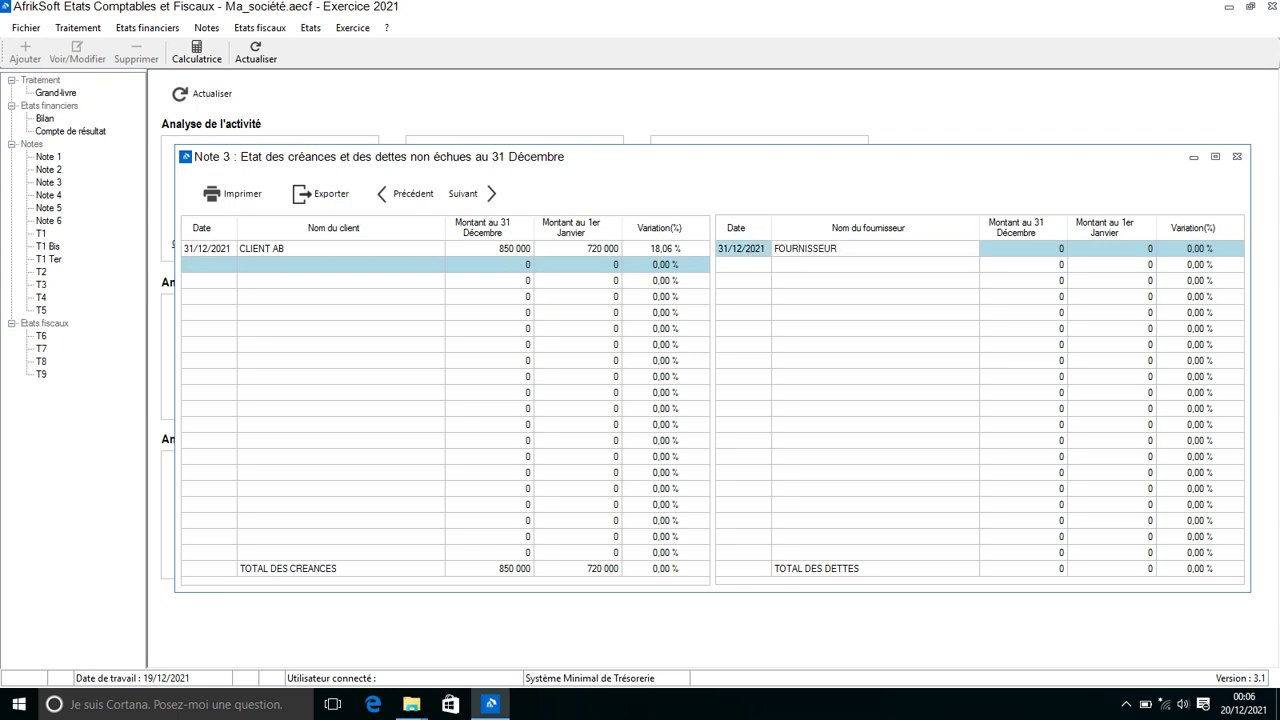
key(Tab)
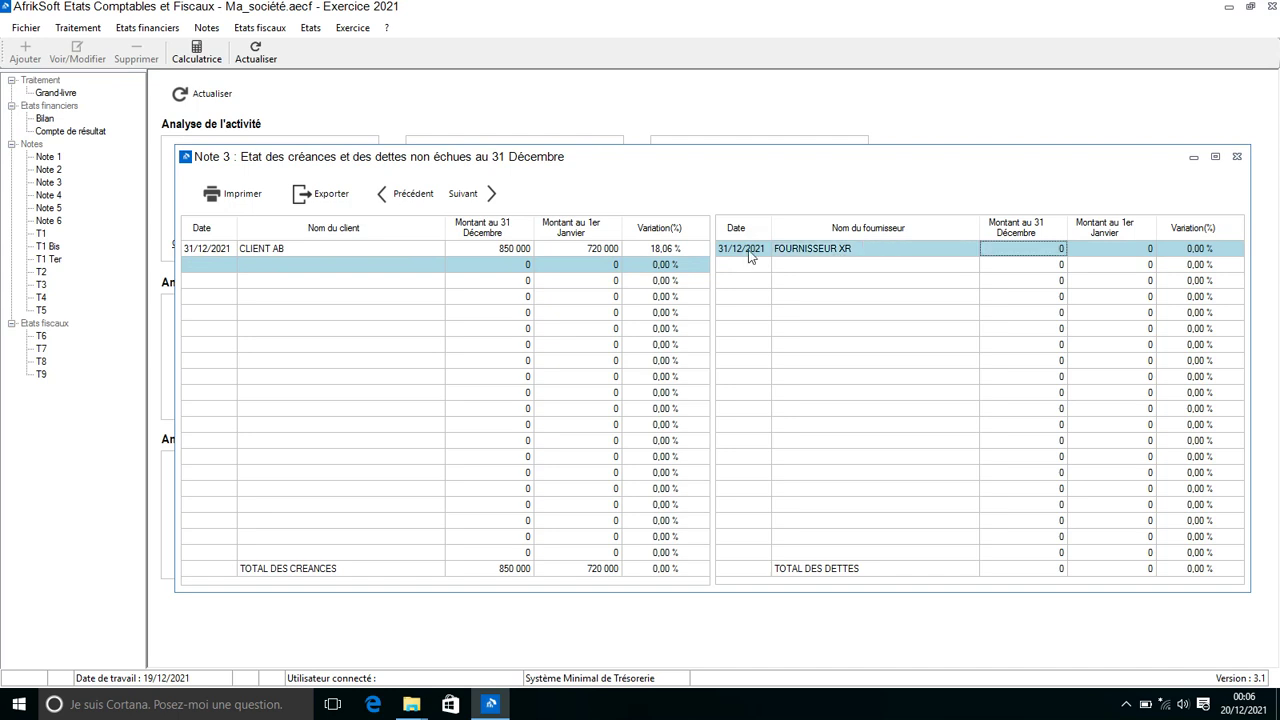
Step: Set the amounts of FOURNISSEUR XR to 1 200 000 at 31 December and 920 000 at 1 January, and close Note 3
text(1200000)
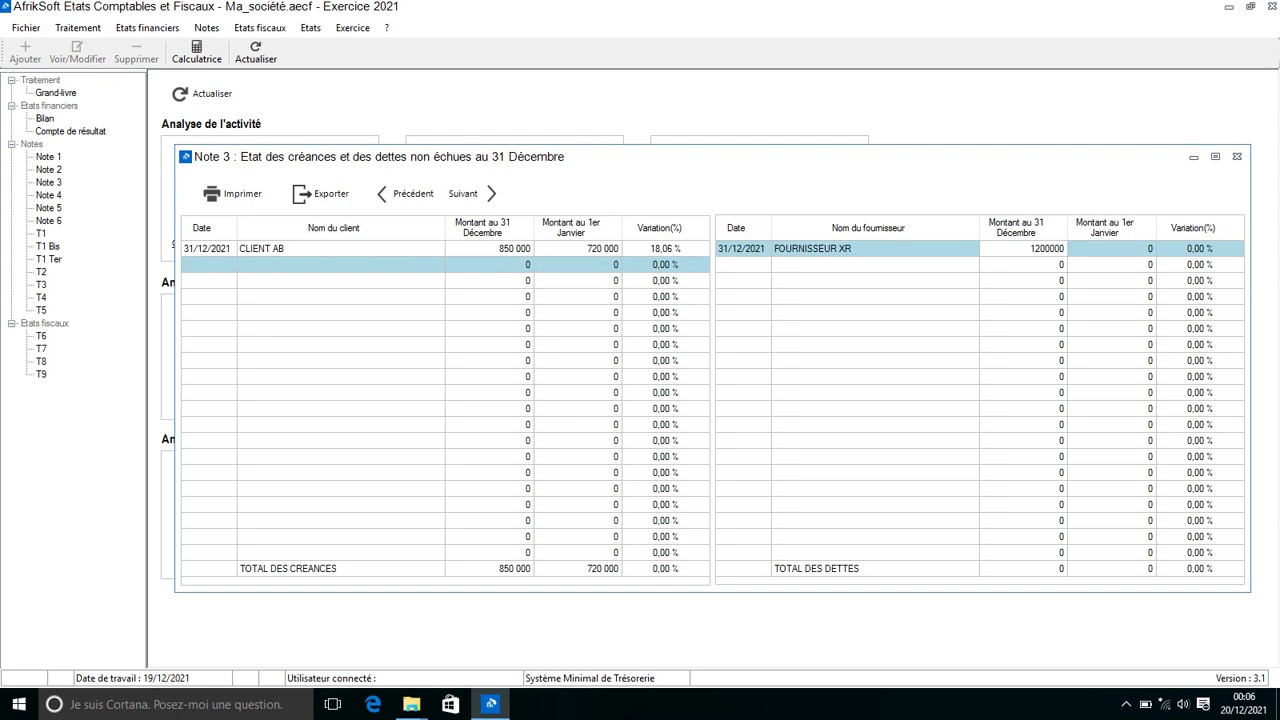
key(Tab)
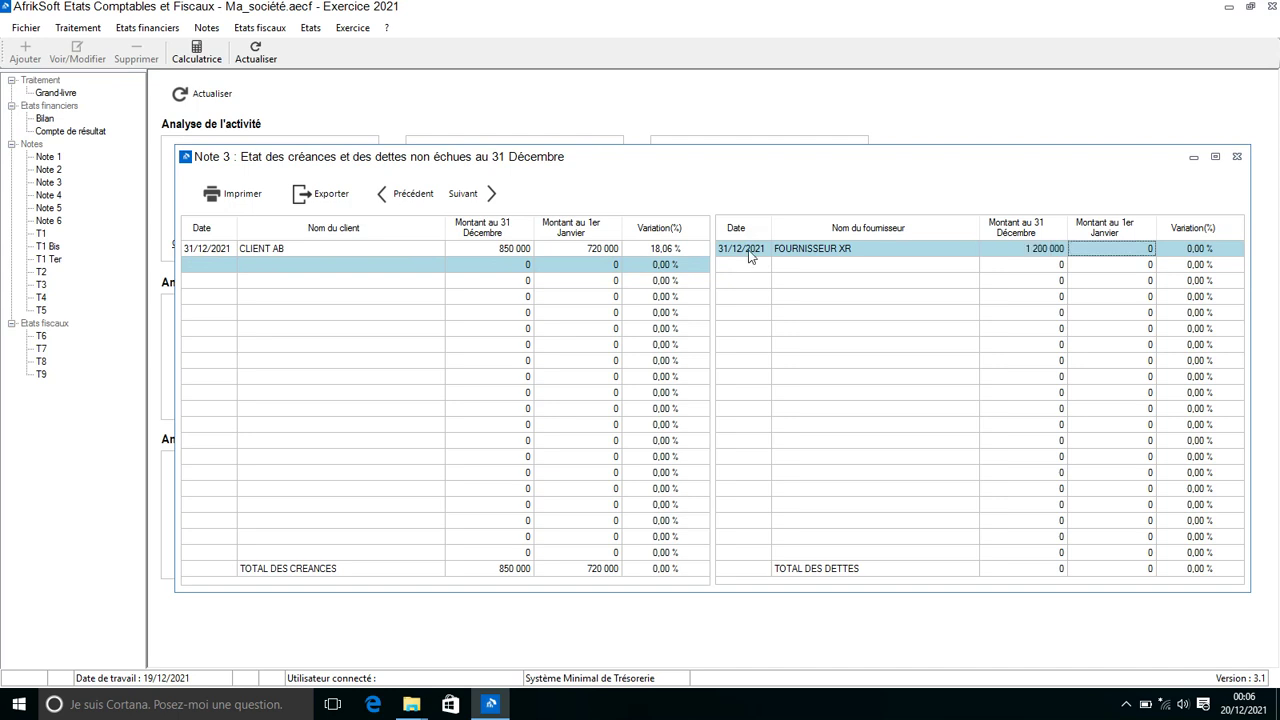
text(920000)
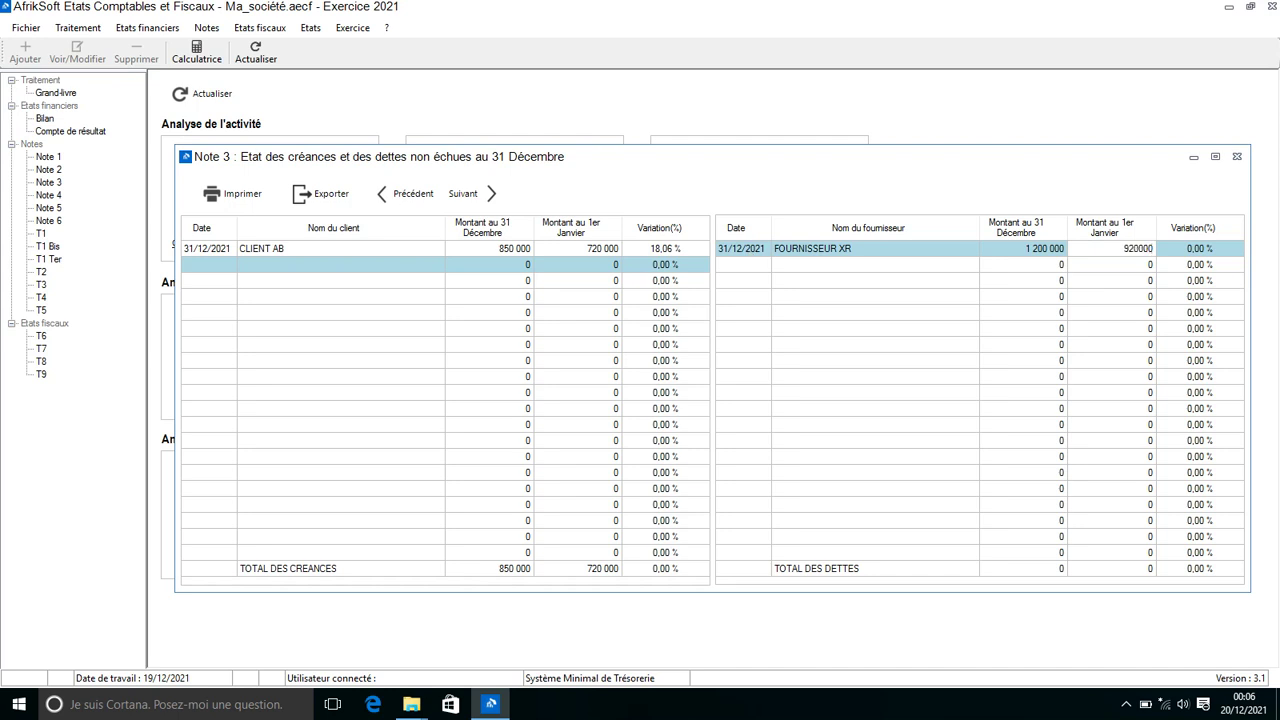
key(Return)
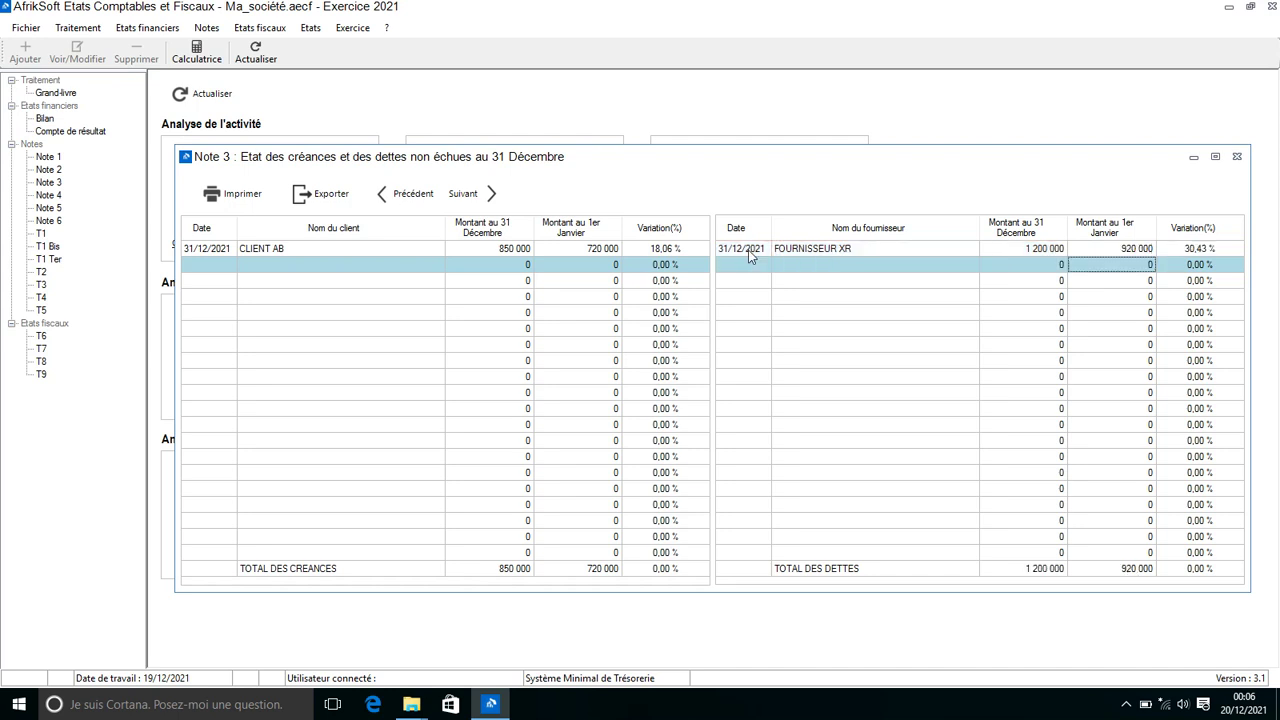
click(1238, 157)
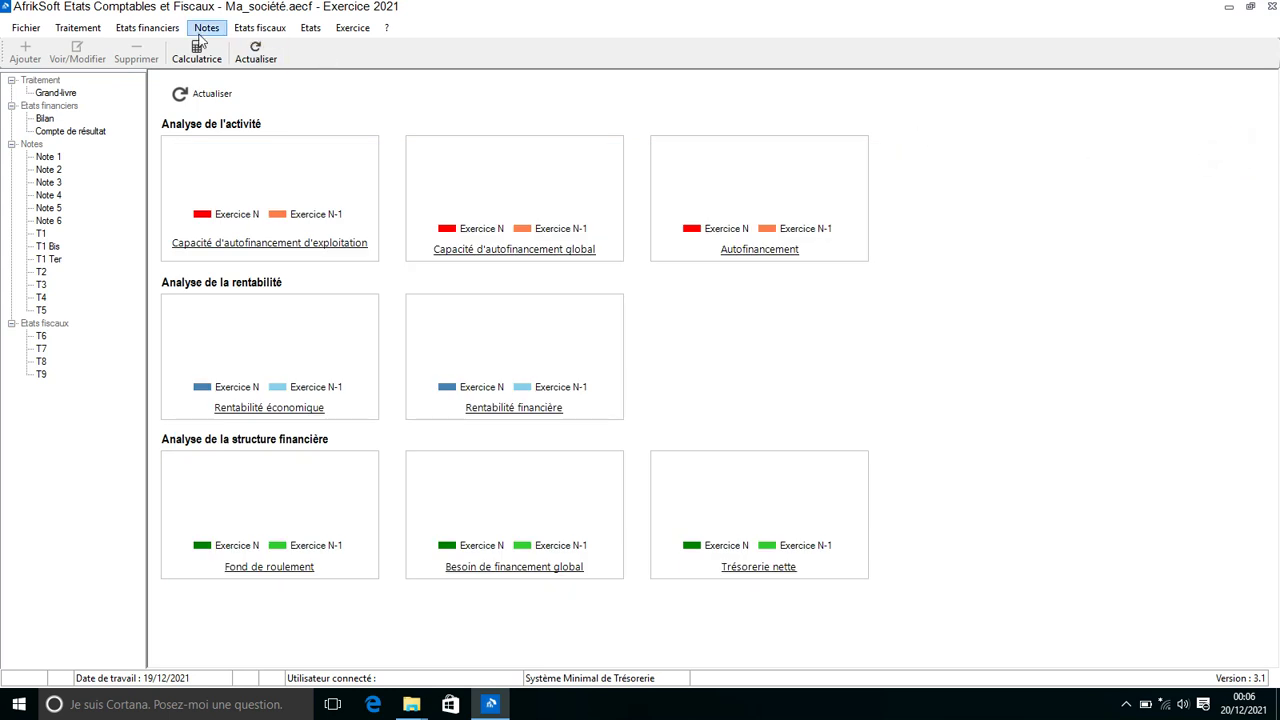
Step: Check the client receivables and supplier debts lines in the Bilan
click(132, 30)
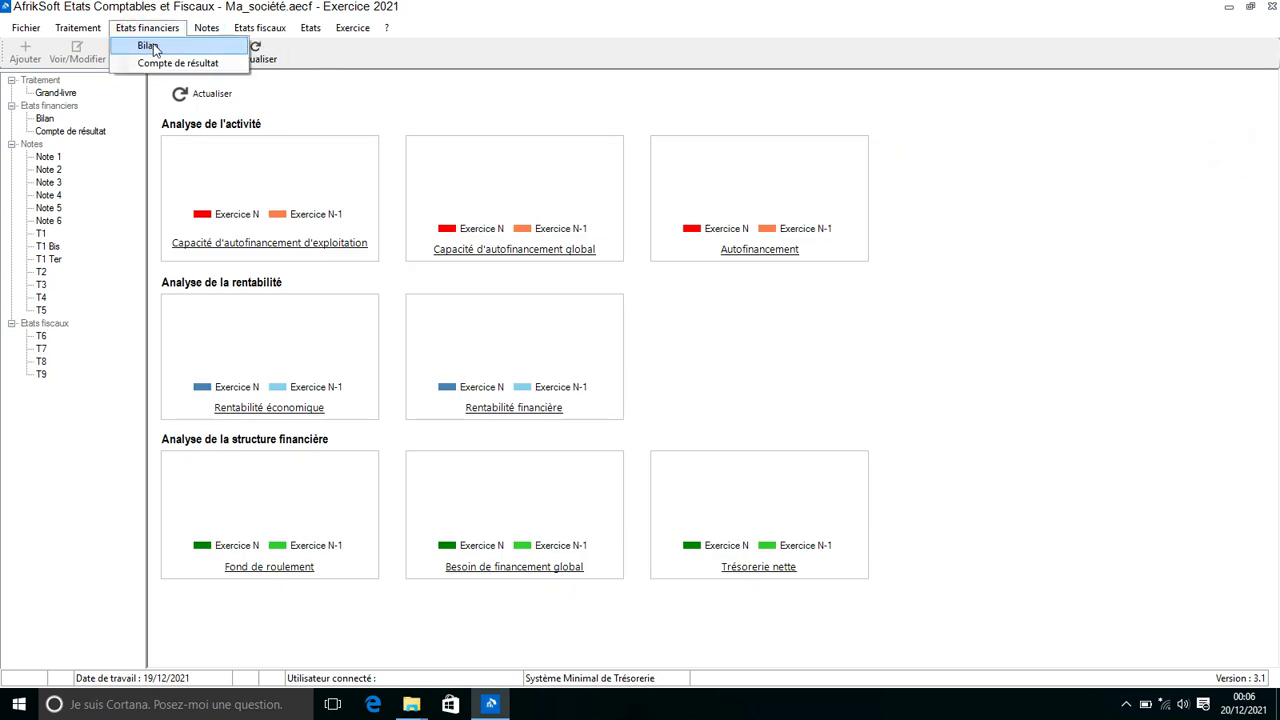
click(150, 47)
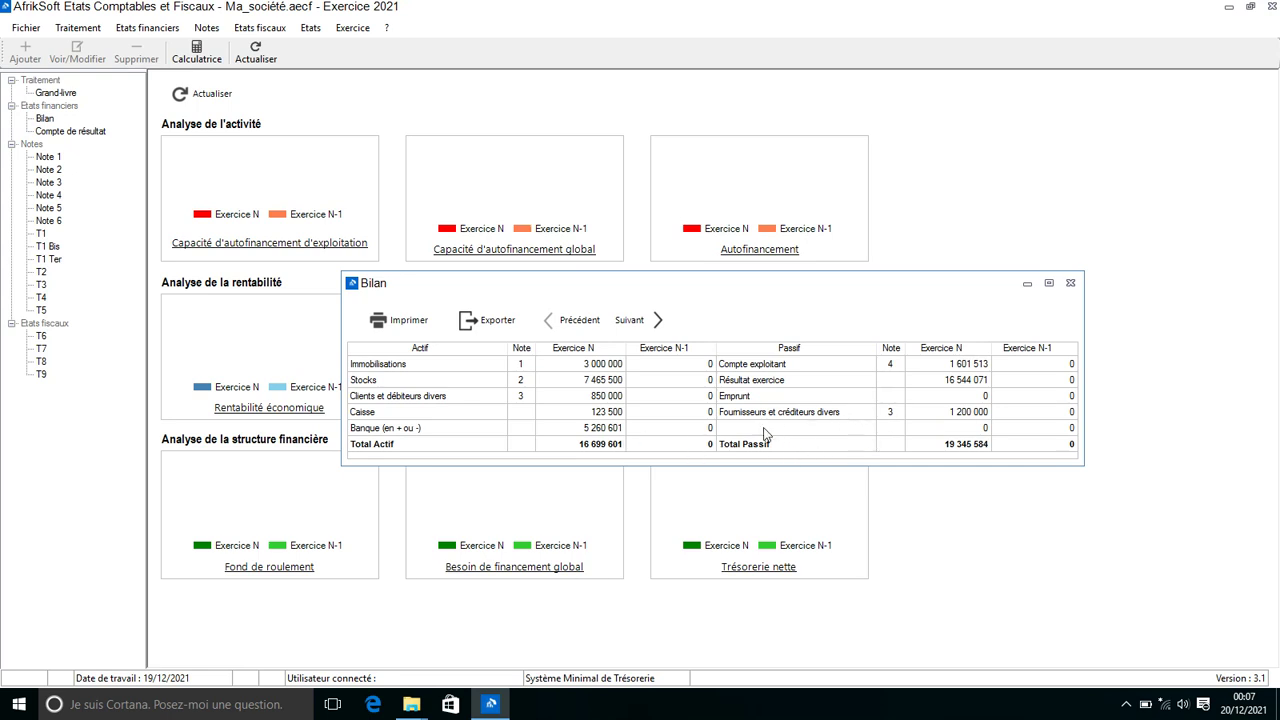
click(1070, 283)
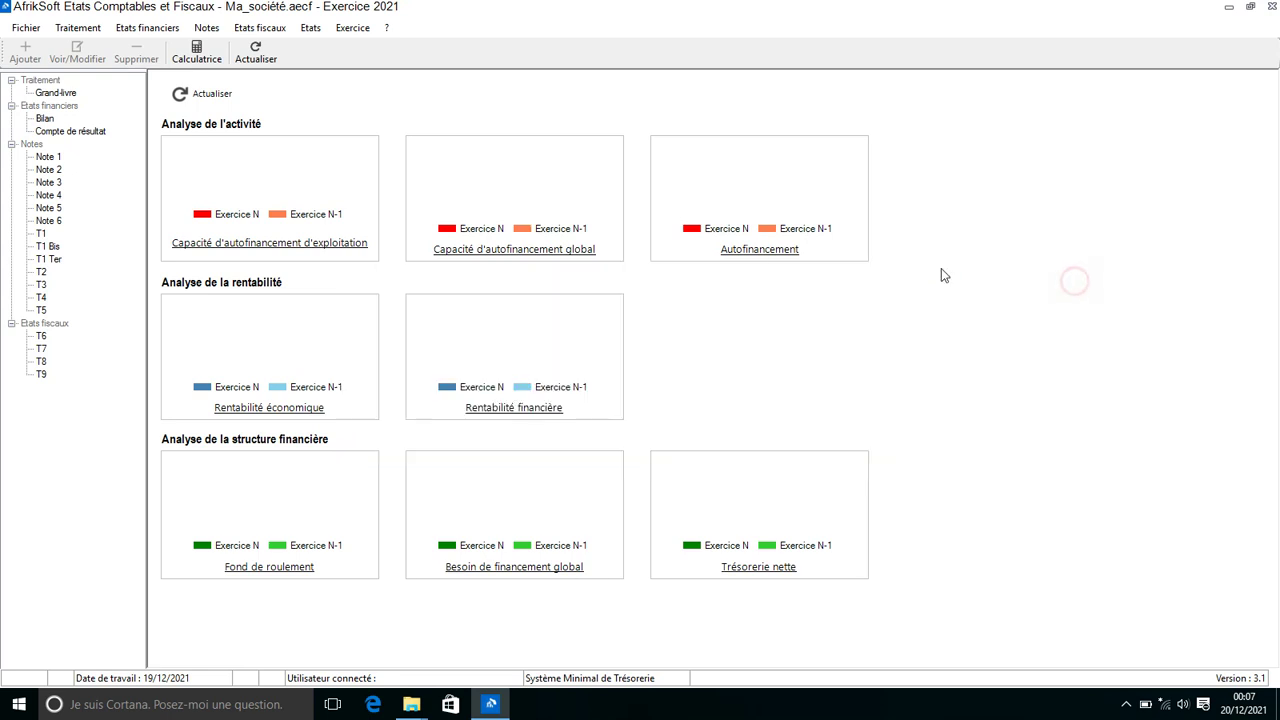
Step: Reopen Note 3 and examine its print preview down to the debts table, then close the preview and the note
click(206, 27)
click(287, 105)
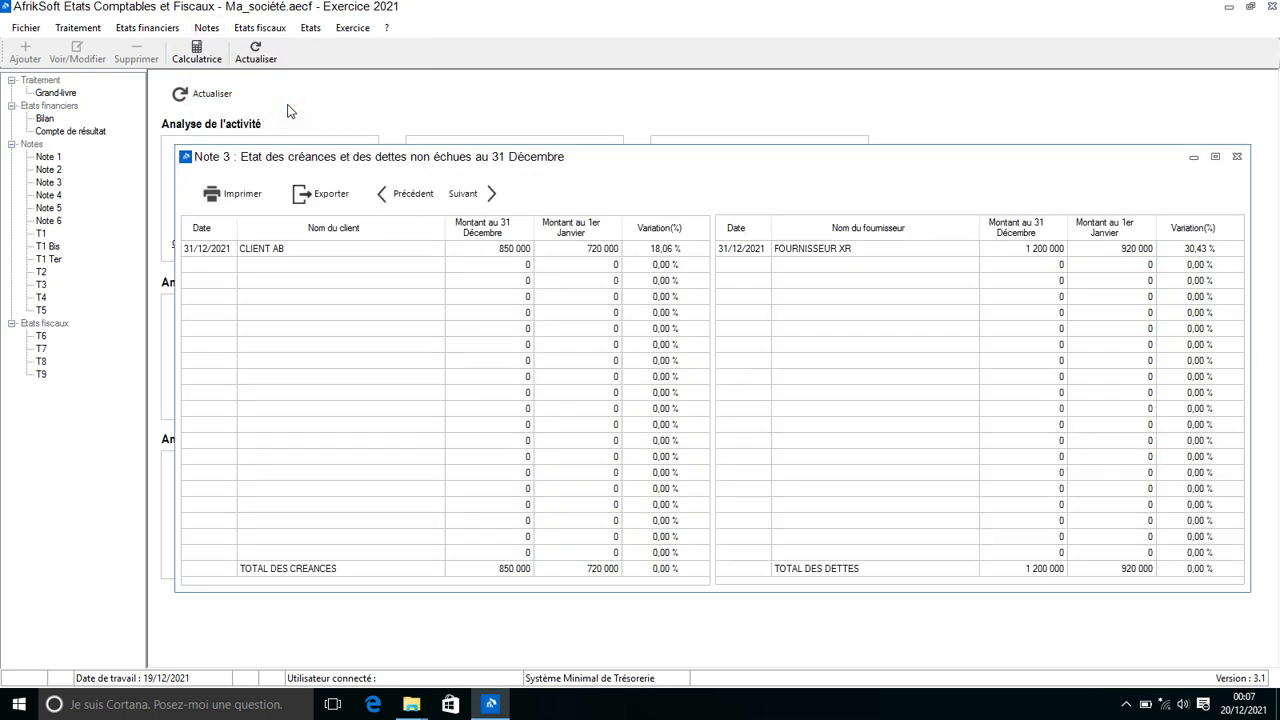
click(244, 200)
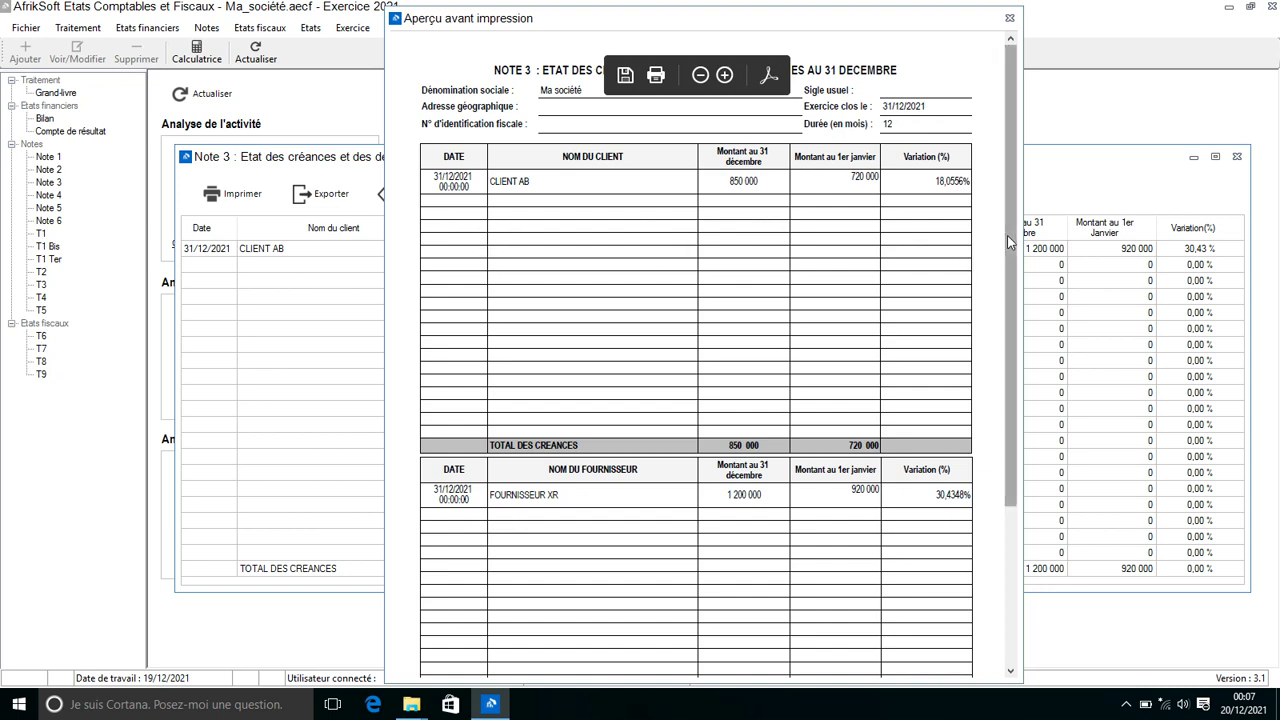
drag(1010, 240, 1022, 405)
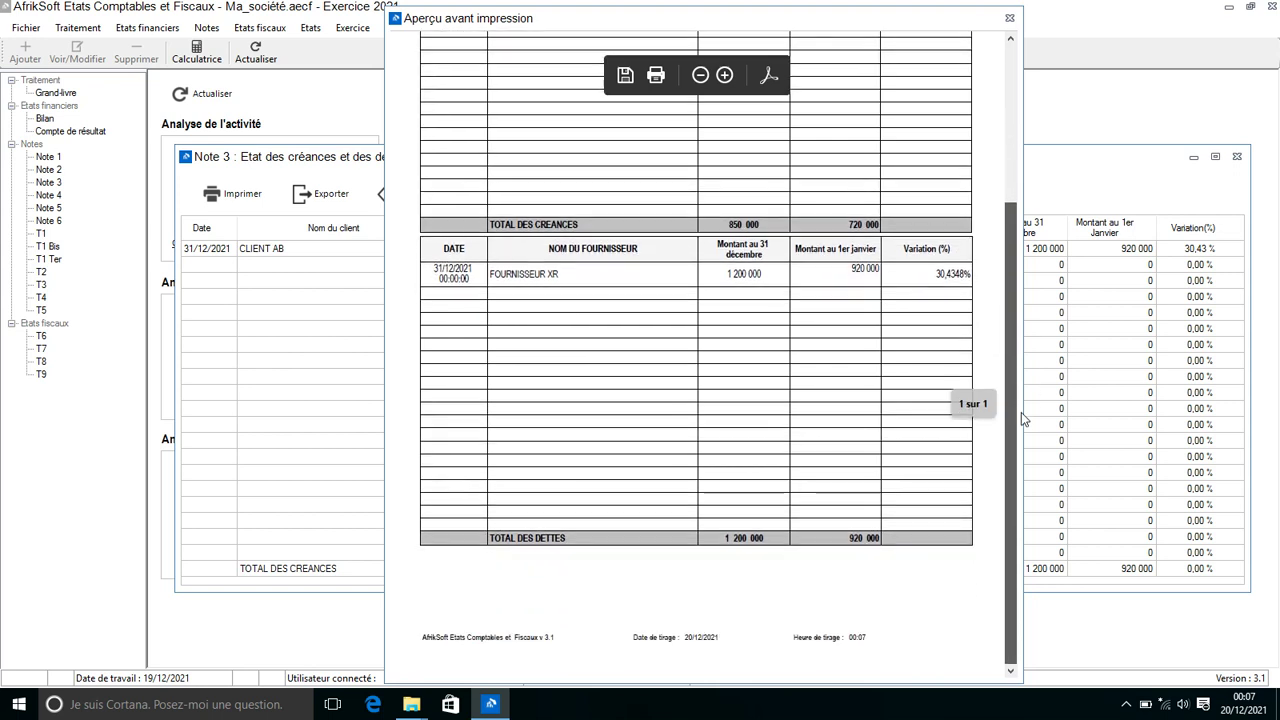
click(1007, 19)
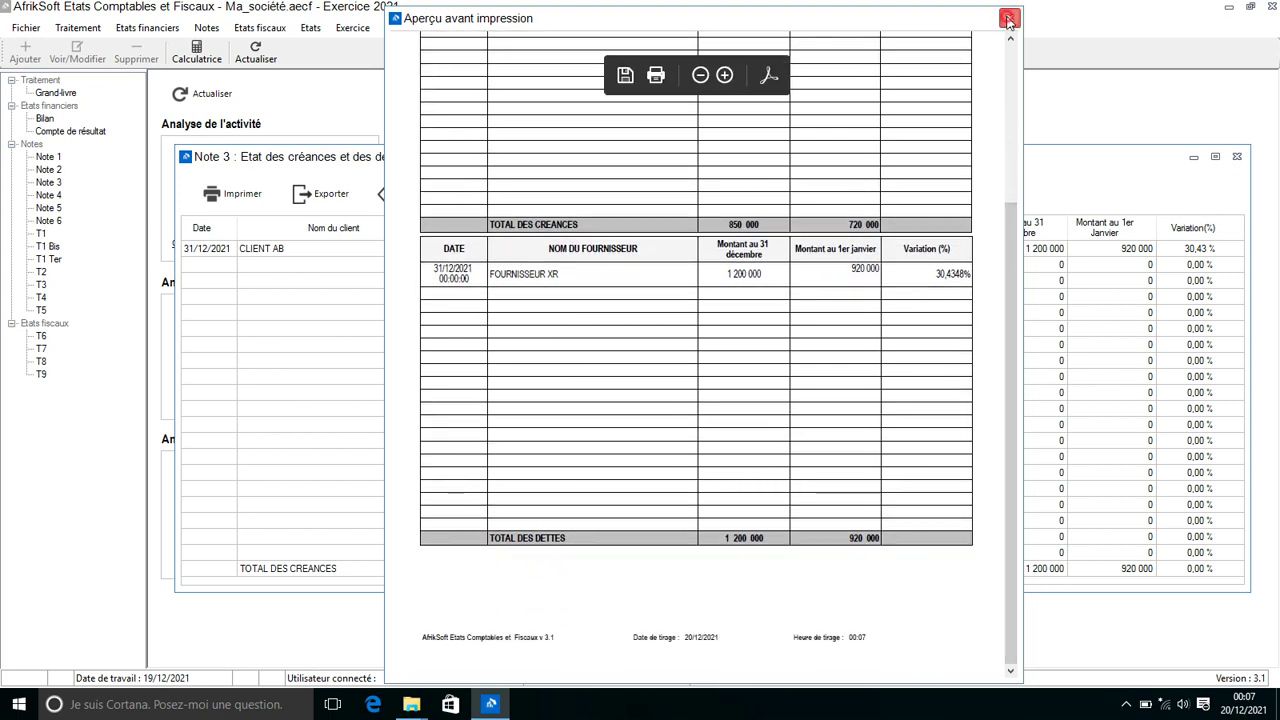
click(1236, 156)
Step: View Note 5, Journal de suivi des créances impayées, and close it
click(207, 28)
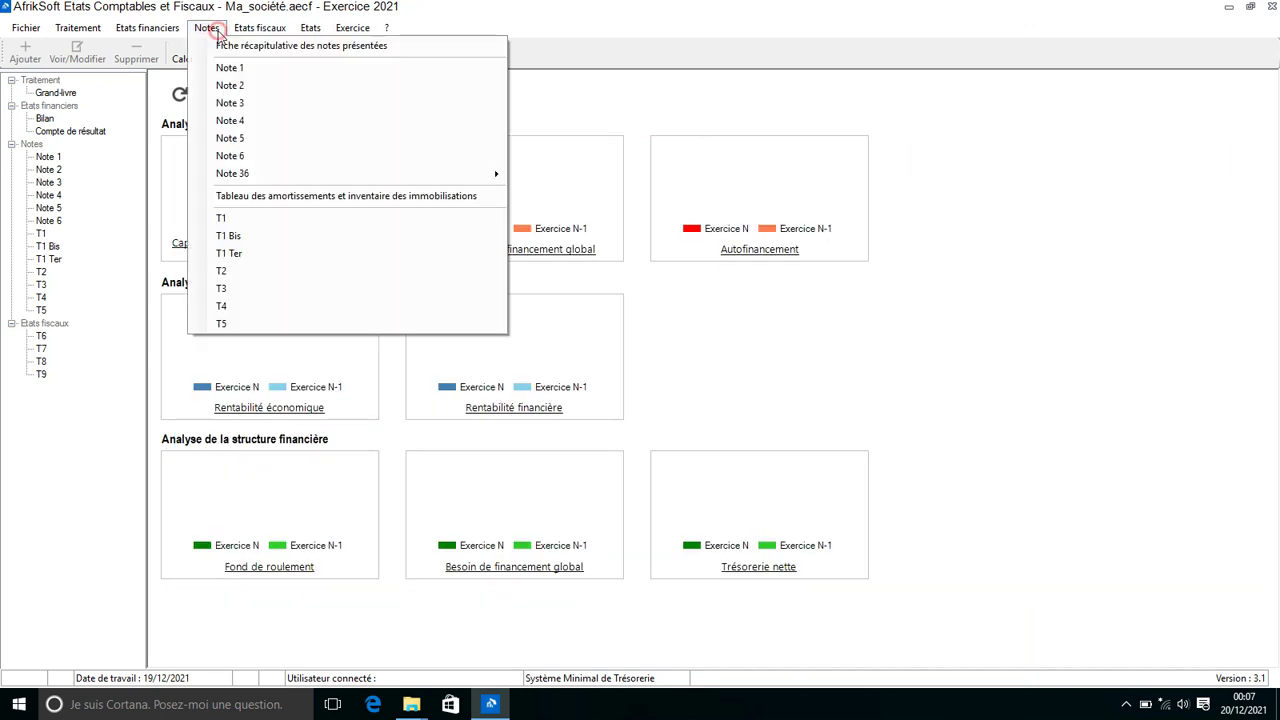
click(277, 146)
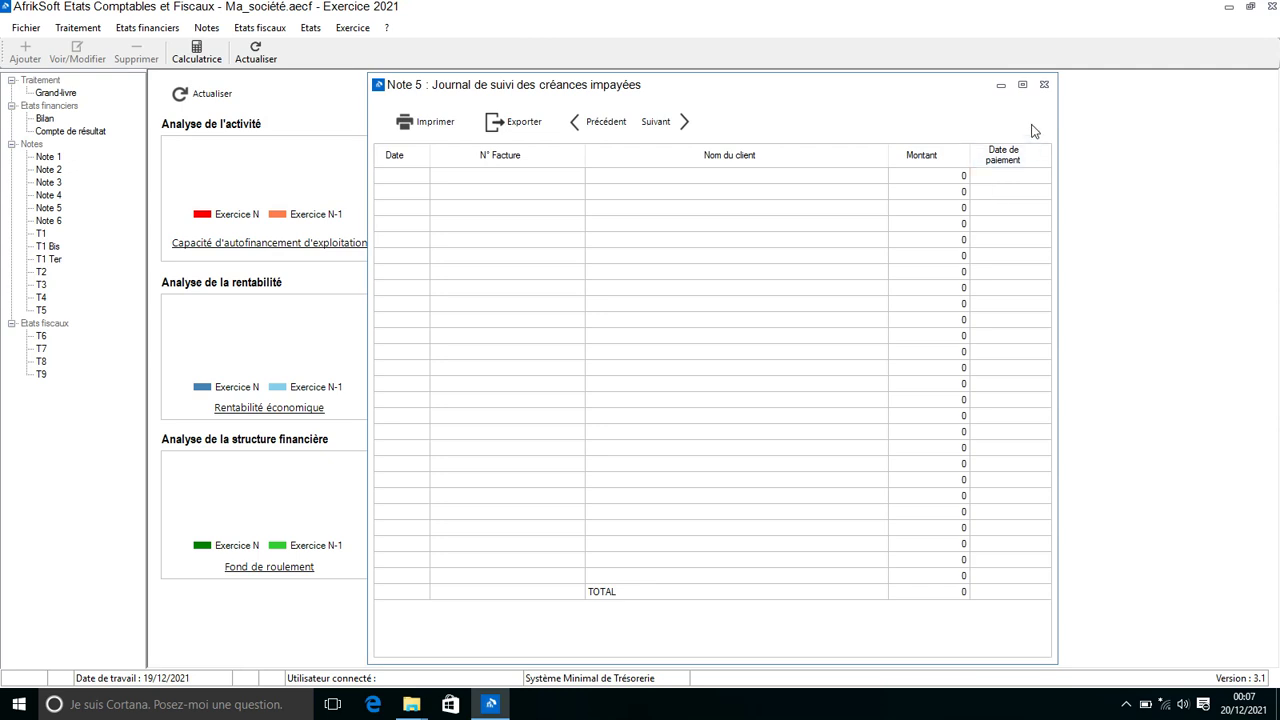
click(1044, 84)
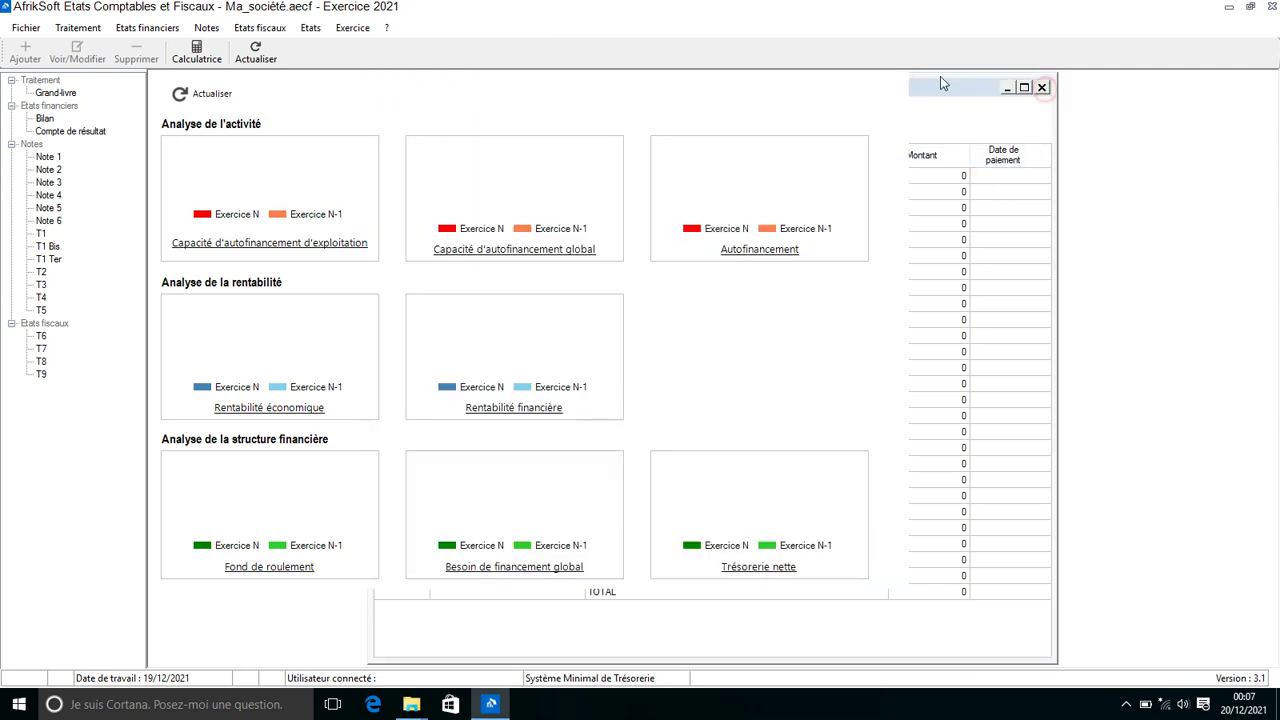
Step: Open table T1, Immobilisations brutes, and check the opening gross amount fields of the land and building rows
click(206, 32)
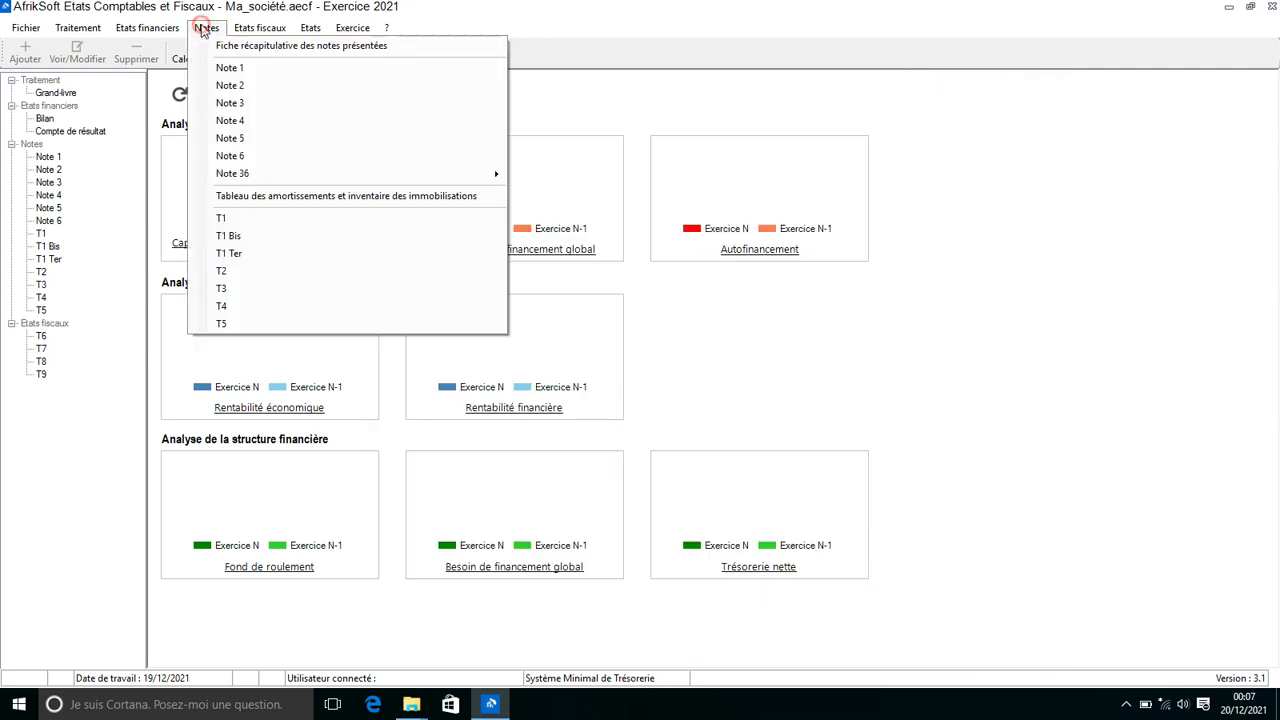
click(268, 219)
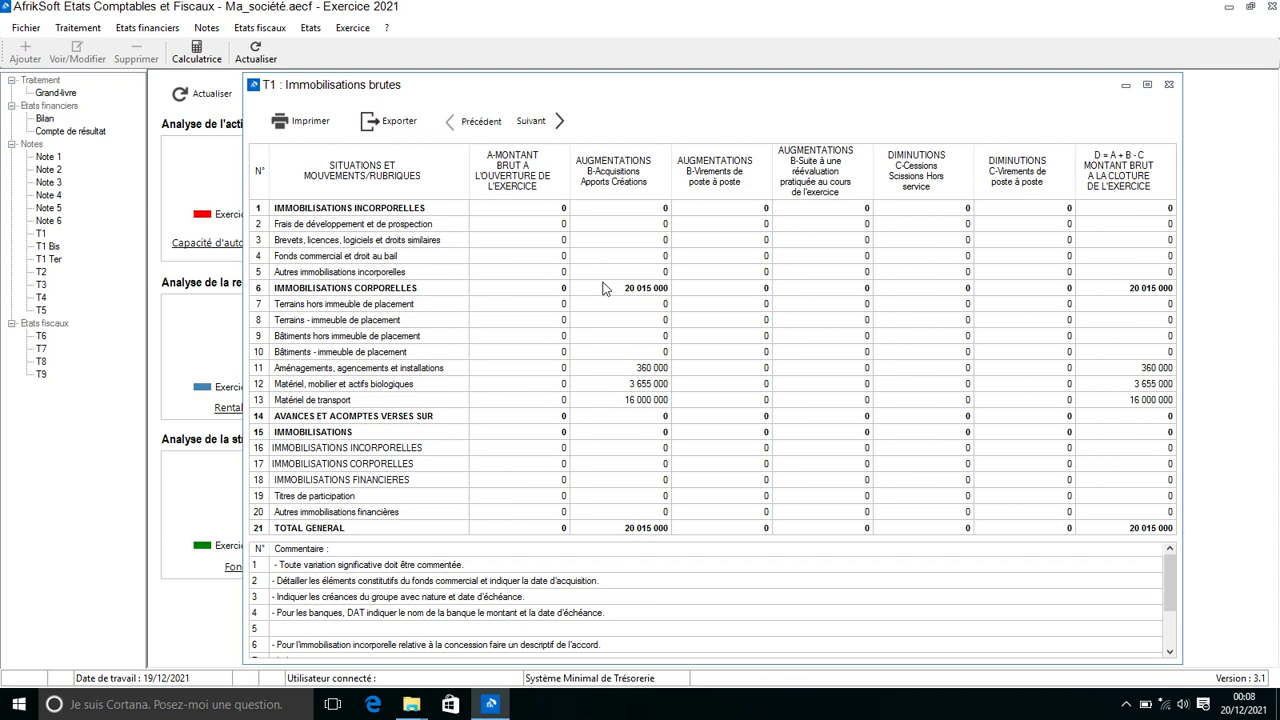
click(516, 306)
click(534, 305)
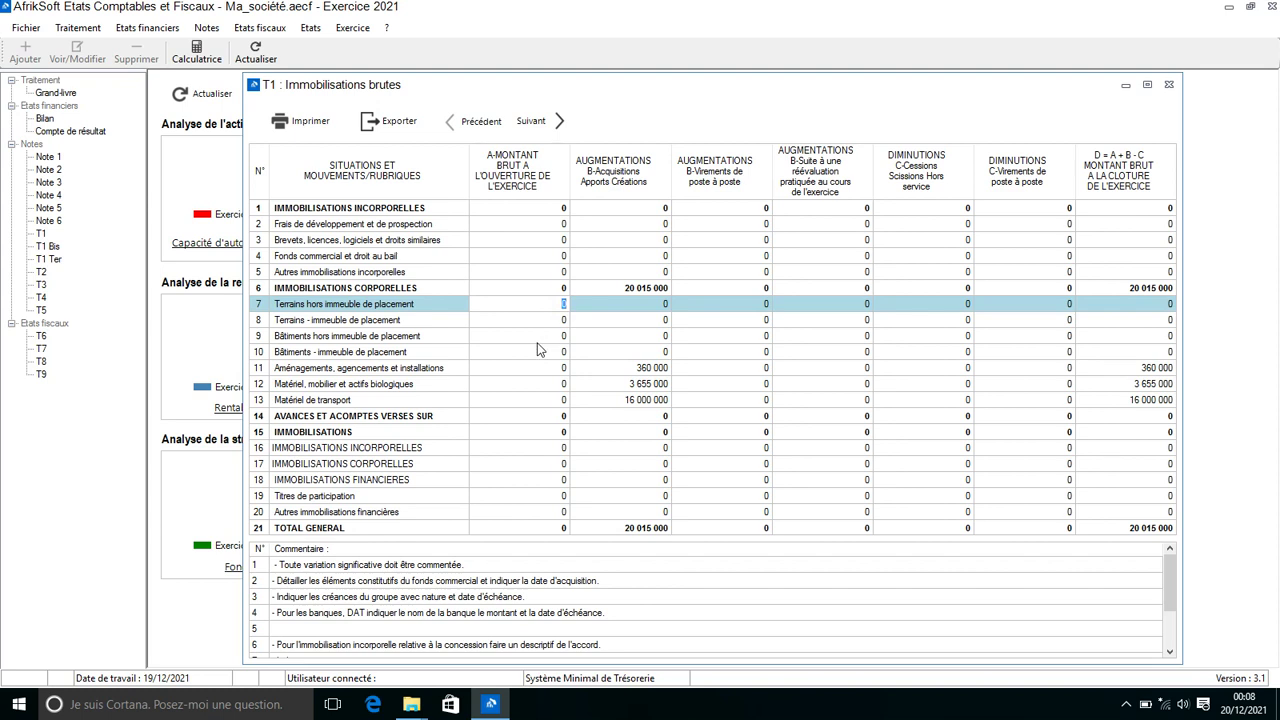
click(553, 338)
click(540, 336)
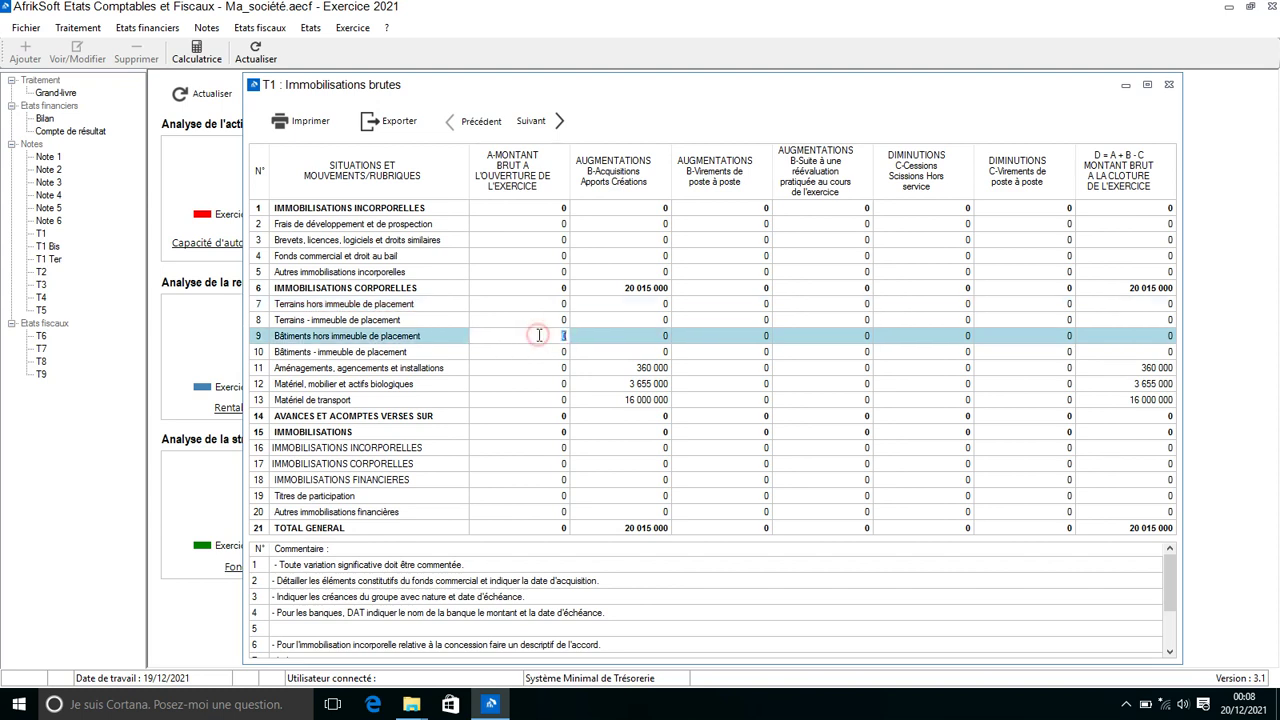
click(550, 351)
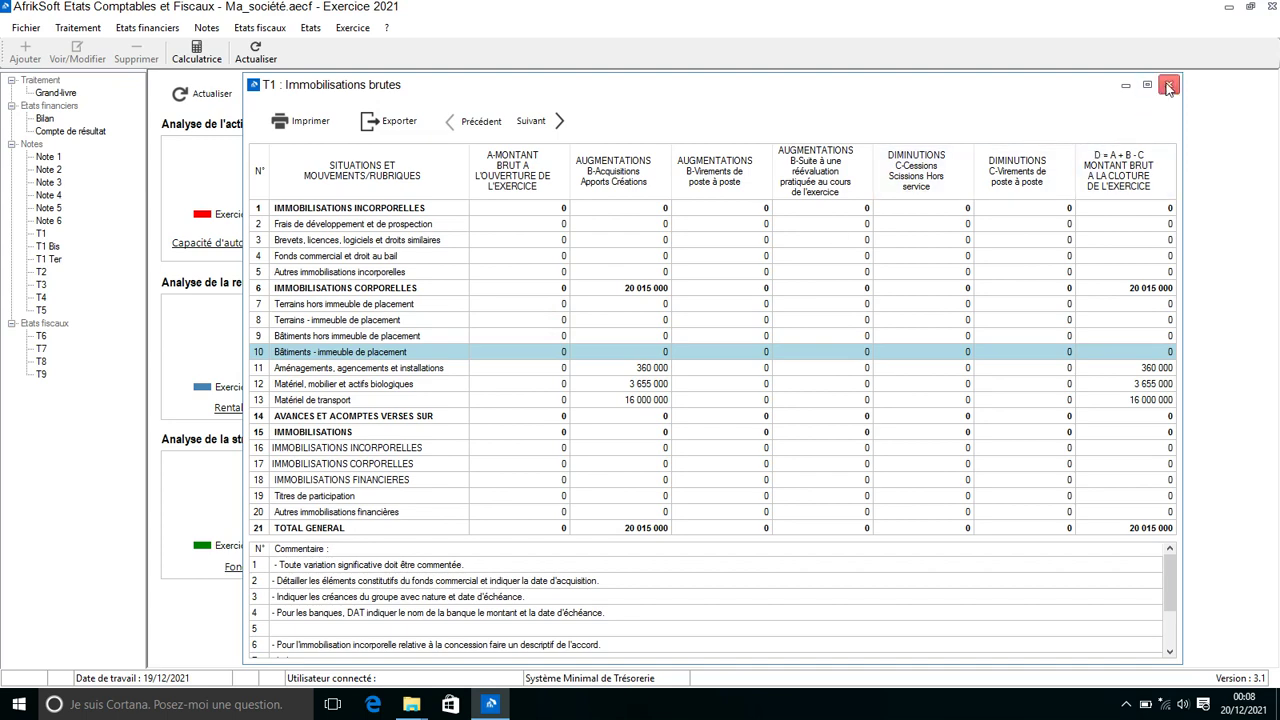
Step: View T1 Bis on depreciation, and in T1 Ter check the field for the year's deferred depreciation of Immobilisations corporelles
click(520, 120)
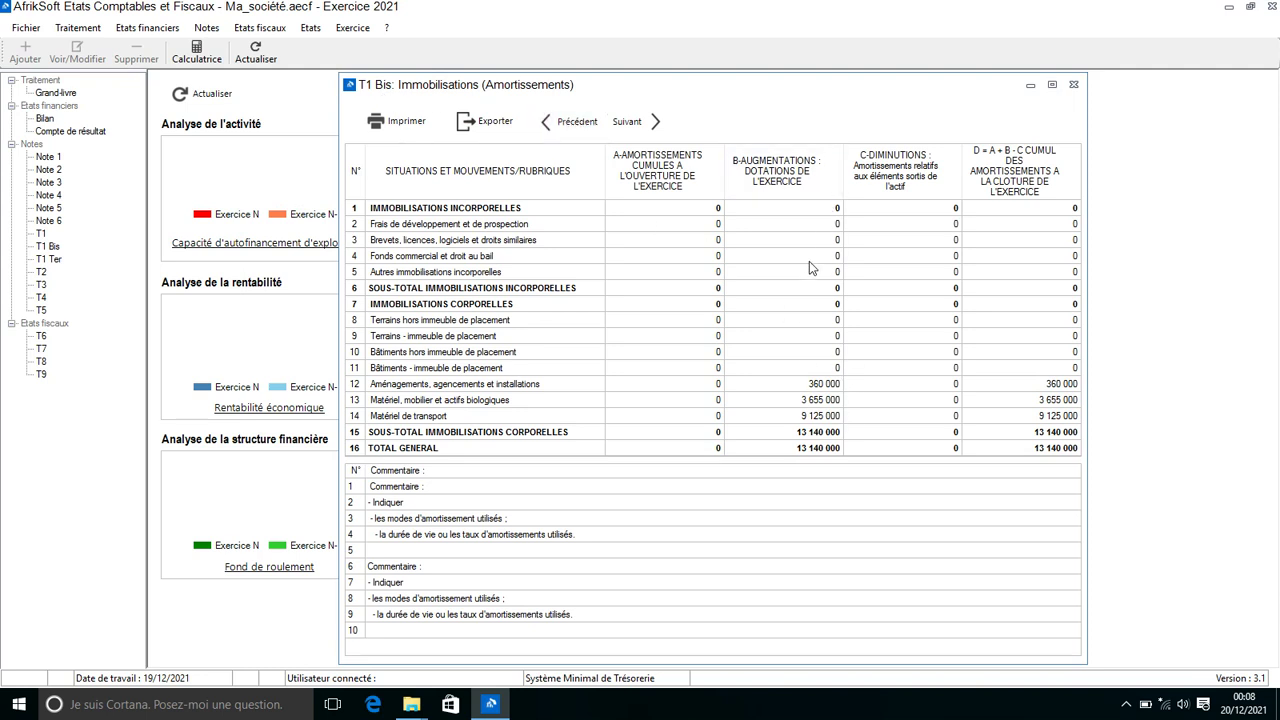
click(630, 115)
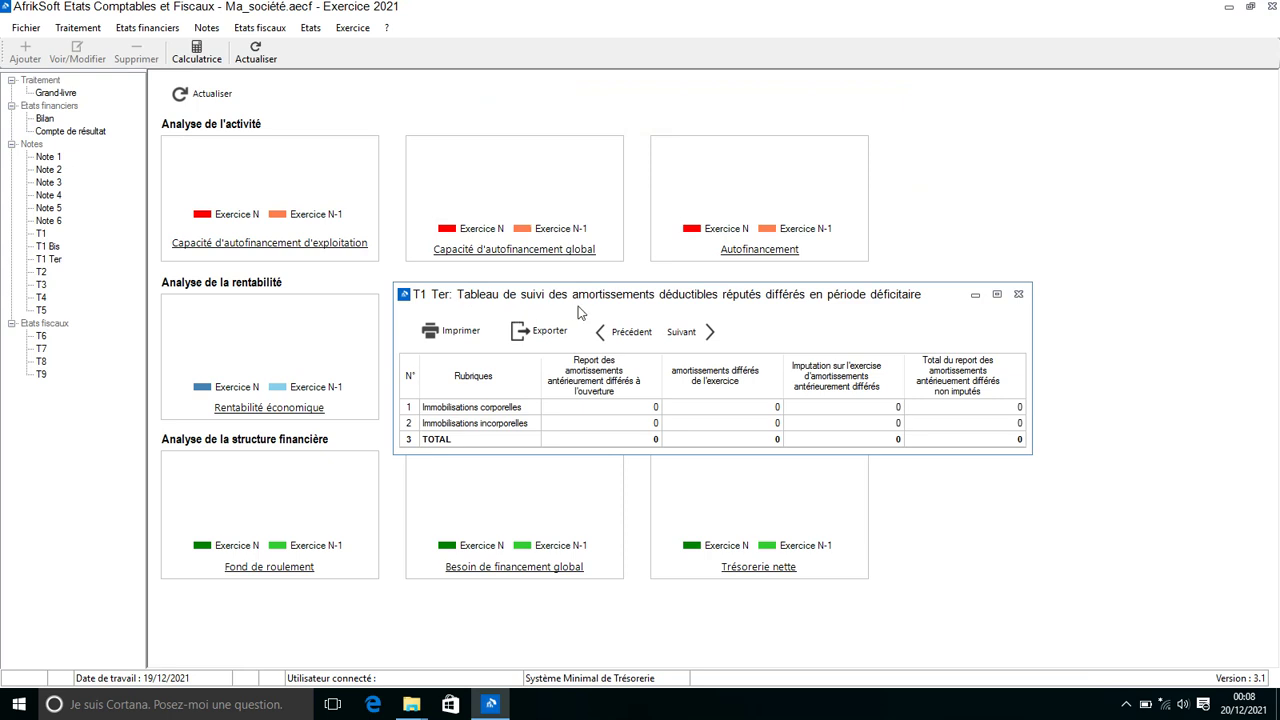
click(755, 411)
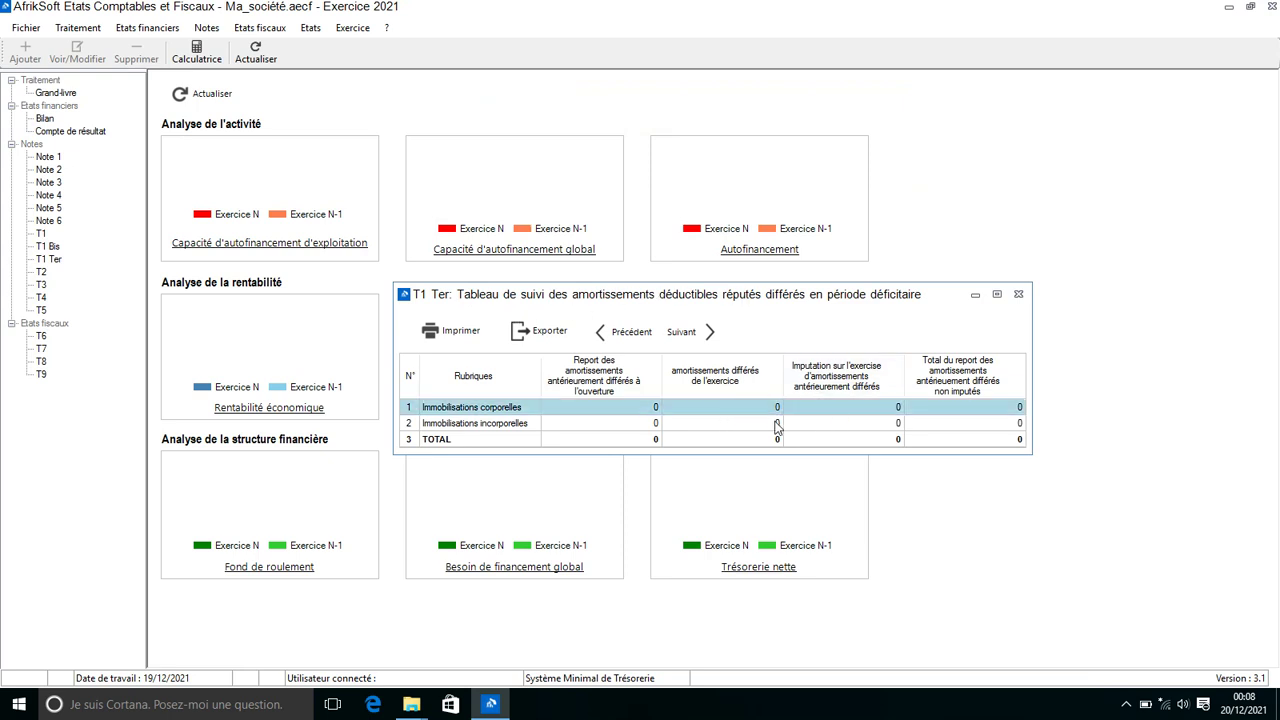
click(757, 410)
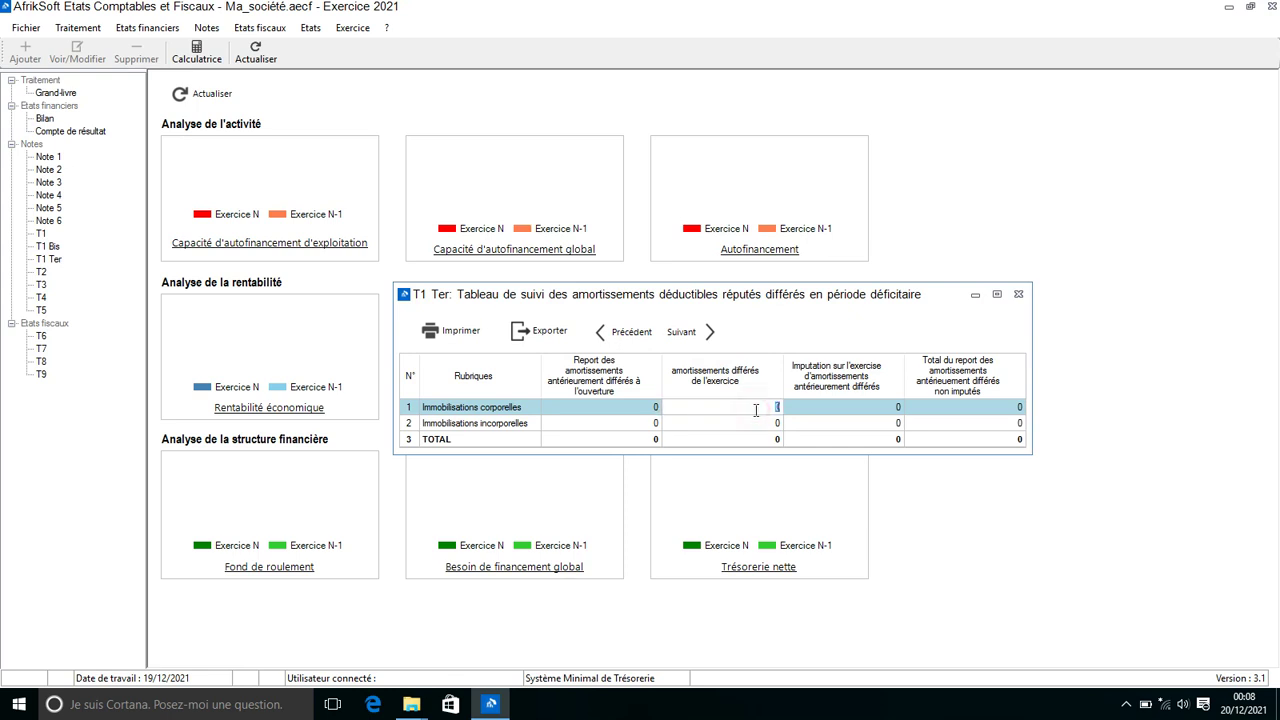
Step: Go on to T2, disposal gains and losses, and check the gross amount fields of the intangible asset rows
click(706, 333)
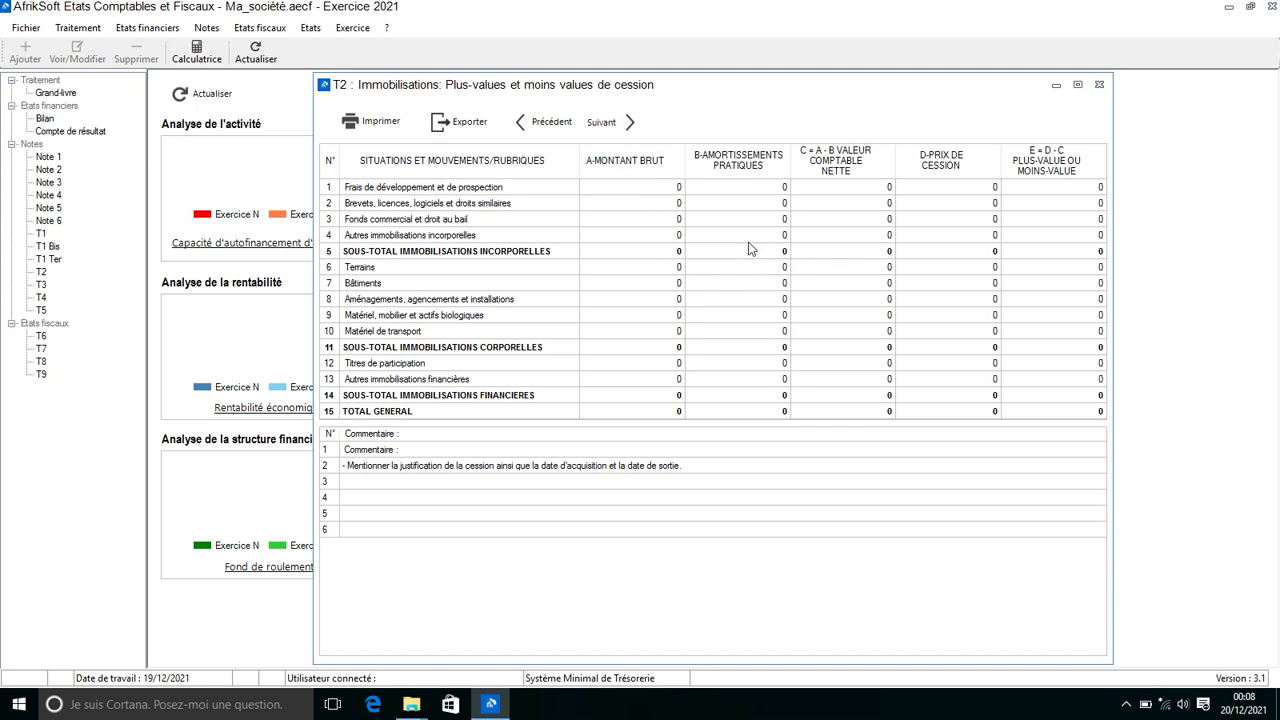
click(656, 236)
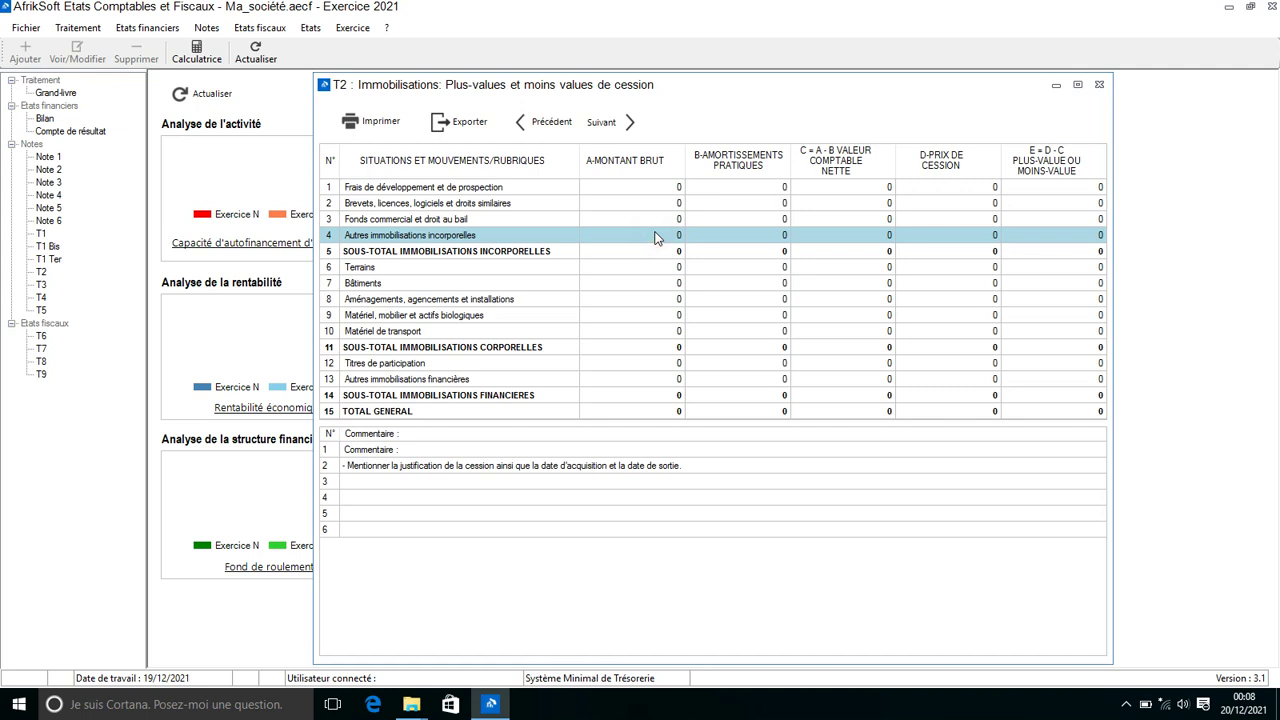
click(656, 236)
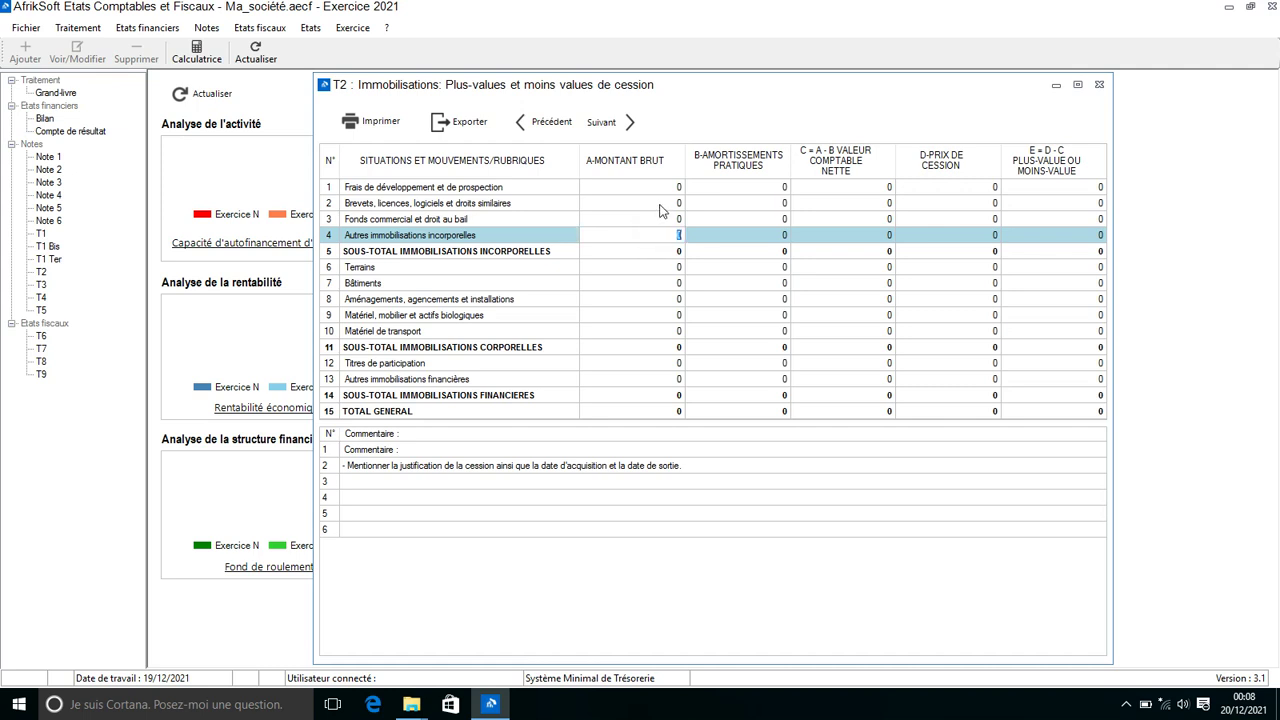
click(663, 204)
click(663, 204)
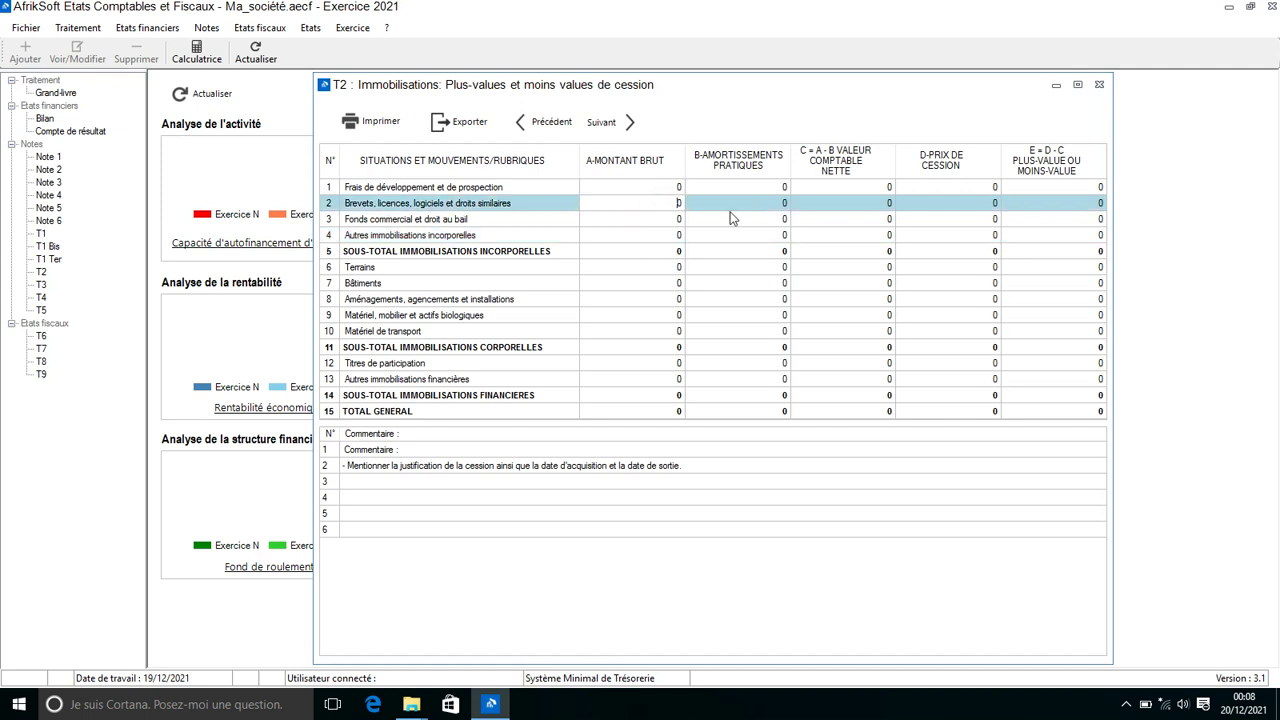
Step: View T3, Immobilisations financières, and look through the whole purchases table in T4, Extrait de la balance générale fournisseurs
click(616, 124)
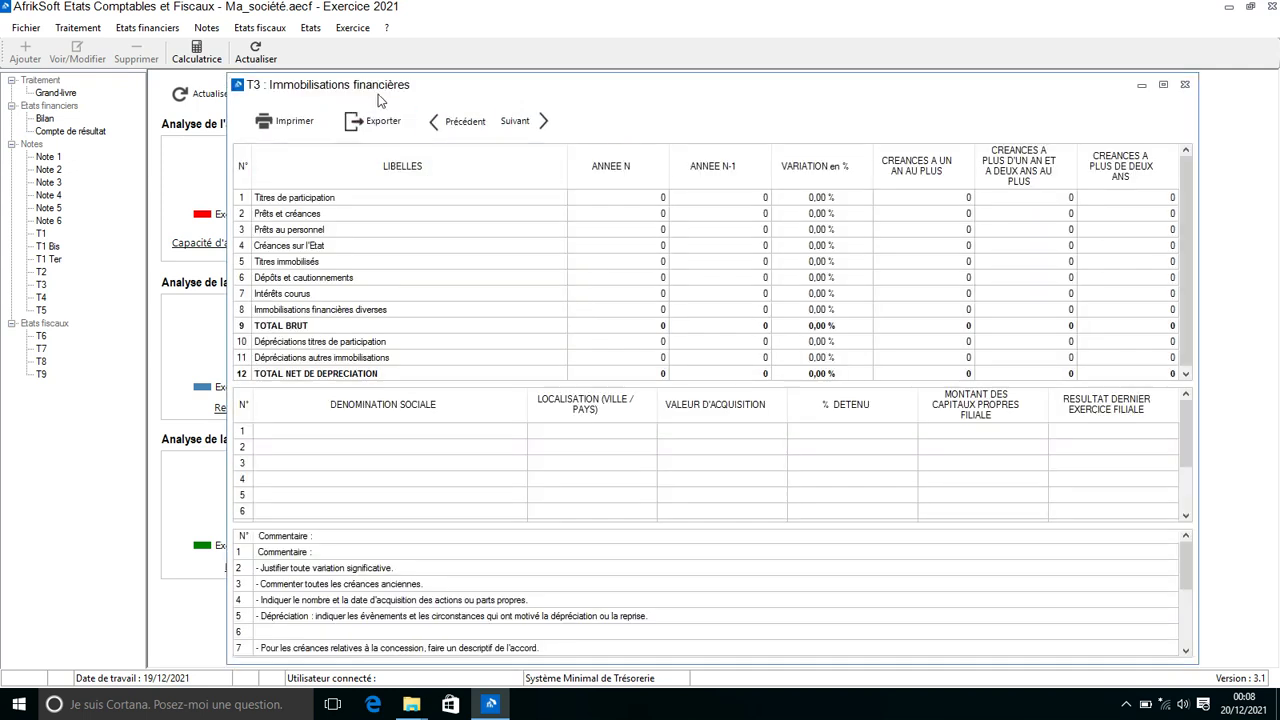
click(516, 121)
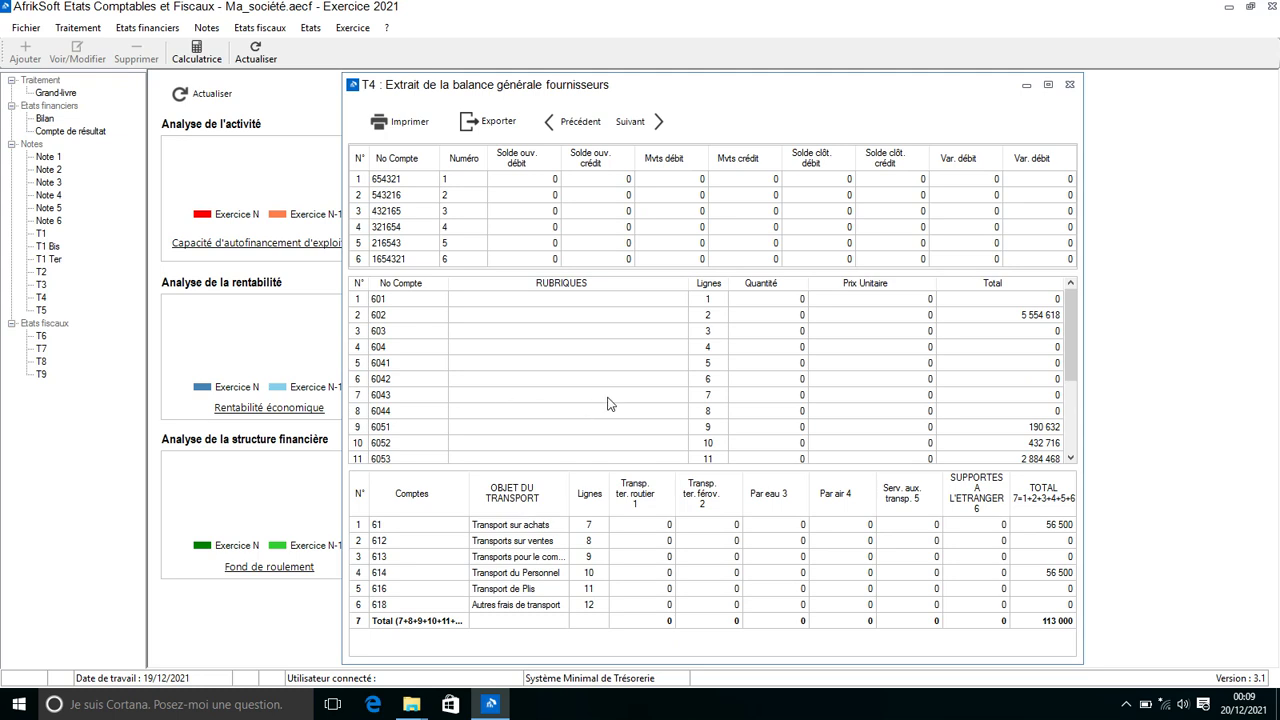
click(1071, 458)
click(1071, 458)
click(1071, 458)
click(1071, 458)
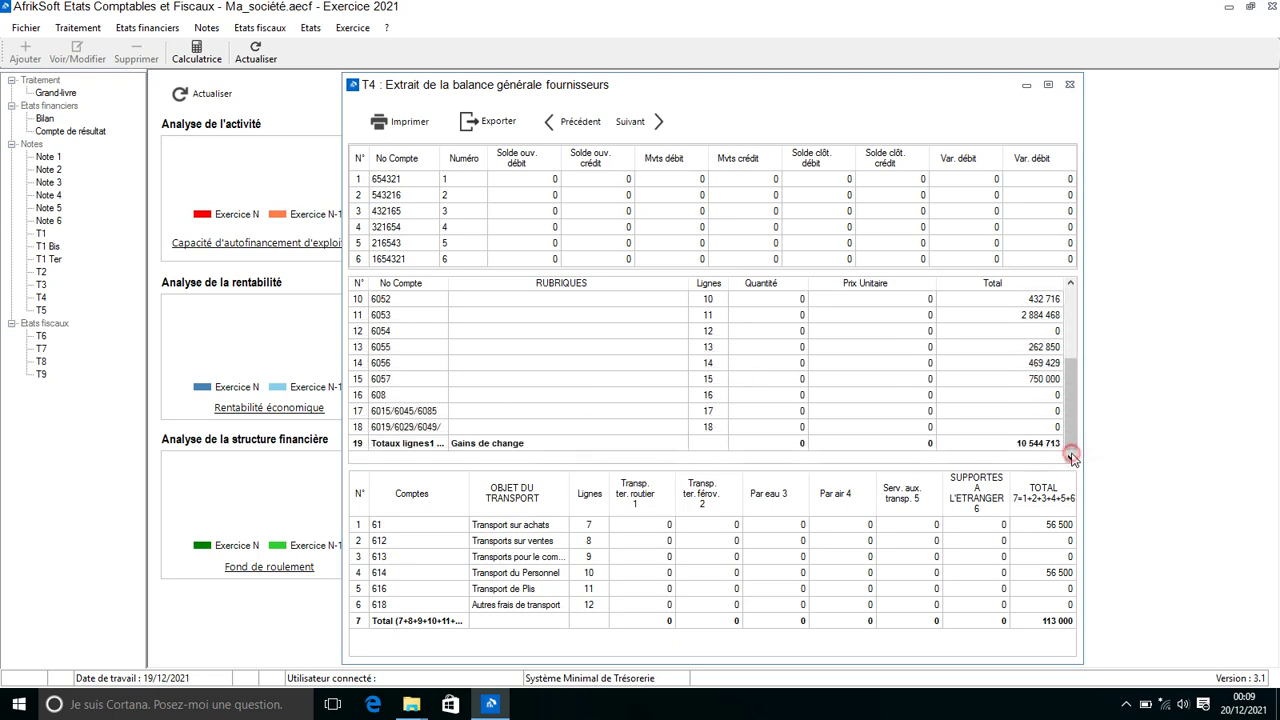
click(1070, 286)
click(1070, 286)
click(1070, 286)
click(1070, 286)
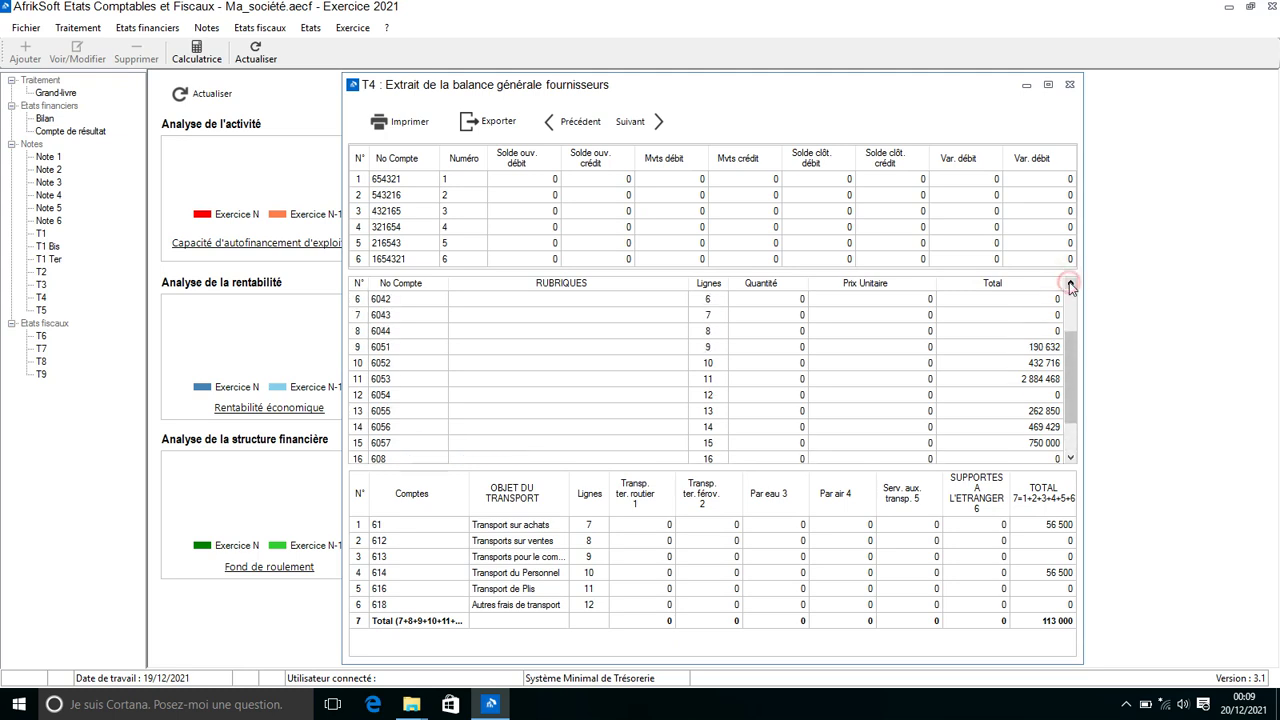
click(1070, 286)
click(1070, 286)
click(1070, 286)
click(1070, 286)
click(1070, 286)
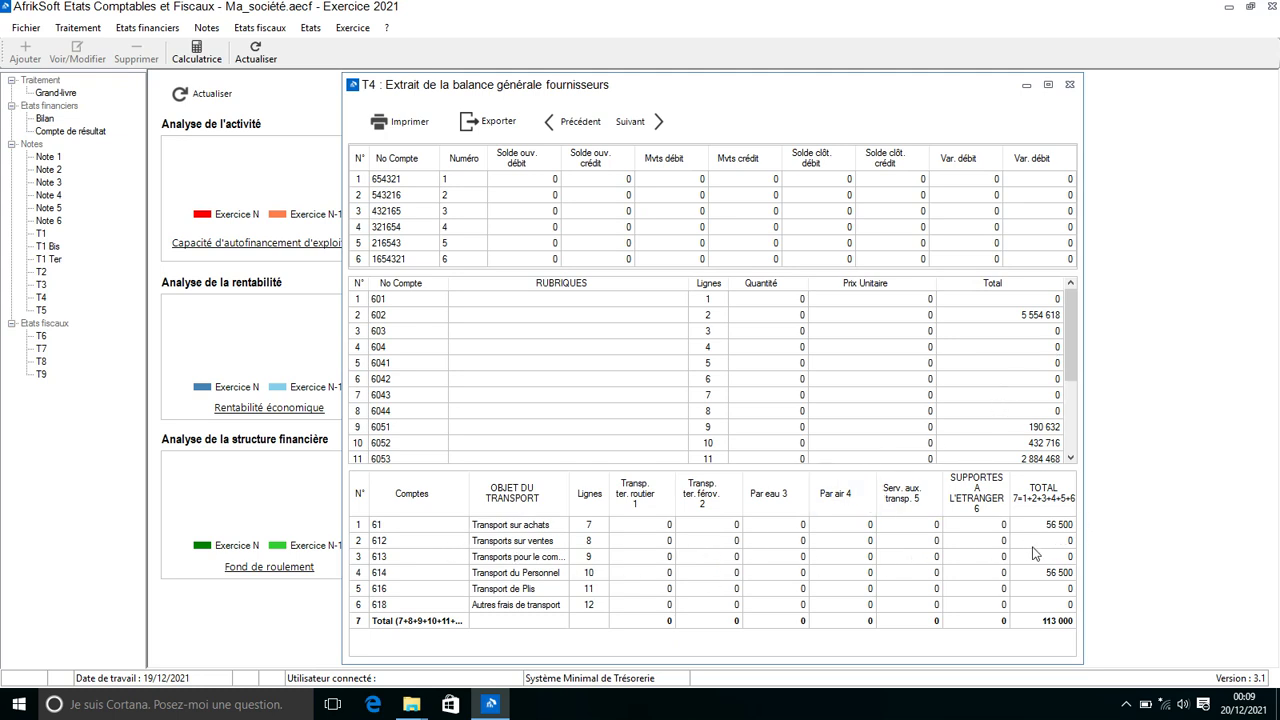
Step: View the print preview of T4, and close the preview and the table
click(389, 137)
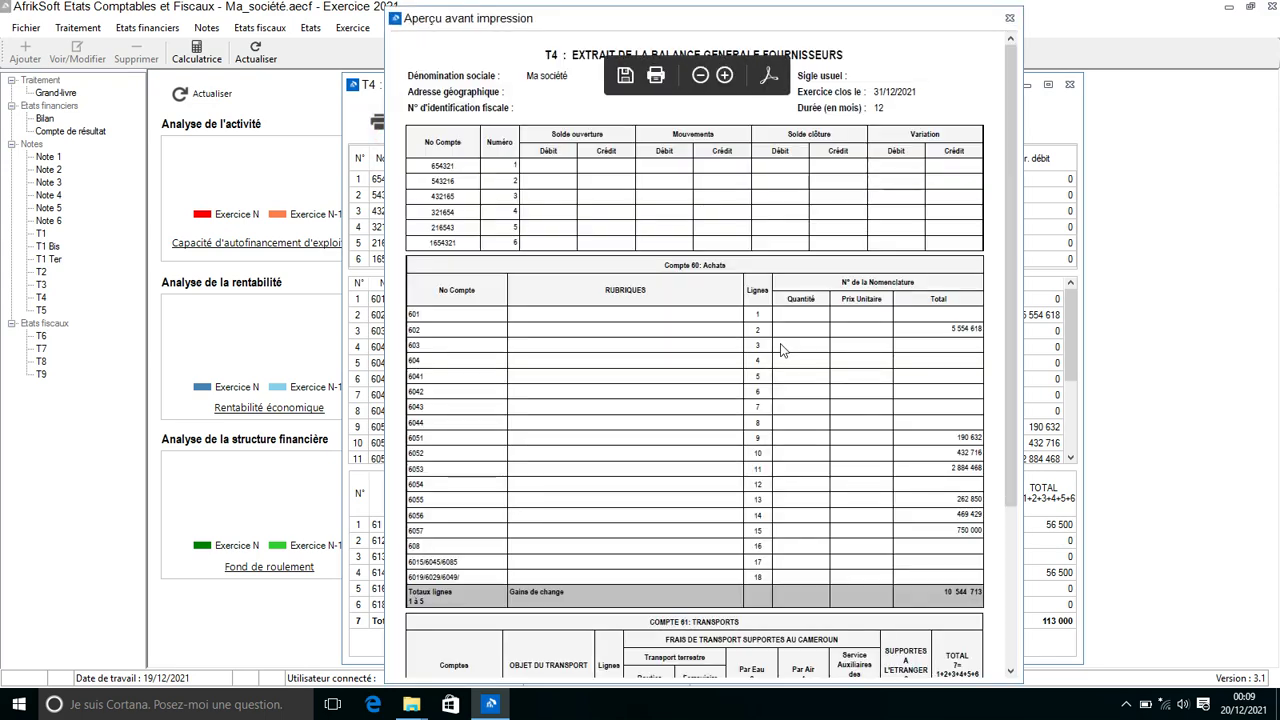
click(1009, 17)
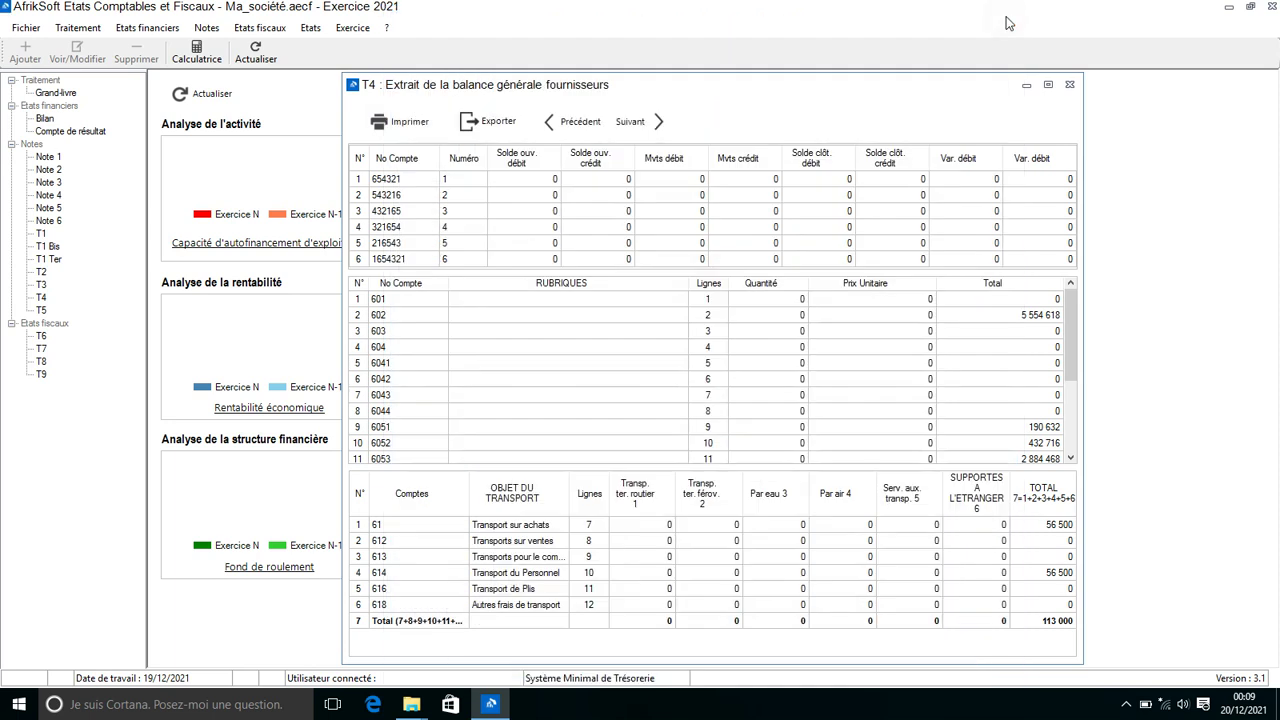
click(1069, 84)
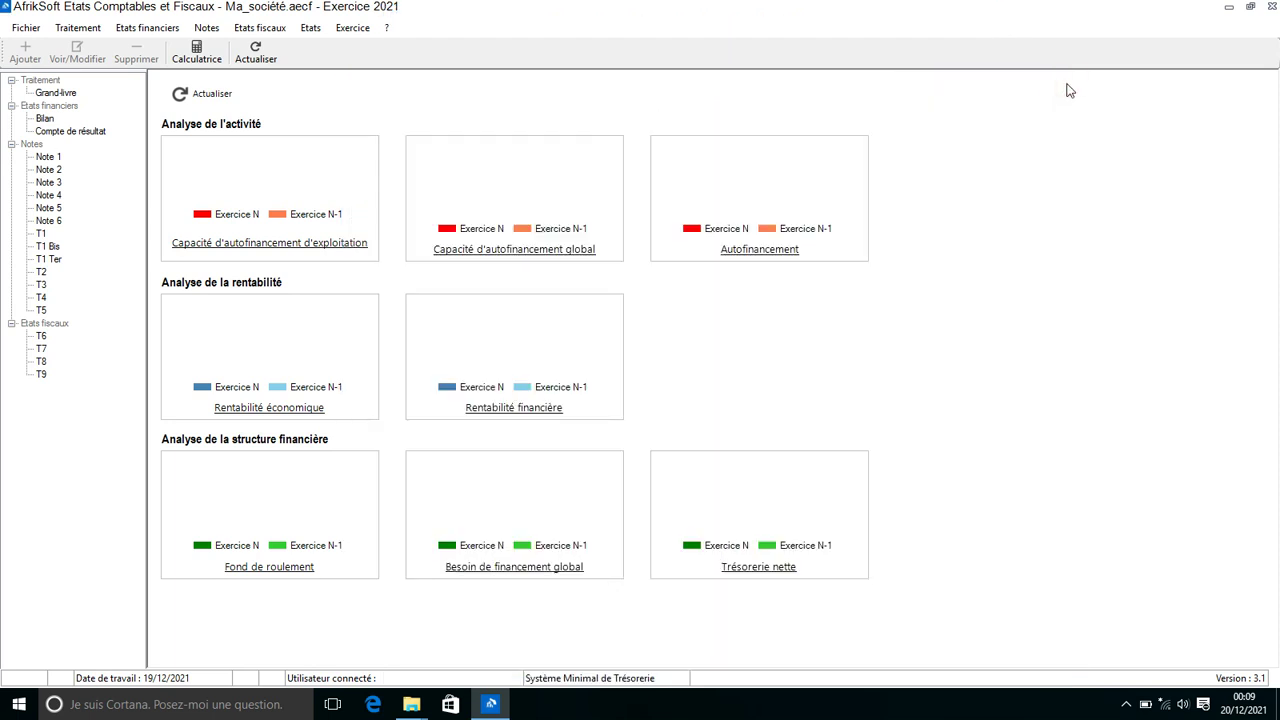
Step: Open tax statement T6, relabel the reintegration line Divers 1 as "Divers 1 (Carburant/3)" and set its amount to 560 000
click(248, 30)
mouse_move(201, 35)
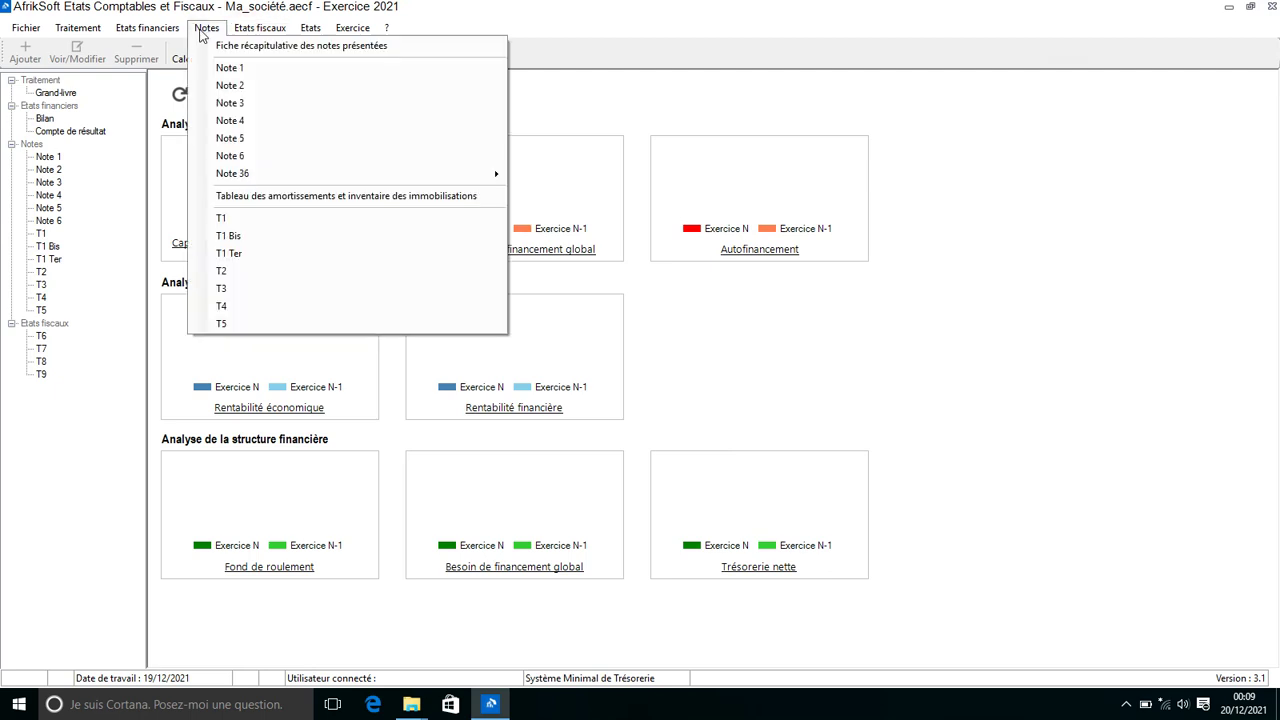
mouse_move(240, 30)
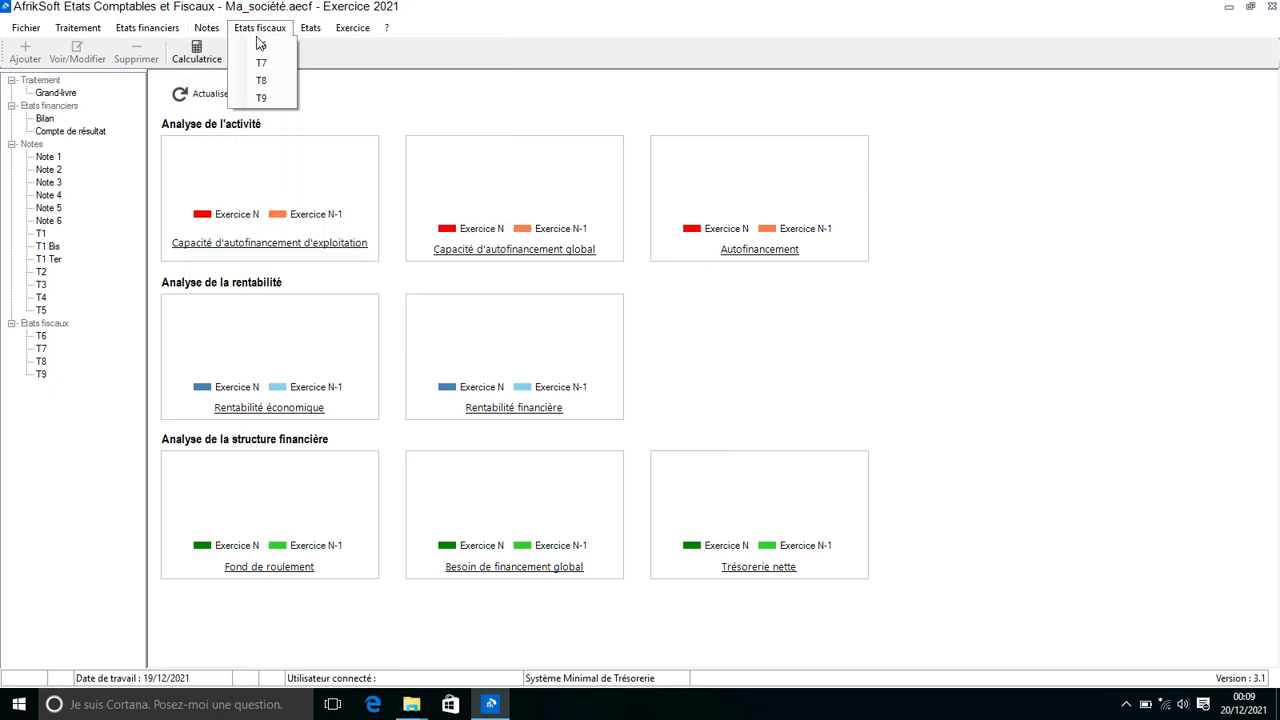
click(262, 47)
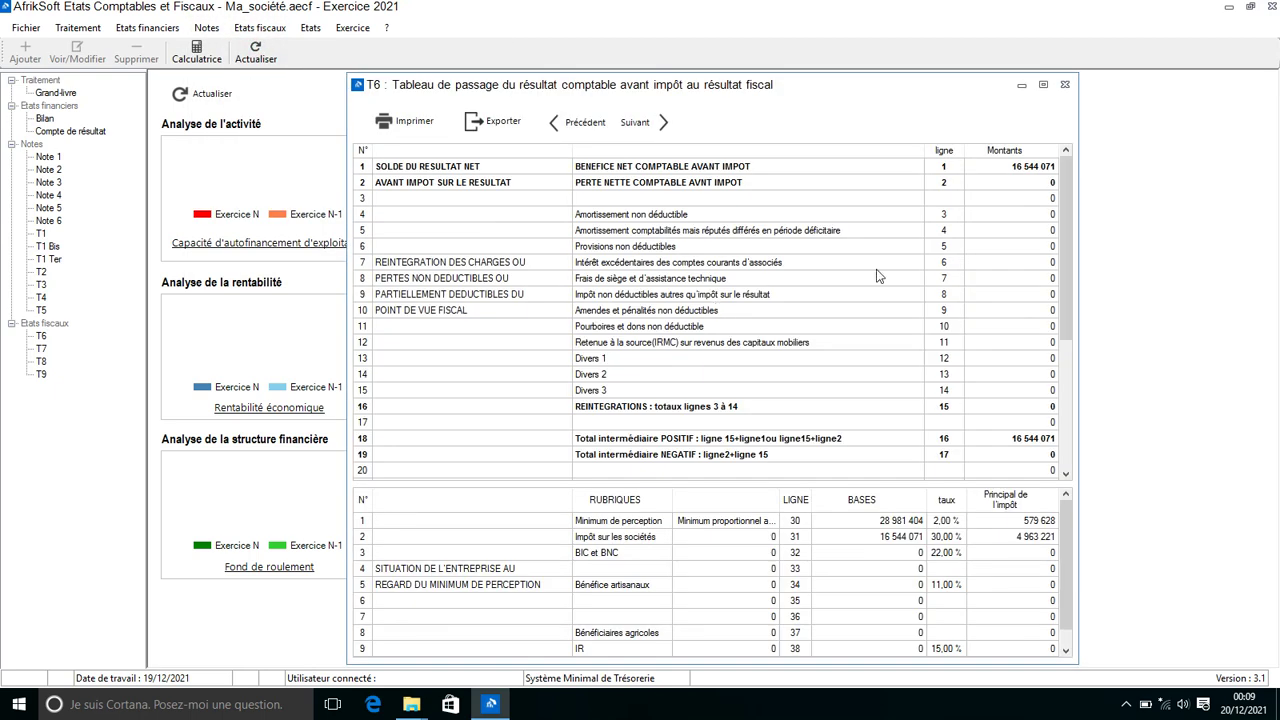
click(1016, 187)
click(1040, 360)
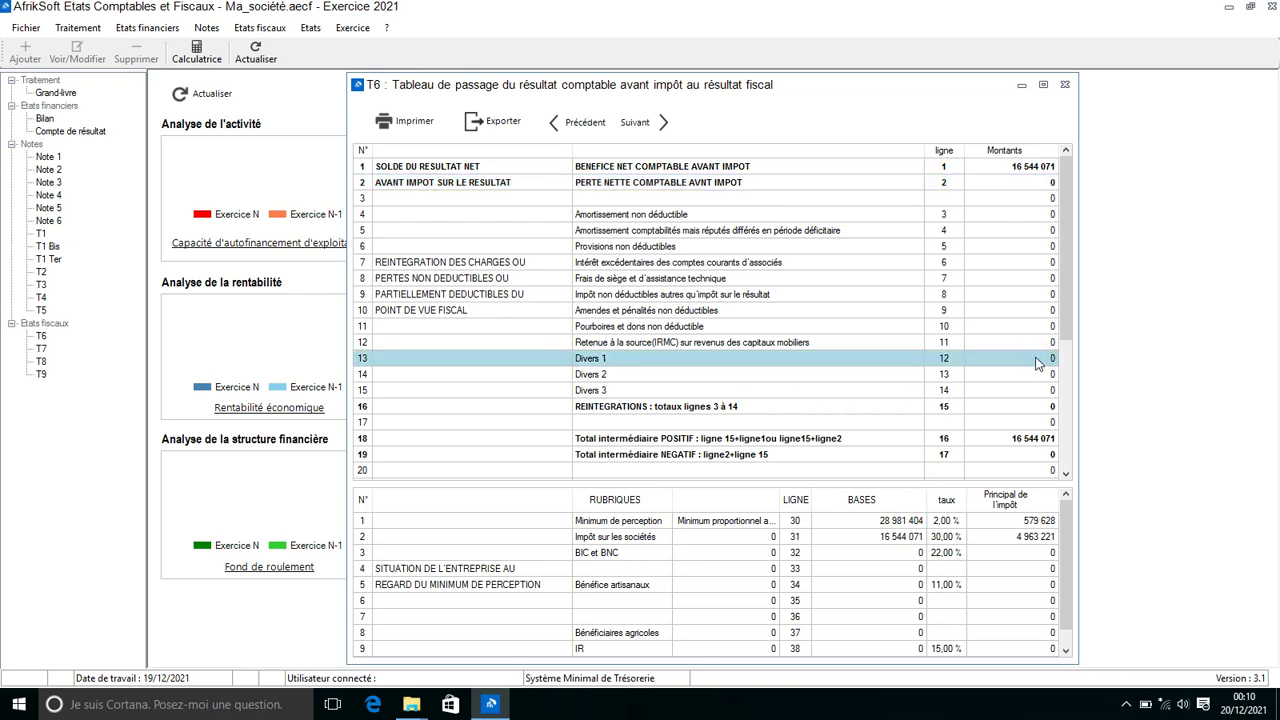
click(655, 359)
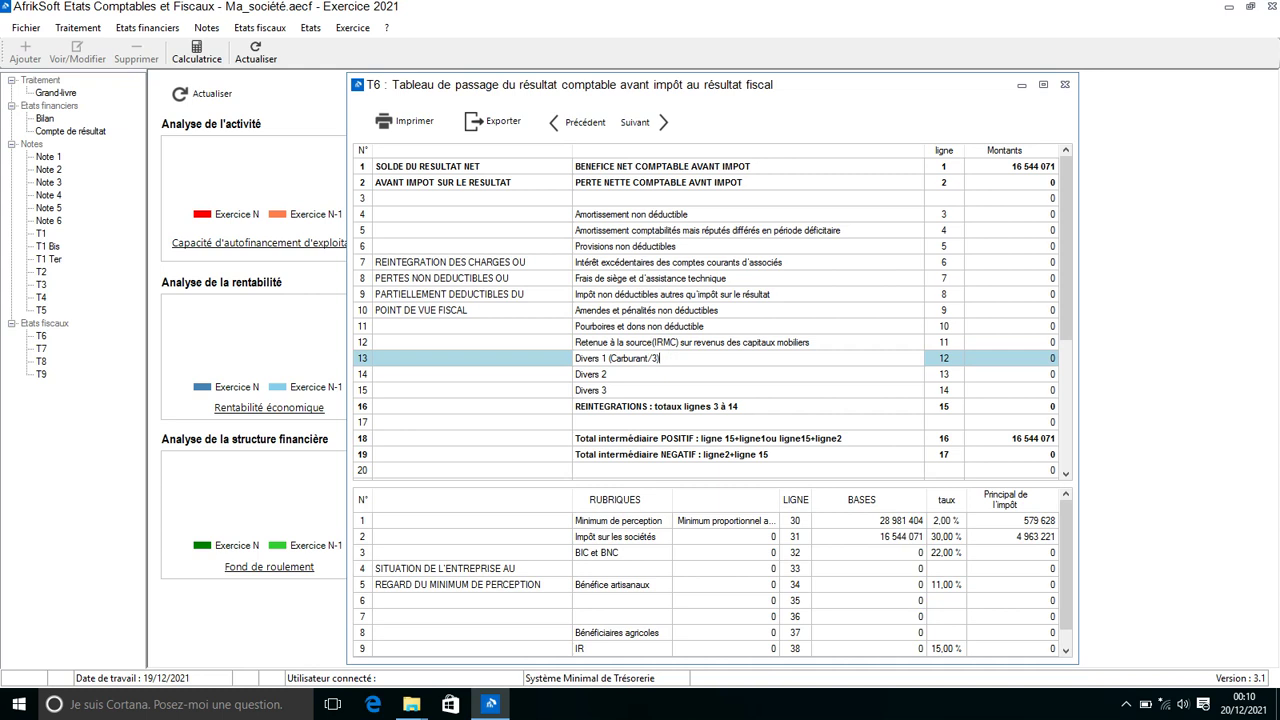
key(Tab)
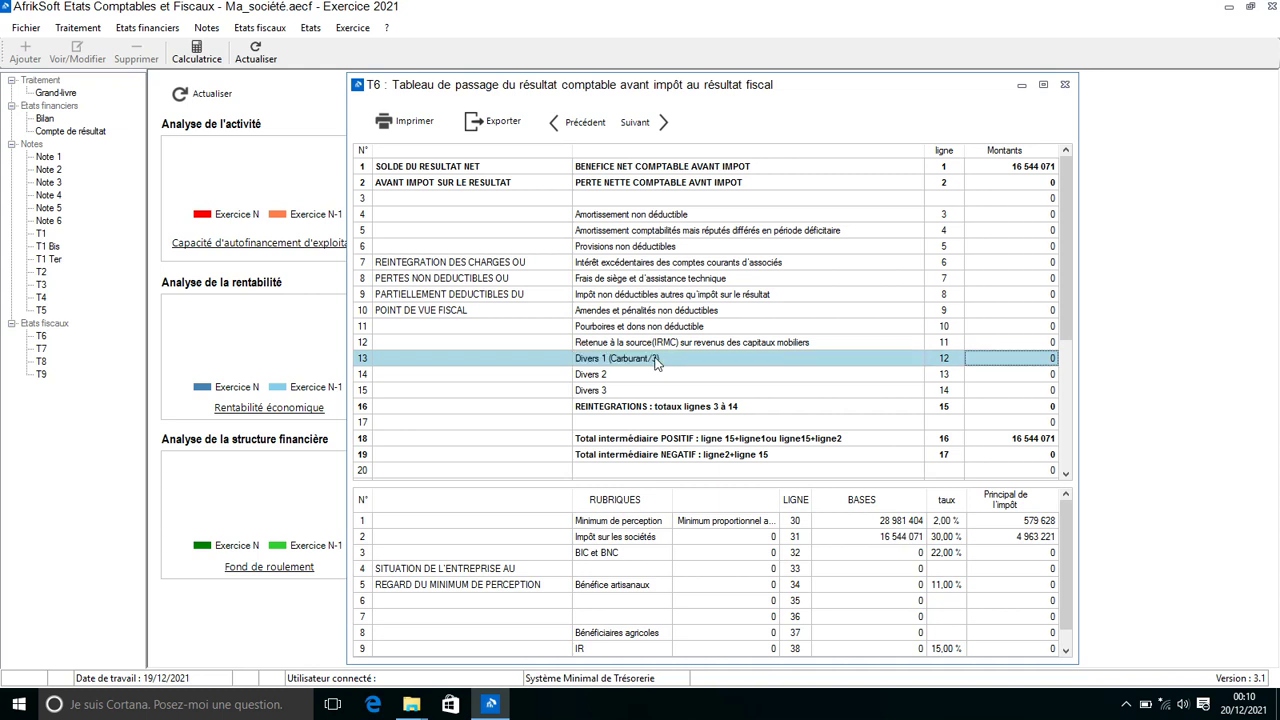
text(560 000)
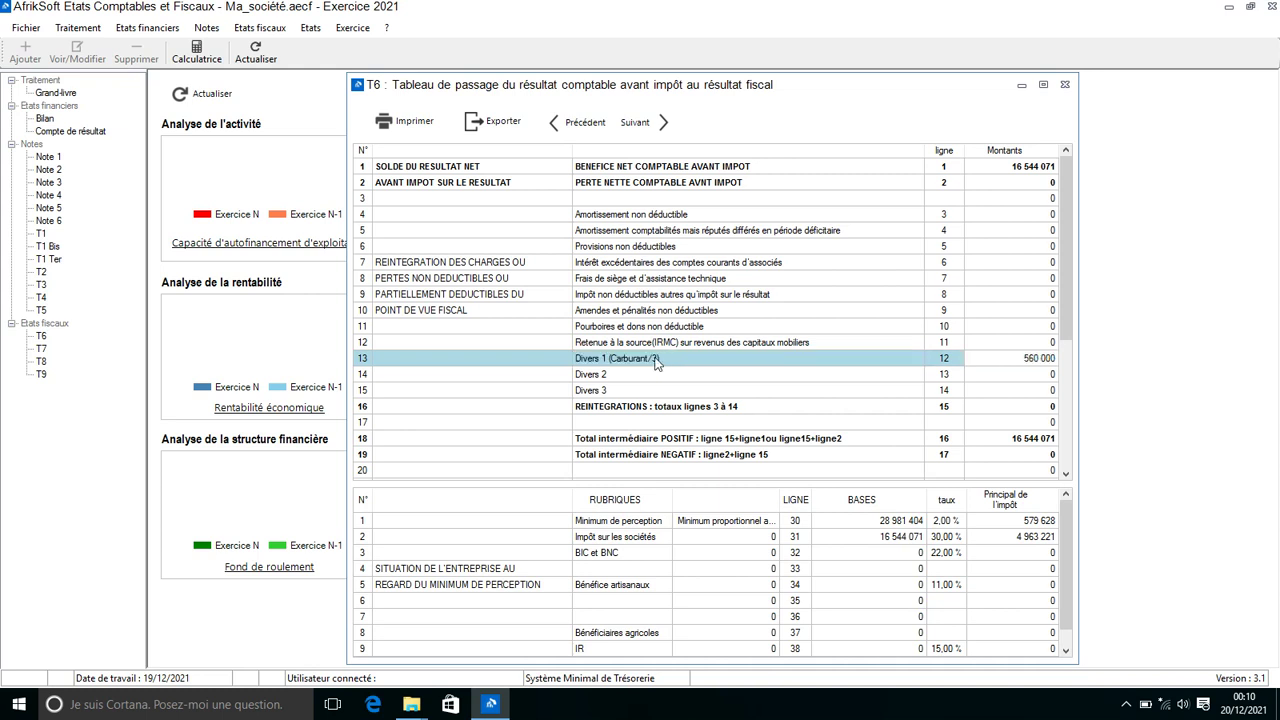
key(Return)
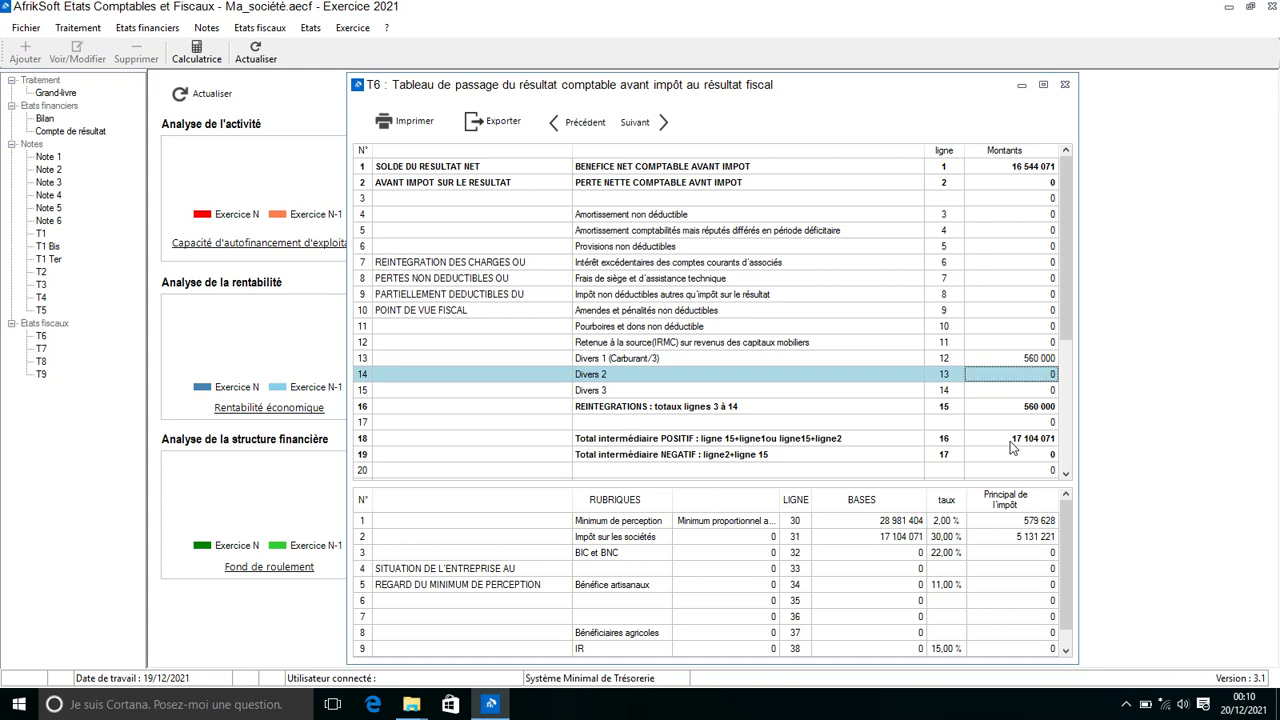
Step: Set the amount of Divers 1 in the T6 deductions section to 100 000
click(1066, 473)
click(1066, 473)
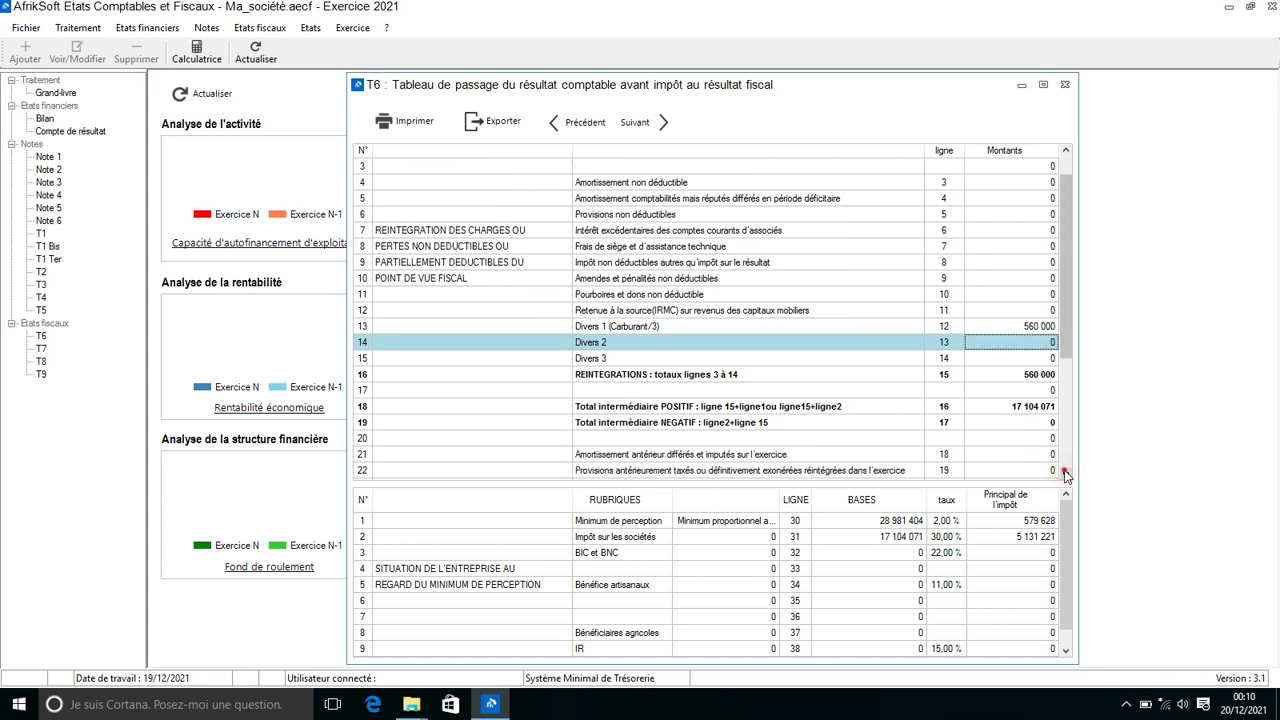
drag(1066, 473, 1066, 473)
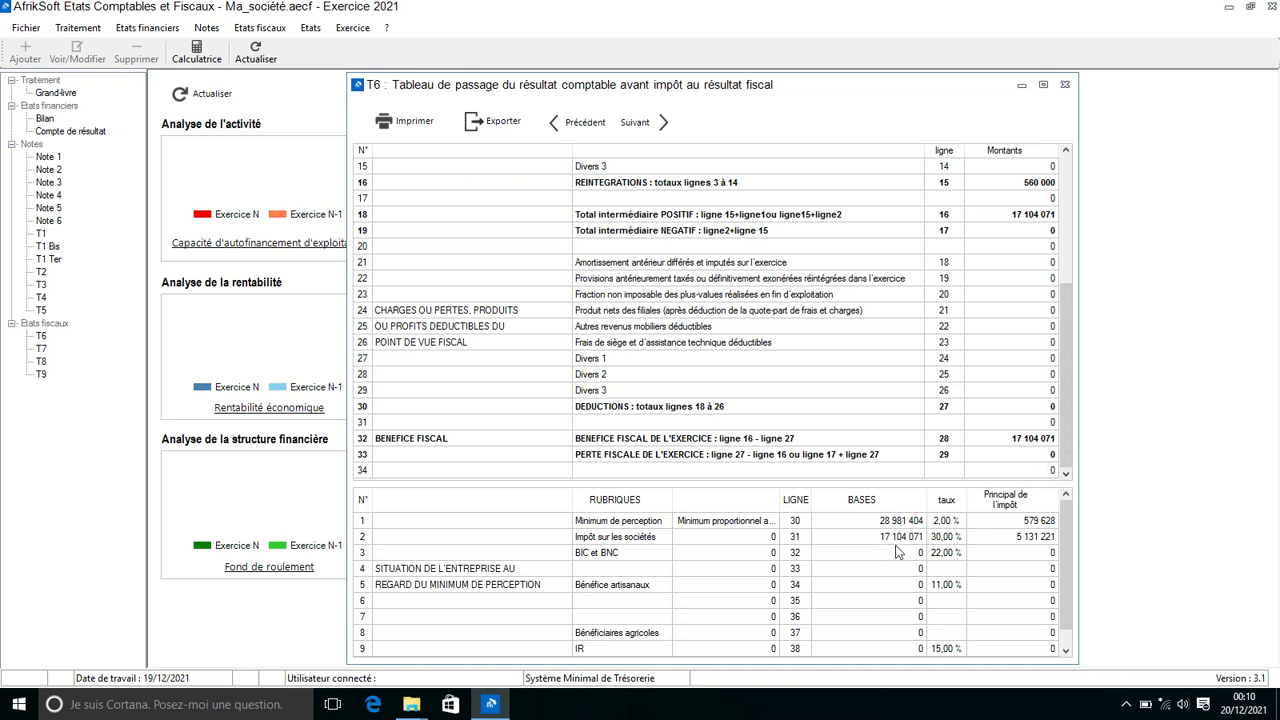
click(1038, 361)
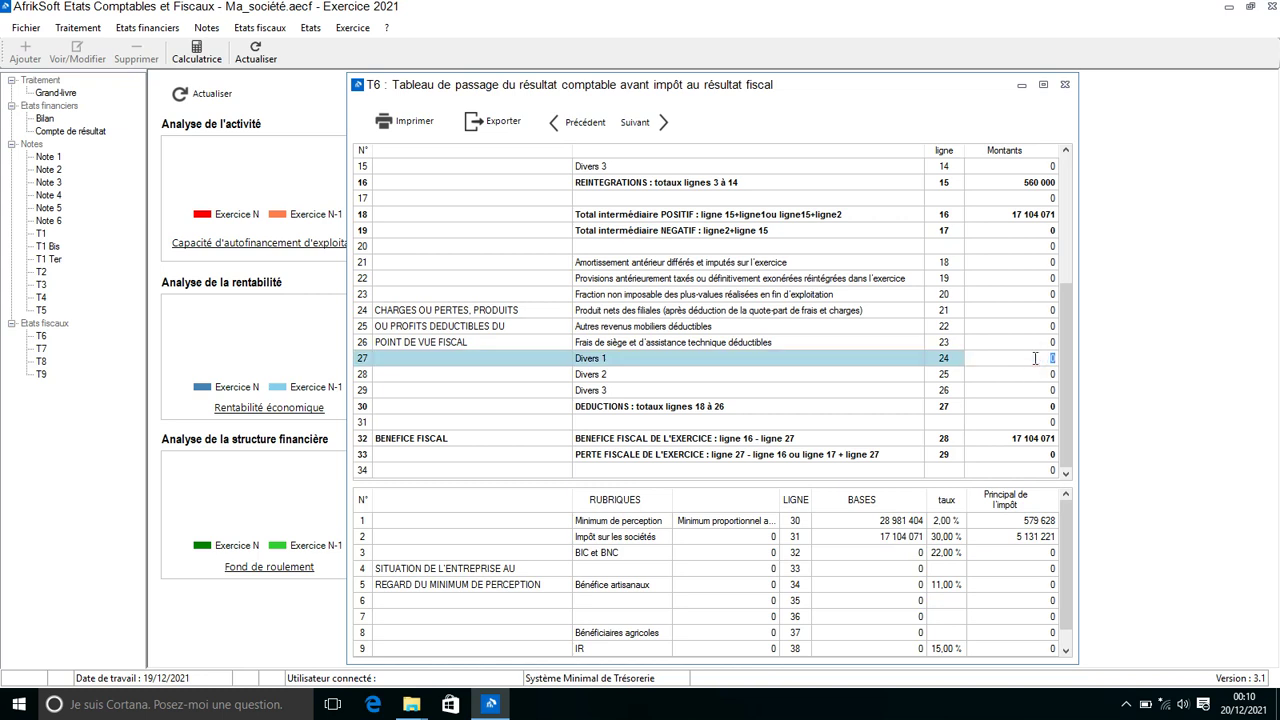
text(100000)
key(Return)
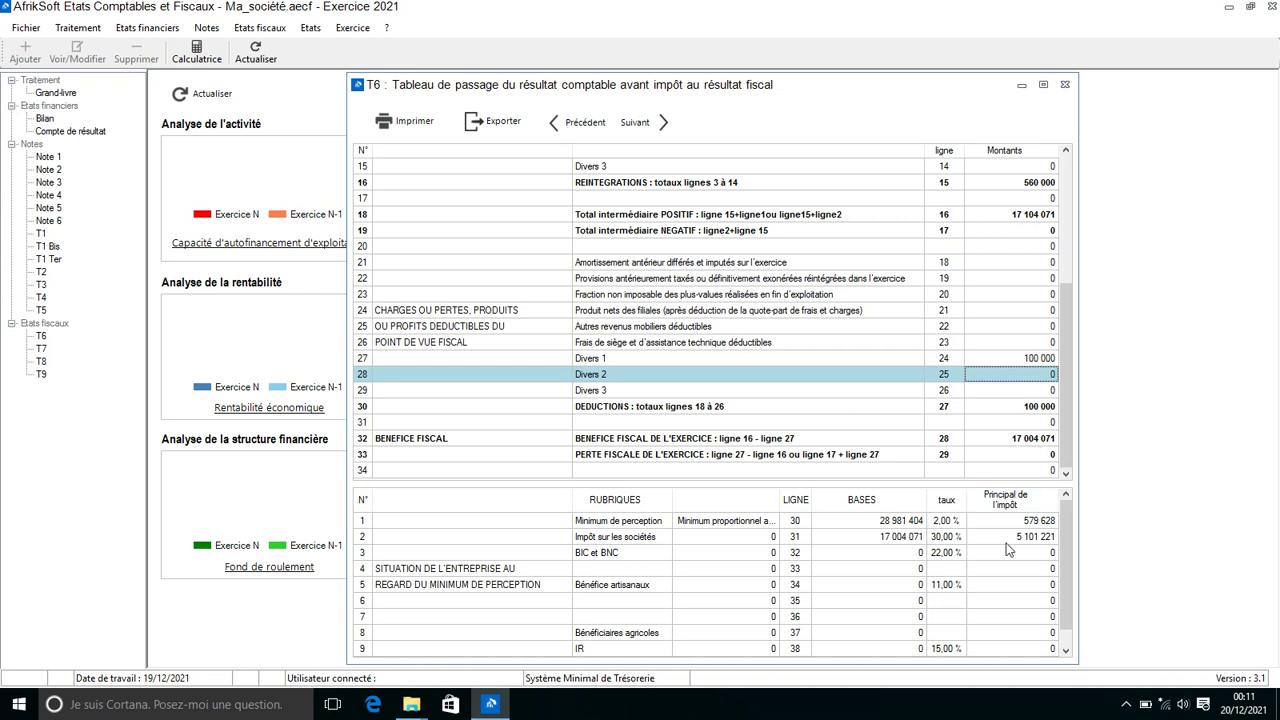
Step: Set the tax rate of the Minimum de perception line to 5 %
click(936, 524)
click(944, 525)
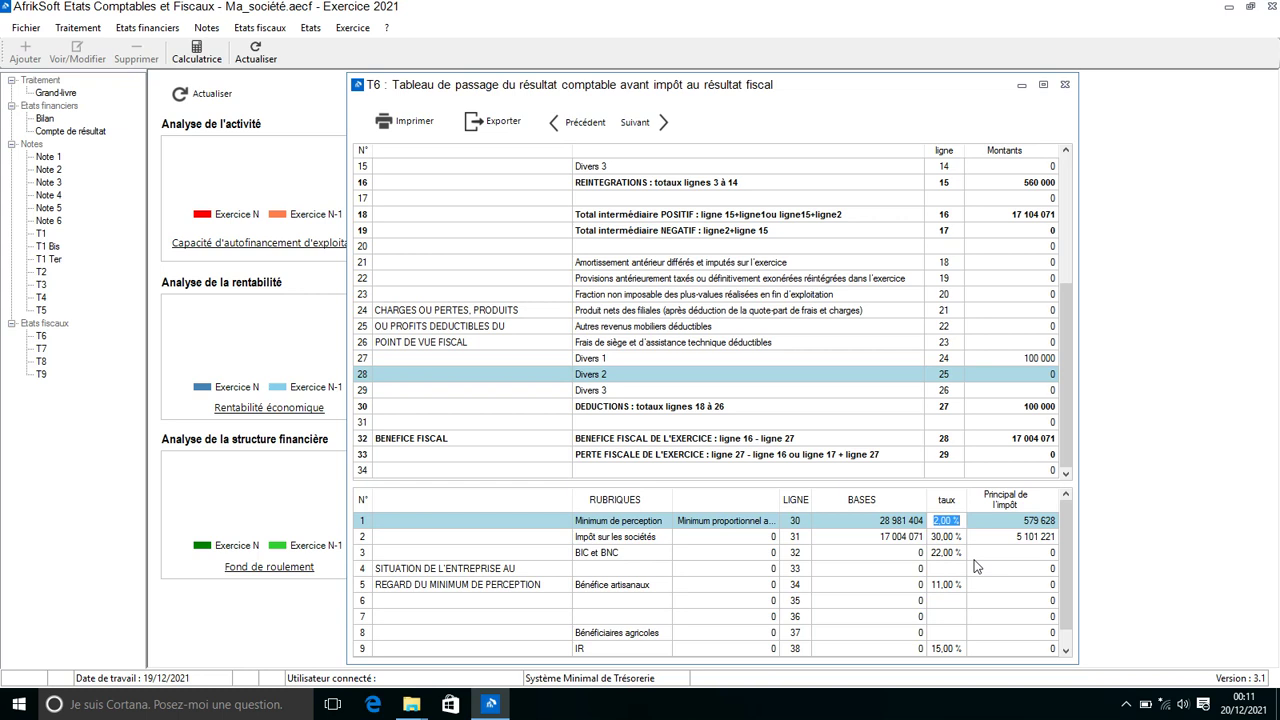
text(0)
text(,05)
key(Return)
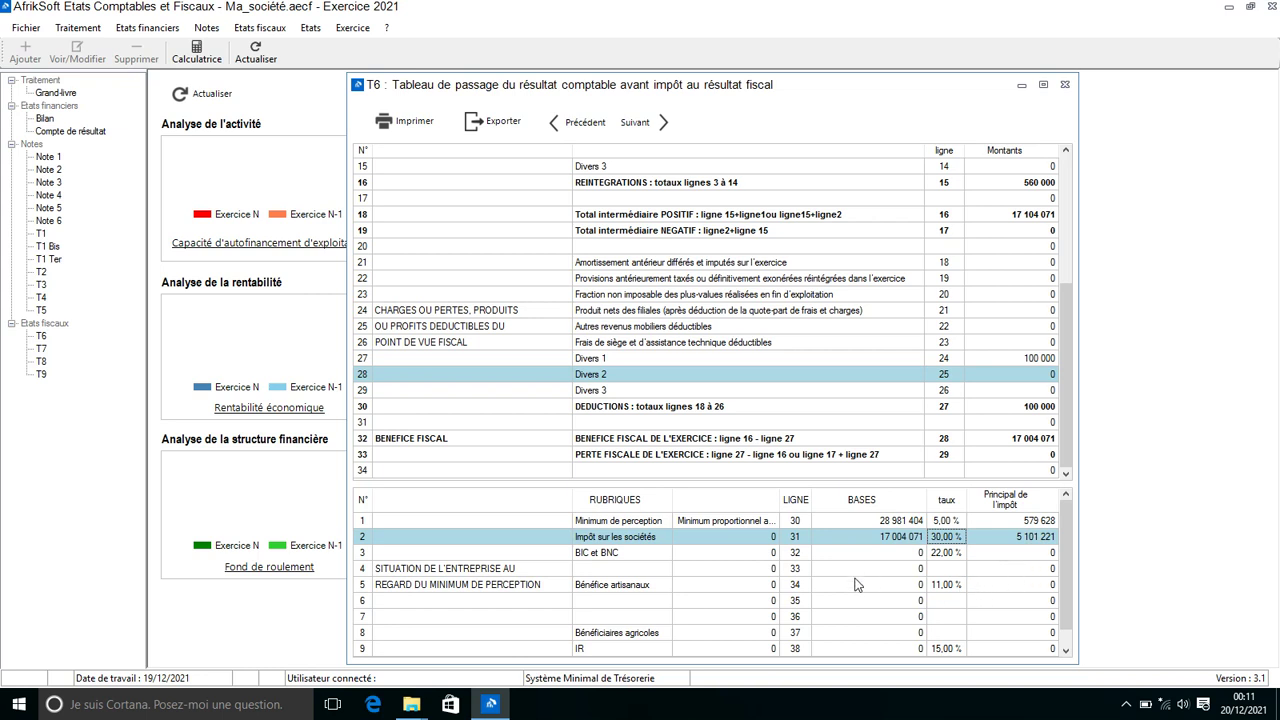
Step: Close T6, review tax statement T7 on the fiscal profit tax and close it, and open T8 (Minimum de perception) for review
click(882, 556)
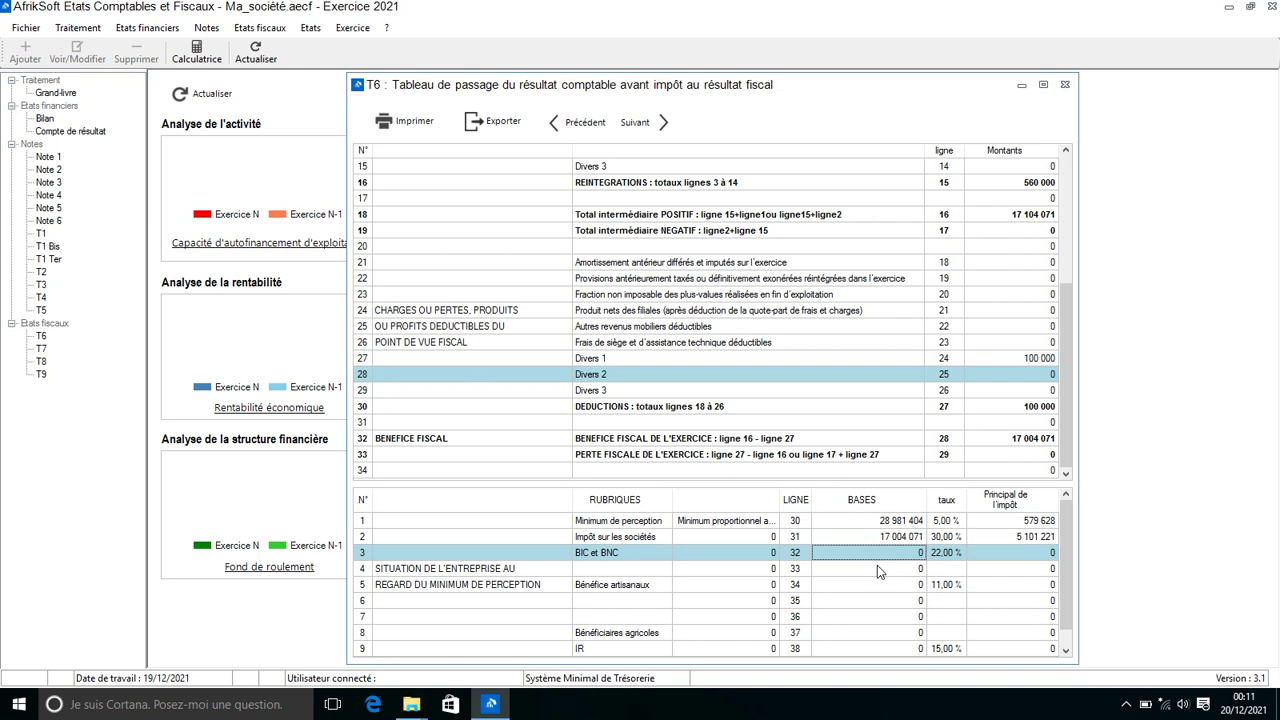
key(Escape)
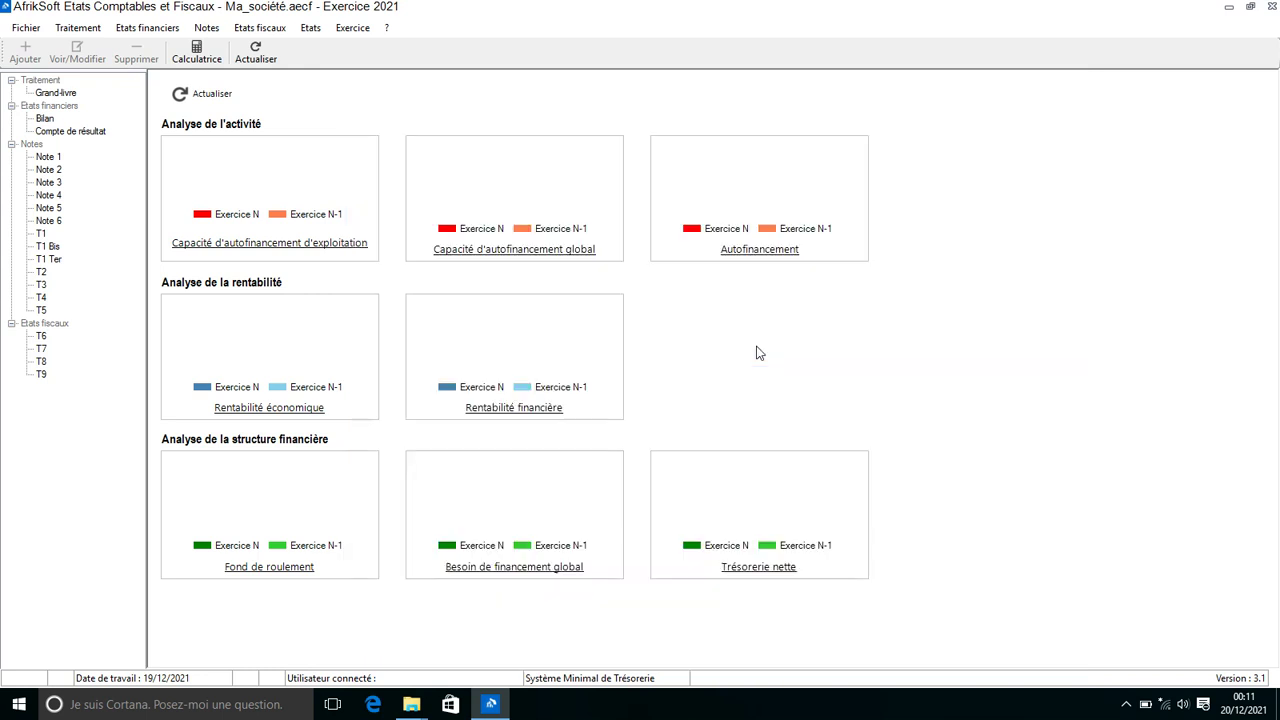
click(266, 29)
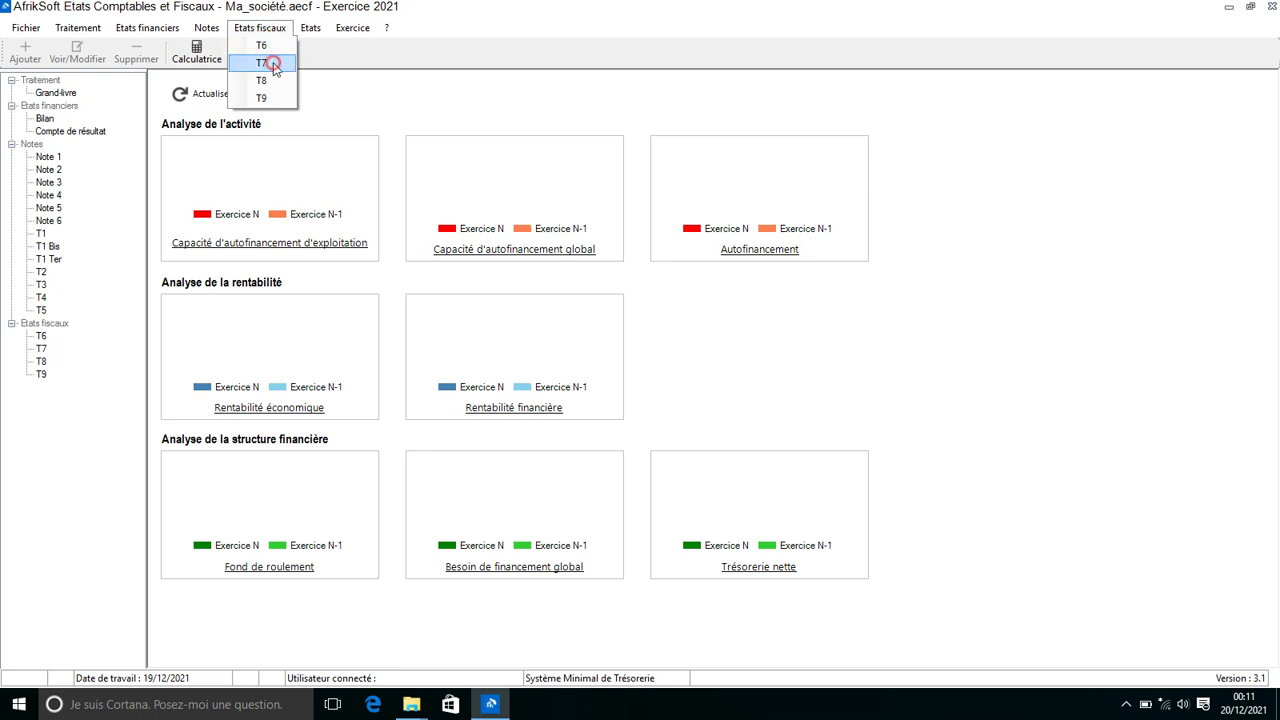
click(268, 62)
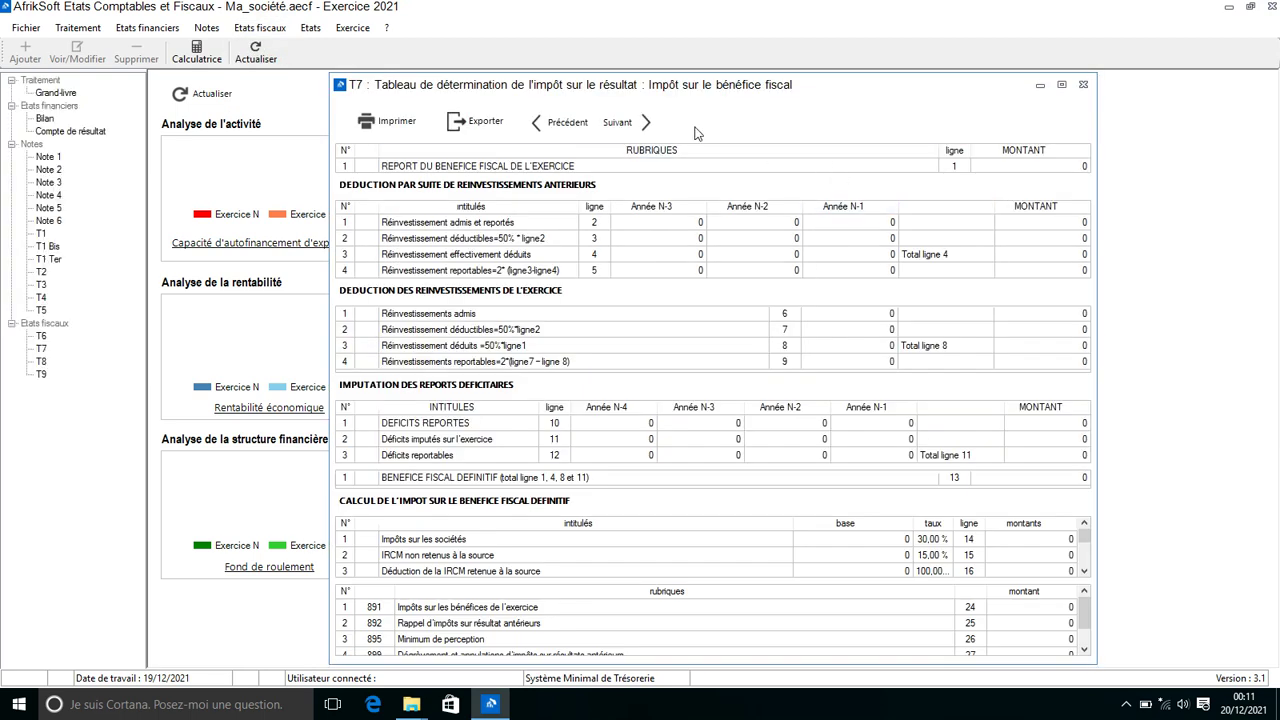
click(1083, 84)
click(272, 28)
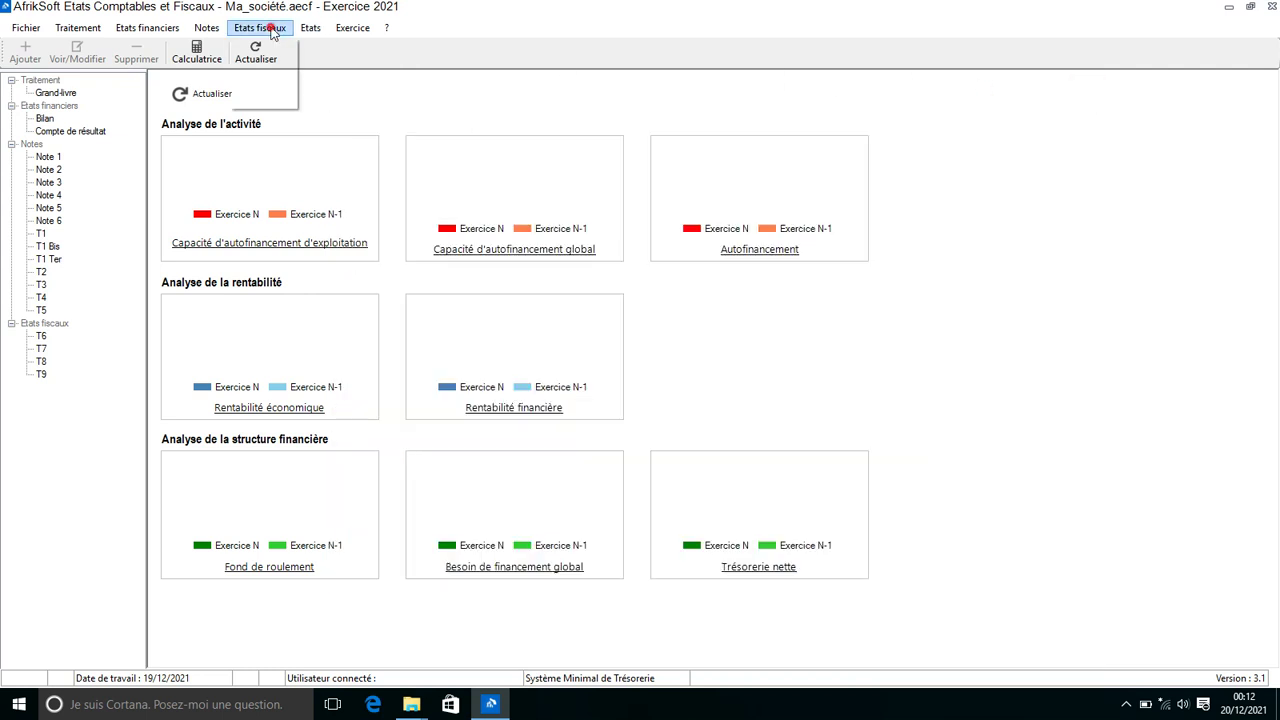
click(280, 77)
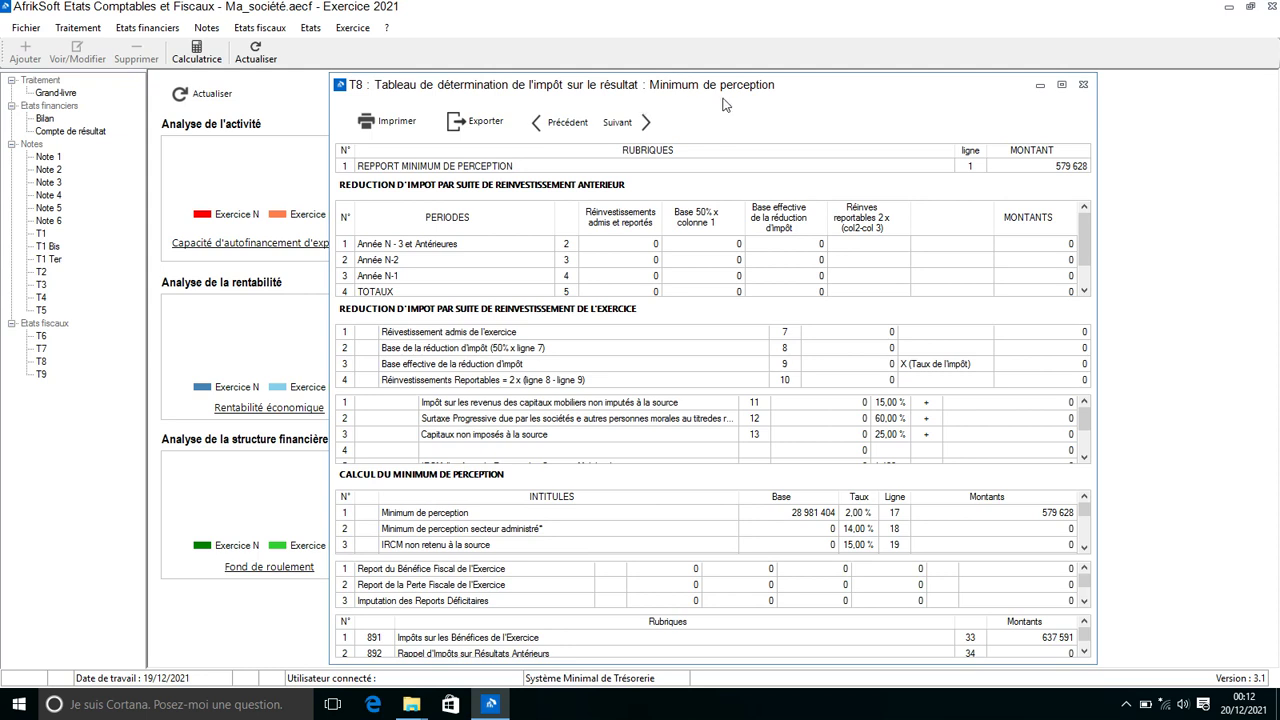
Step: Move on to statement T9, set February's principal income tax instalment (Acomptes, Principal 2) to 56 000, and close the table
click(647, 122)
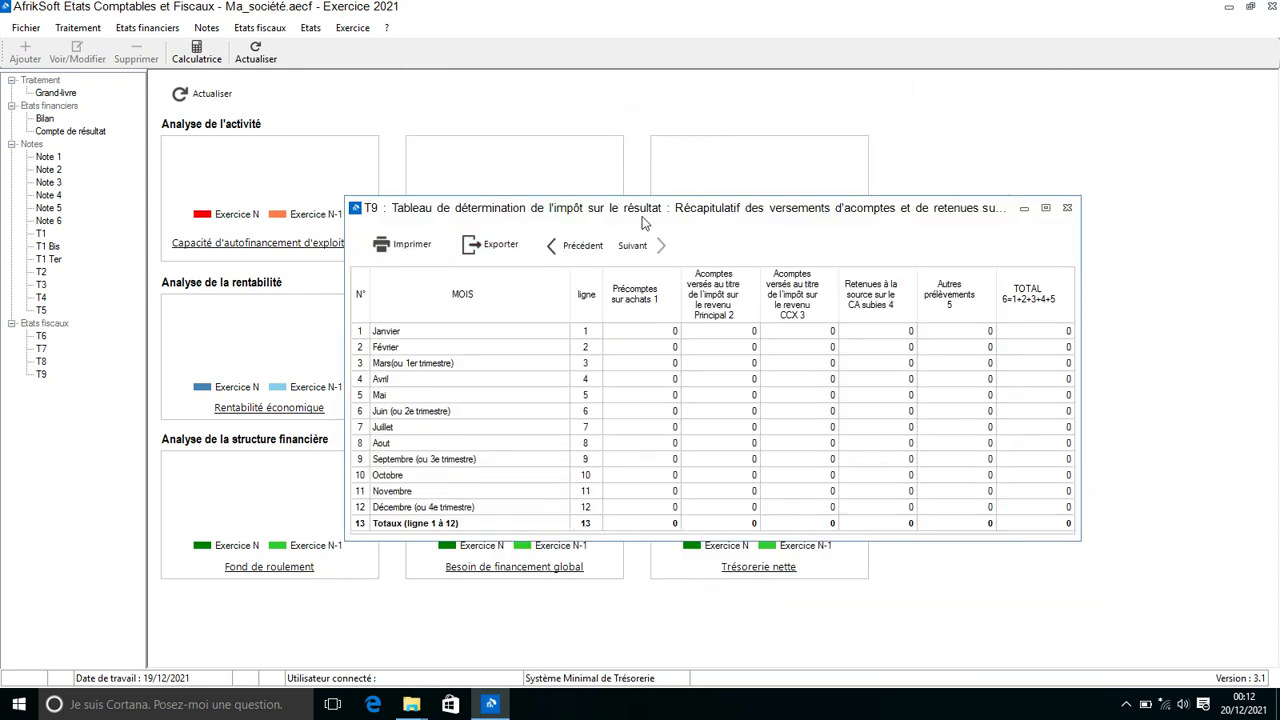
click(715, 350)
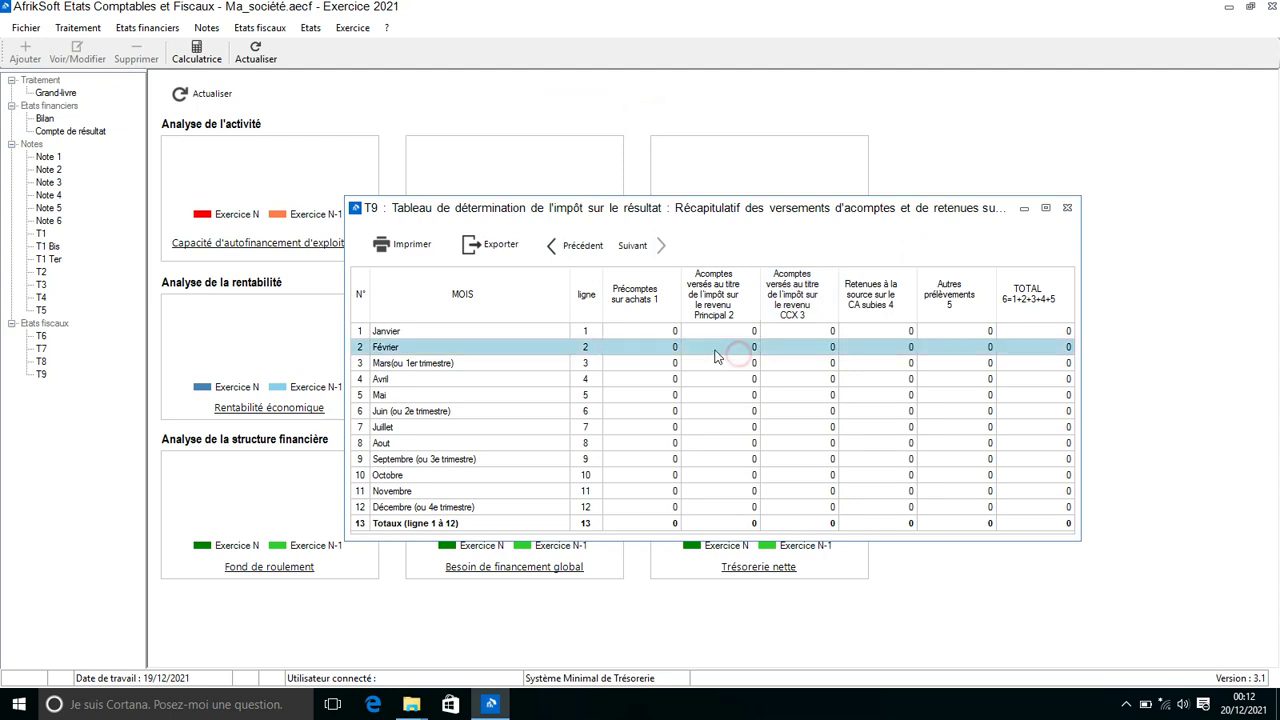
click(729, 349)
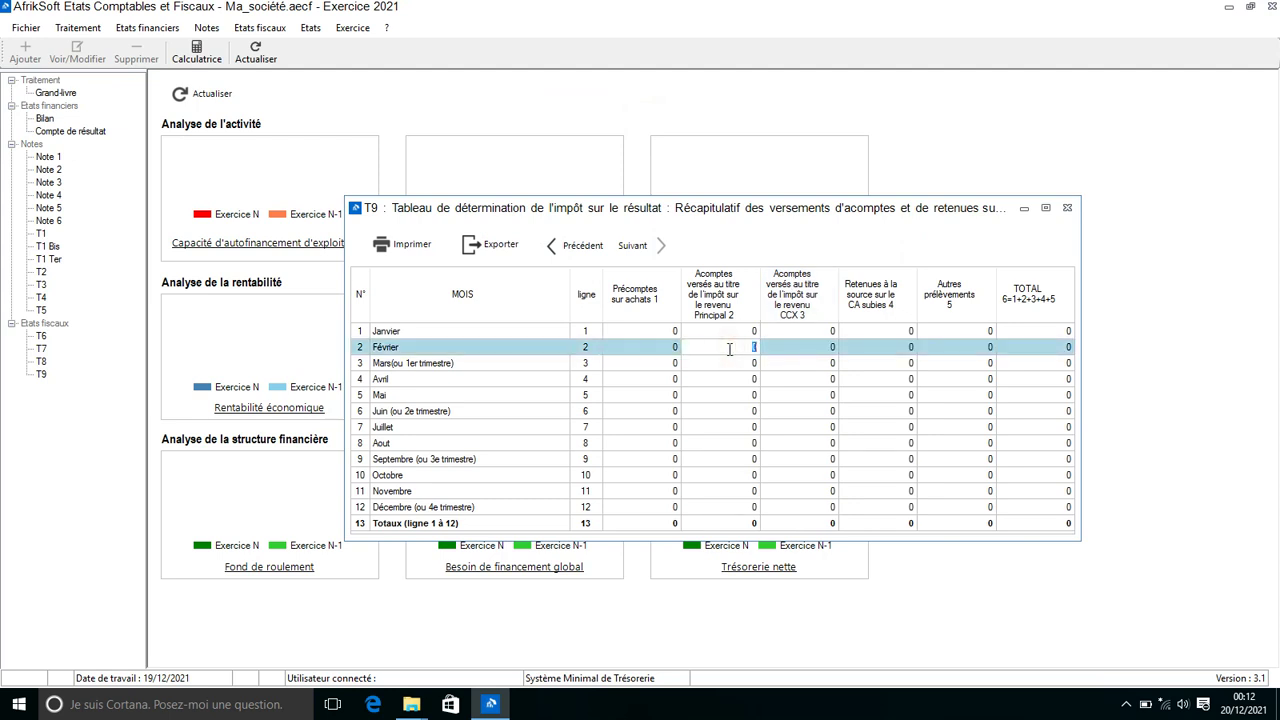
text(6 000)
key(Return)
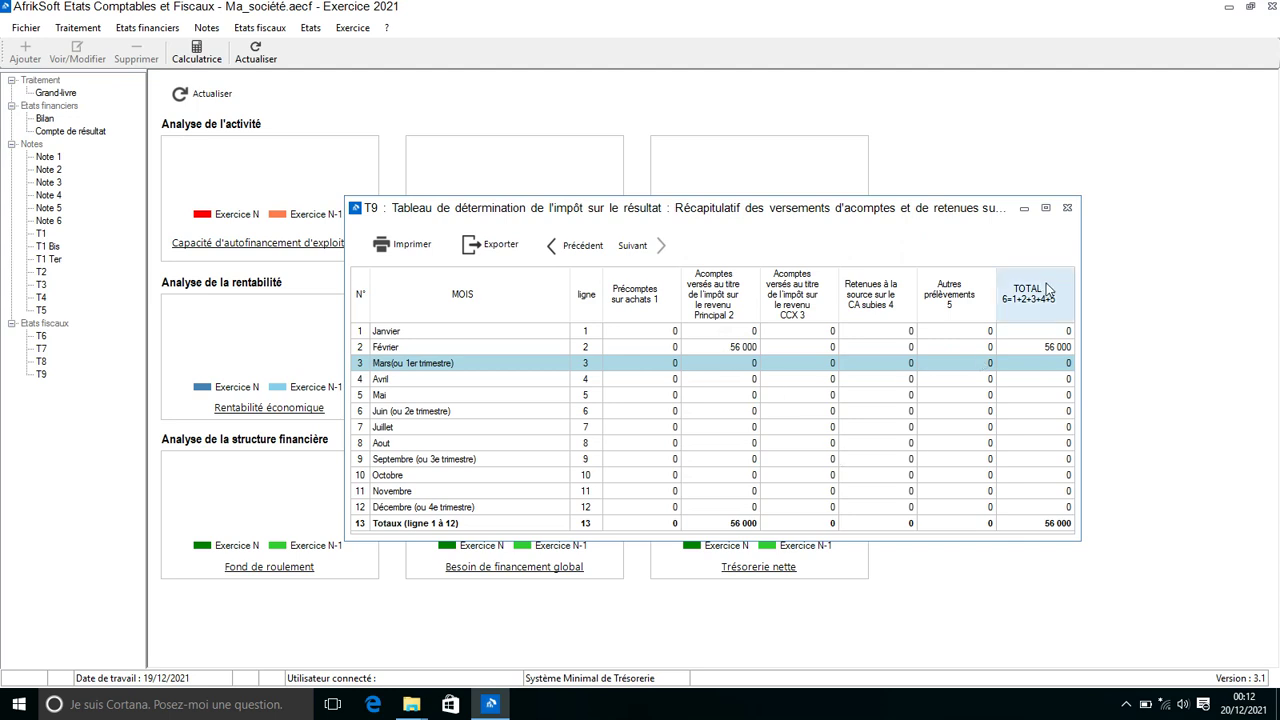
click(1067, 209)
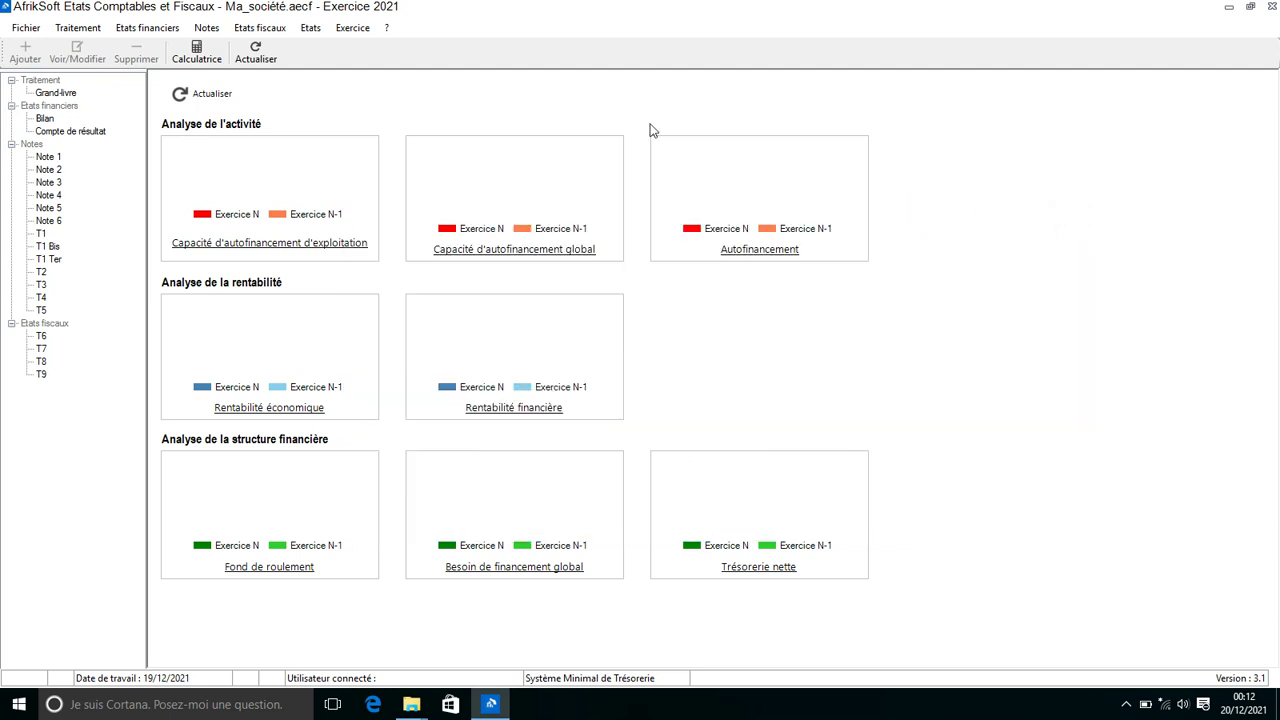
click(264, 30)
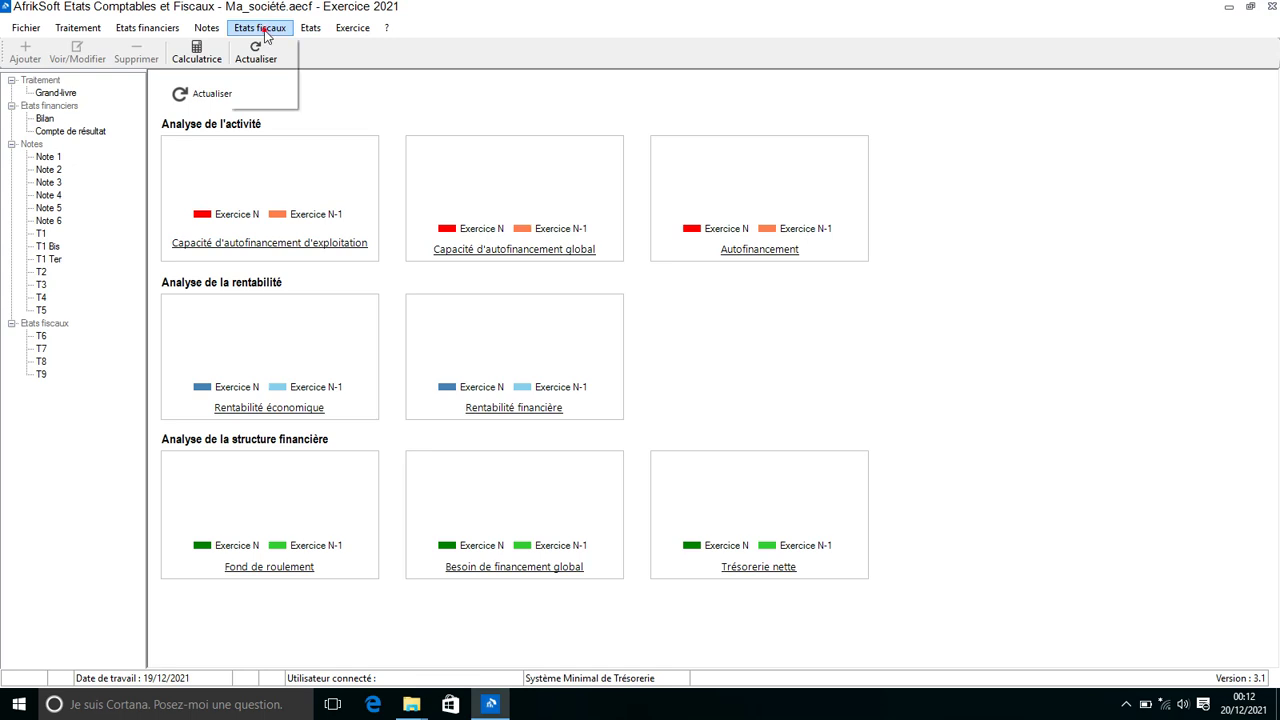
click(210, 30)
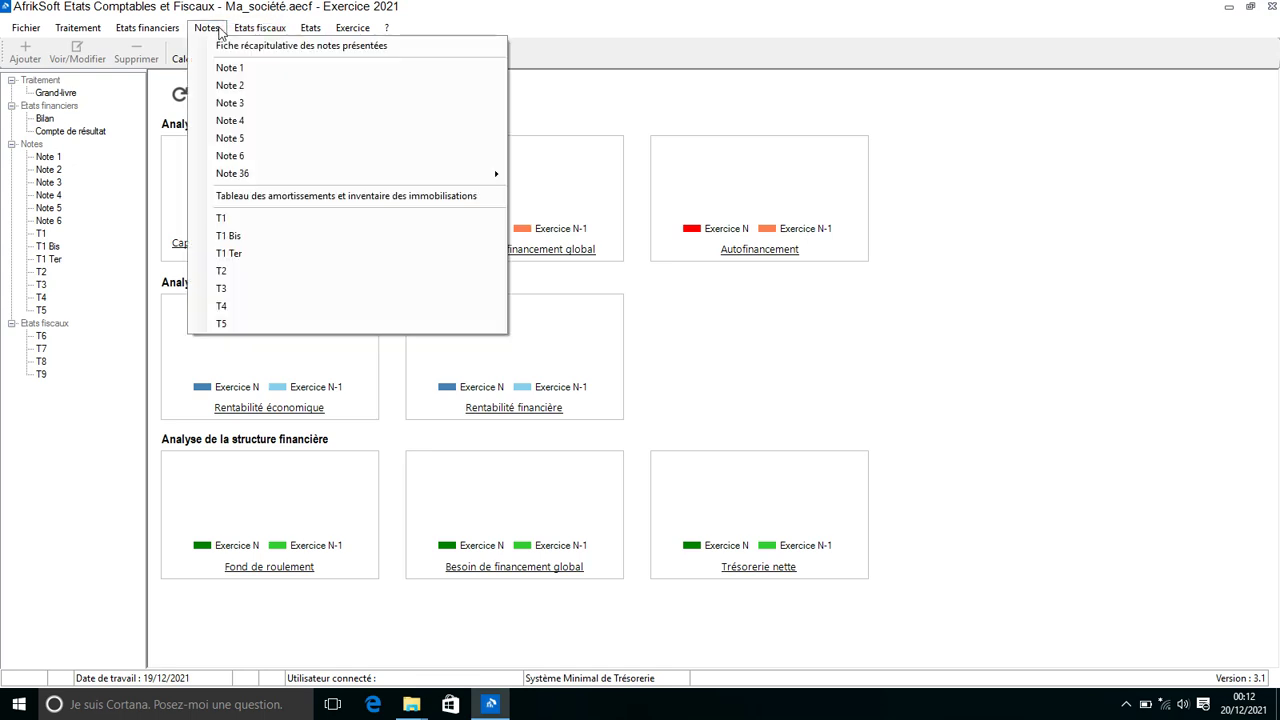
mouse_move(186, 33)
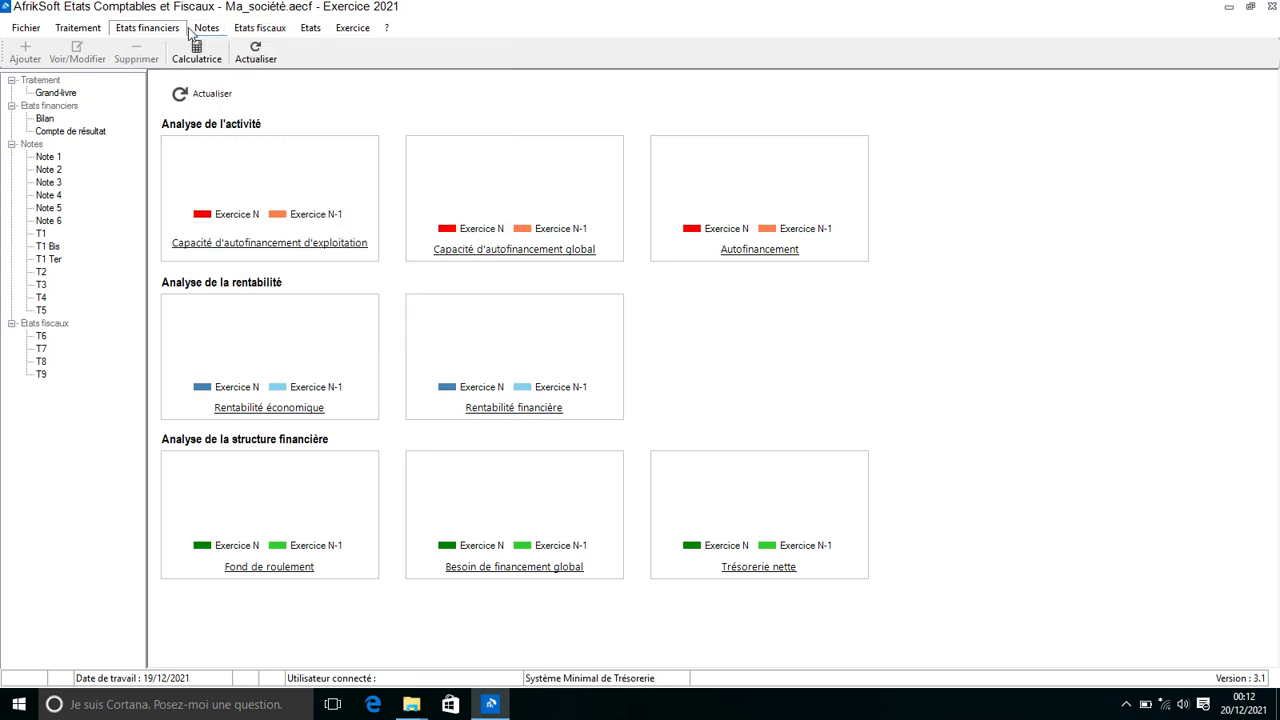
Step: View the print preview of the Informations générales report and close it
mouse_move(310, 33)
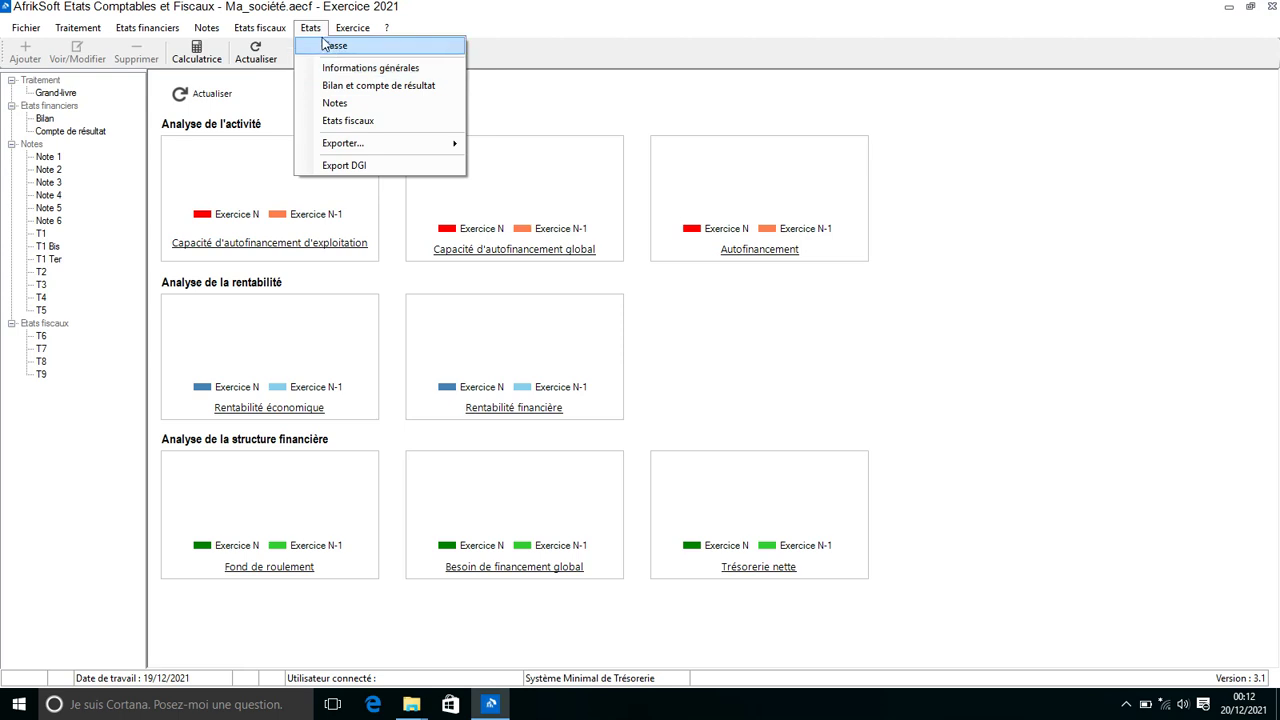
click(365, 73)
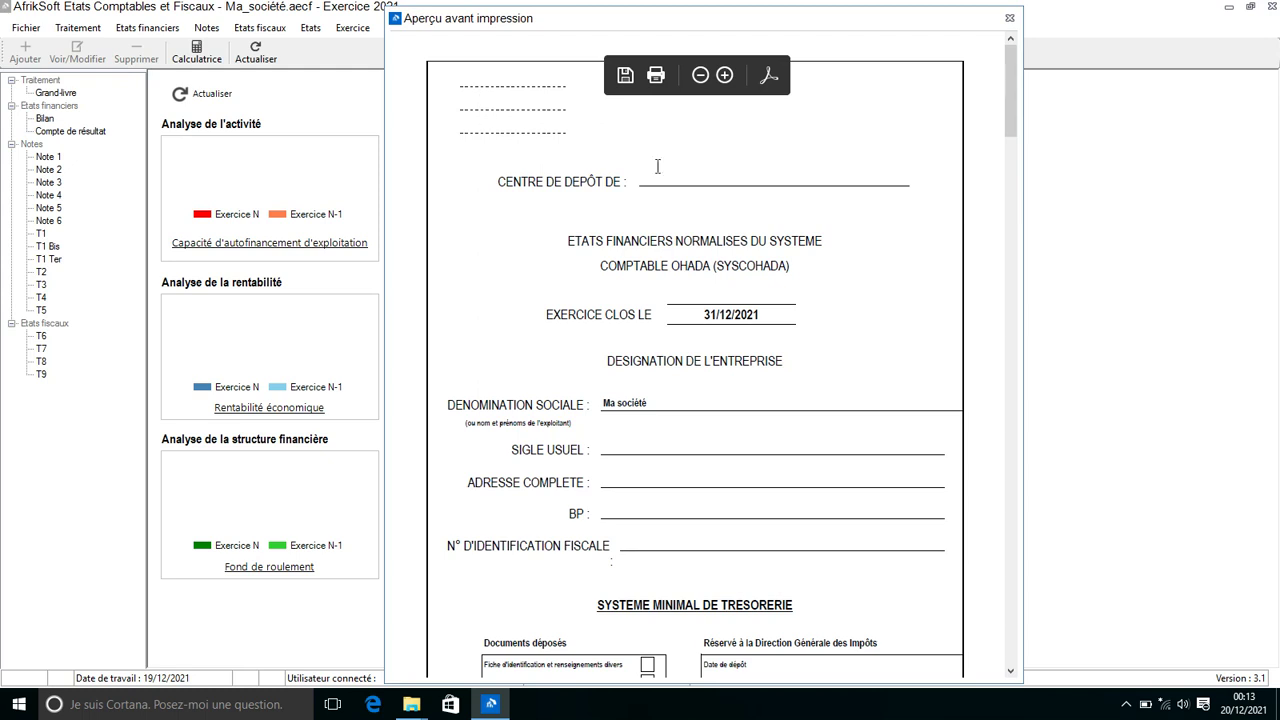
click(1010, 19)
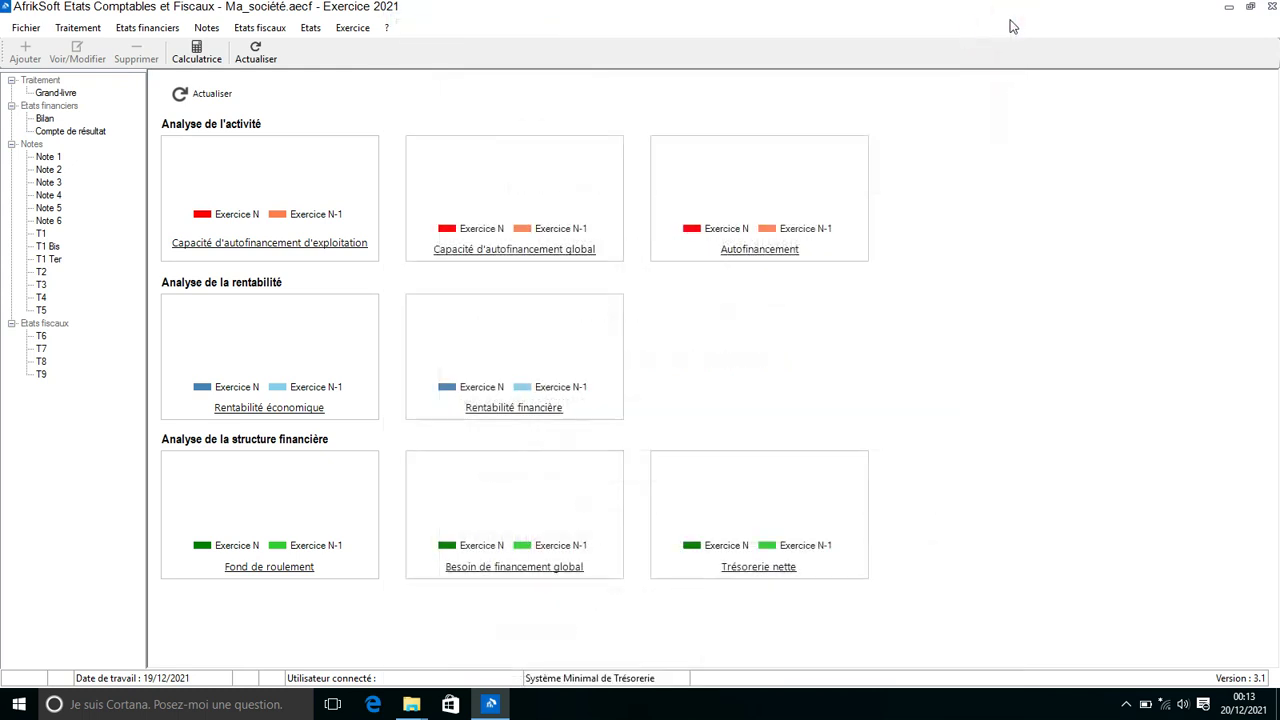
Step: In the company information's fiscal header, set République to REPUBLIQUE DU CAMEROUN and Ministère to MINISTERE DES FINANCES
click(27, 28)
click(114, 106)
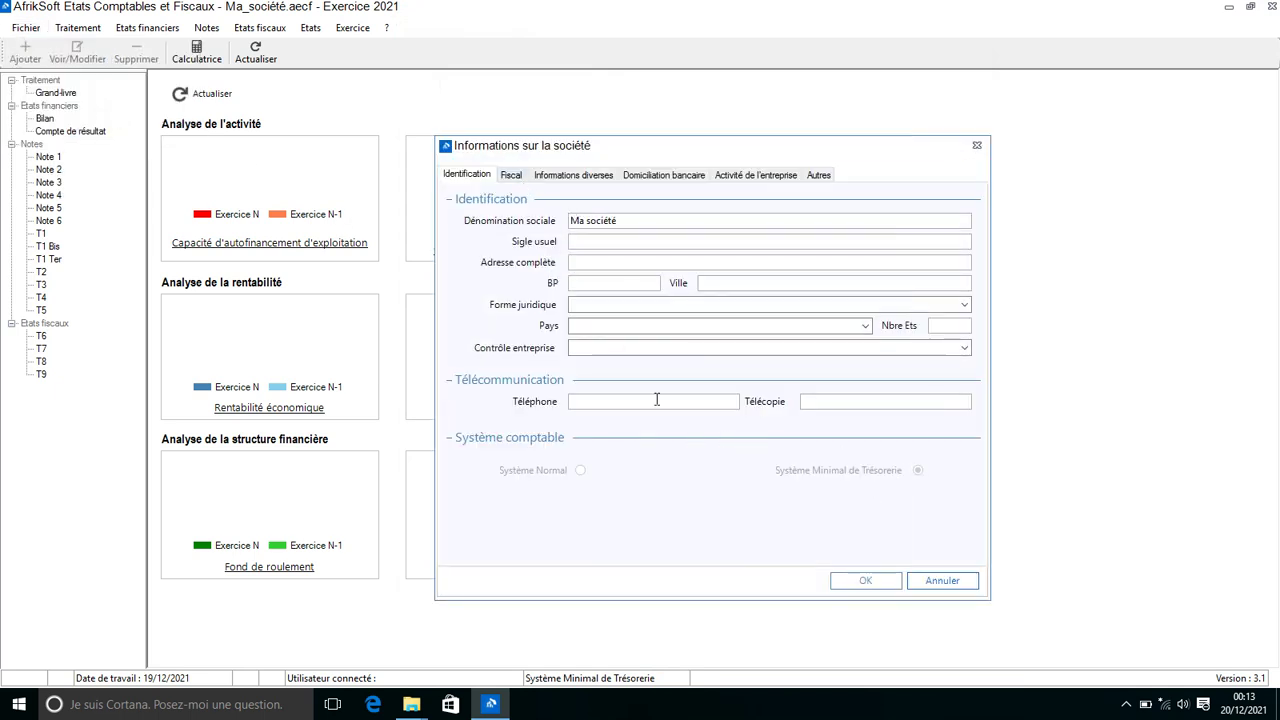
click(517, 176)
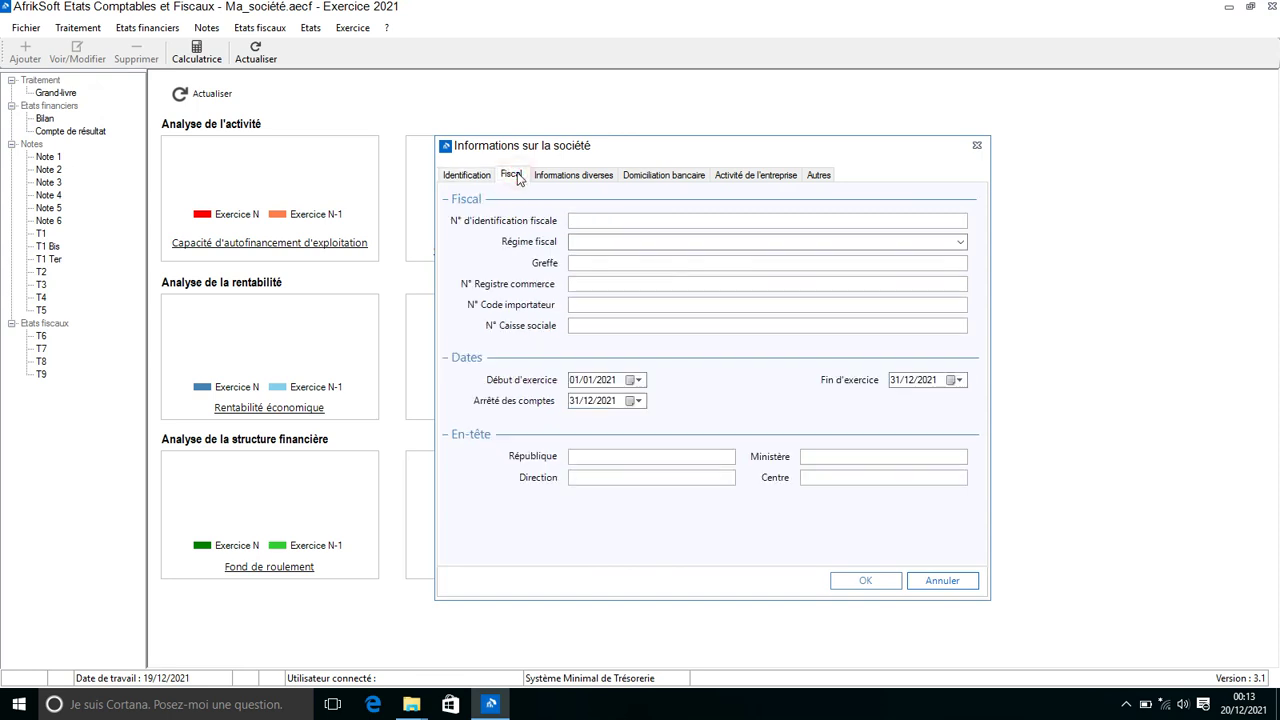
click(700, 457)
text(REPUBLIQUE DU CAMEROUN)
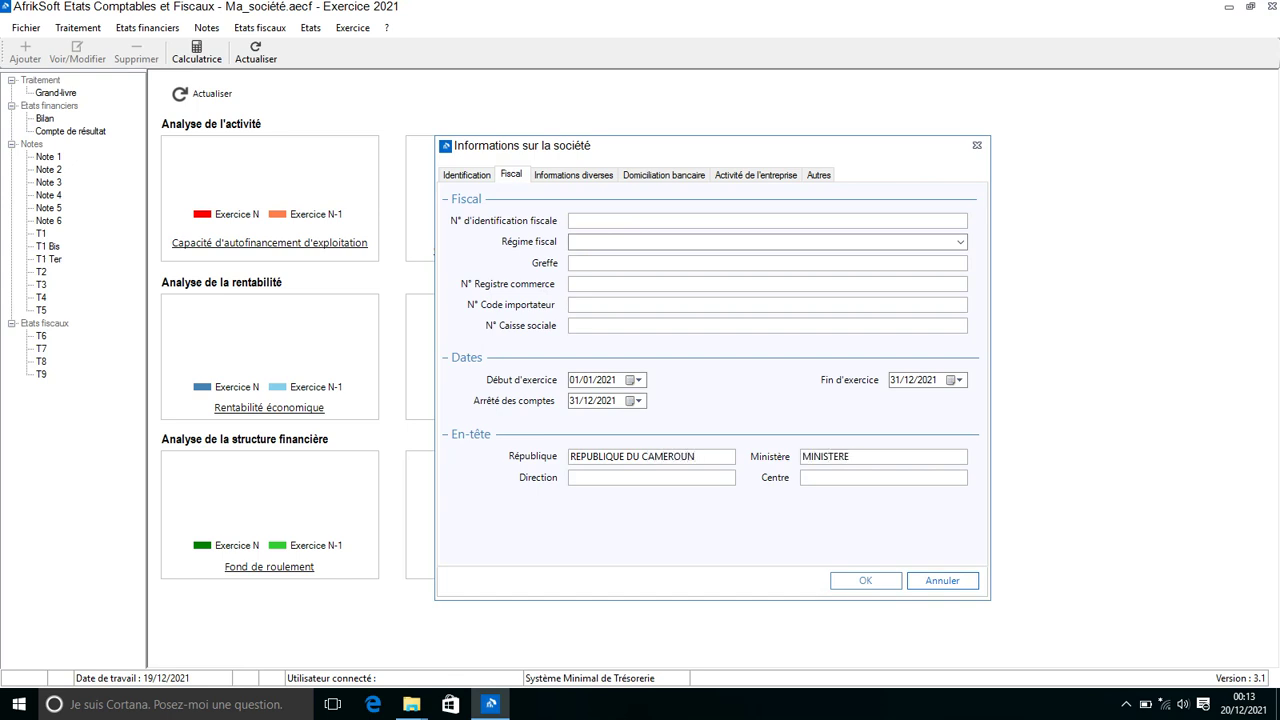
text(MINISTERE DES)
text( FINANCE)
Step: Set the header's Direction to DIRECTION GENERALE DES IMPÔTS and Centre to CDI 3, and save the company information
text(DIREC)
text(TION G)
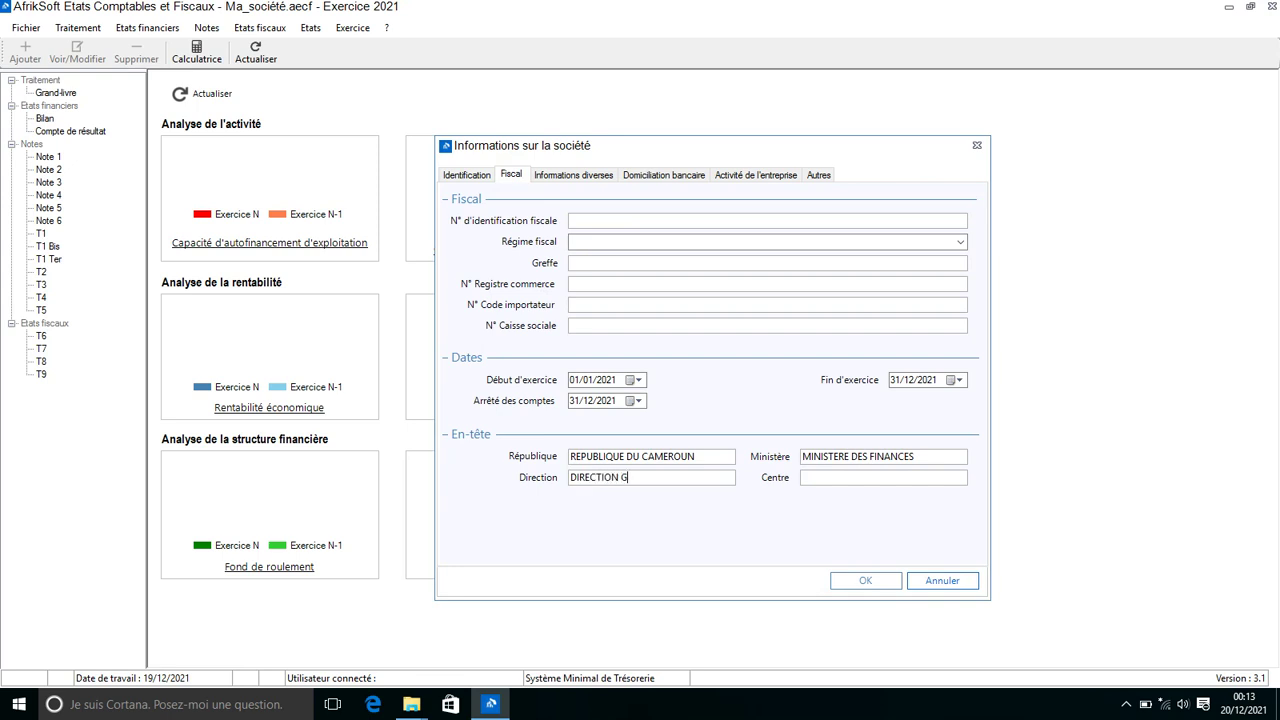
text(ENERALE DES IMPÔTS)
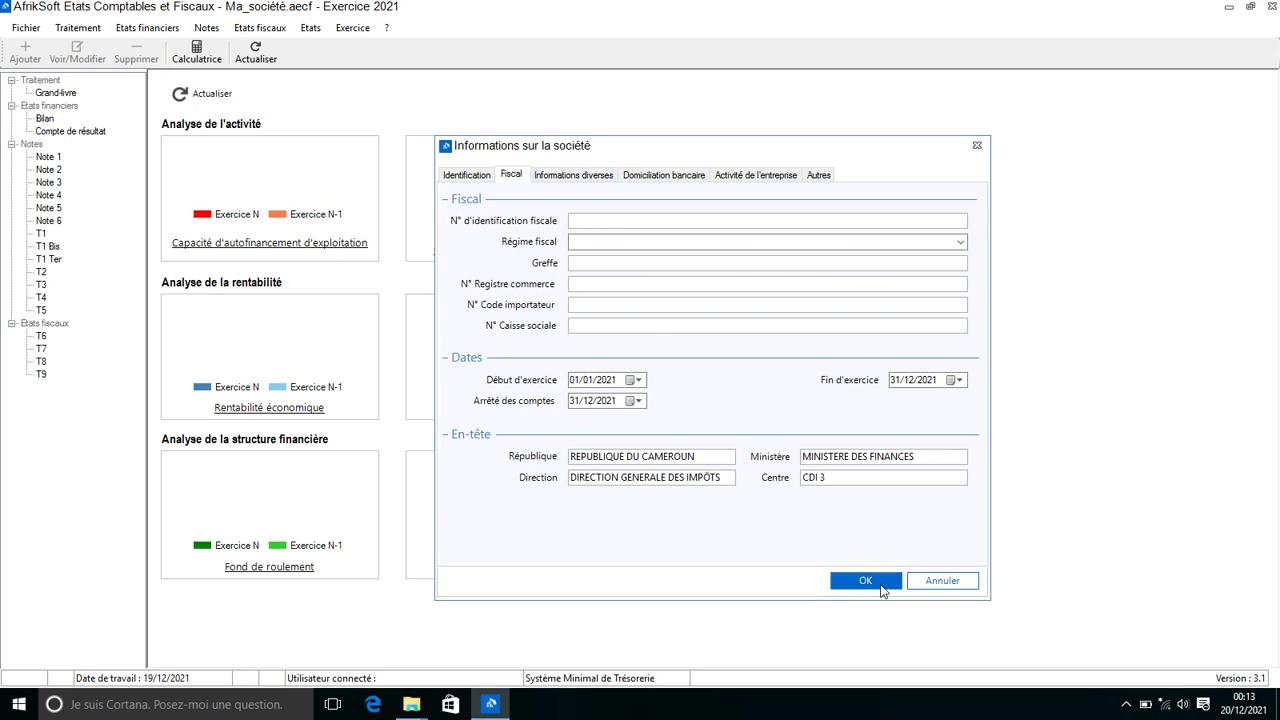
click(870, 583)
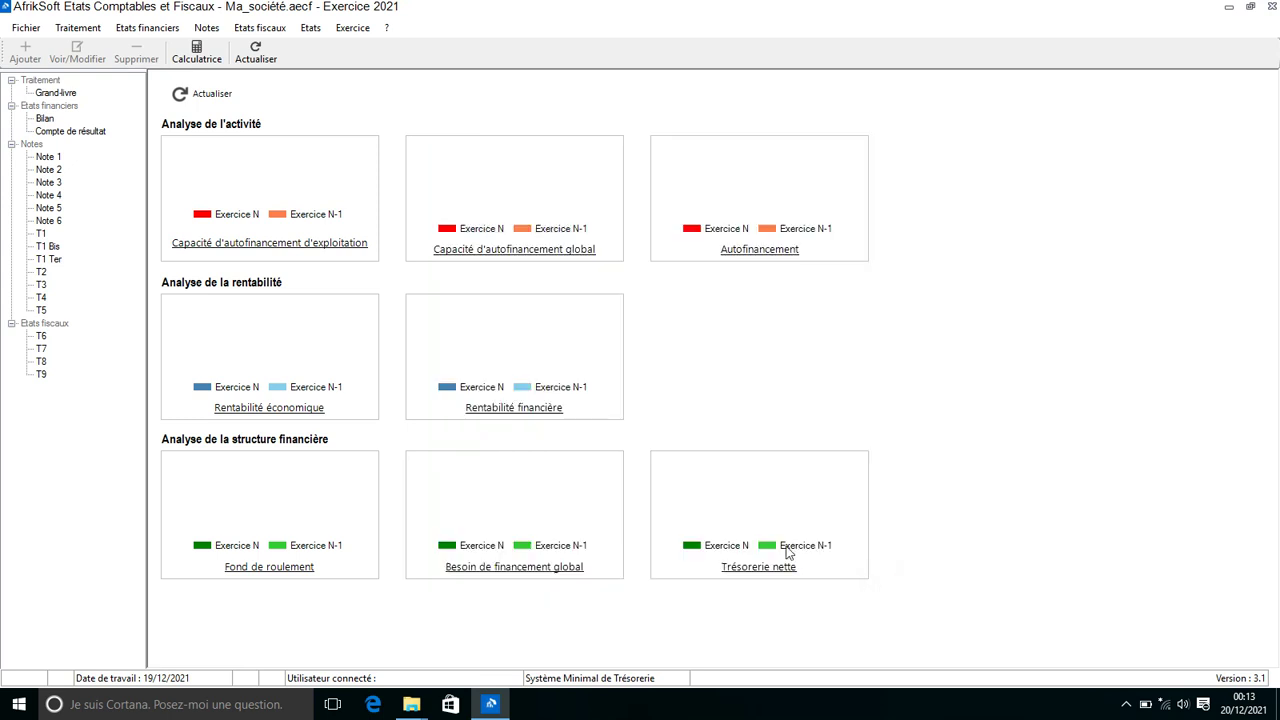
Step: Preview the Informations générales report again, examine it from the cover page through the Grille d'analyse des notes, and close the preview
click(310, 27)
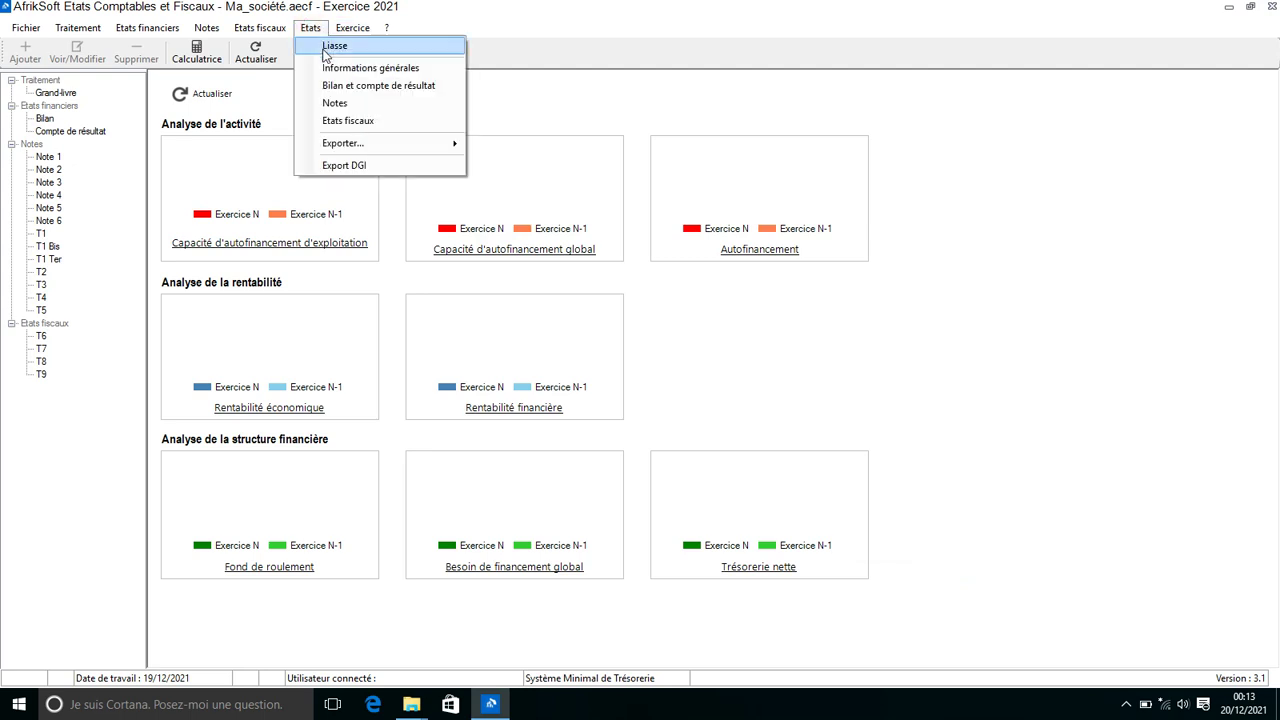
click(387, 72)
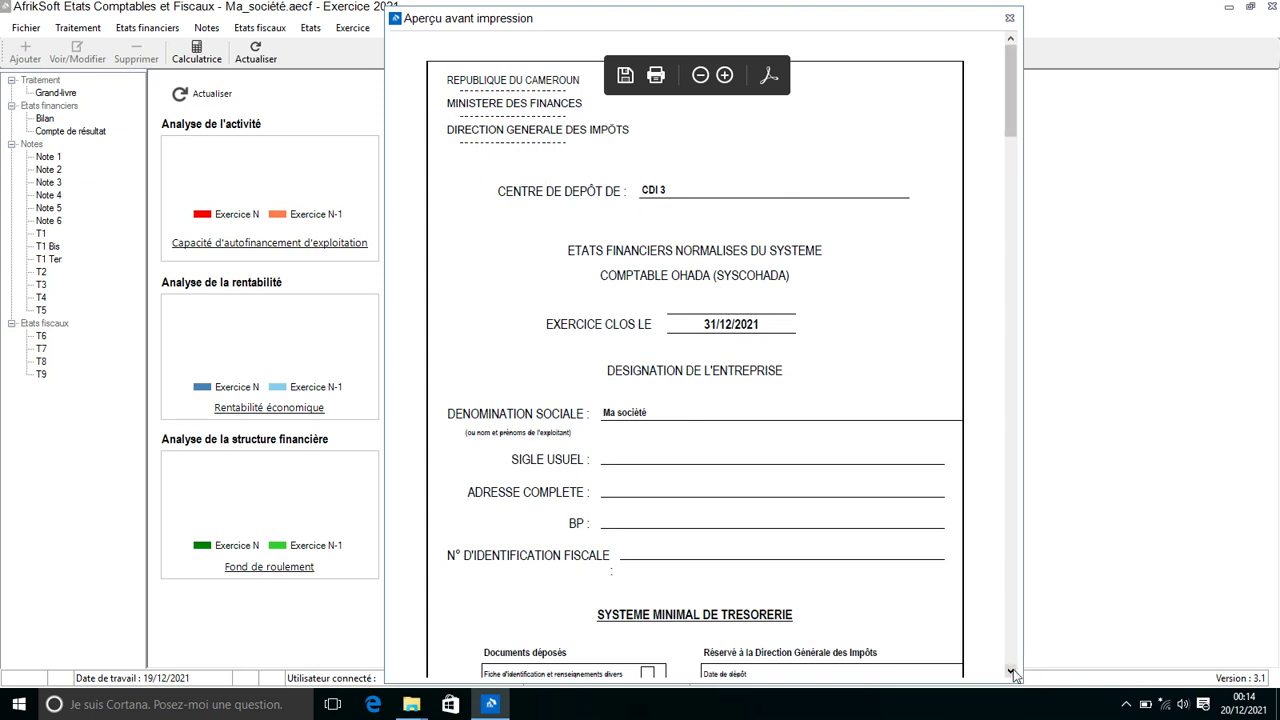
drag(1013, 673, 1014, 675)
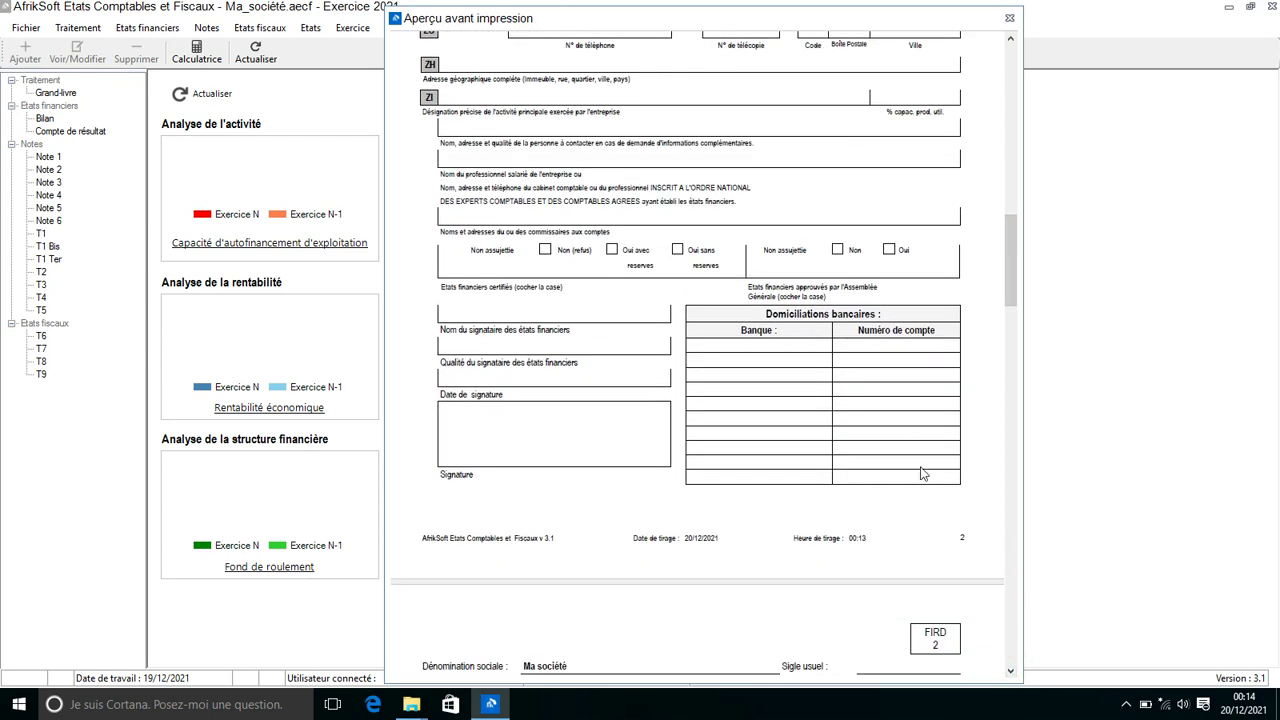
click(1012, 675)
click(1012, 675)
drag(1012, 675, 1012, 675)
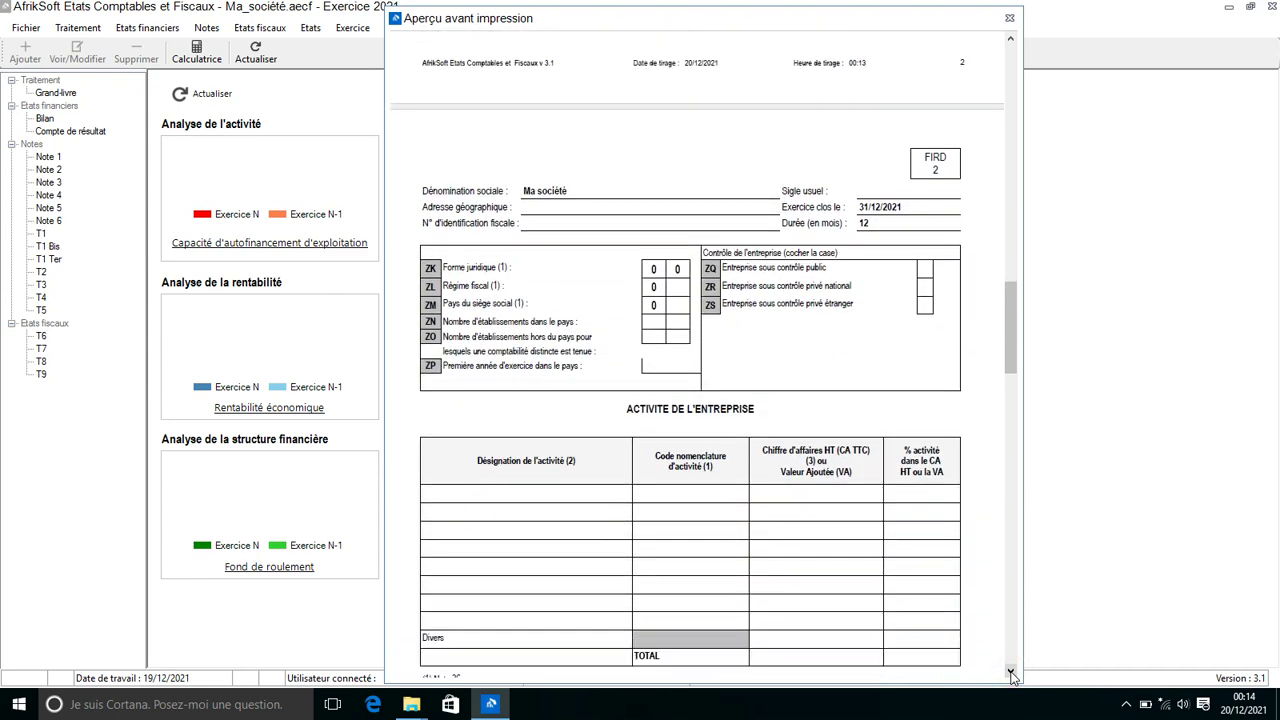
click(1012, 675)
click(1012, 675)
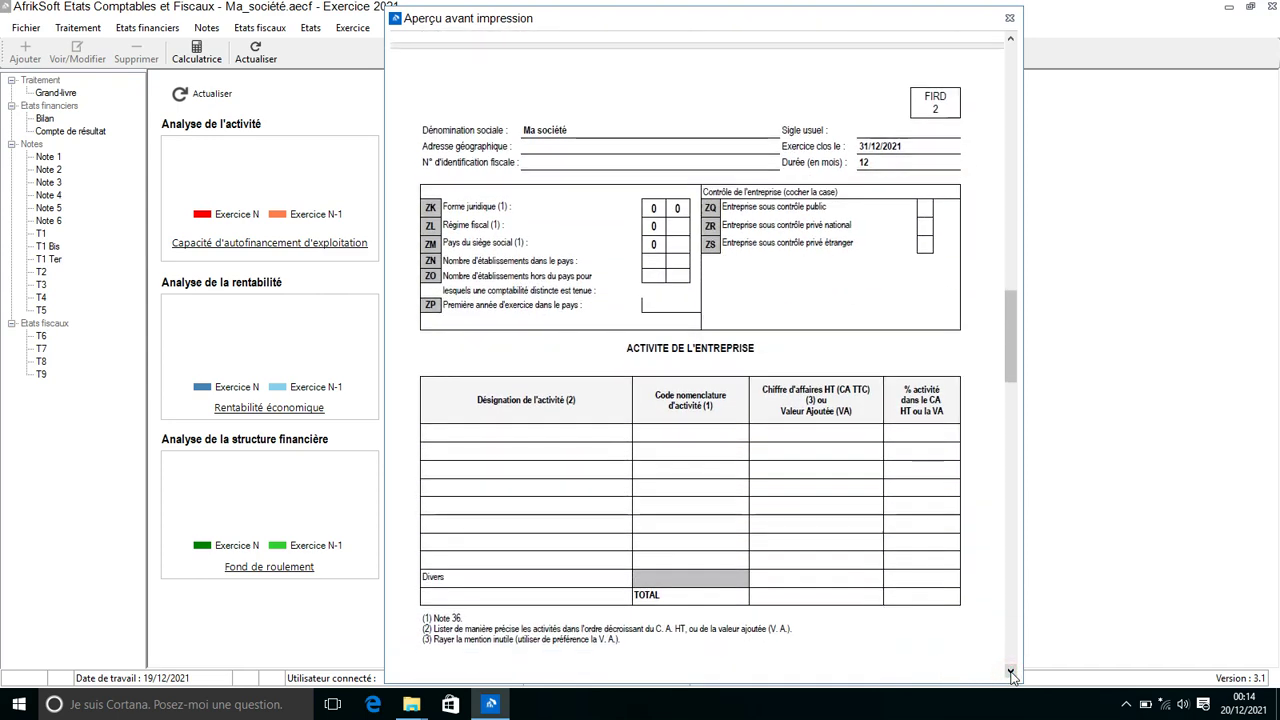
click(1012, 675)
click(1012, 675)
click(1012, 675)
click(1012, 675)
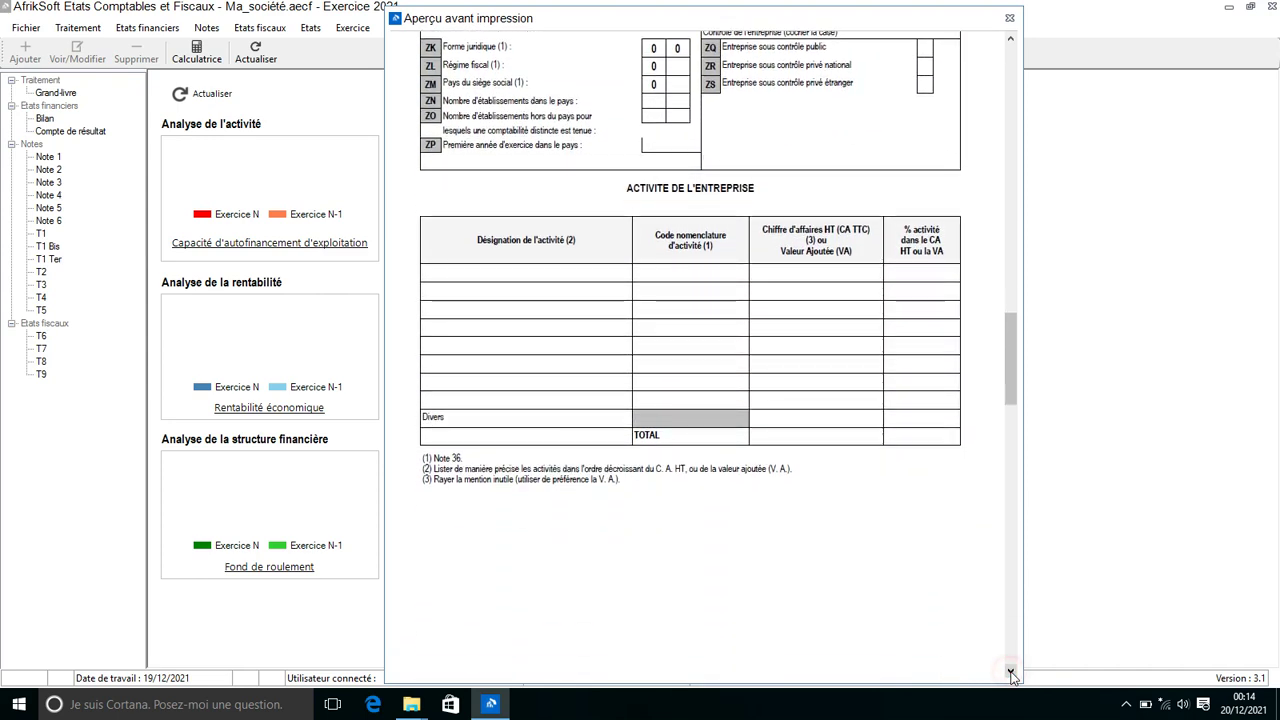
click(1012, 675)
click(1012, 675)
drag(1012, 675, 1012, 675)
mouse_move(796, 177)
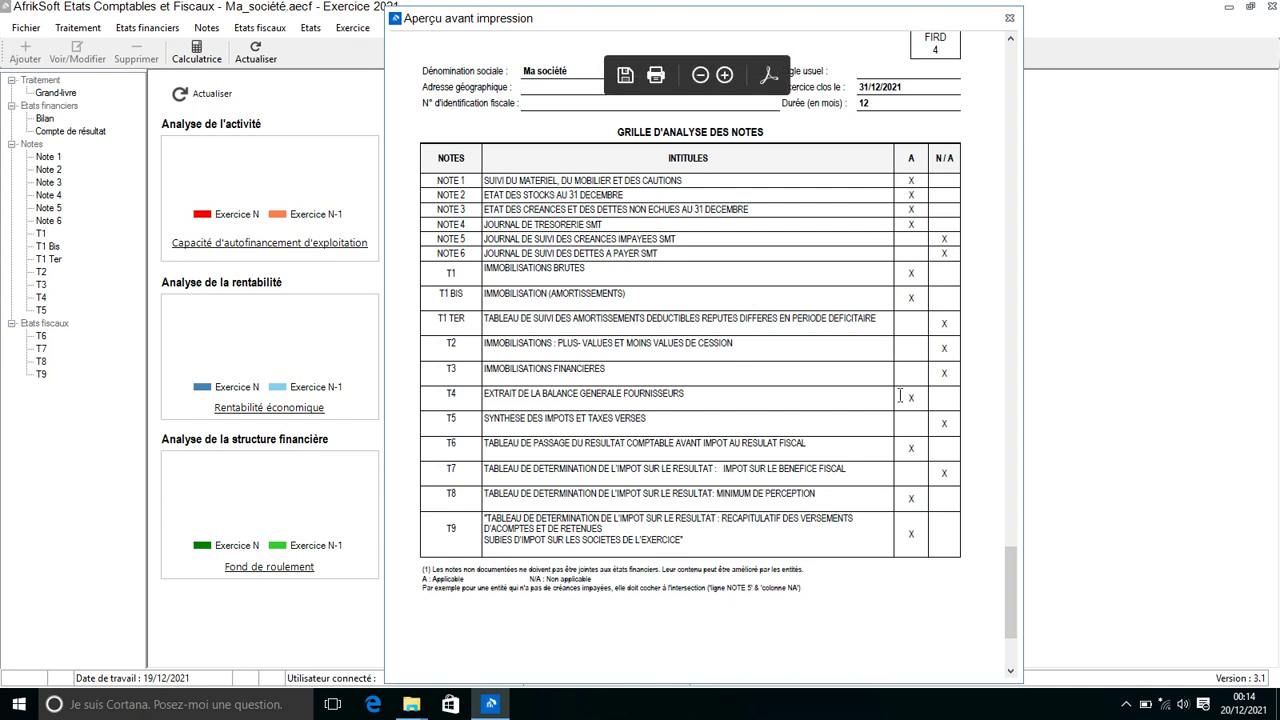
click(1009, 18)
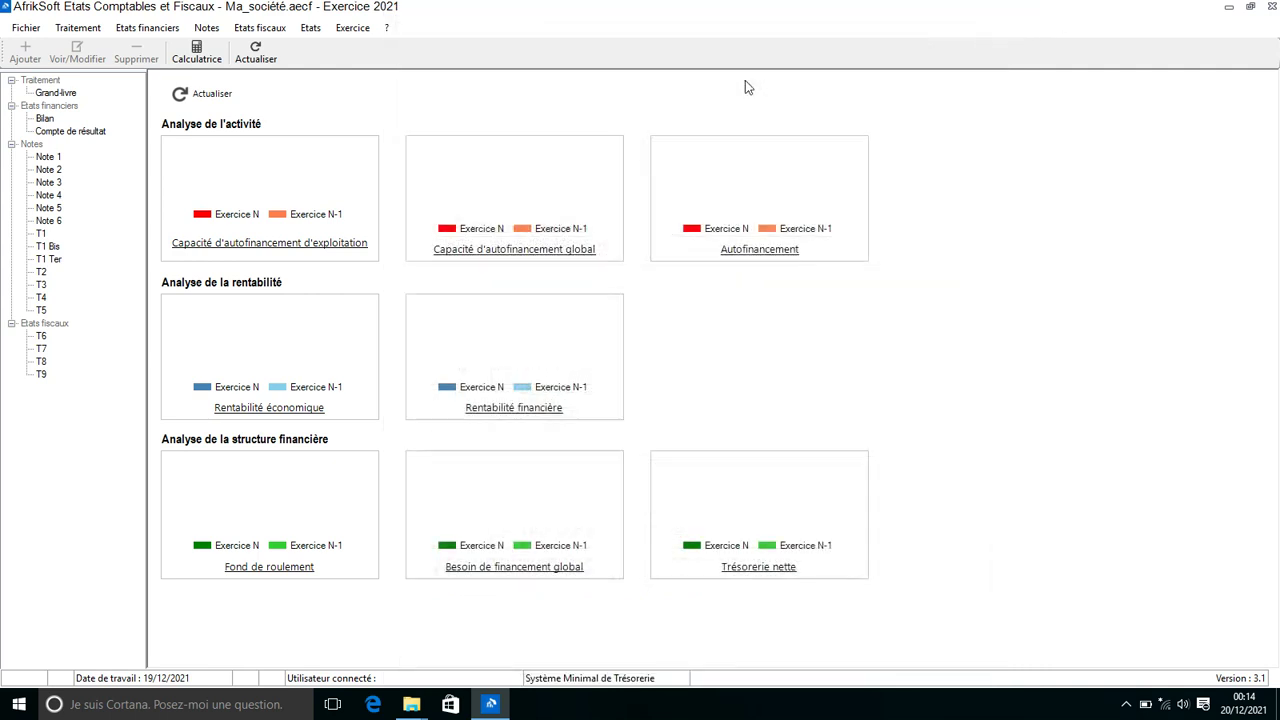
Step: Examine the print preview of the Bilan et compte de résultat report, and close it
click(310, 27)
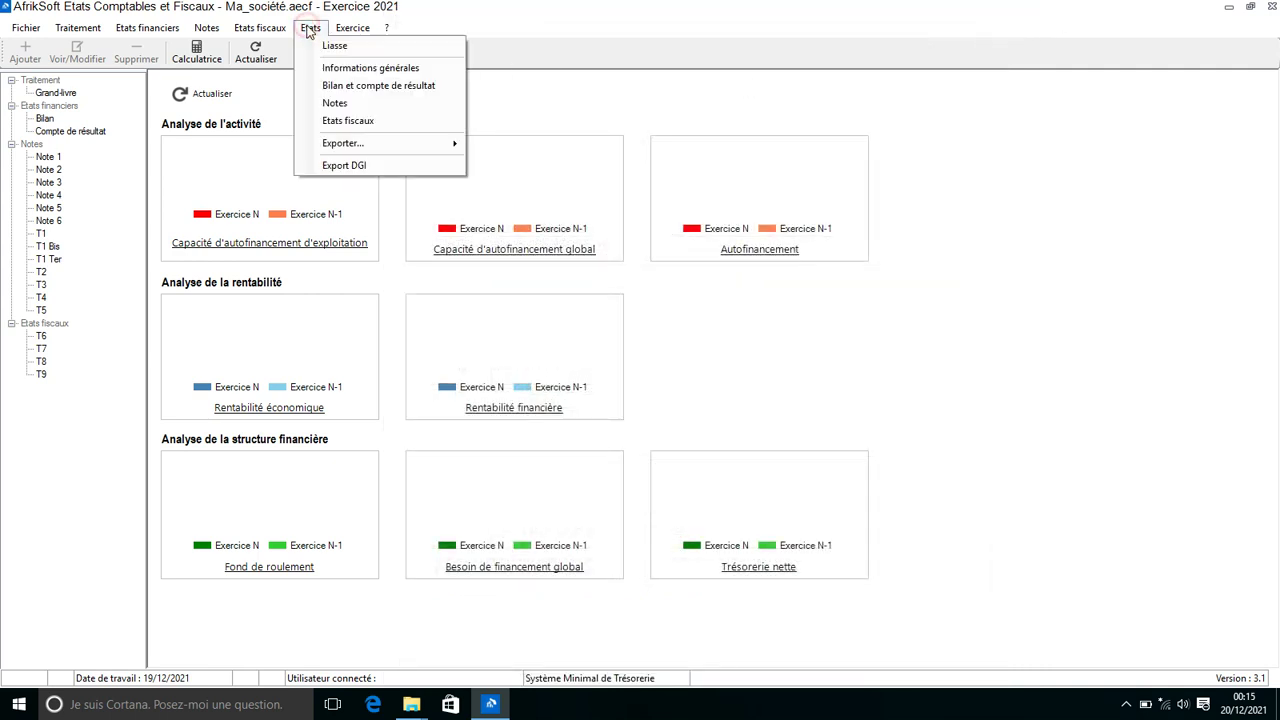
click(394, 88)
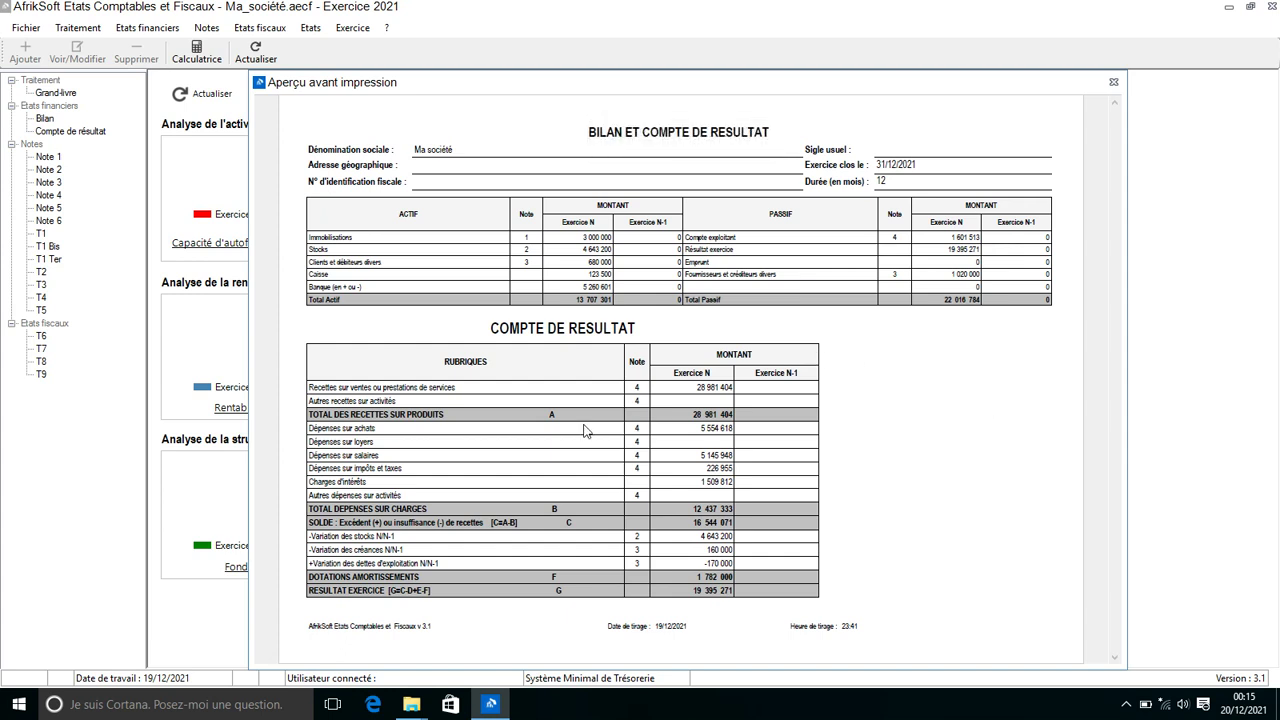
mouse_move(607, 233)
mouse_move(661, 188)
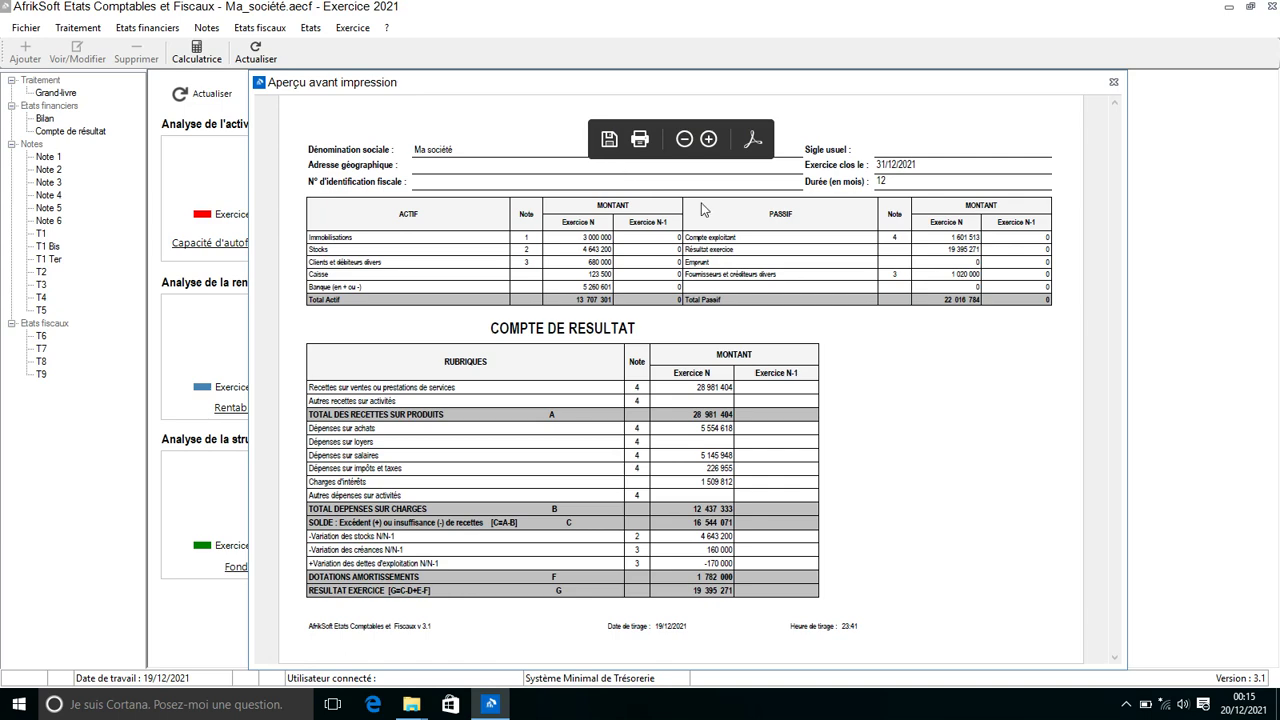
click(1113, 82)
Step: Preview the complete Liasse report and examine it from the cover page to the journal entry listing
click(310, 27)
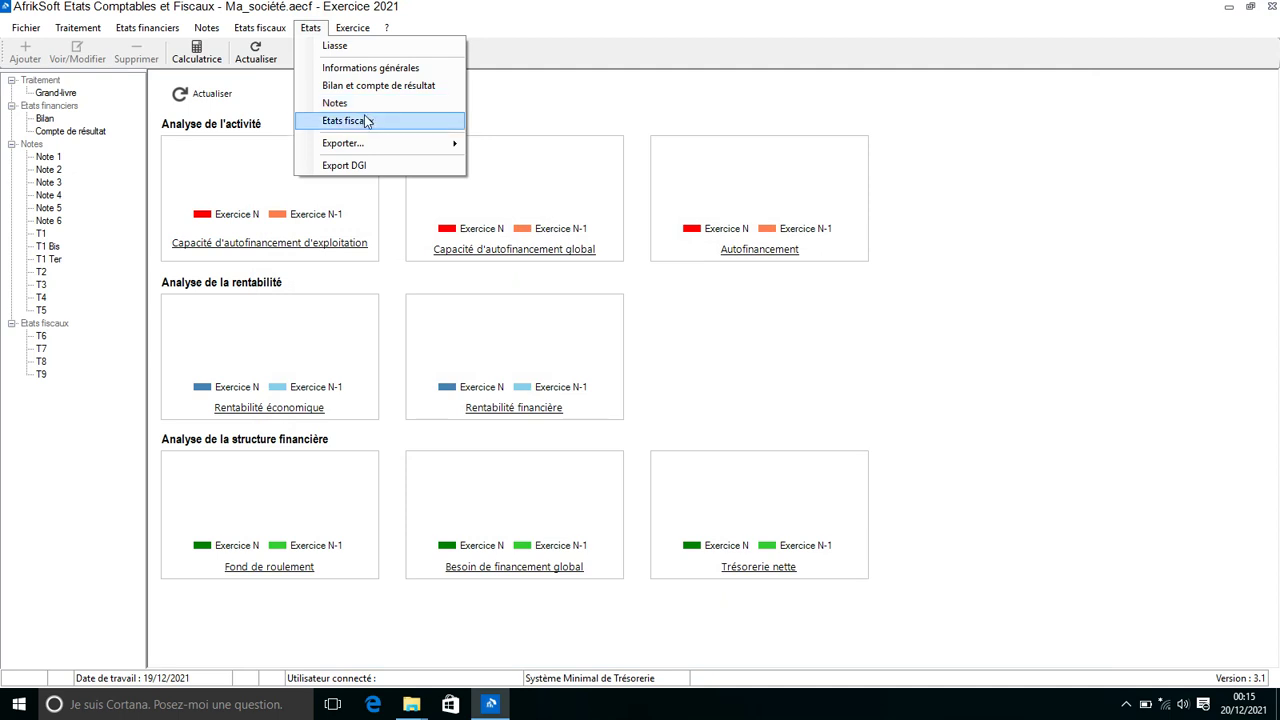
click(373, 46)
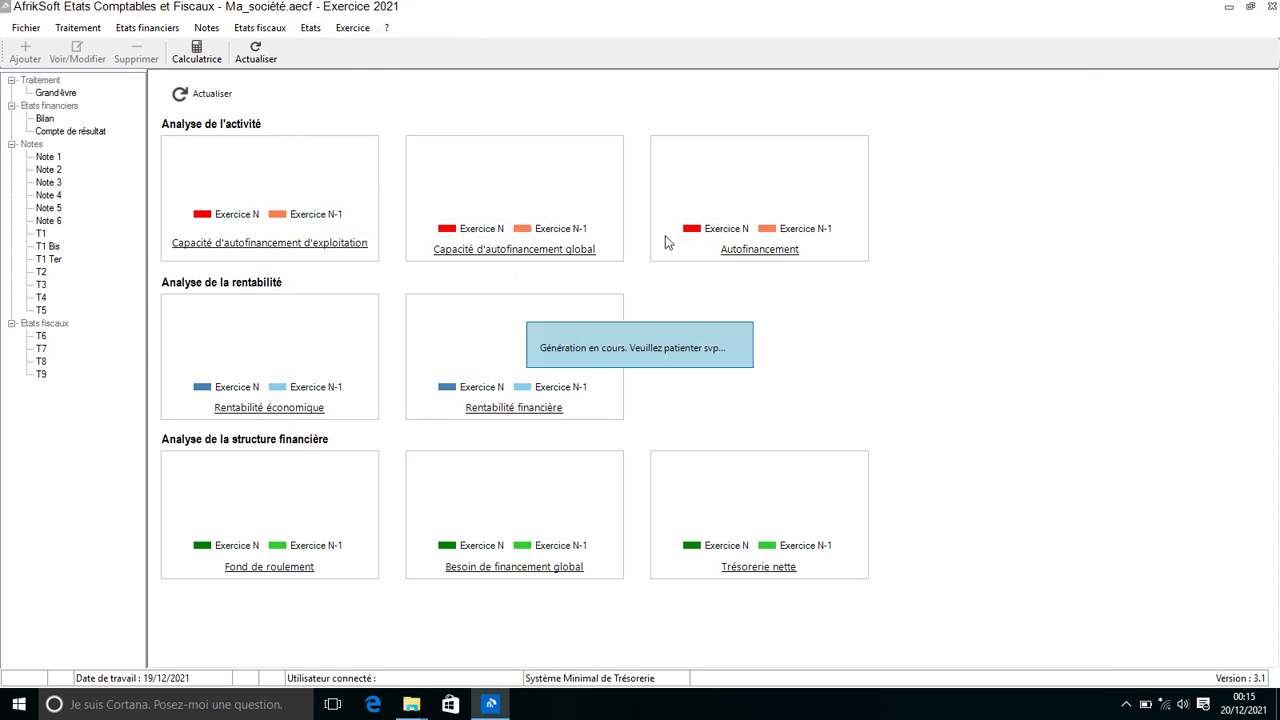
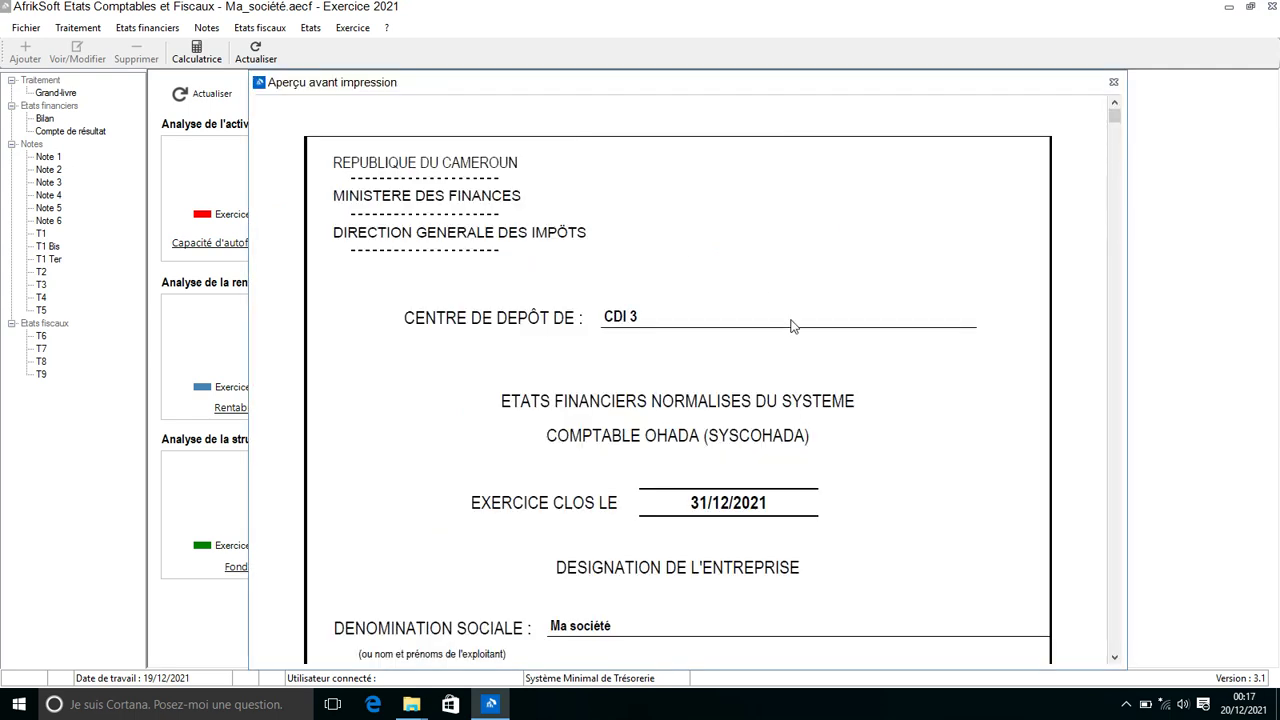
mouse_move(334, 186)
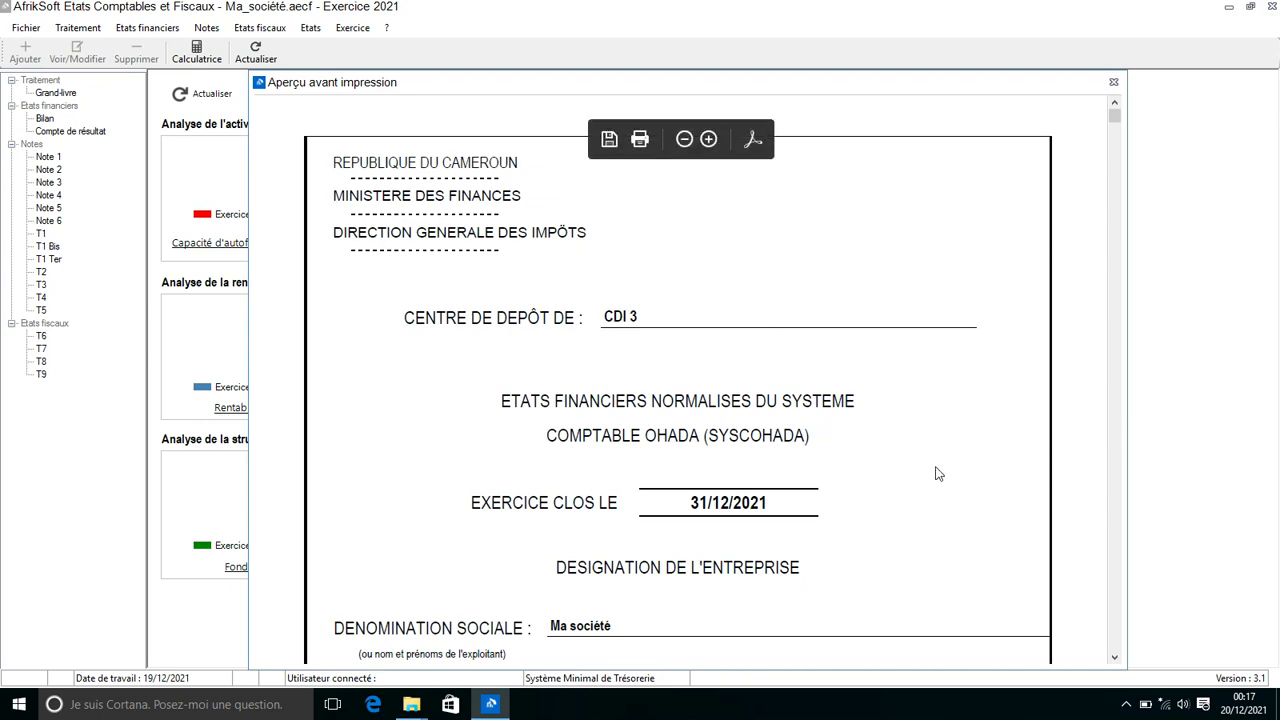
click(1114, 659)
drag(1114, 659, 1117, 662)
click(1116, 662)
click(1116, 662)
click(1116, 662)
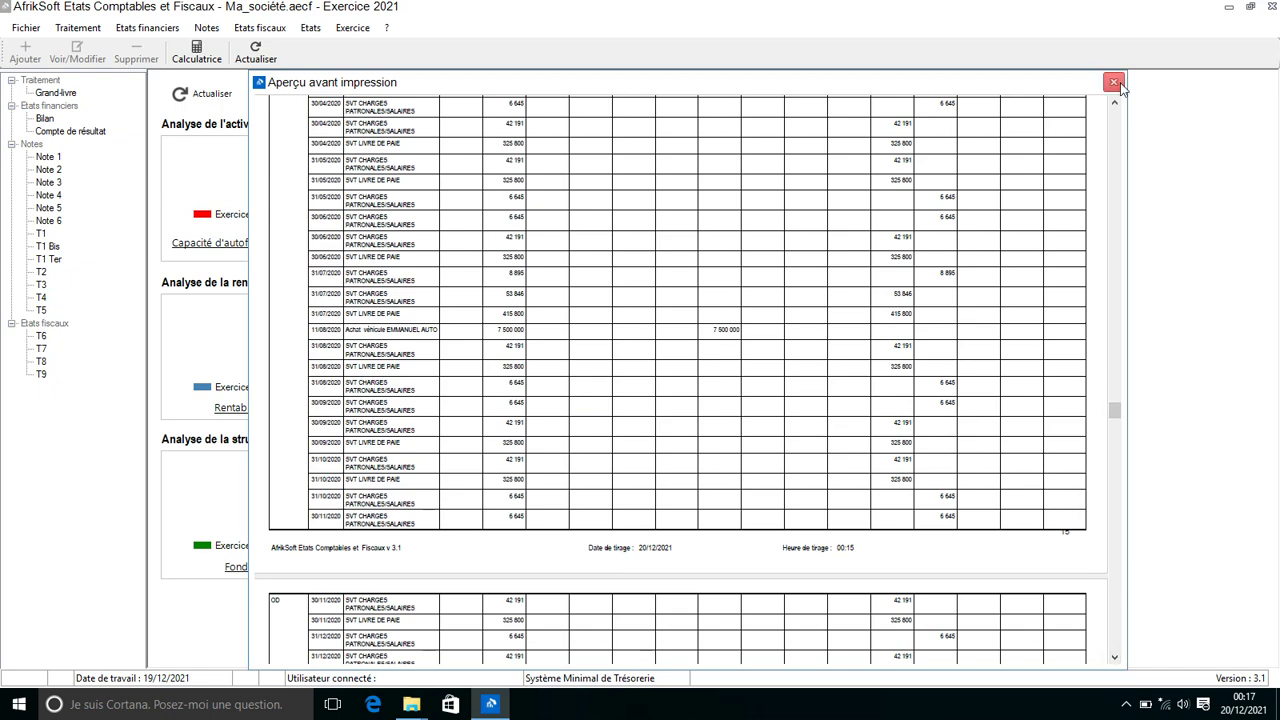
Step: Examine the CAI, OD and VTE journal entries in the Liasse preview through to the TOTAL line
drag(1117, 100, 1117, 104)
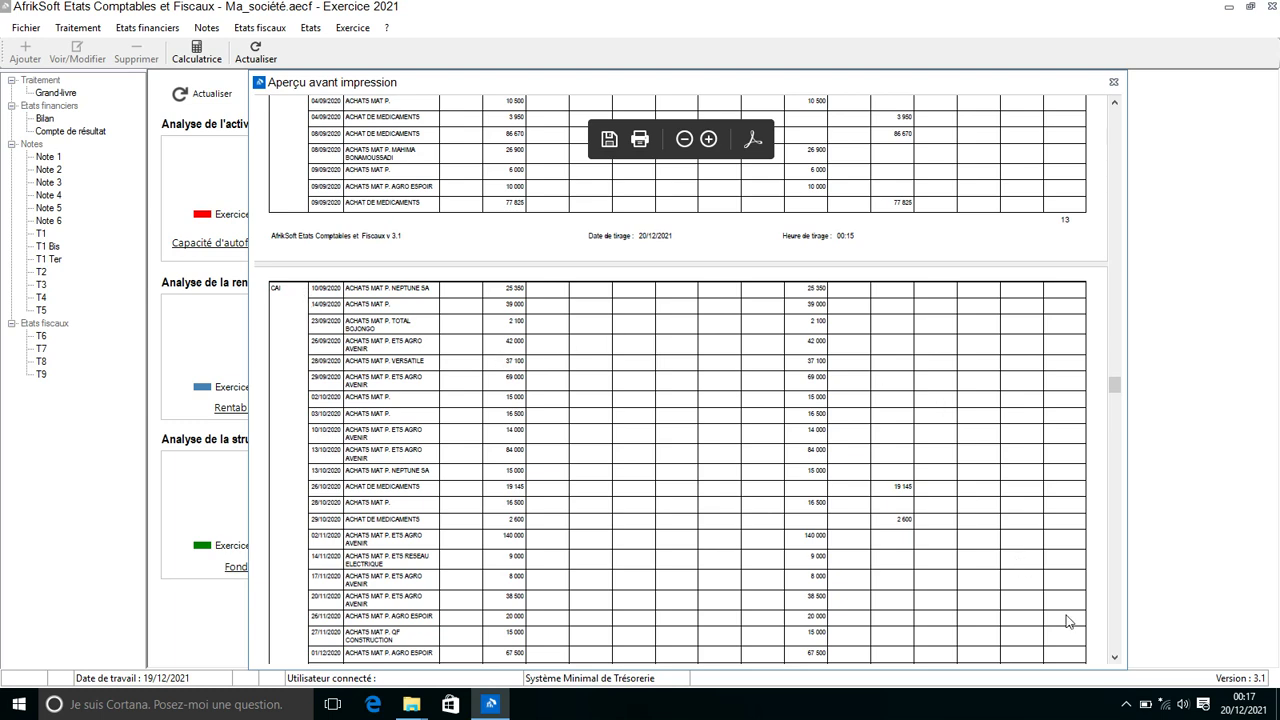
drag(1116, 657, 1117, 656)
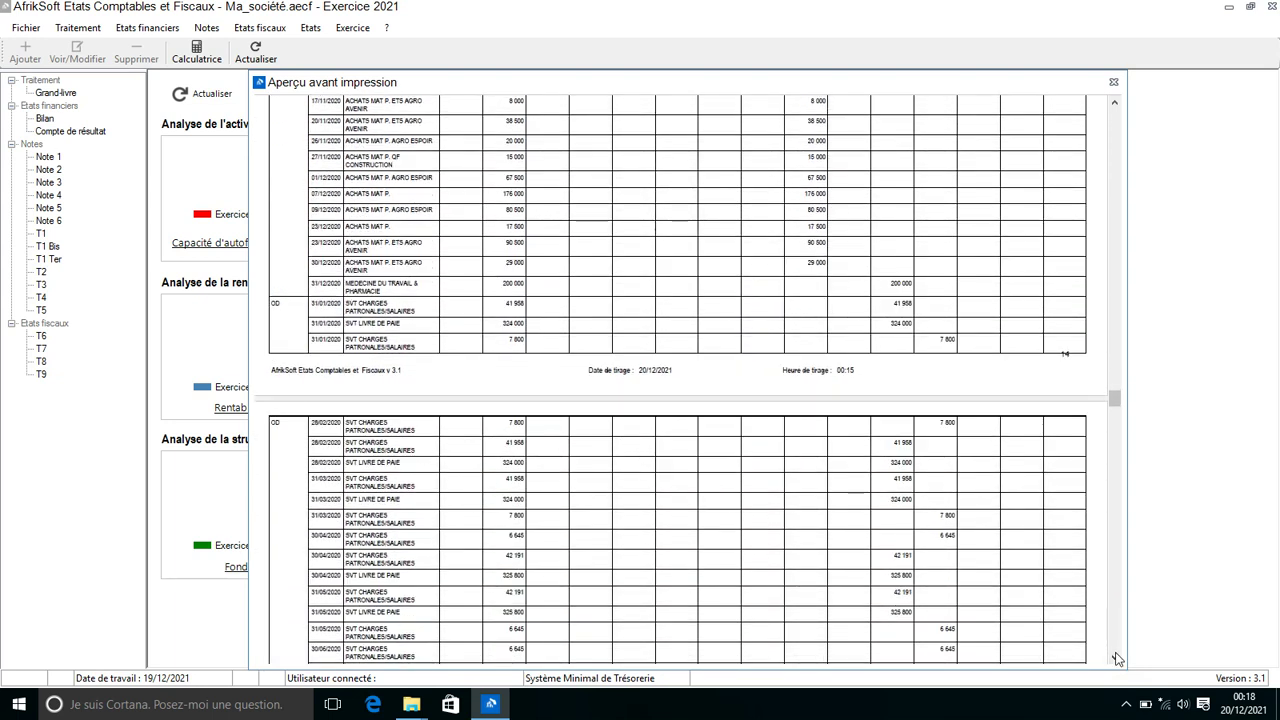
drag(1116, 657, 1116, 657)
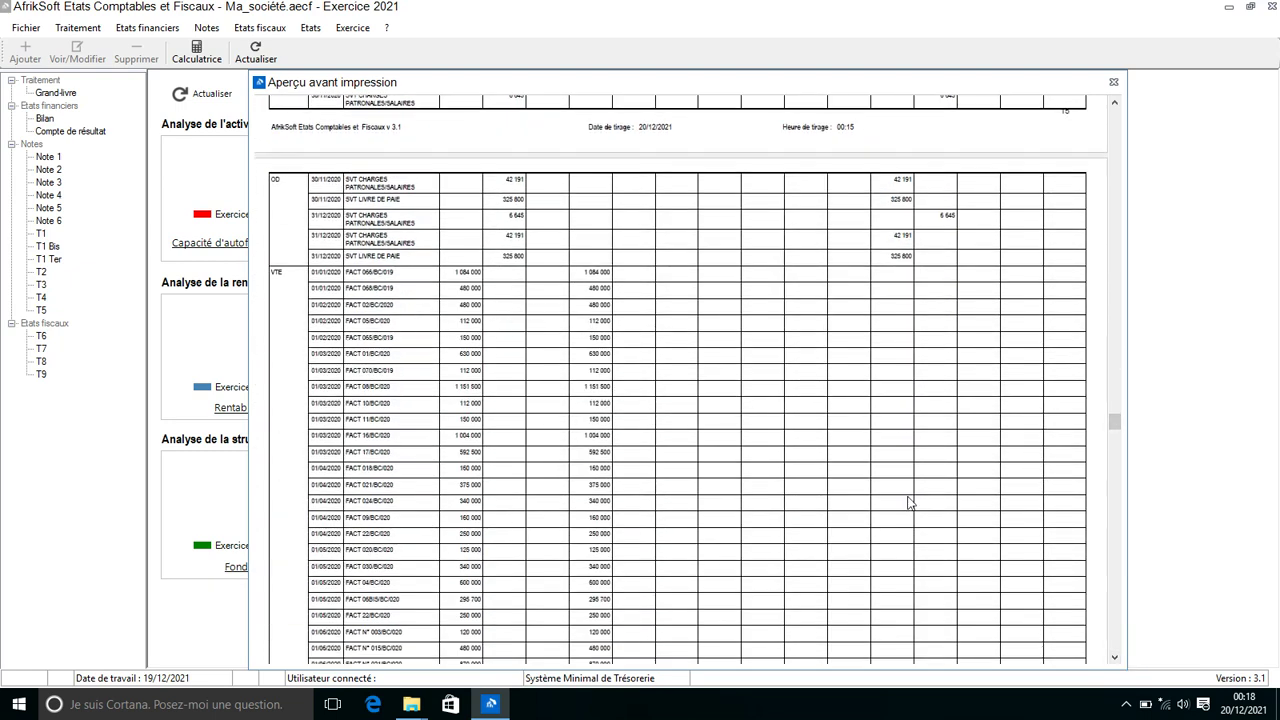
click(1114, 658)
click(1114, 658)
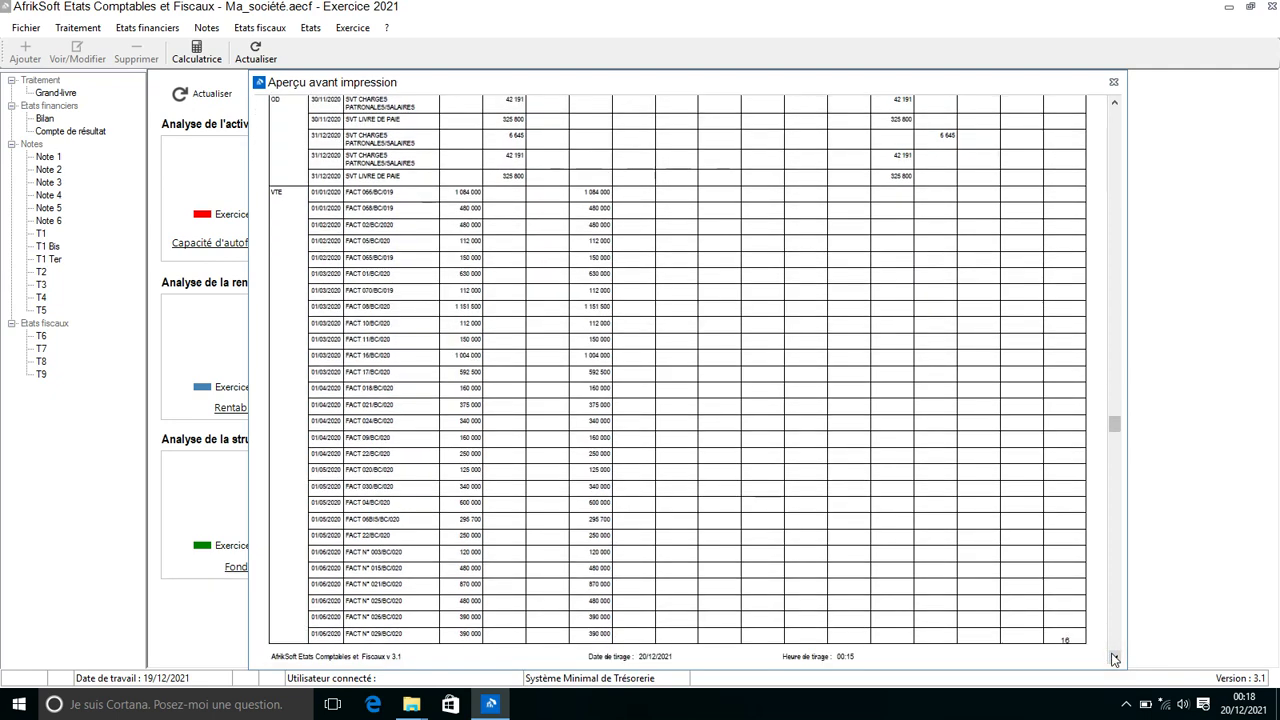
drag(1114, 658, 1114, 658)
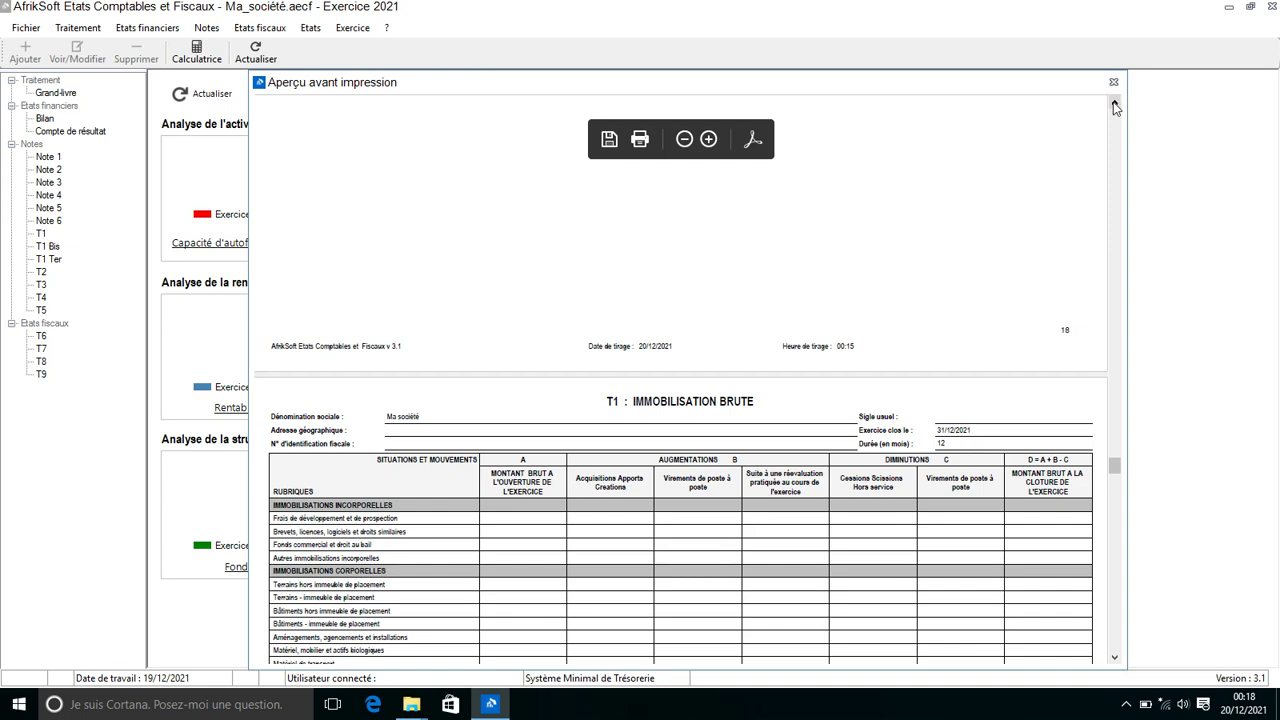
scroll(778, 196, up, 5)
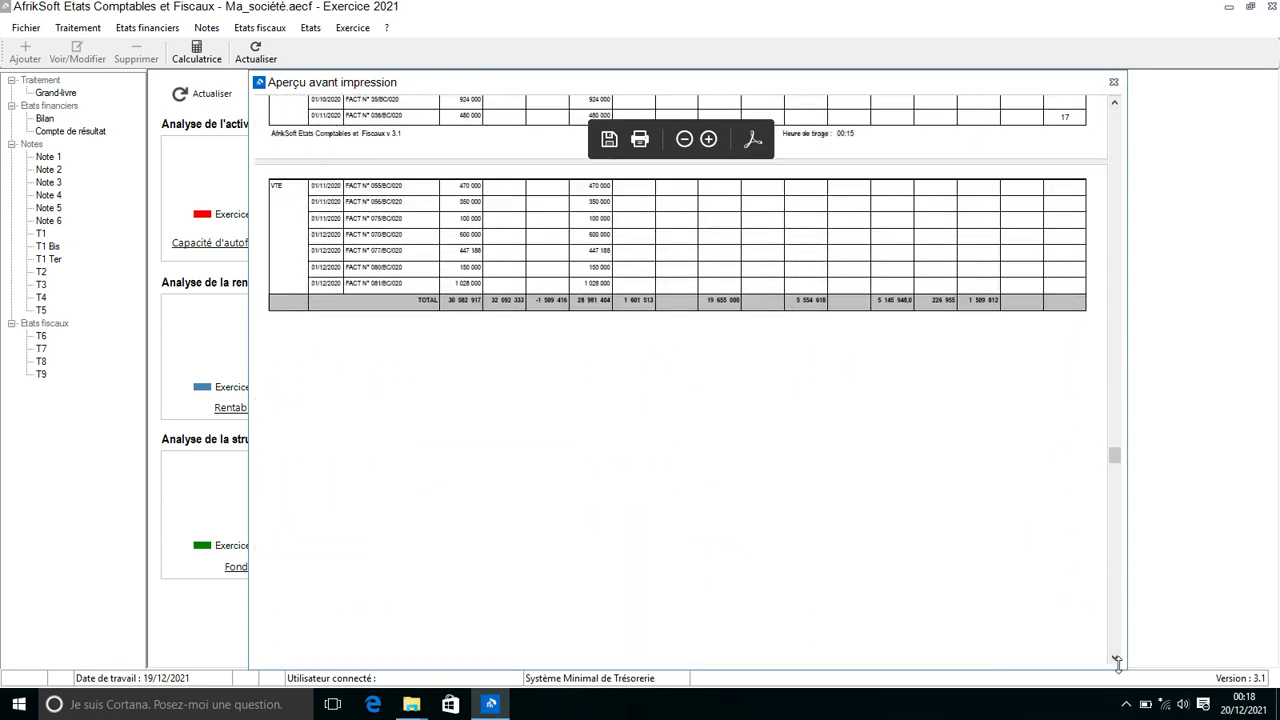
drag(1116, 660, 1116, 660)
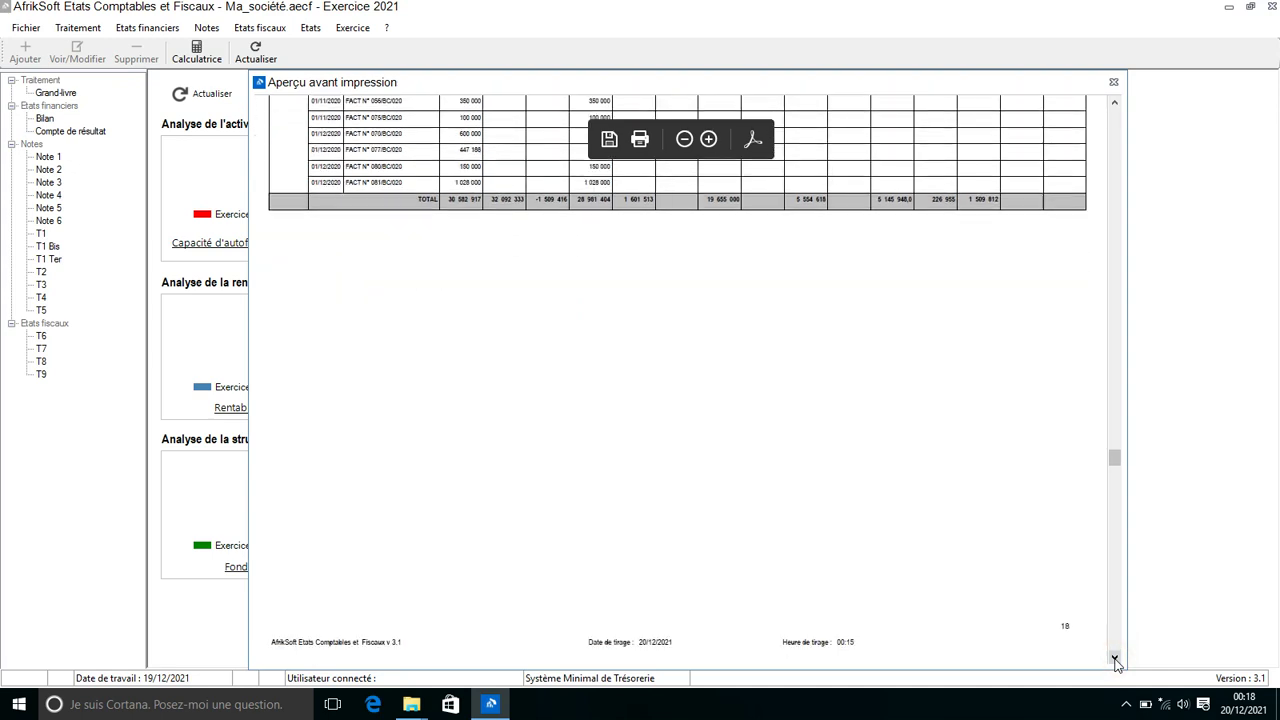
Step: Examine the T1 Immobilisation brute and T1 Bis Immobilisations (Amortissements) tables in the Liasse preview
click(1116, 660)
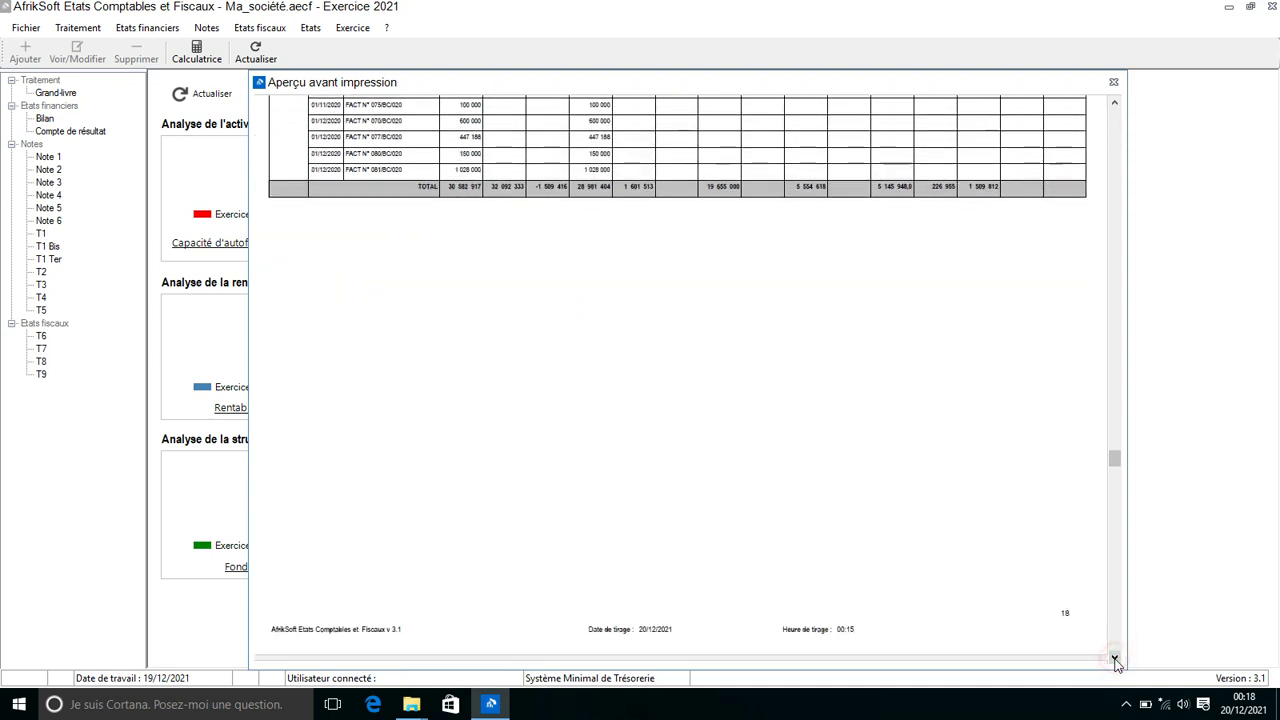
click(1116, 660)
click(1116, 660)
click(1116, 660)
click(1116, 660)
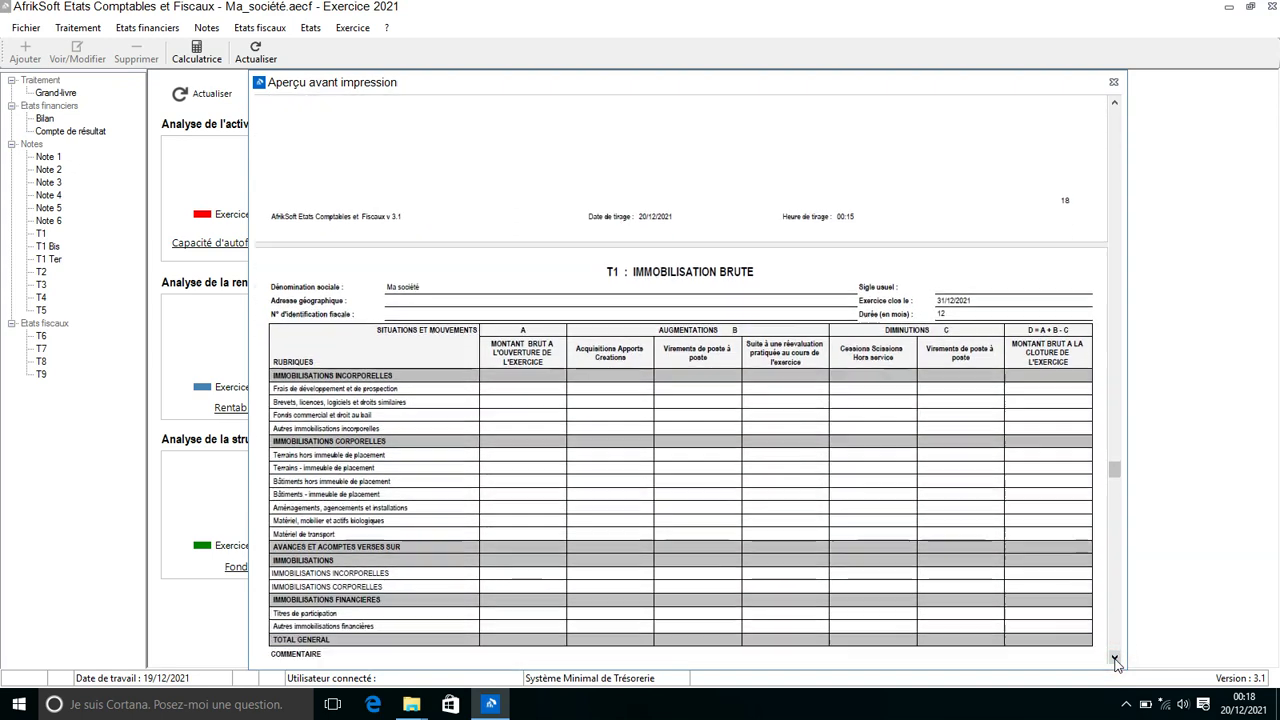
click(1116, 660)
click(1116, 660)
click(1116, 660)
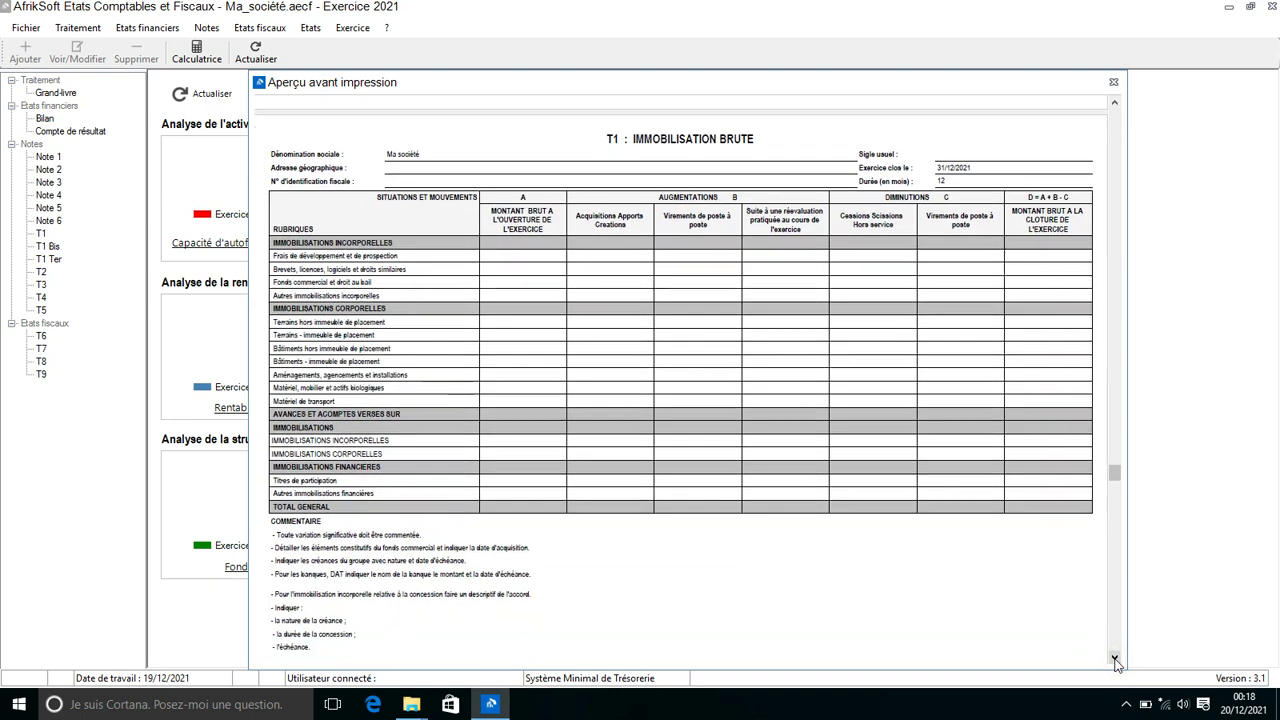
click(1116, 660)
click(1116, 660)
click(1116, 660)
click(1116, 660)
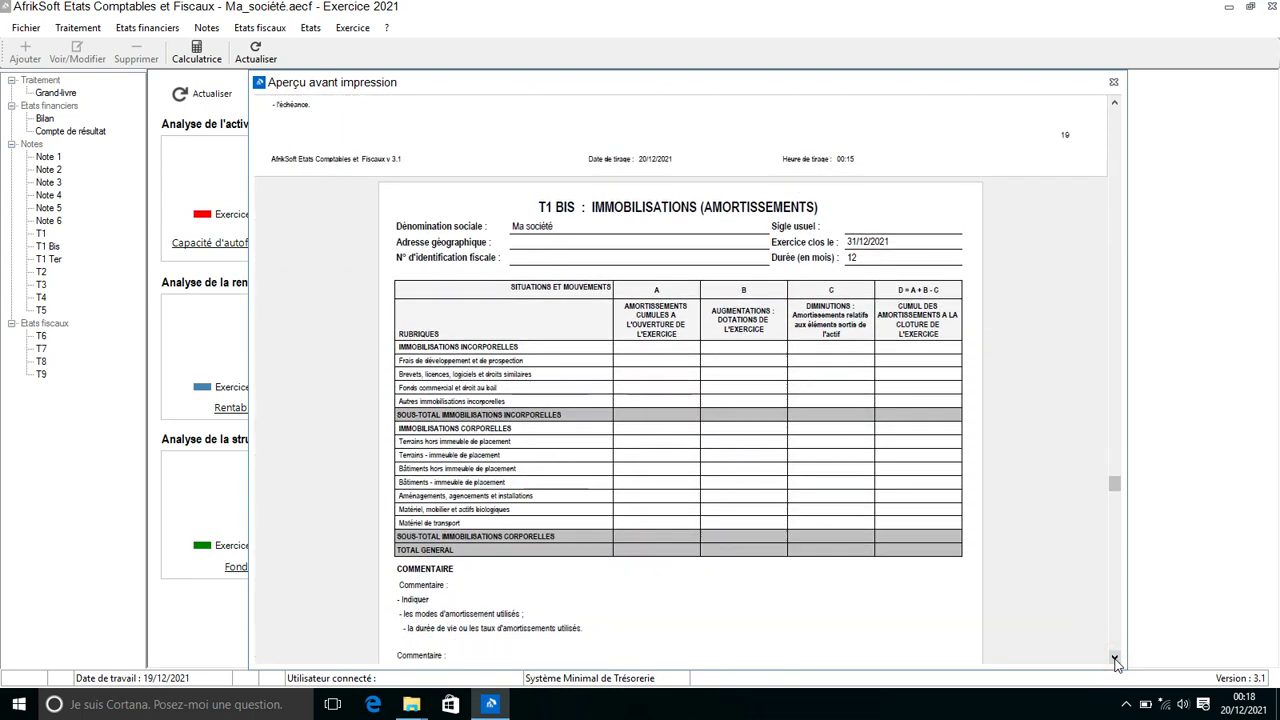
Step: Review the T4 supplier balance, purchases and transport tables and the T5 summary of taxes paid in the preview
click(1116, 660)
click(1116, 660)
click(1116, 660)
click(1116, 660)
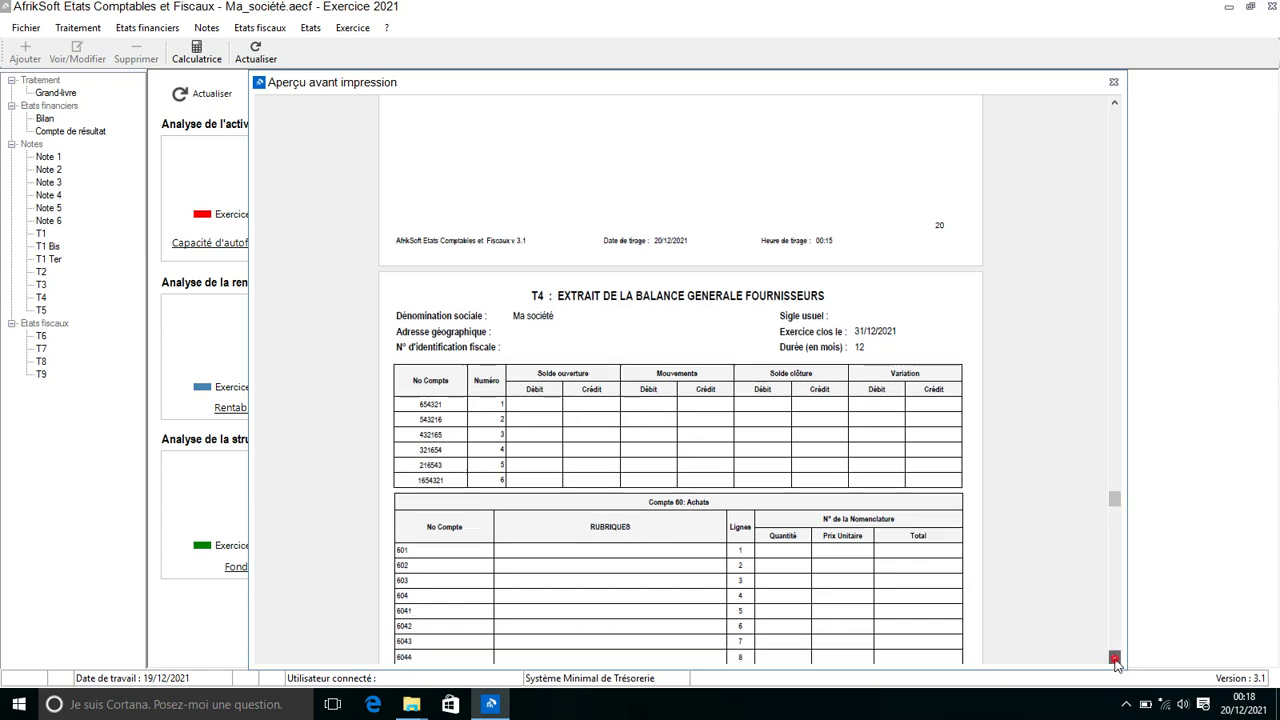
click(1116, 660)
click(1116, 660)
click(1116, 660)
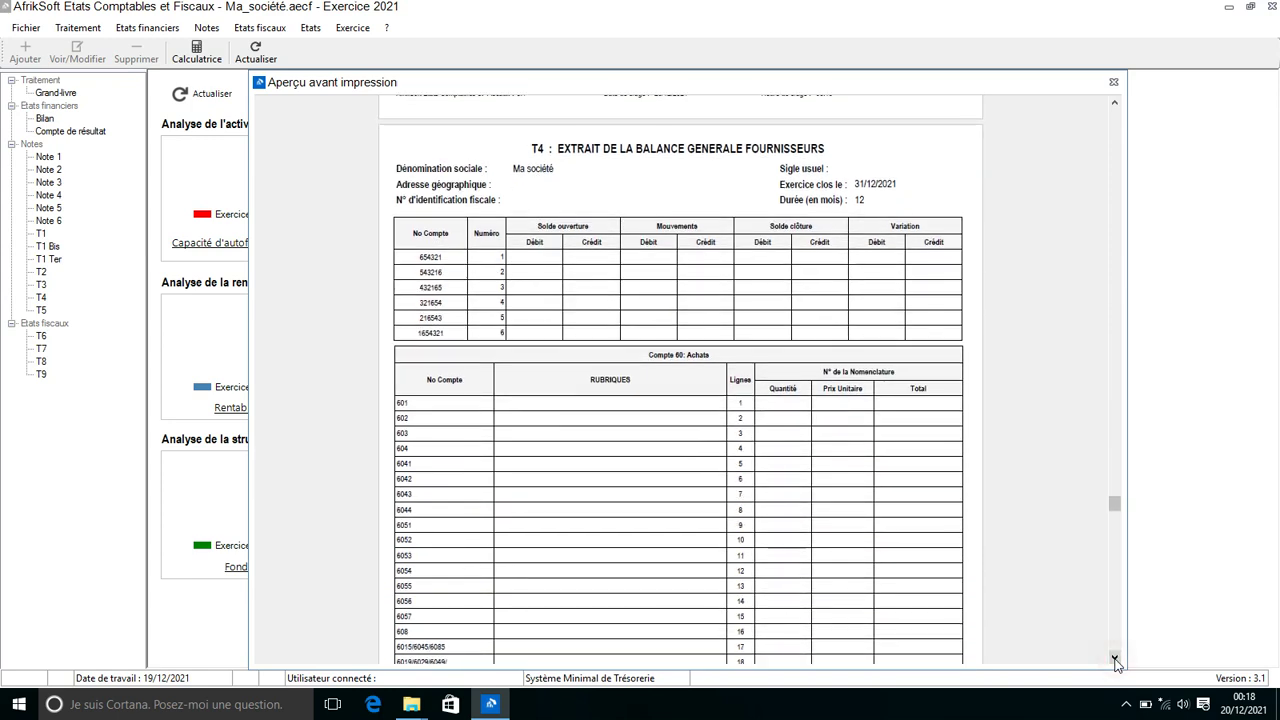
click(1116, 660)
click(1116, 660)
click(1116, 660)
click(1116, 660)
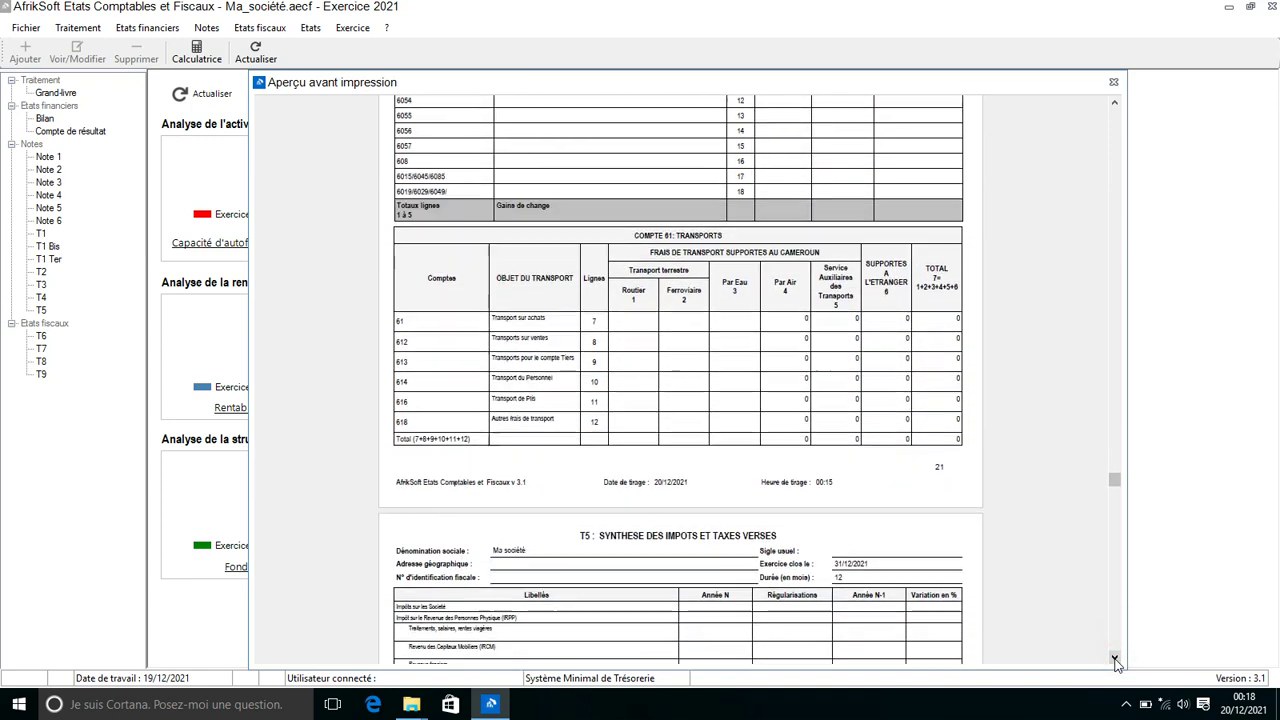
click(1116, 660)
click(1116, 660)
click(1116, 660)
click(1116, 660)
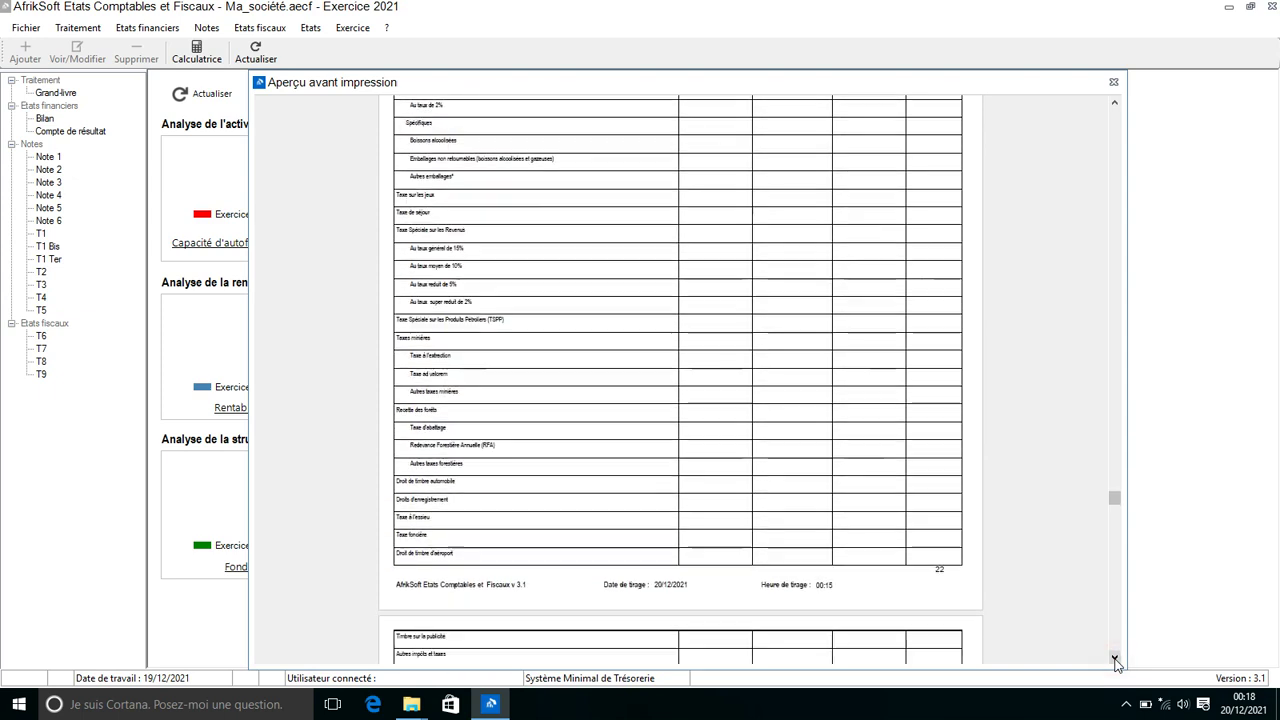
Step: Look through Note 36 Tables des codes and the activity code list in the Liasse preview
click(1116, 660)
click(1116, 660)
click(1116, 660)
click(1116, 660)
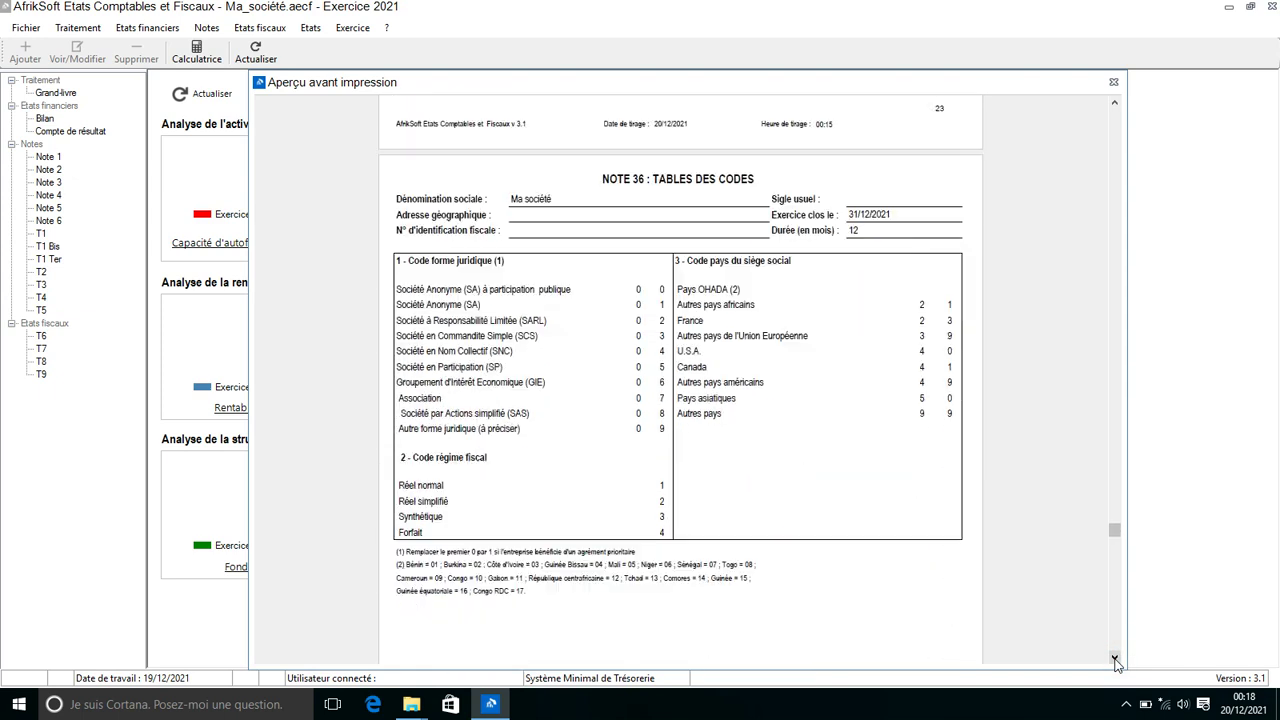
click(1116, 660)
click(1116, 660)
click(1116, 660)
click(1116, 660)
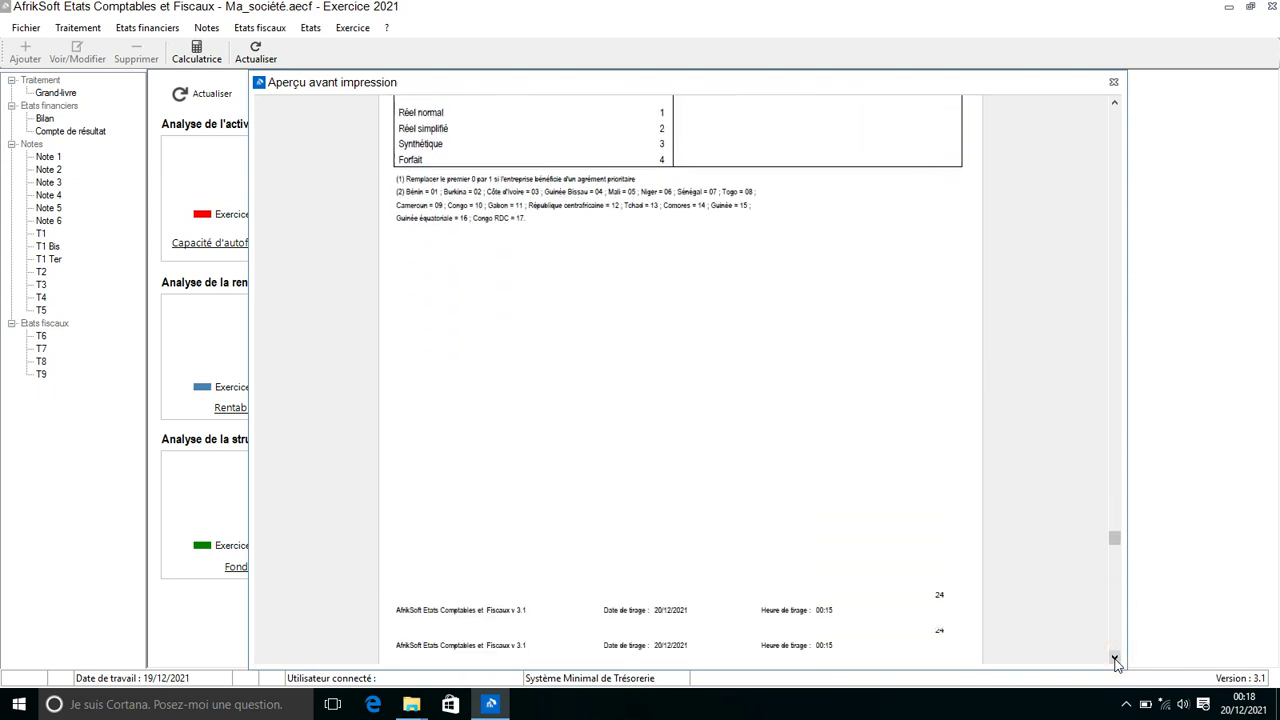
click(1116, 660)
click(1116, 660)
click(1116, 660)
click(1116, 660)
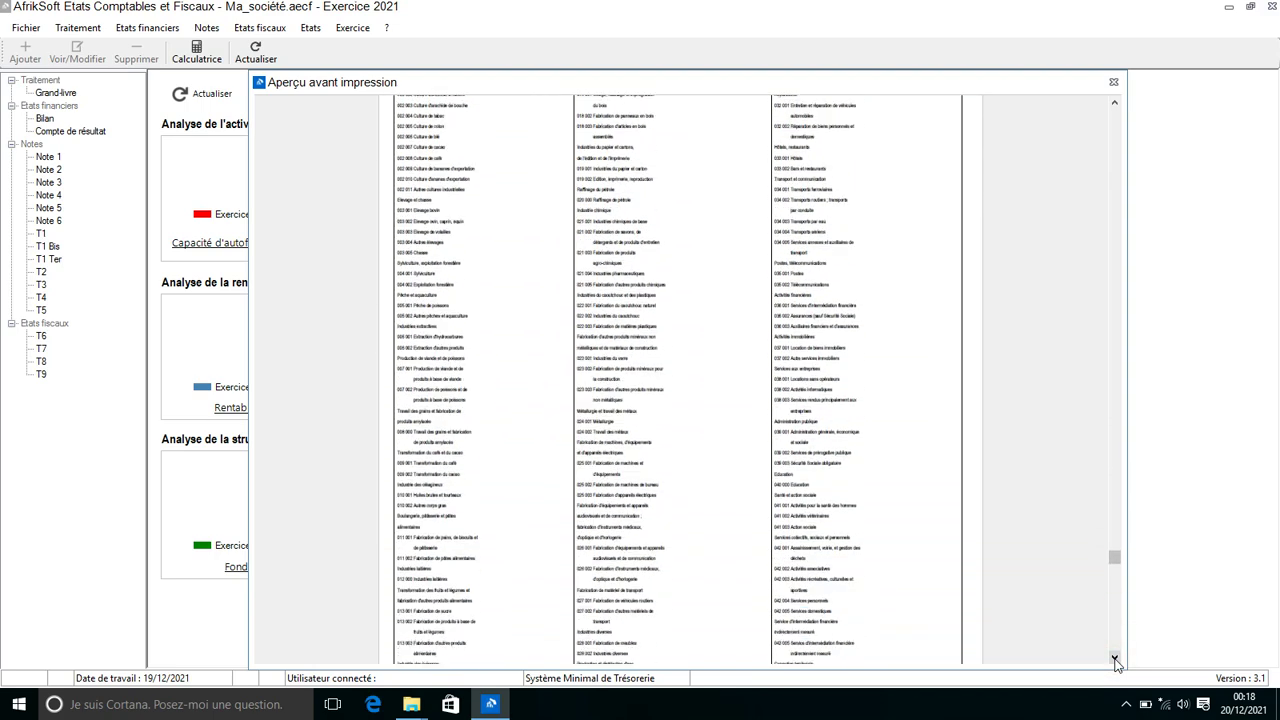
Step: Examine the T6 table, from accounting result to minimum de perception, dismissing the two Windows Defender notifications
click(1116, 660)
click(1116, 660)
click(1116, 660)
click(1116, 660)
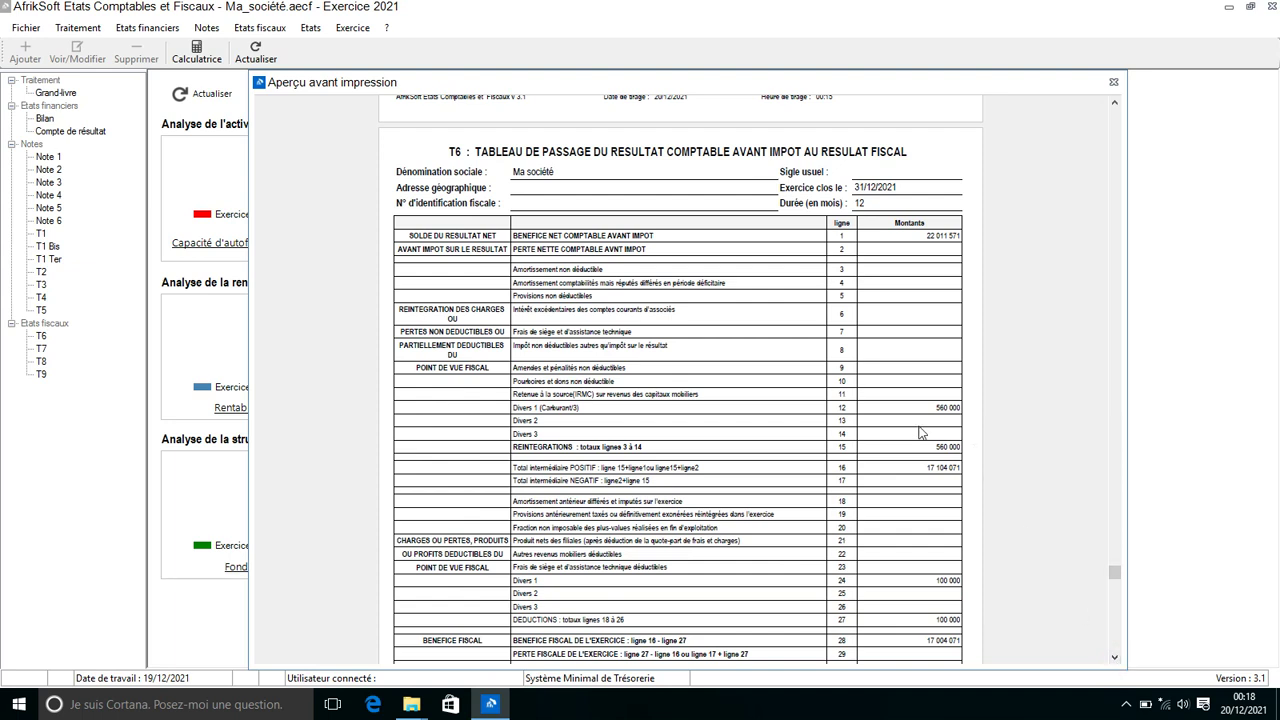
click(1114, 657)
click(1114, 657)
click(1114, 657)
click(1116, 655)
click(1116, 655)
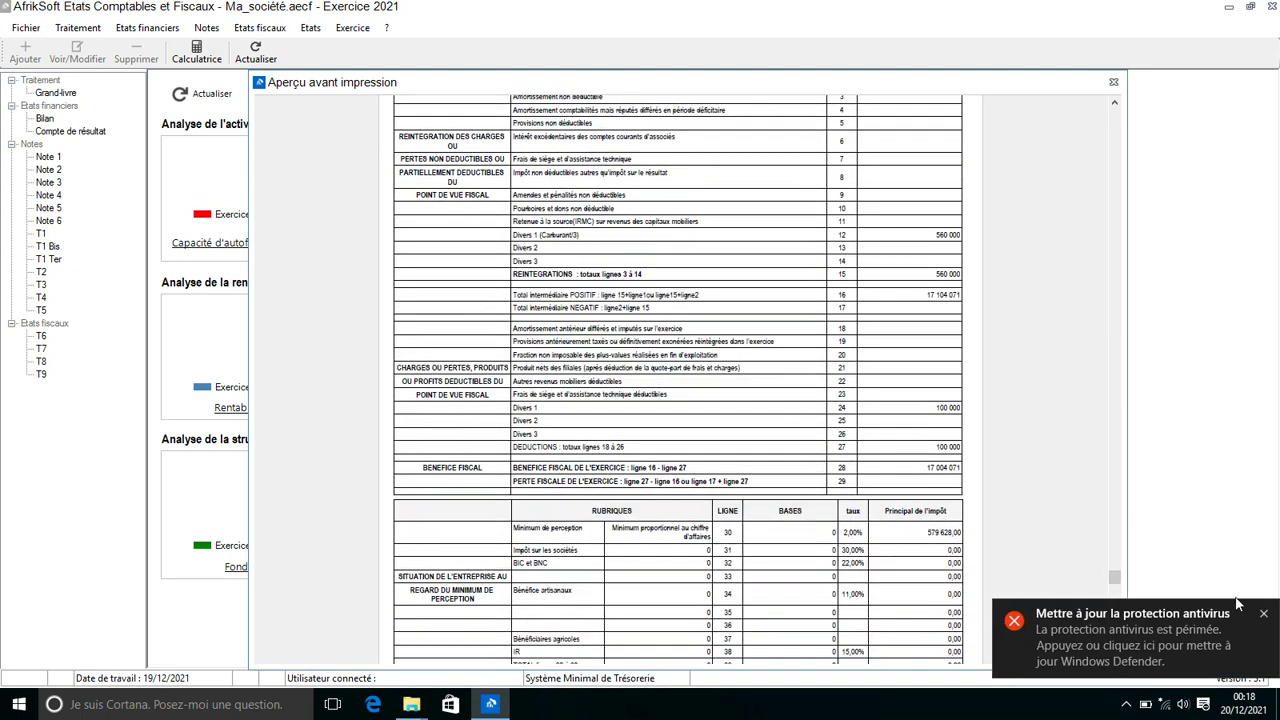
click(1263, 619)
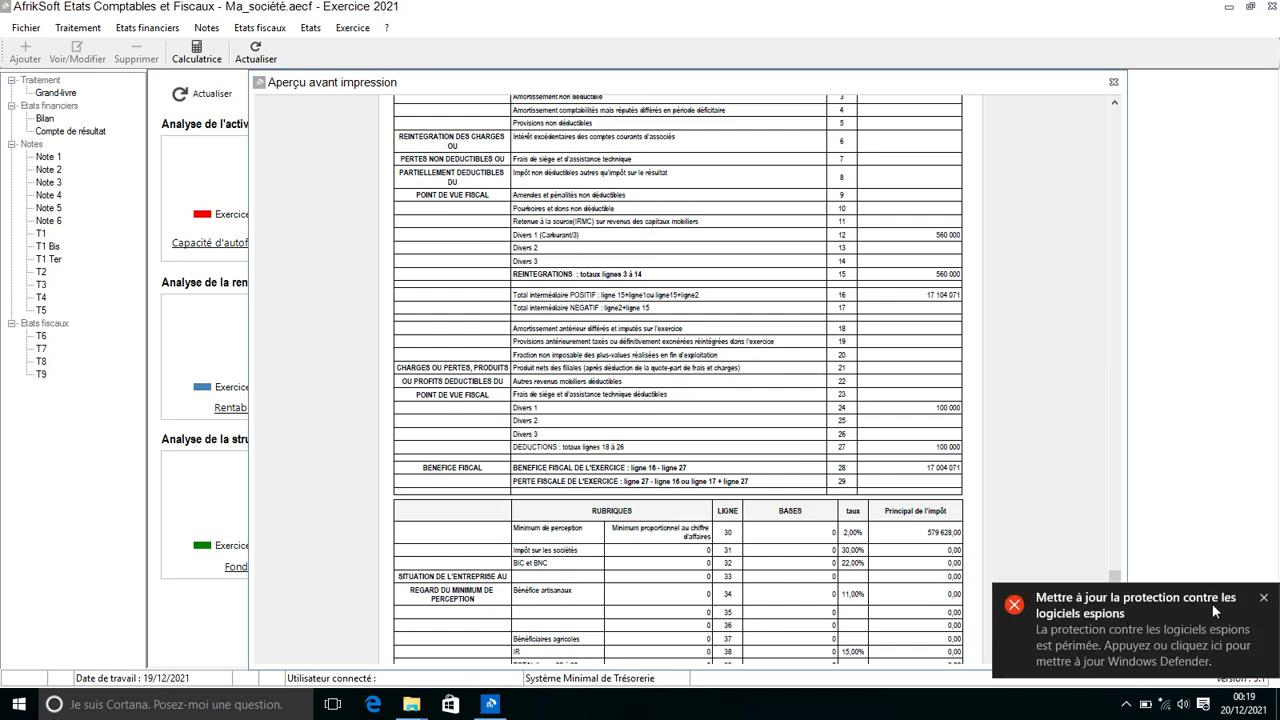
click(1264, 602)
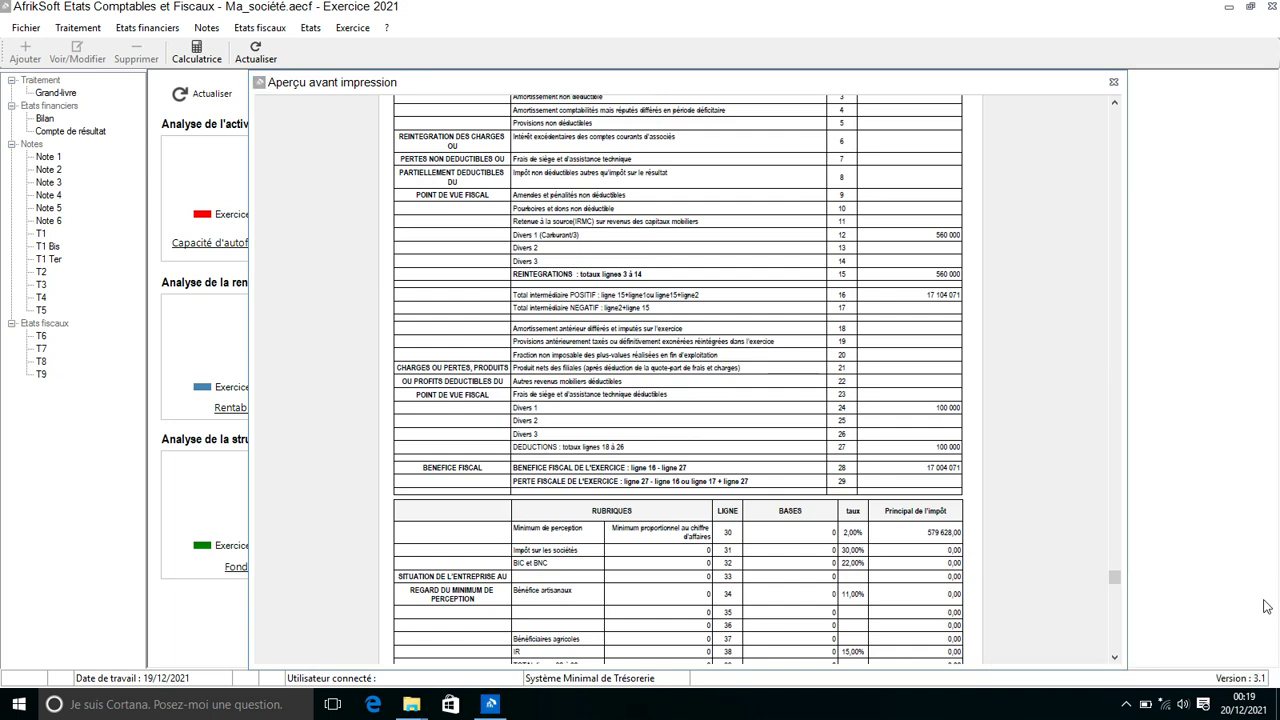
click(1114, 658)
click(1113, 659)
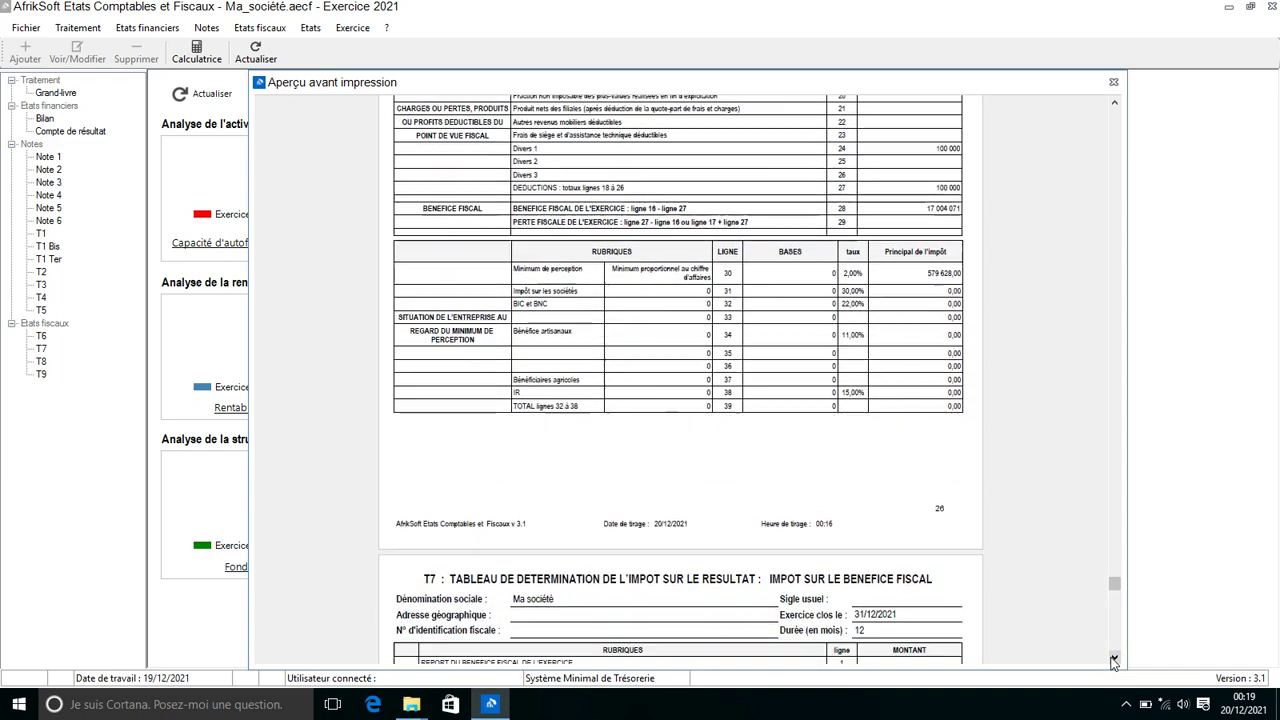
Step: Examine the T7, T8 and T9 tax determination tables, and close the Liasse preview
click(1113, 659)
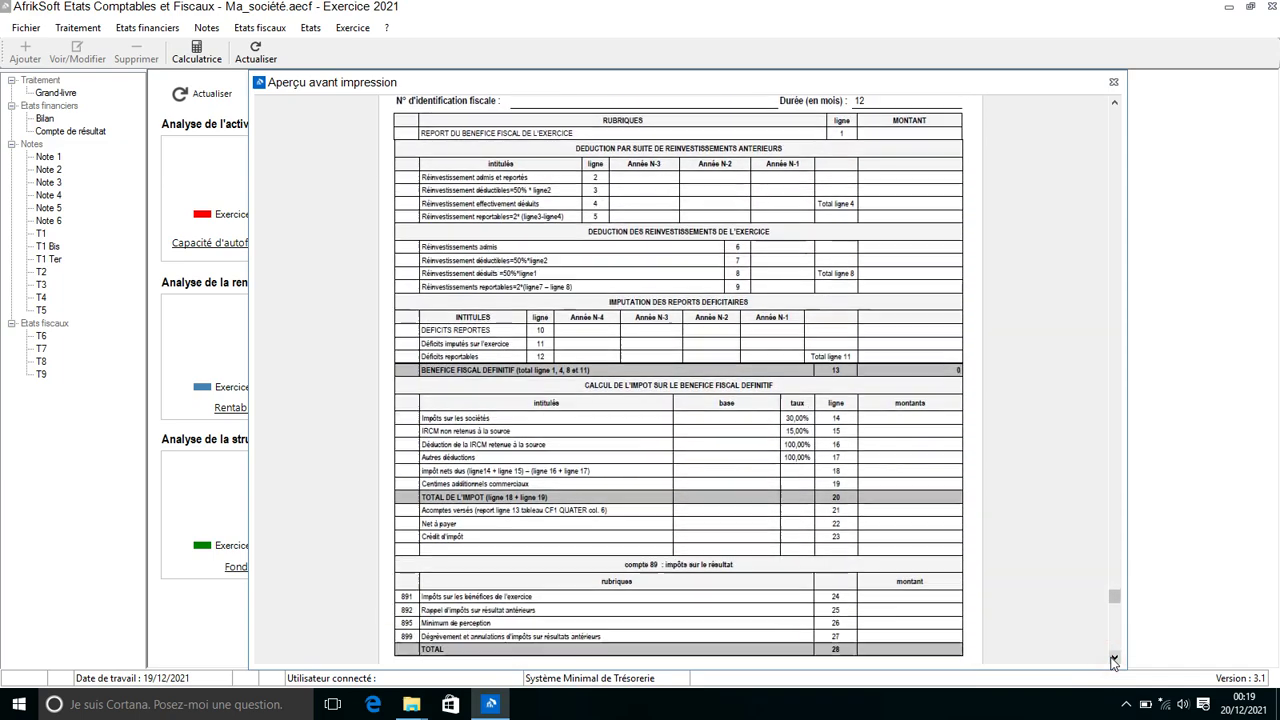
click(1113, 659)
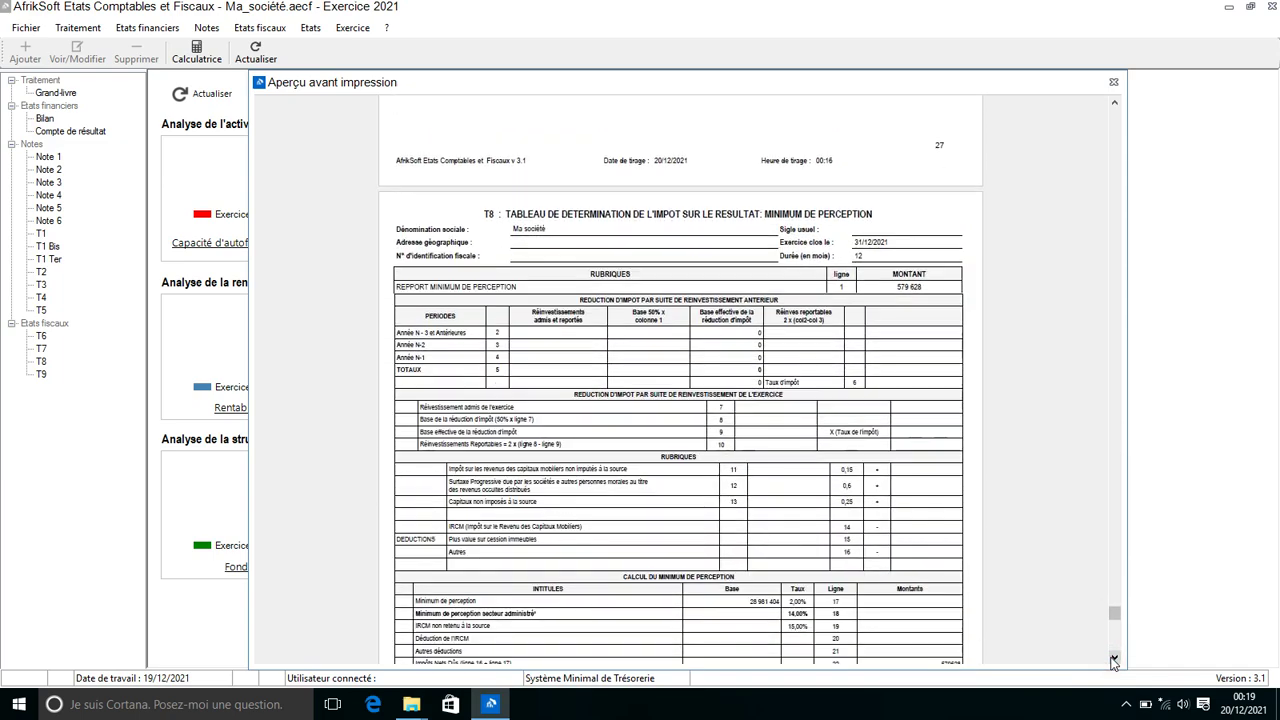
click(1113, 659)
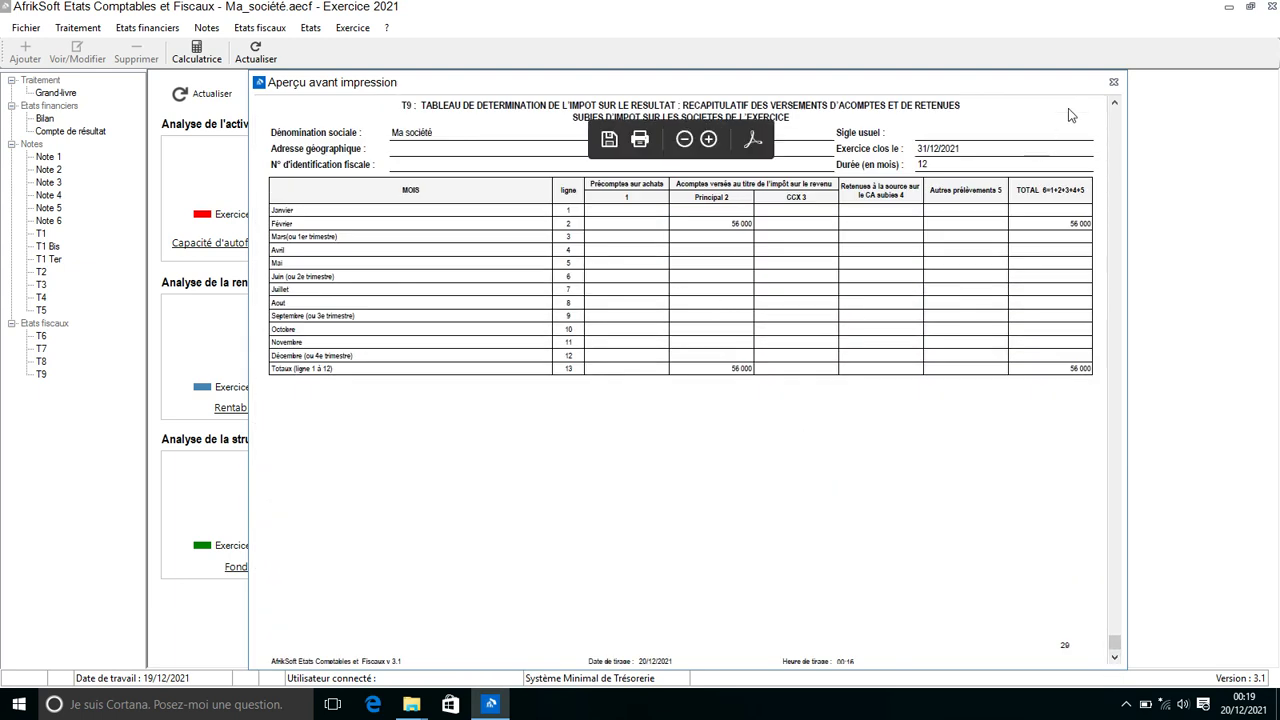
click(1113, 81)
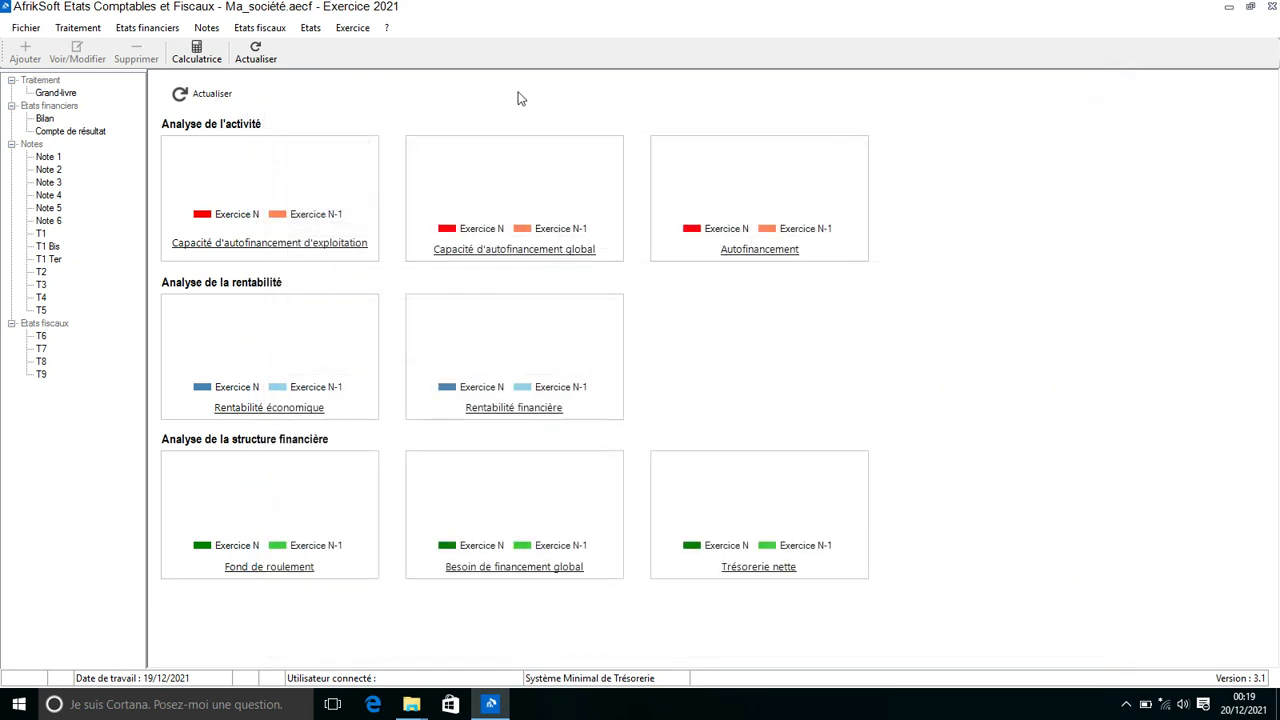
Step: Export the Bilan et compte de résultat report to Excel
click(310, 28)
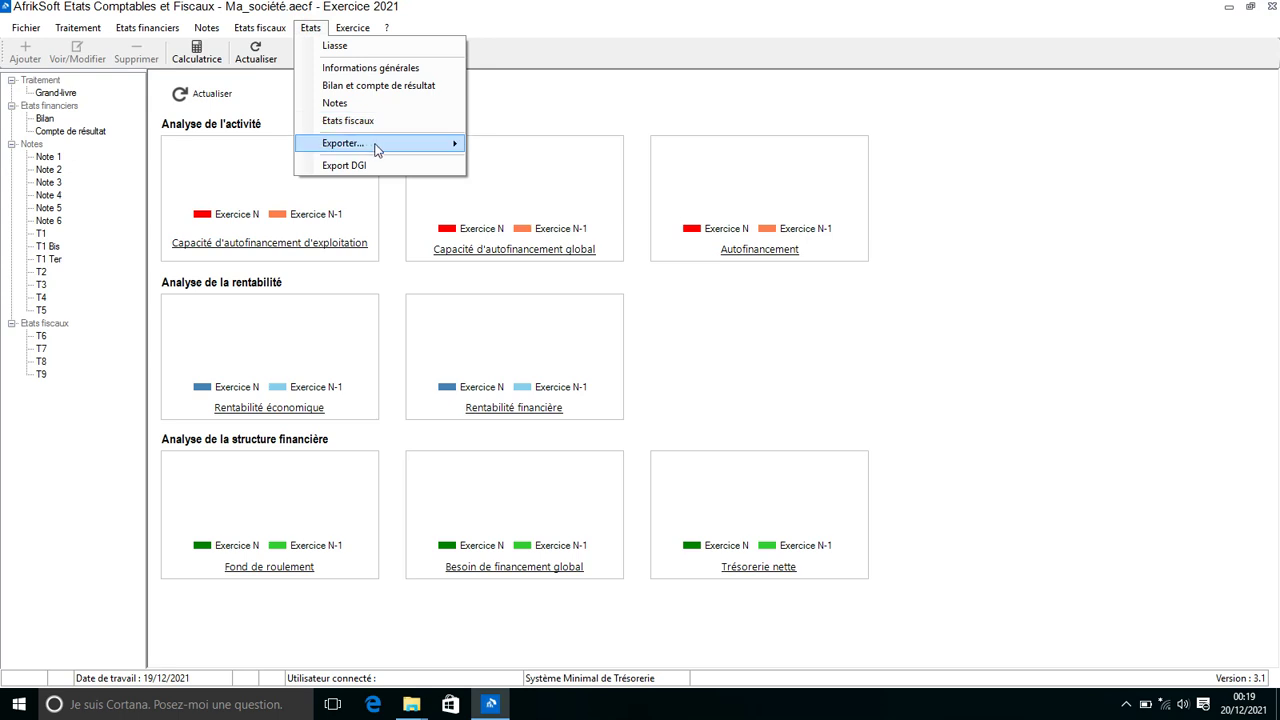
mouse_move(418, 145)
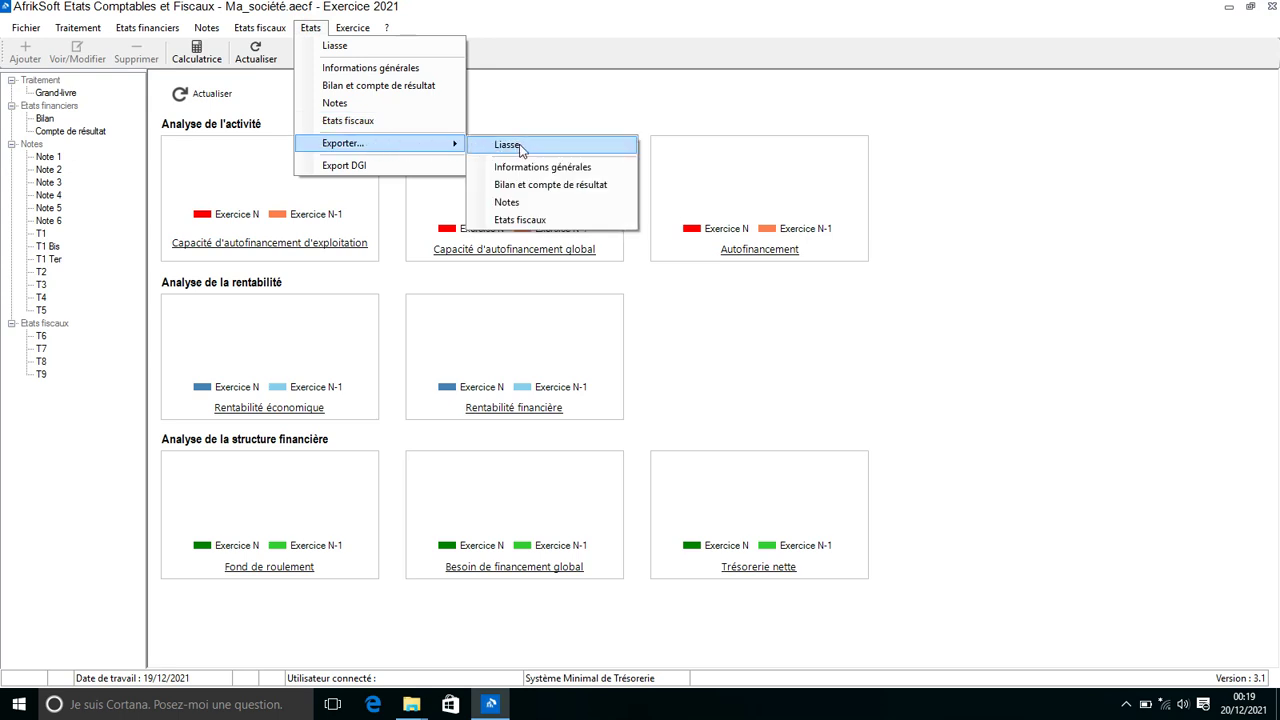
click(545, 192)
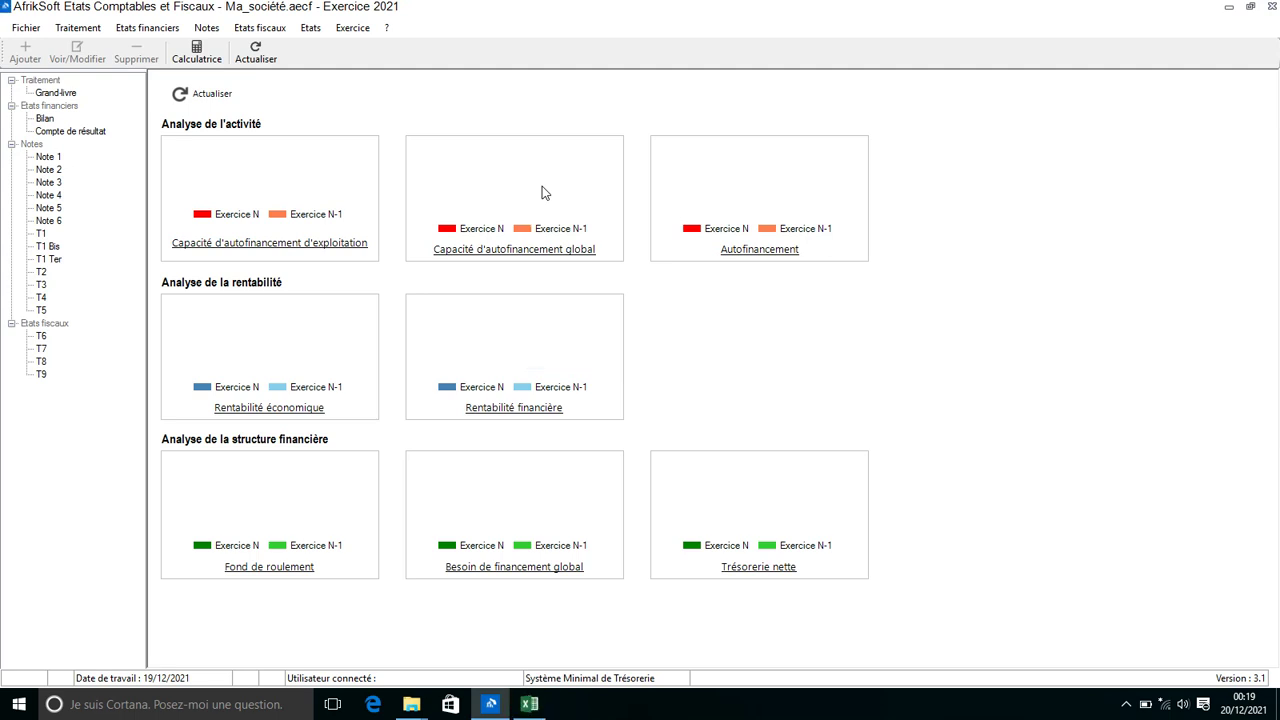
Step: Check the exported Bilan et compte de résultat workbook in Excel, close it, and run the Export DGI in AfrikSoft
click(529, 704)
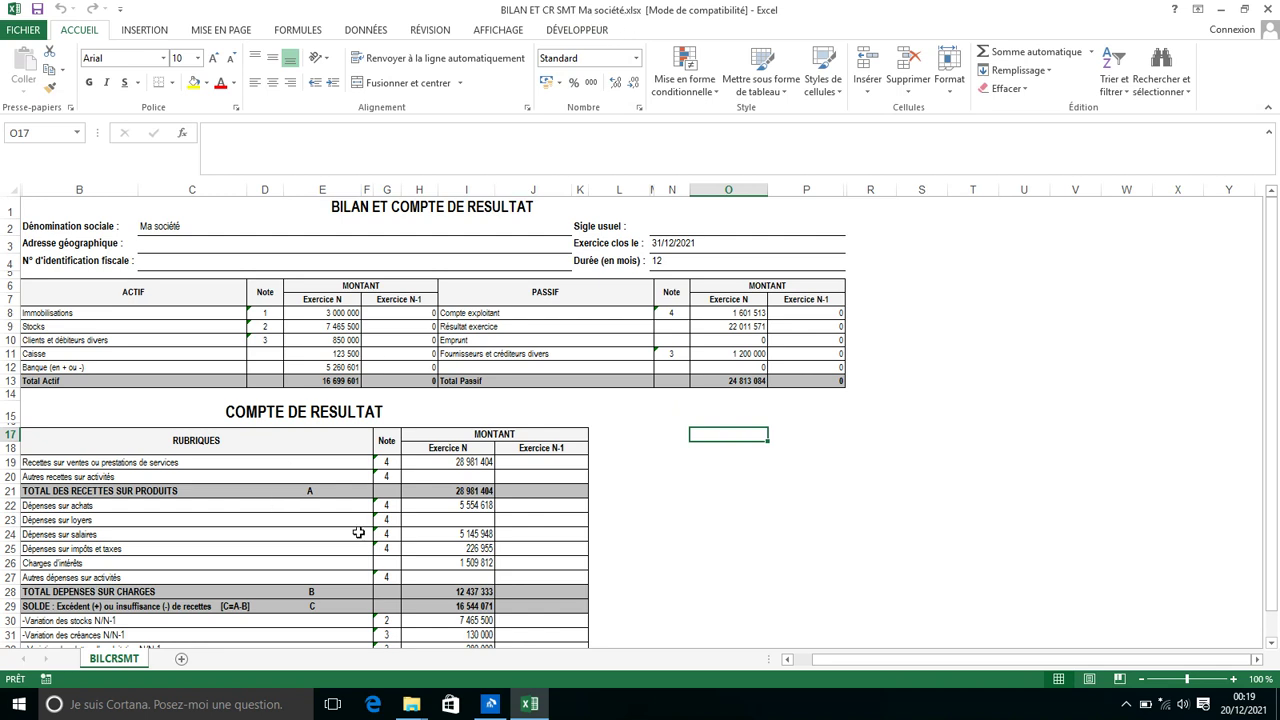
click(1268, 10)
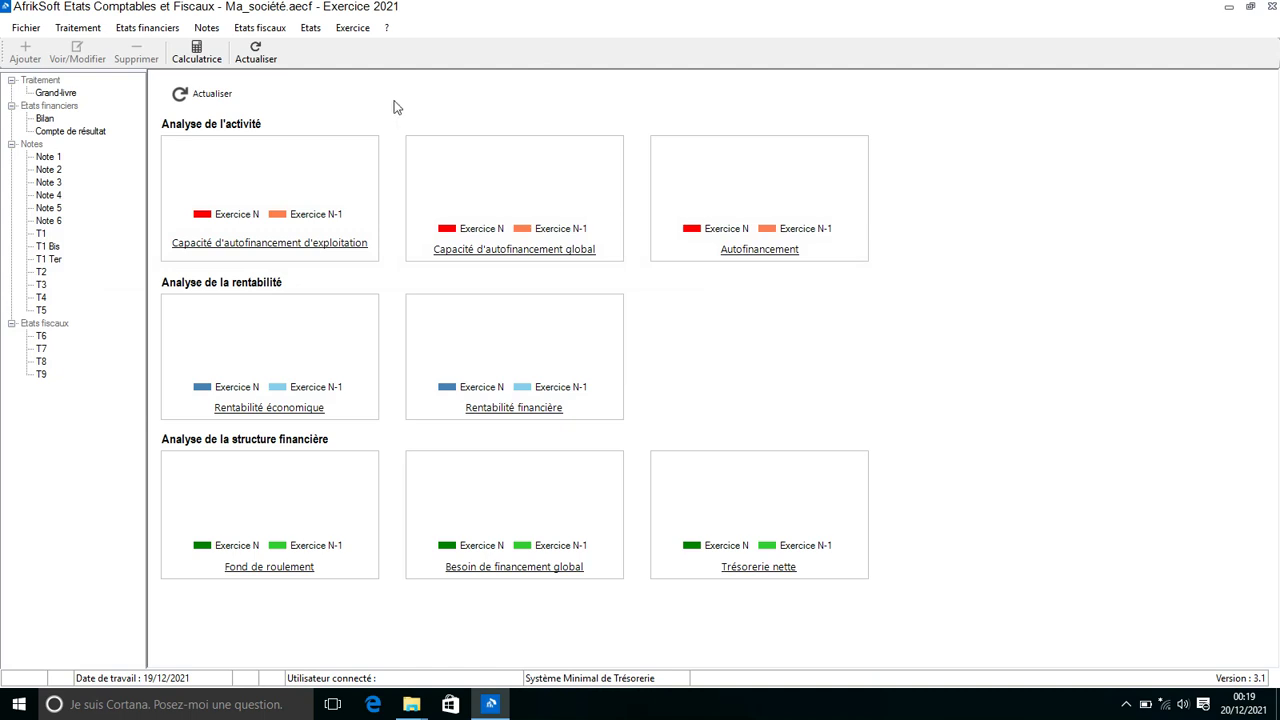
click(311, 28)
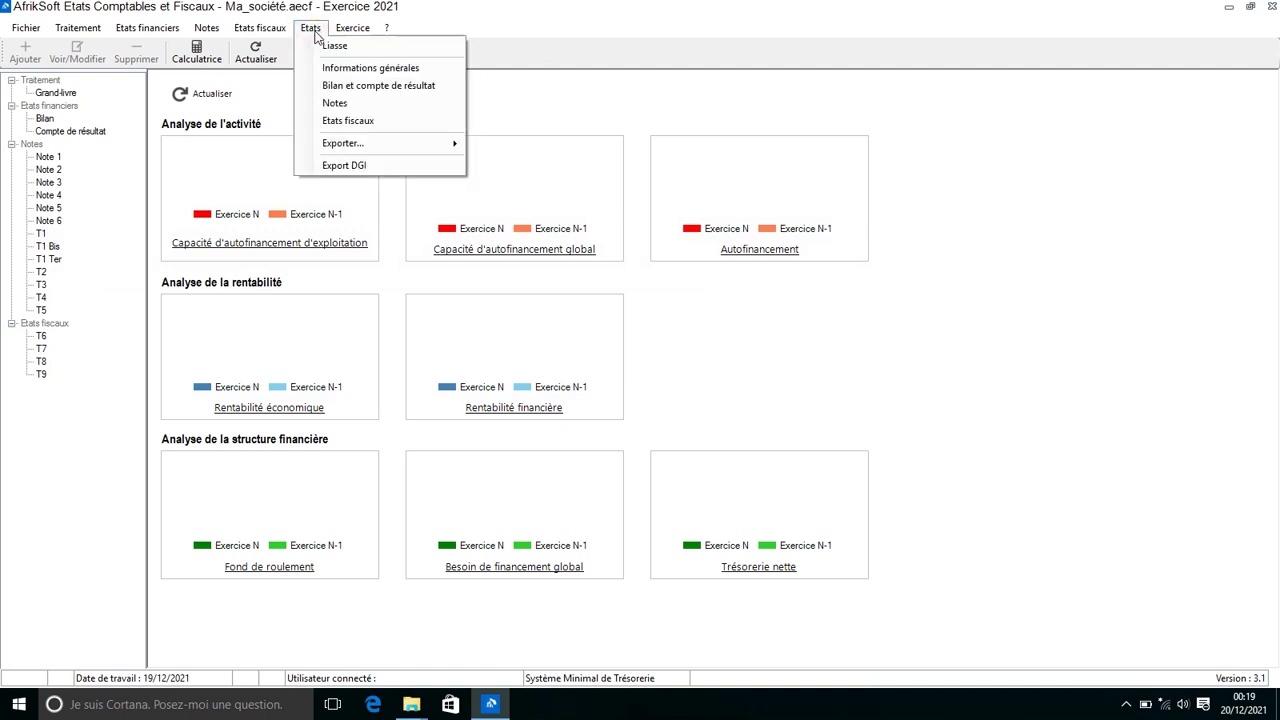
click(376, 167)
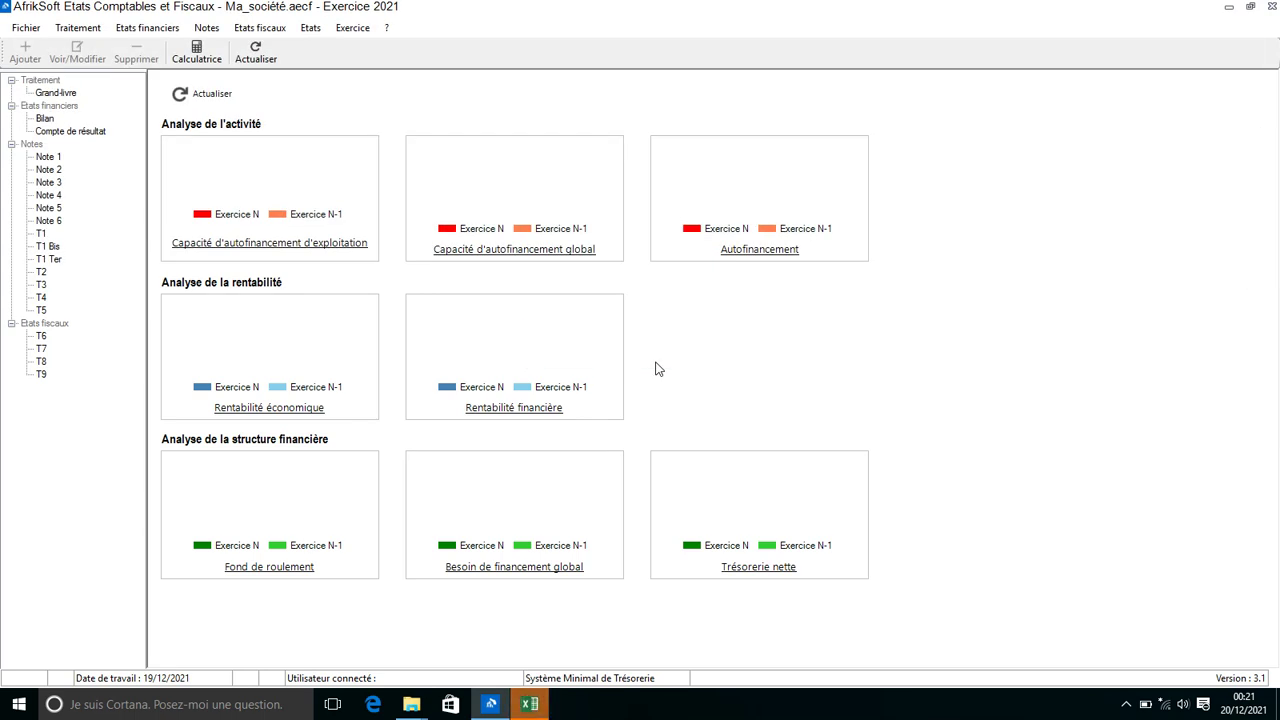
Step: Switch to the EXPORT DGI SMT Ma société workbook in Excel and examine its T9, GRILLE D'ANALYSE and MOD BILAN sheets
click(531, 706)
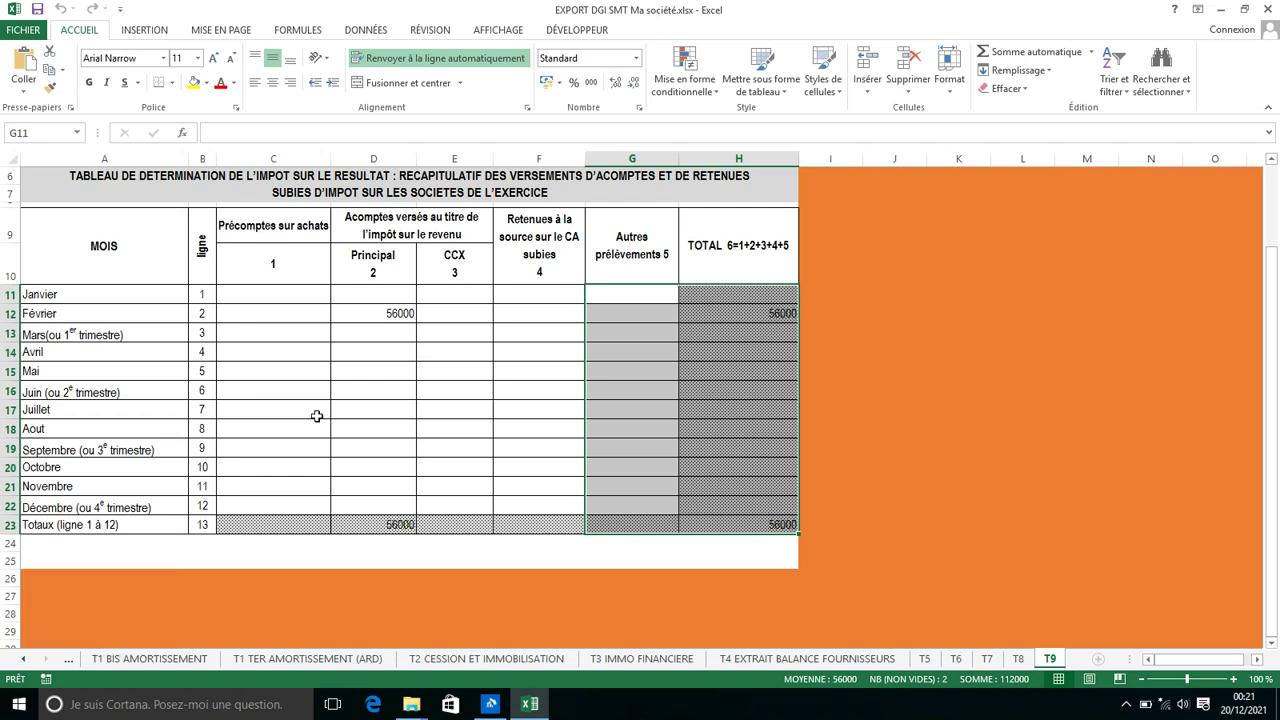
click(421, 393)
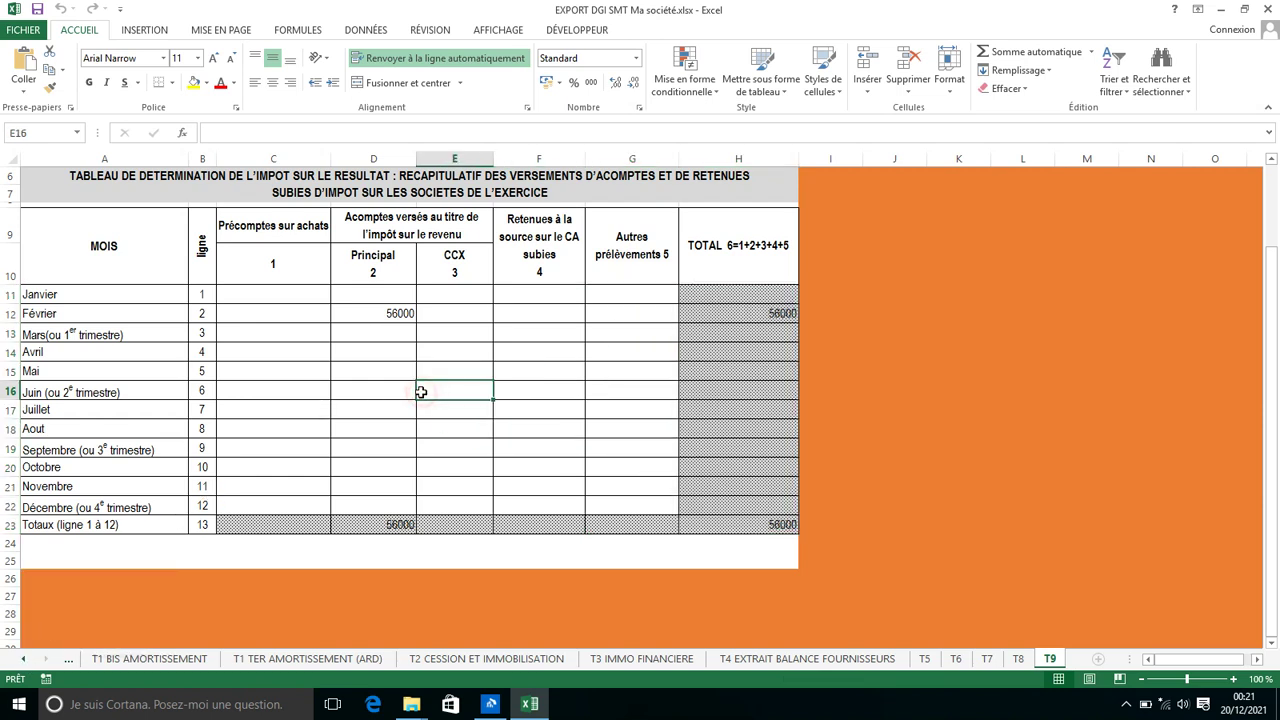
click(22, 665)
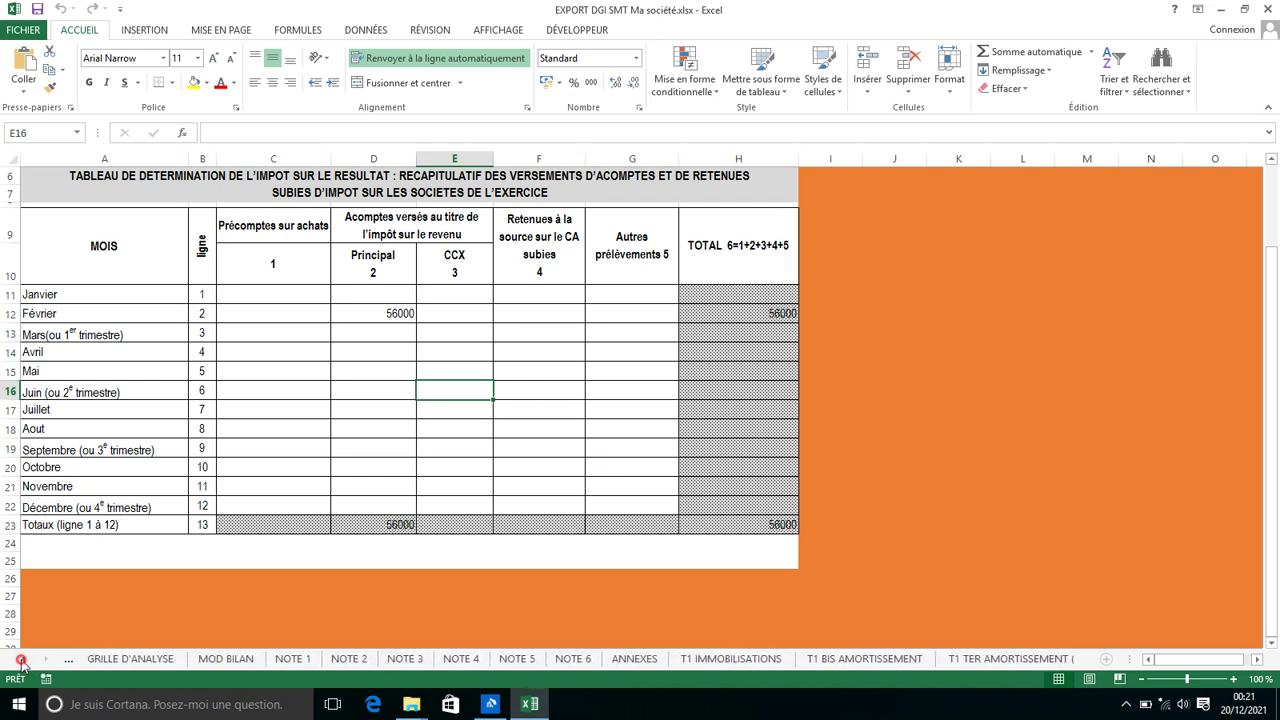
drag(22, 665, 22, 665)
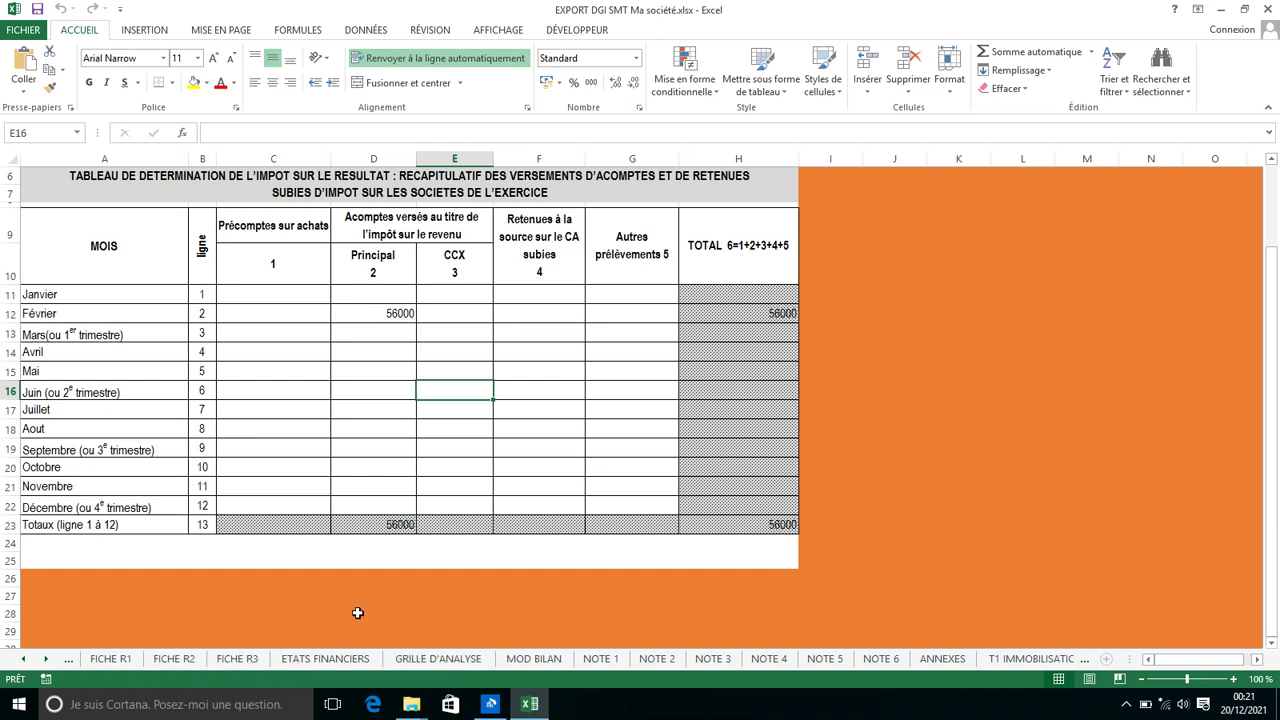
click(446, 660)
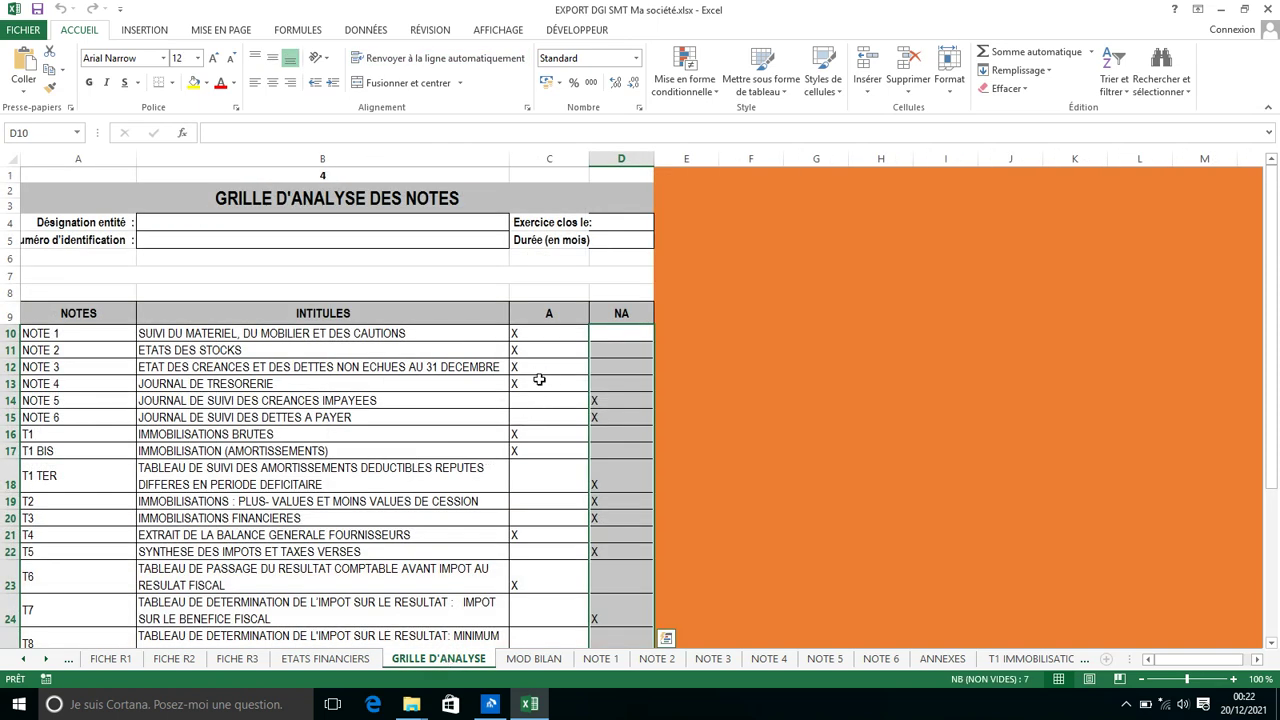
click(534, 659)
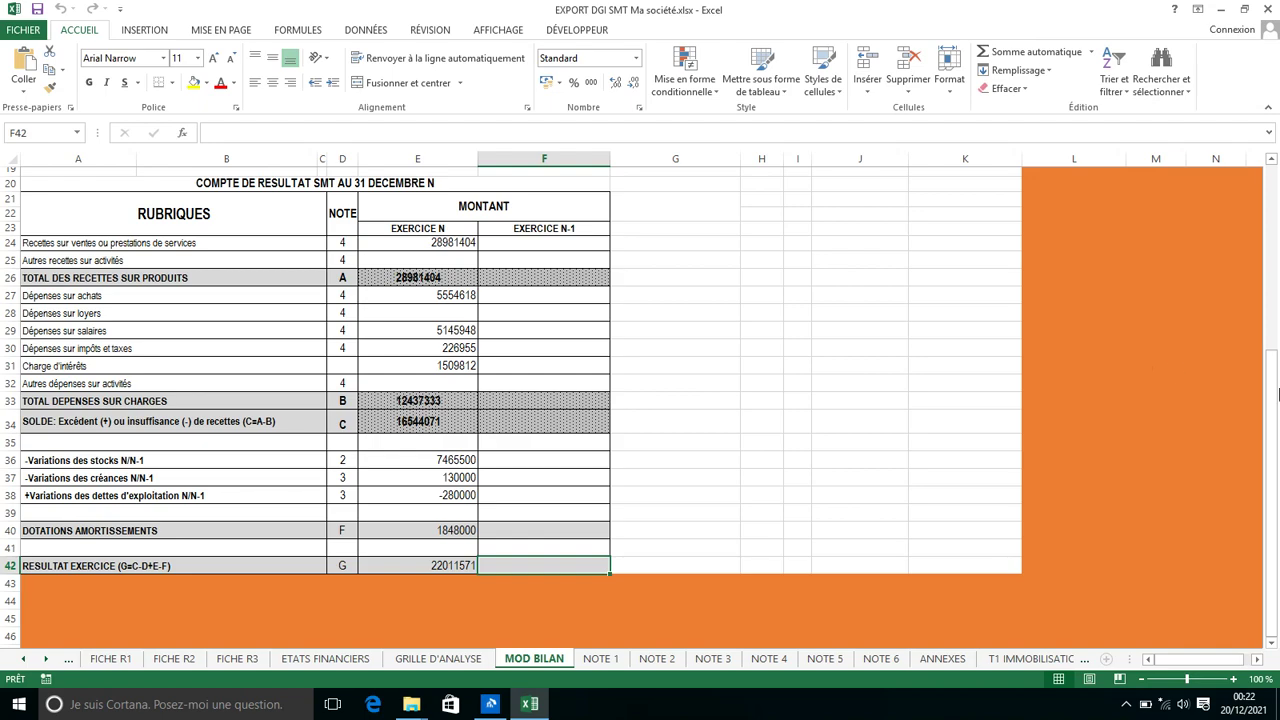
drag(1274, 396, 1206, 410)
Step: Examine the NOTE 1 to NOTE 6 sheets of the DGI export workbook
click(601, 658)
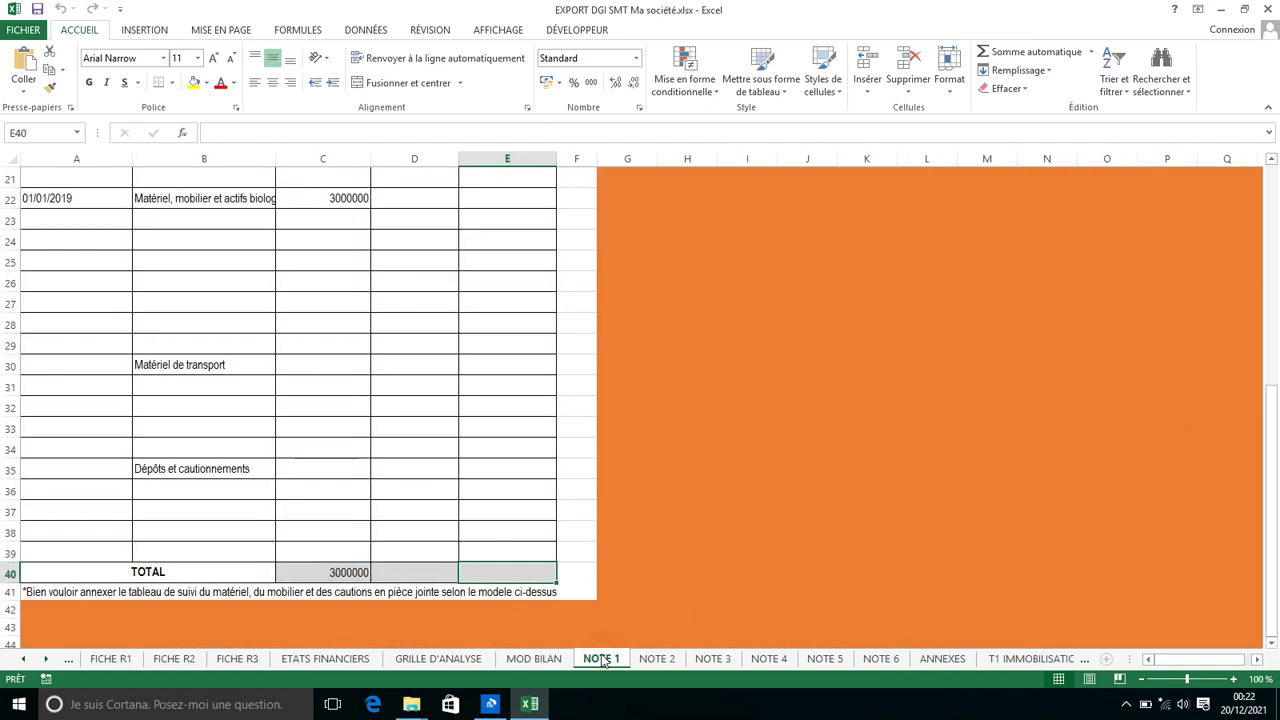
drag(1273, 447, 1271, 289)
click(657, 659)
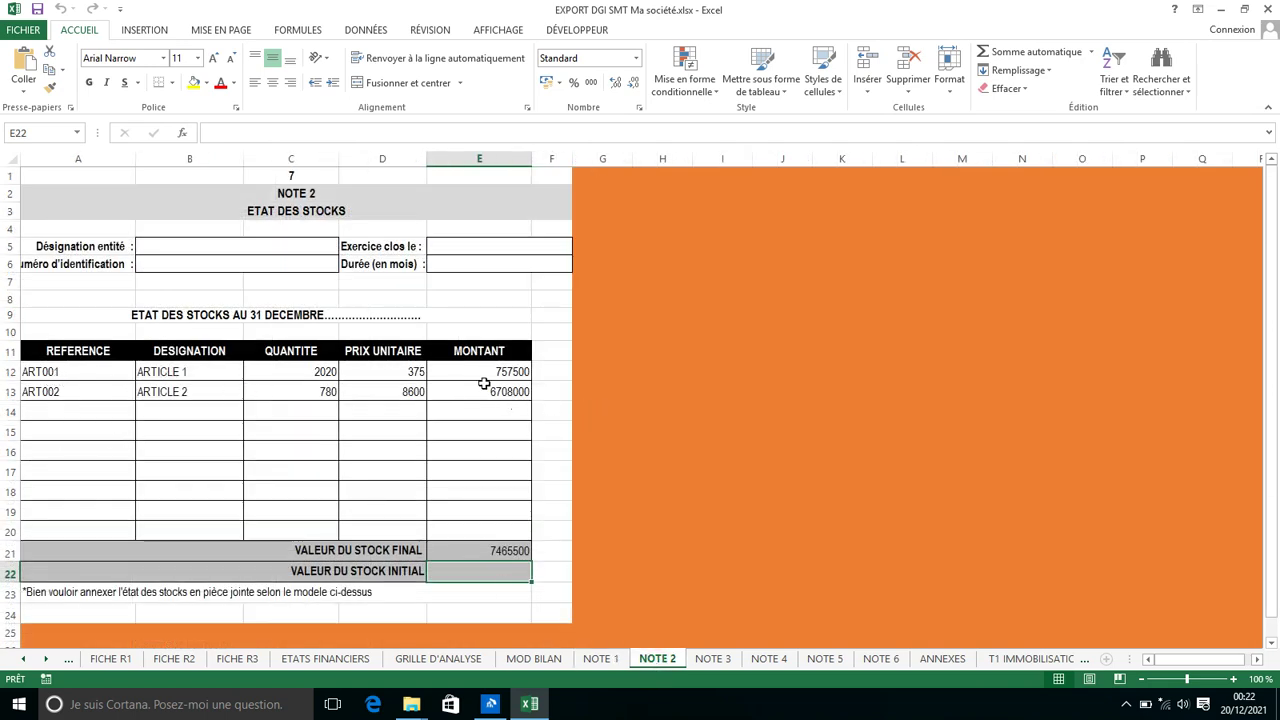
click(713, 659)
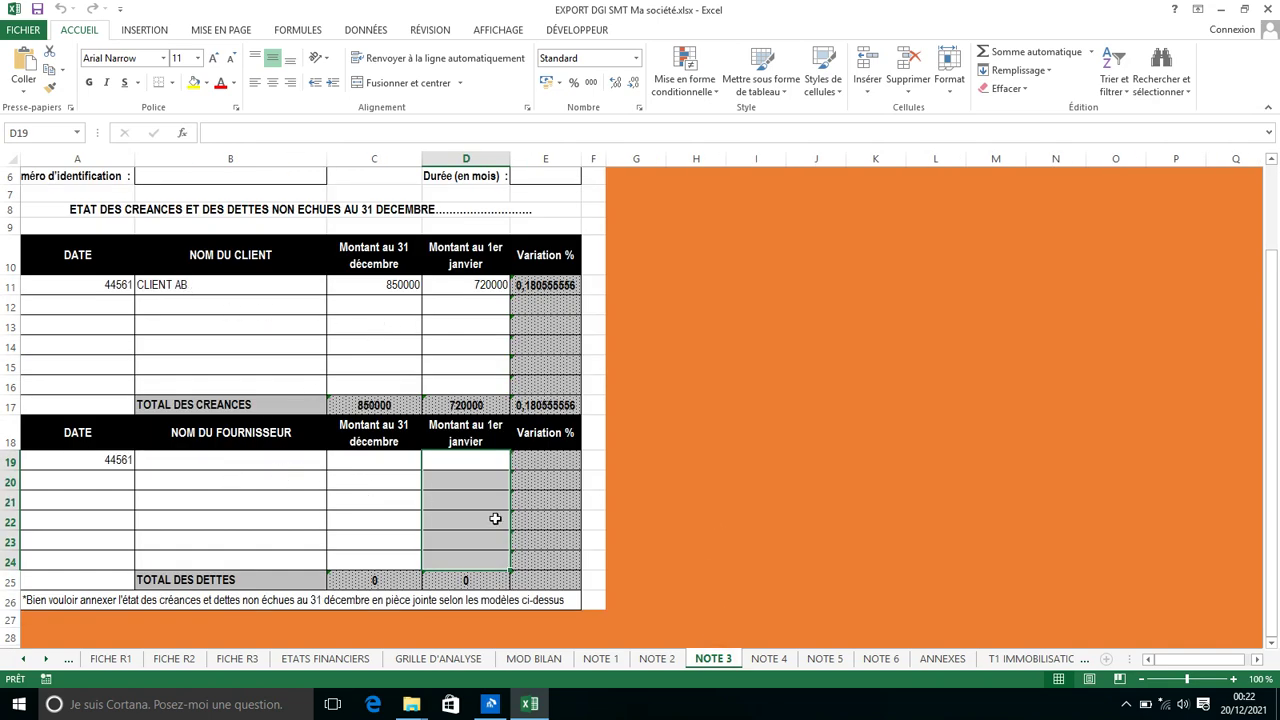
click(769, 659)
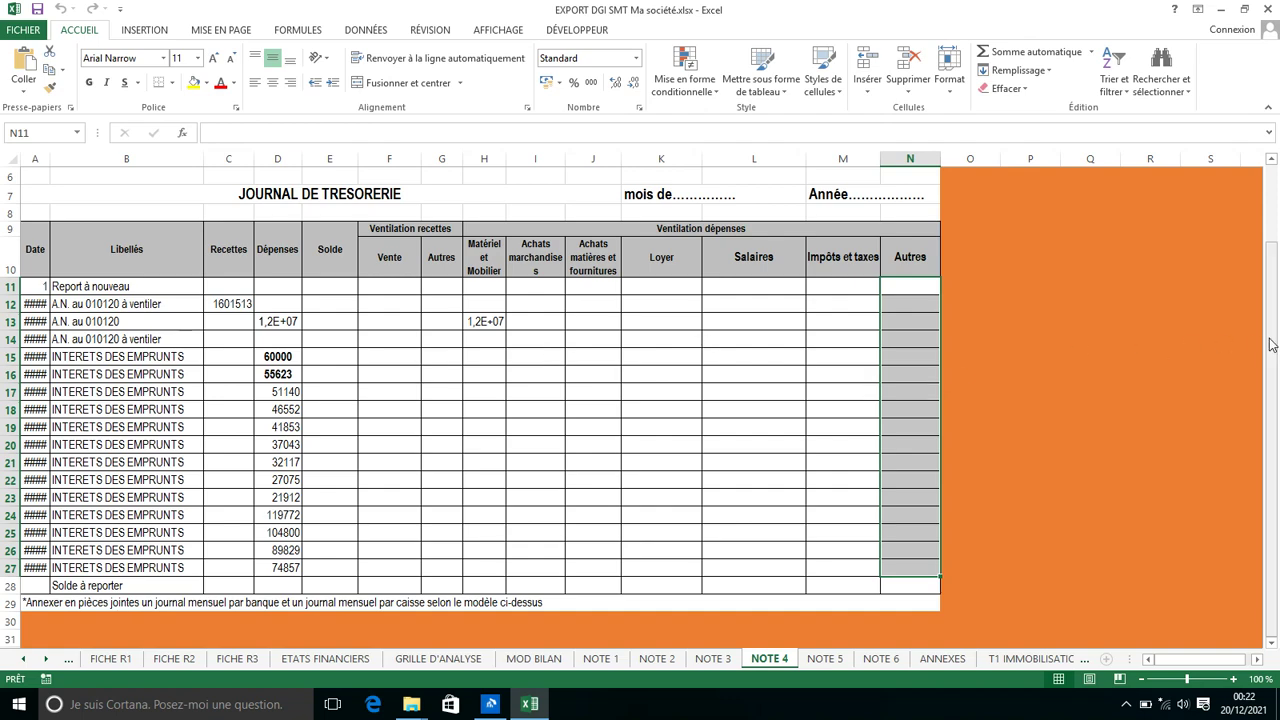
drag(1271, 345, 1273, 326)
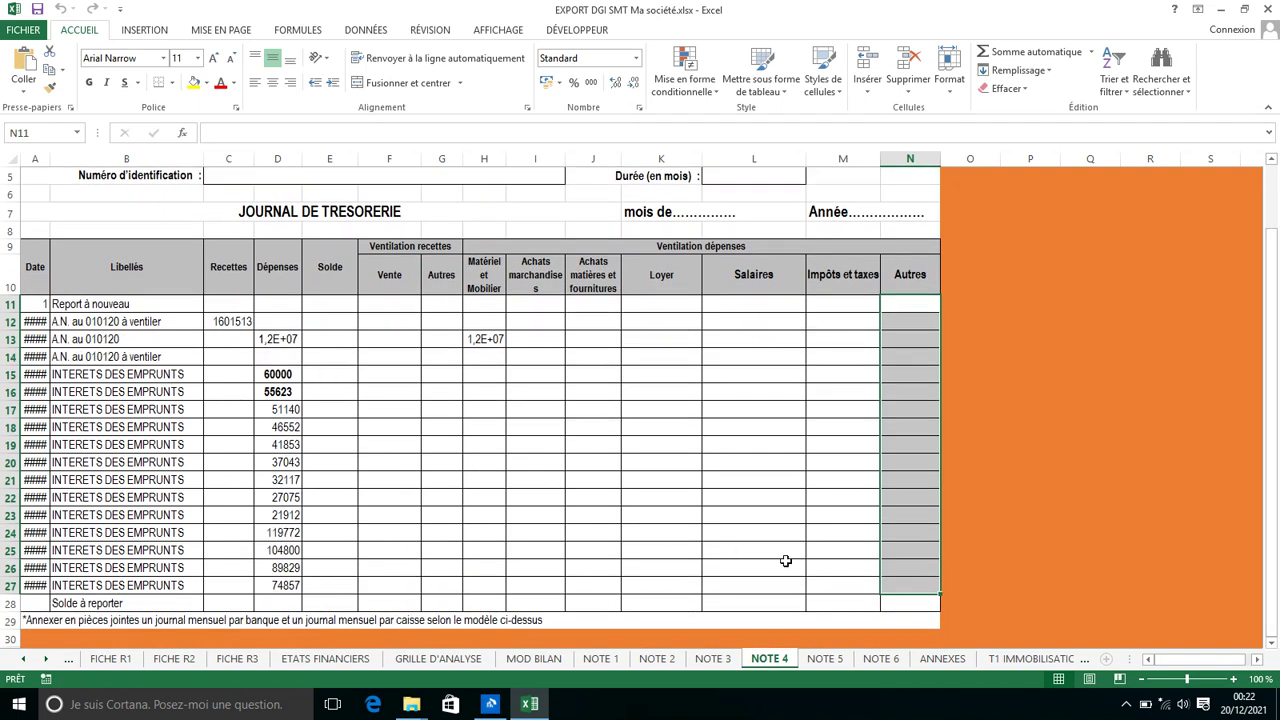
click(825, 659)
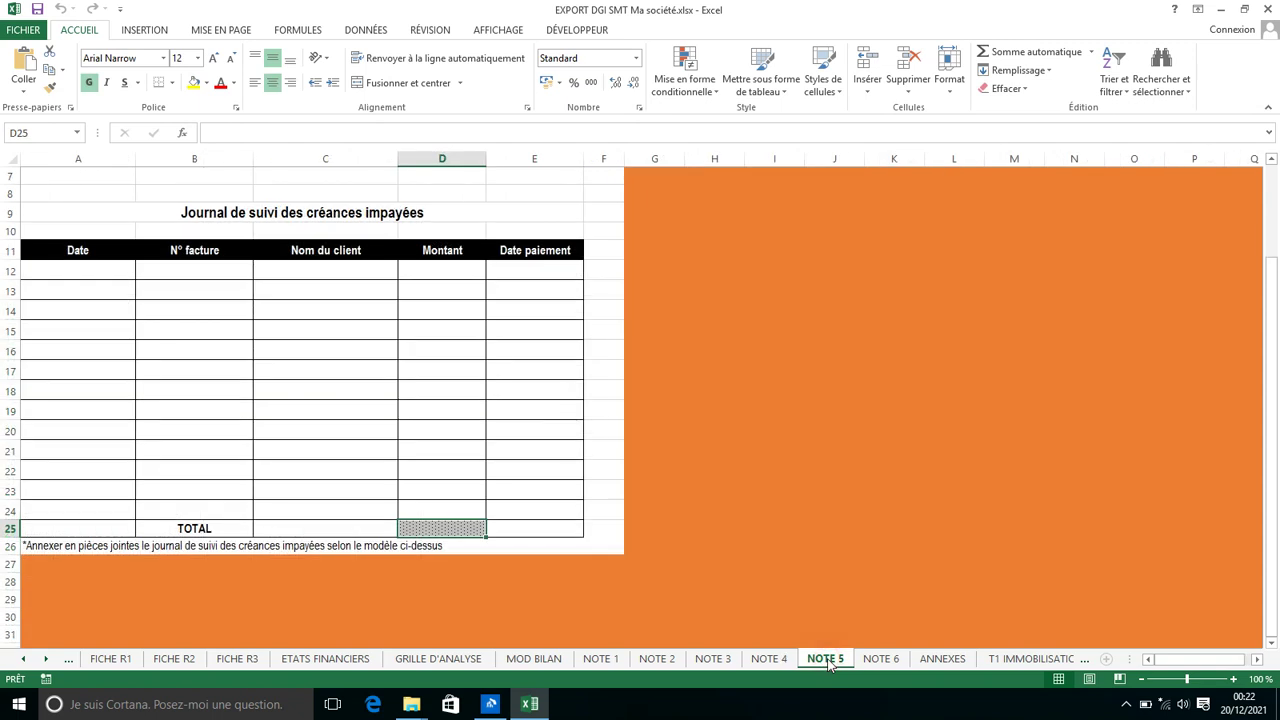
click(872, 661)
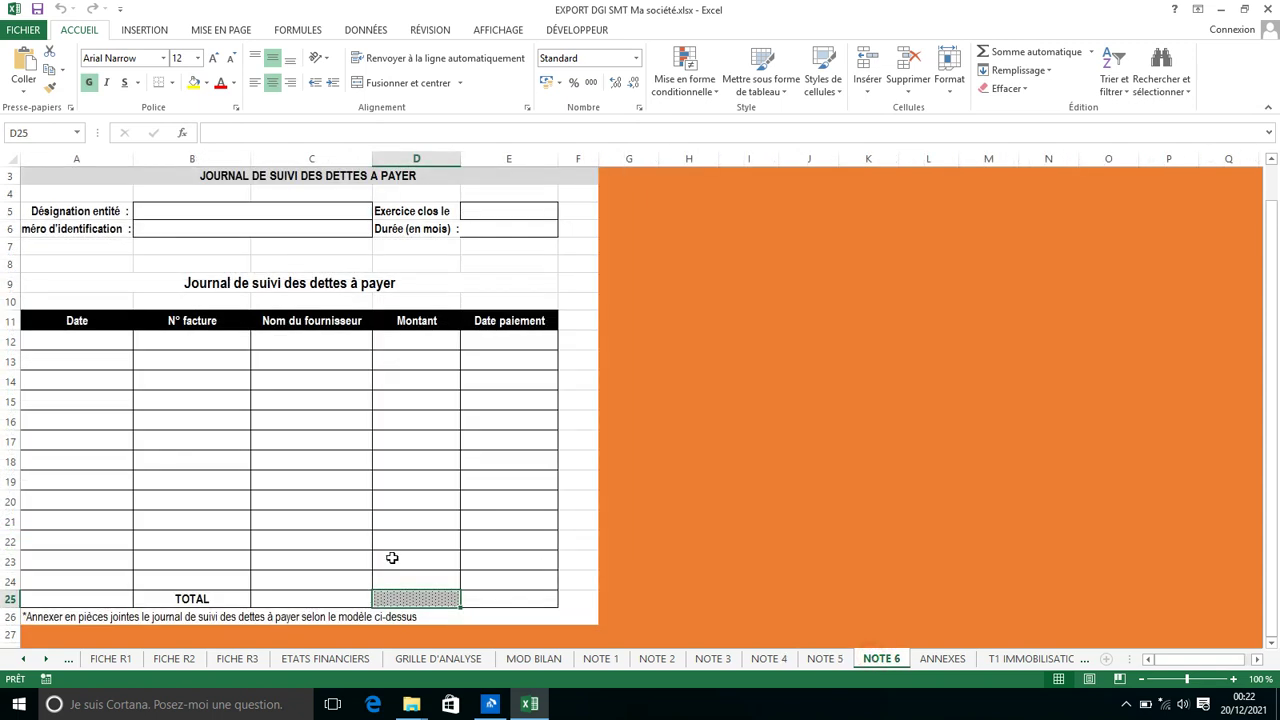
Step: Examine the T1 IMMOBILISATIONS, T1 BIS, T1 TER and T2 CESSION ET IMMOBILISATION sheets
click(49, 660)
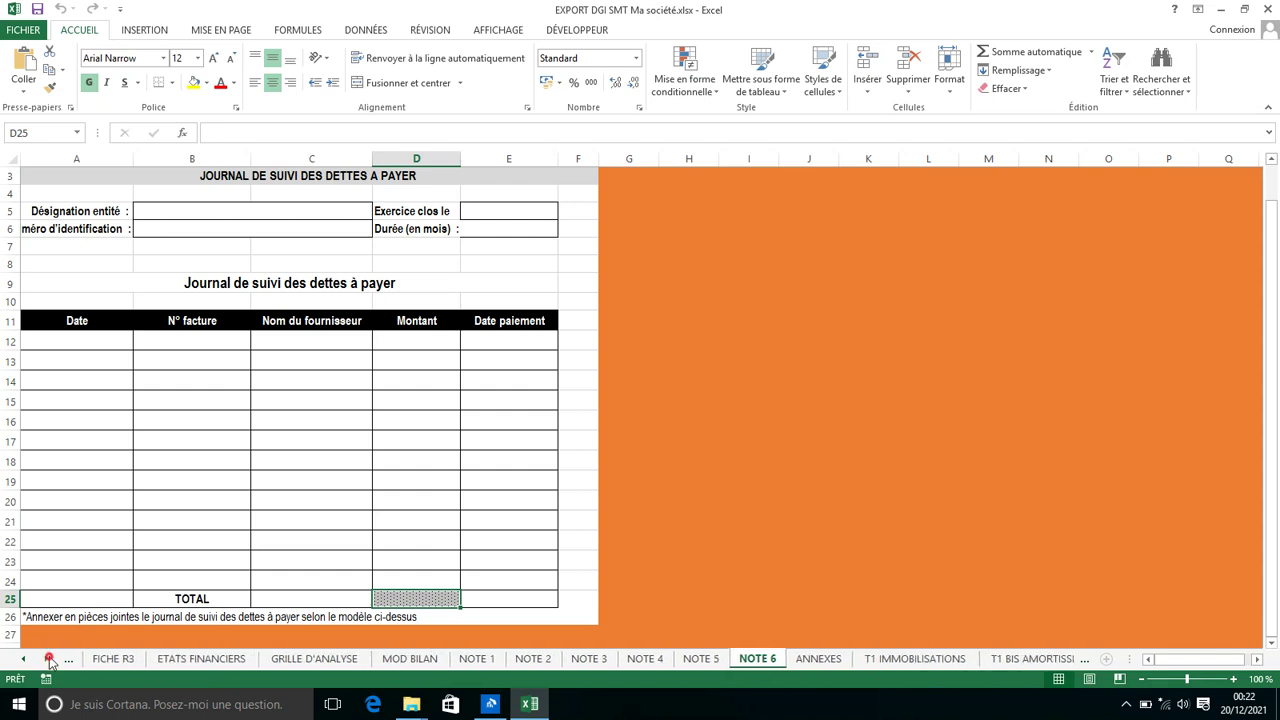
click(49, 660)
click(49, 660)
click(49, 660)
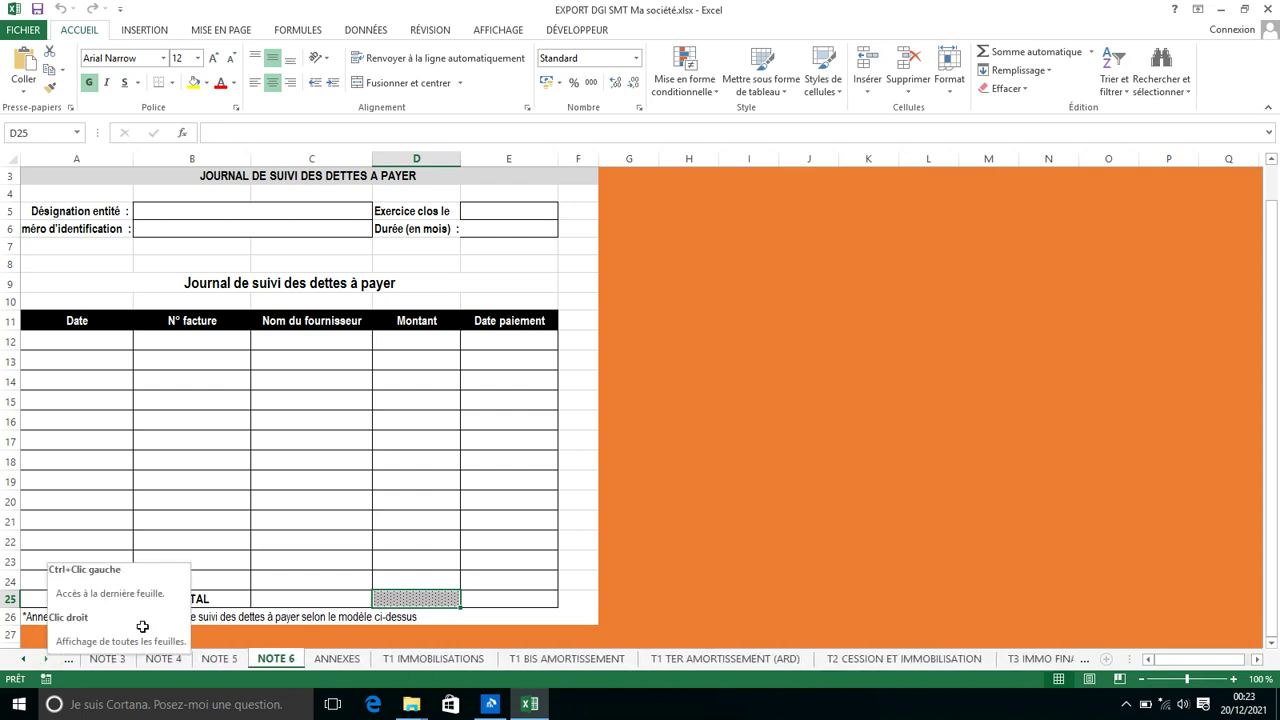
click(425, 662)
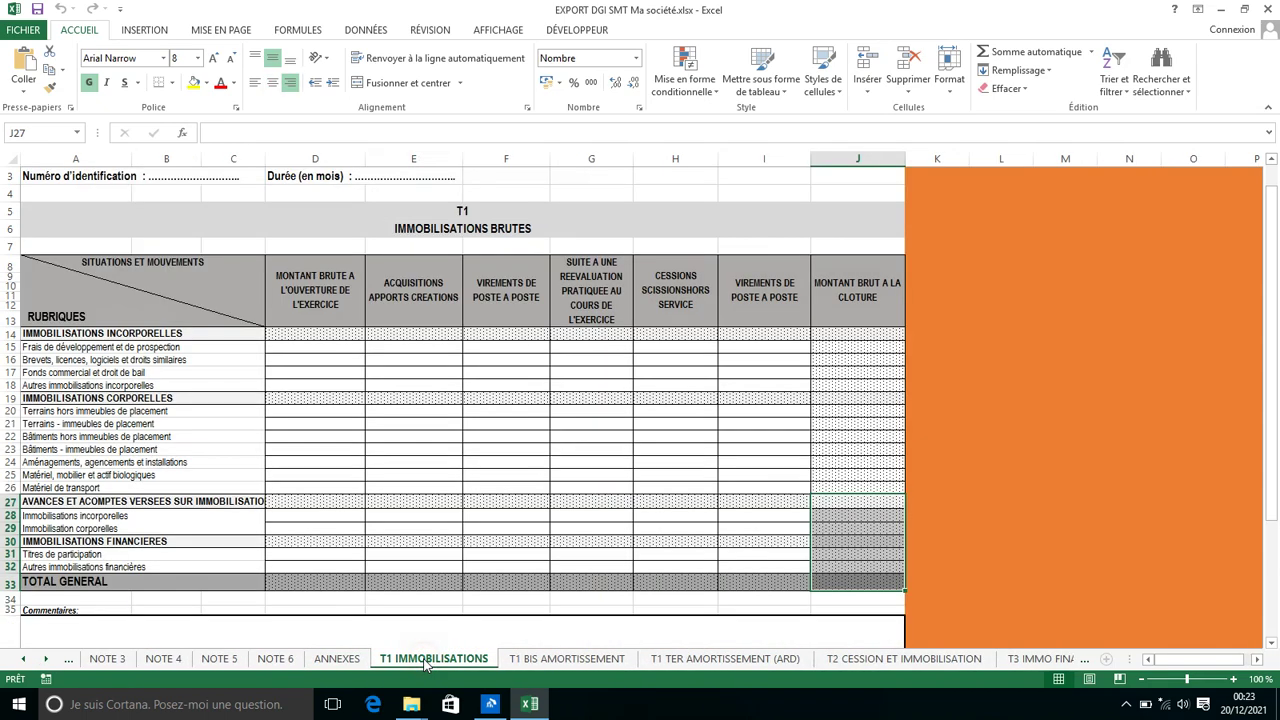
click(560, 658)
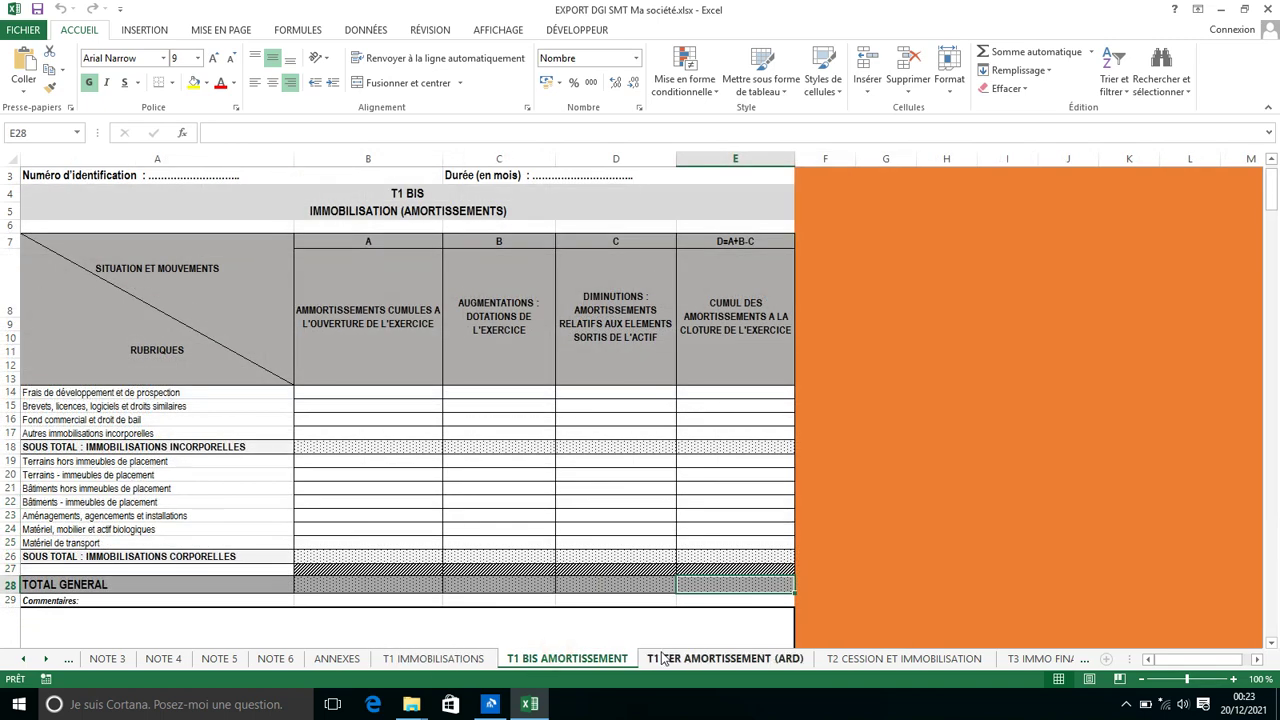
click(703, 662)
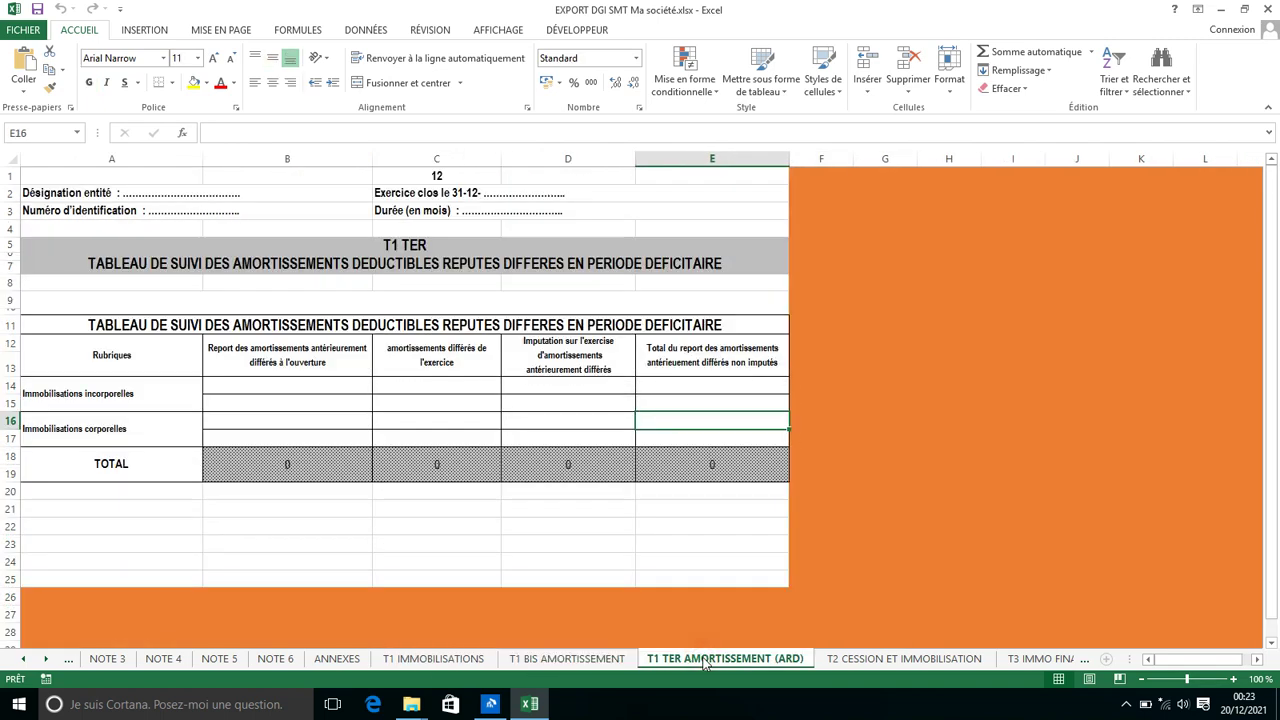
click(881, 660)
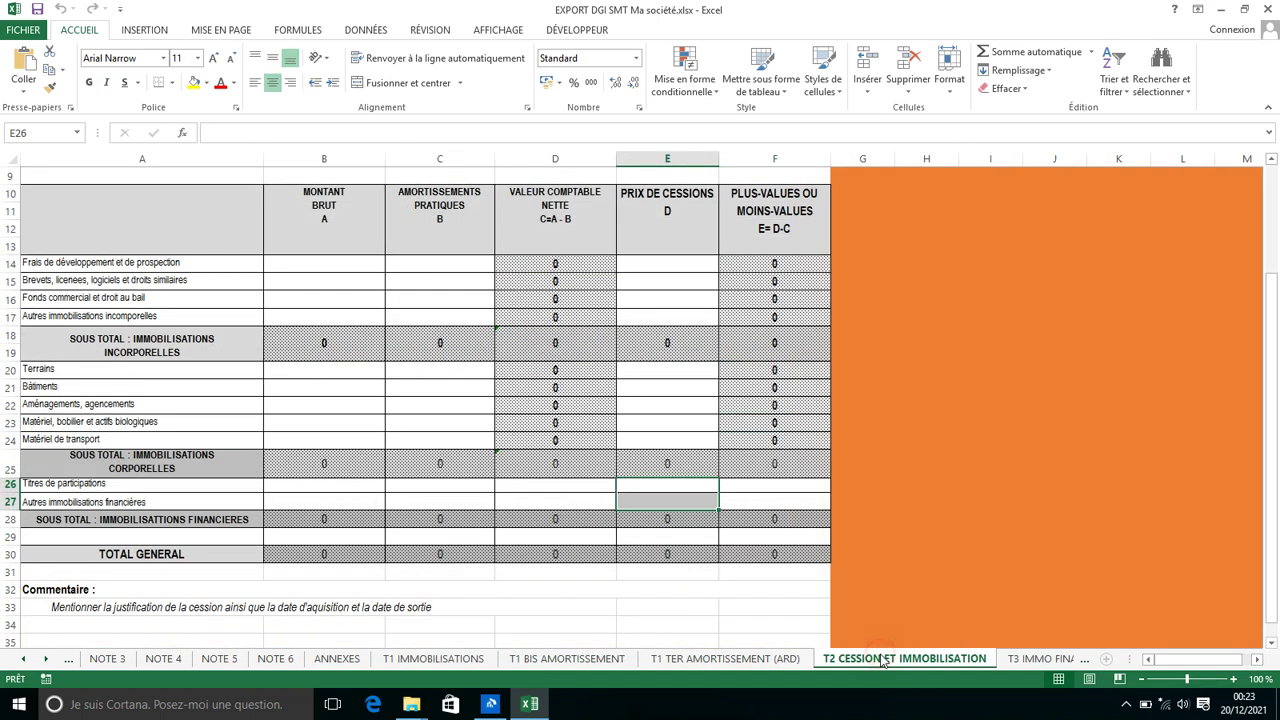
Step: Examine the T5, T6 and T9 tax sheets of the DGI export, and close the workbook
click(43, 660)
click(43, 660)
click(43, 660)
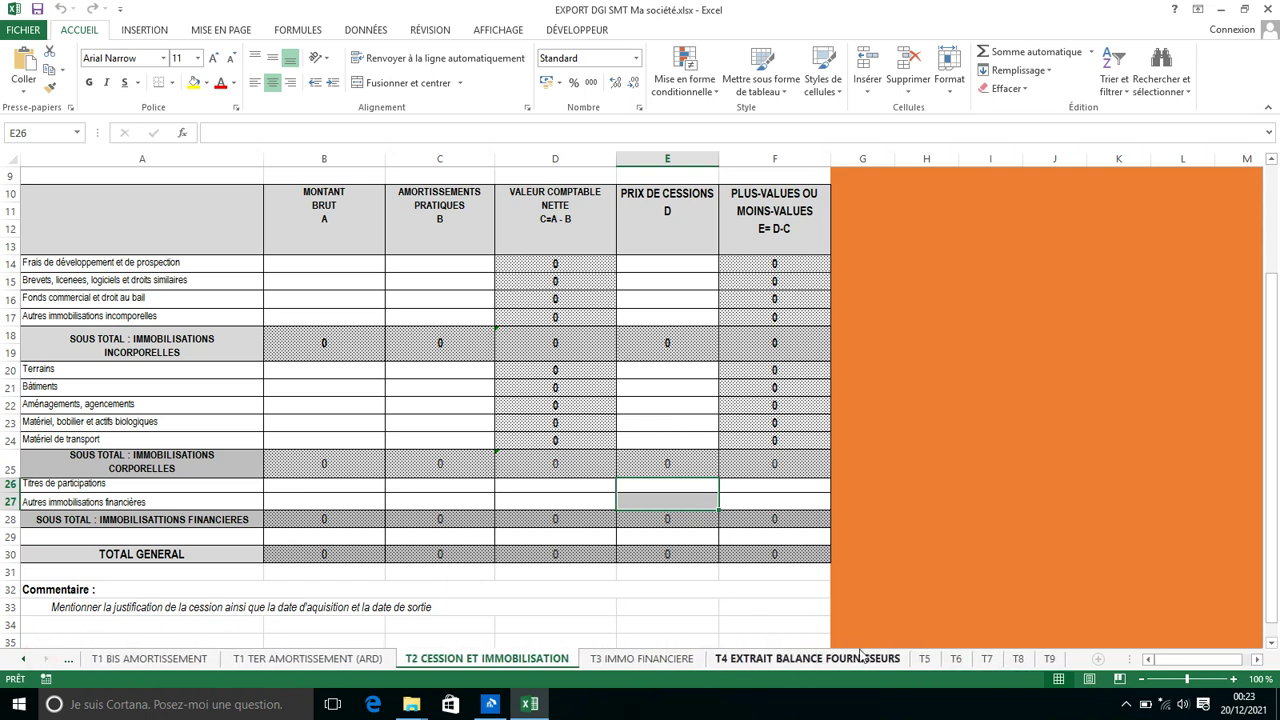
click(924, 658)
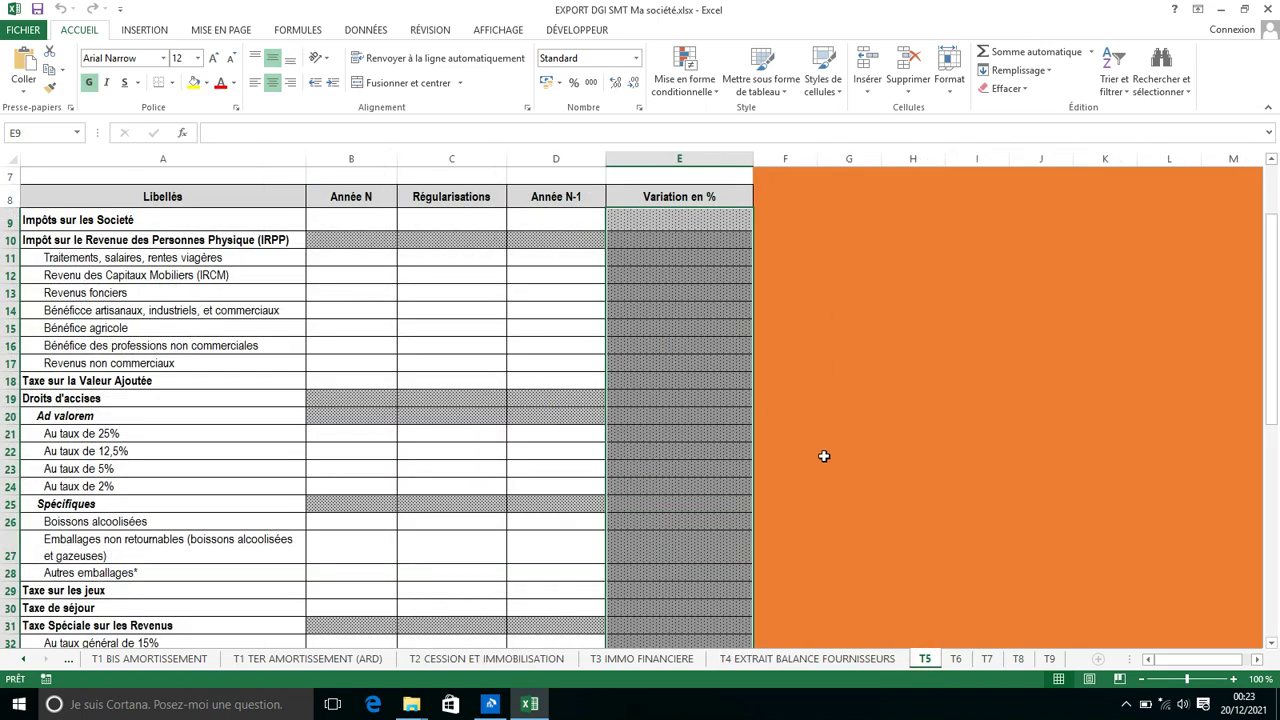
click(956, 659)
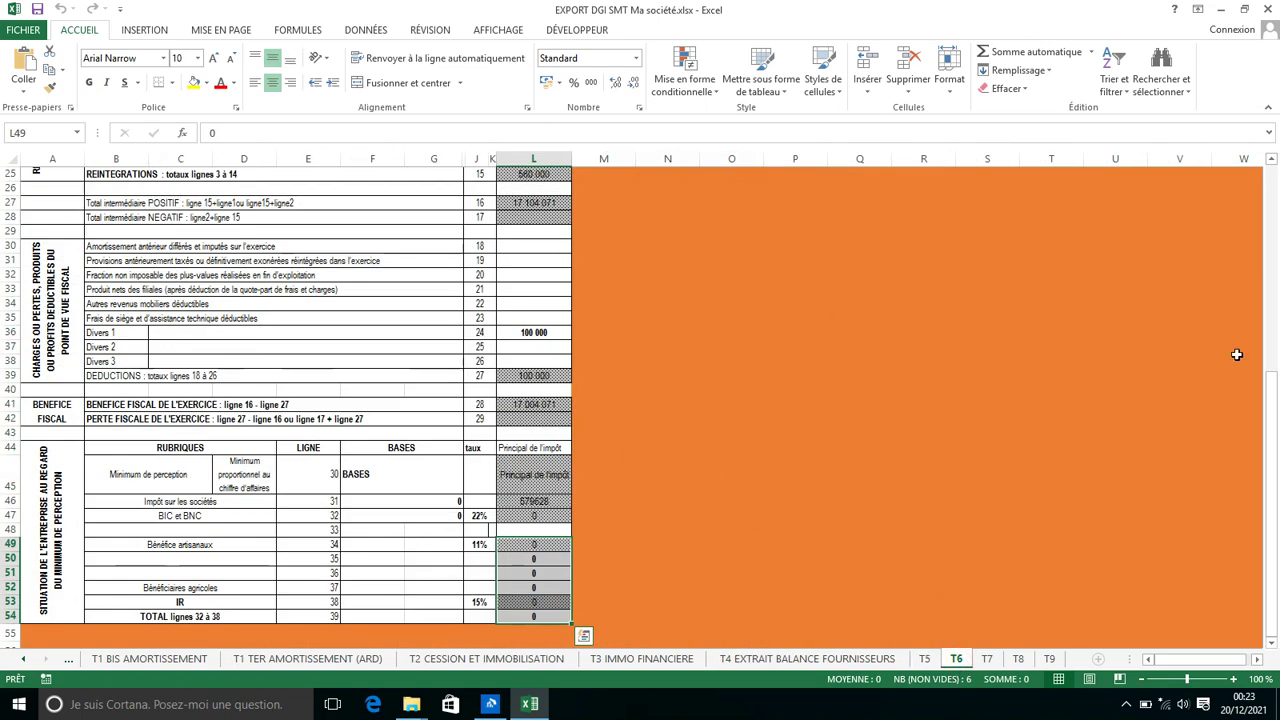
drag(1274, 396, 1276, 217)
drag(1276, 220, 1276, 360)
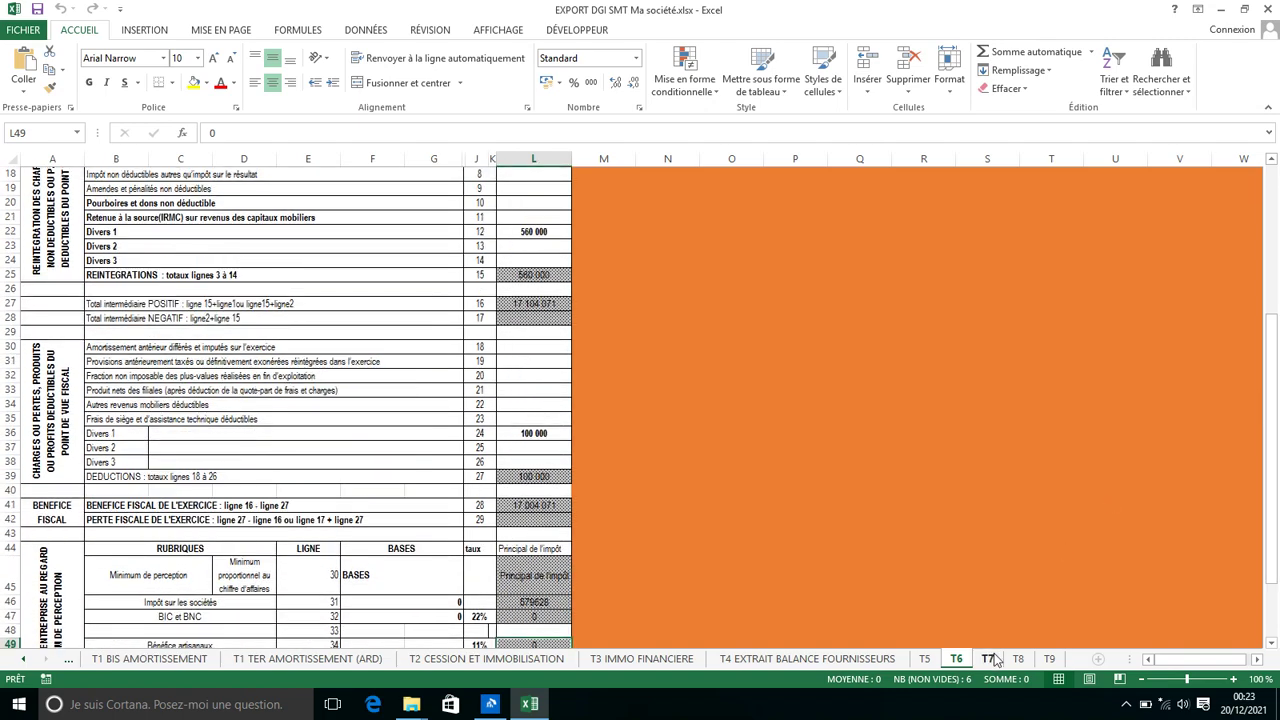
click(1049, 659)
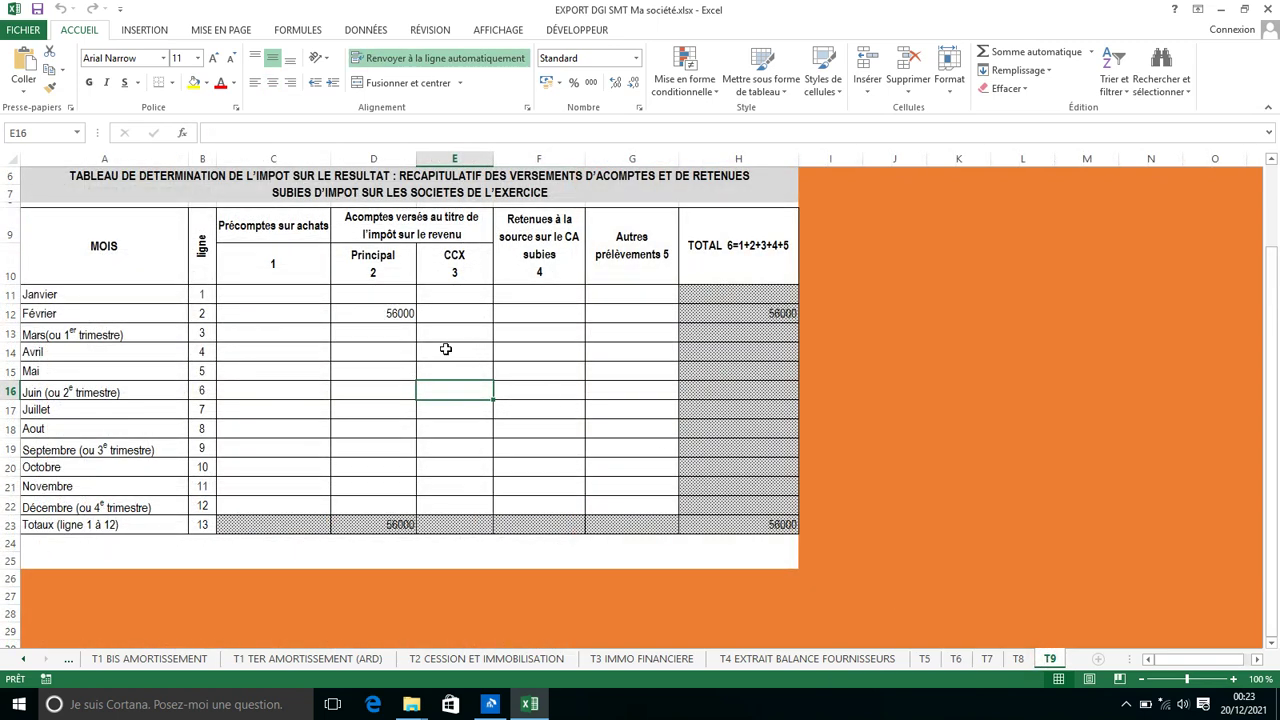
click(292, 353)
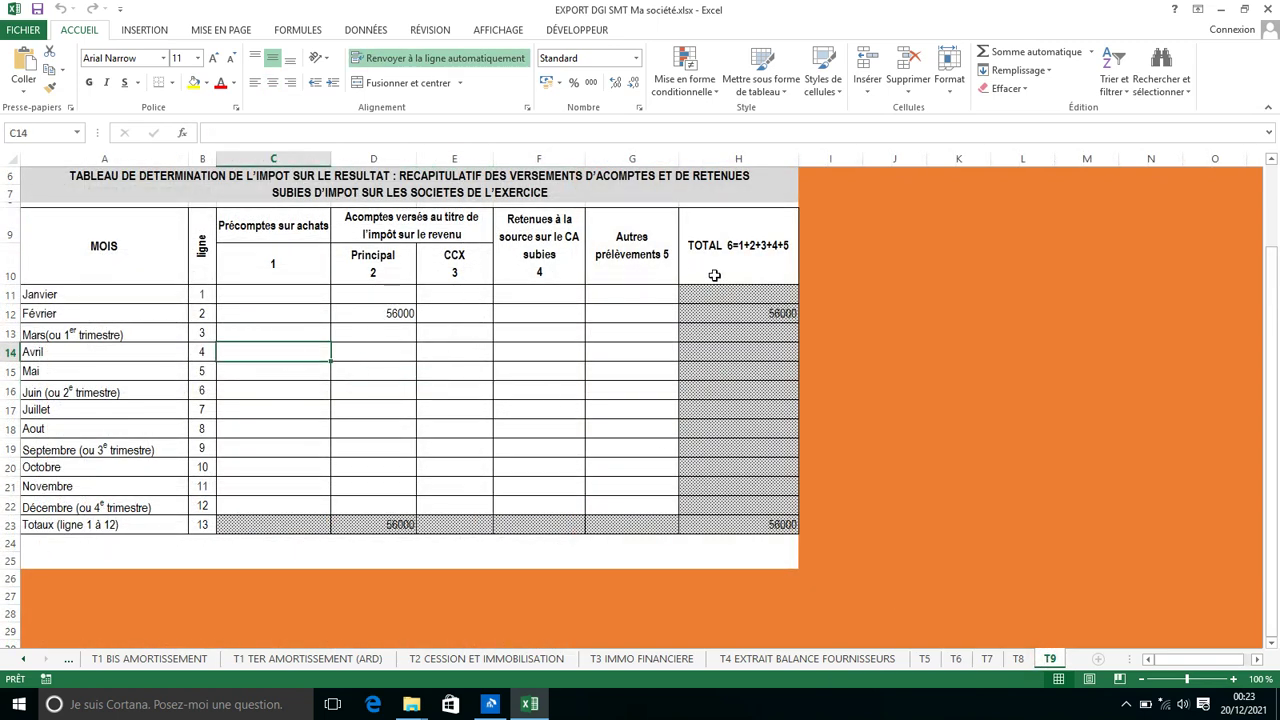
click(1270, 10)
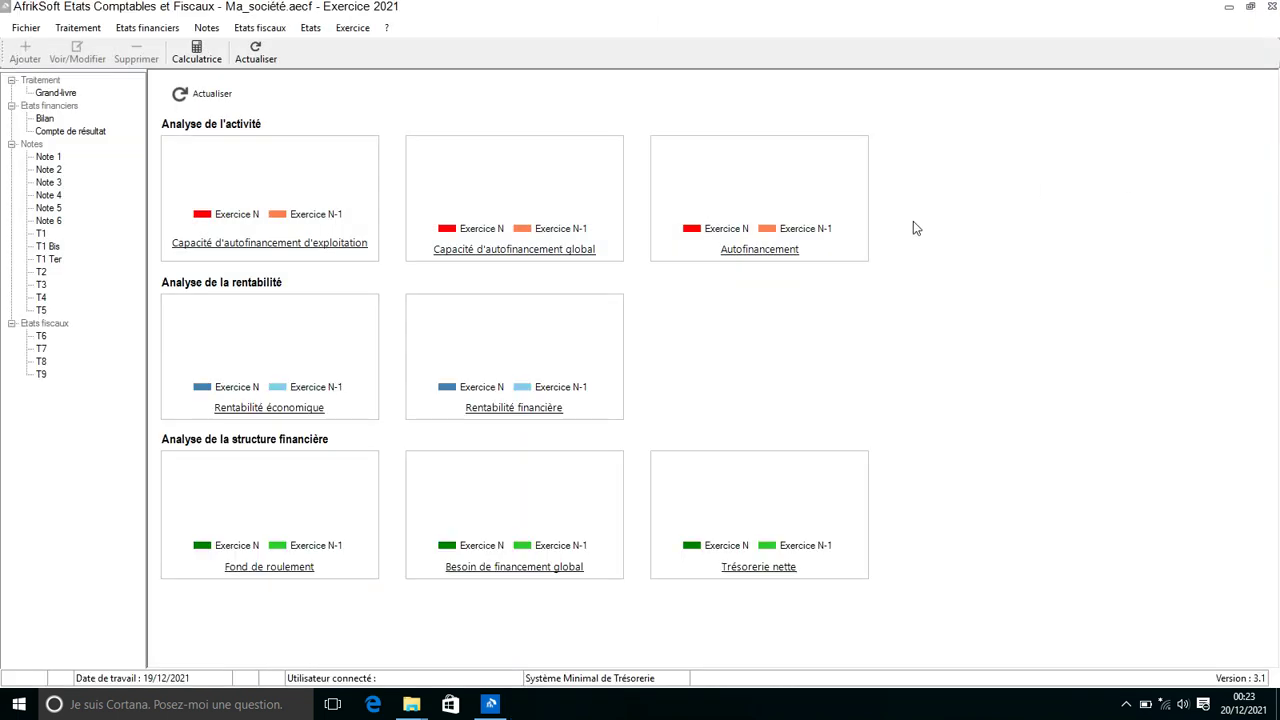
Step: Open the user profile's Documents folder from the desktop and locate the file EXPORT DGI SMT Ma société.xlsx
click(1275, 704)
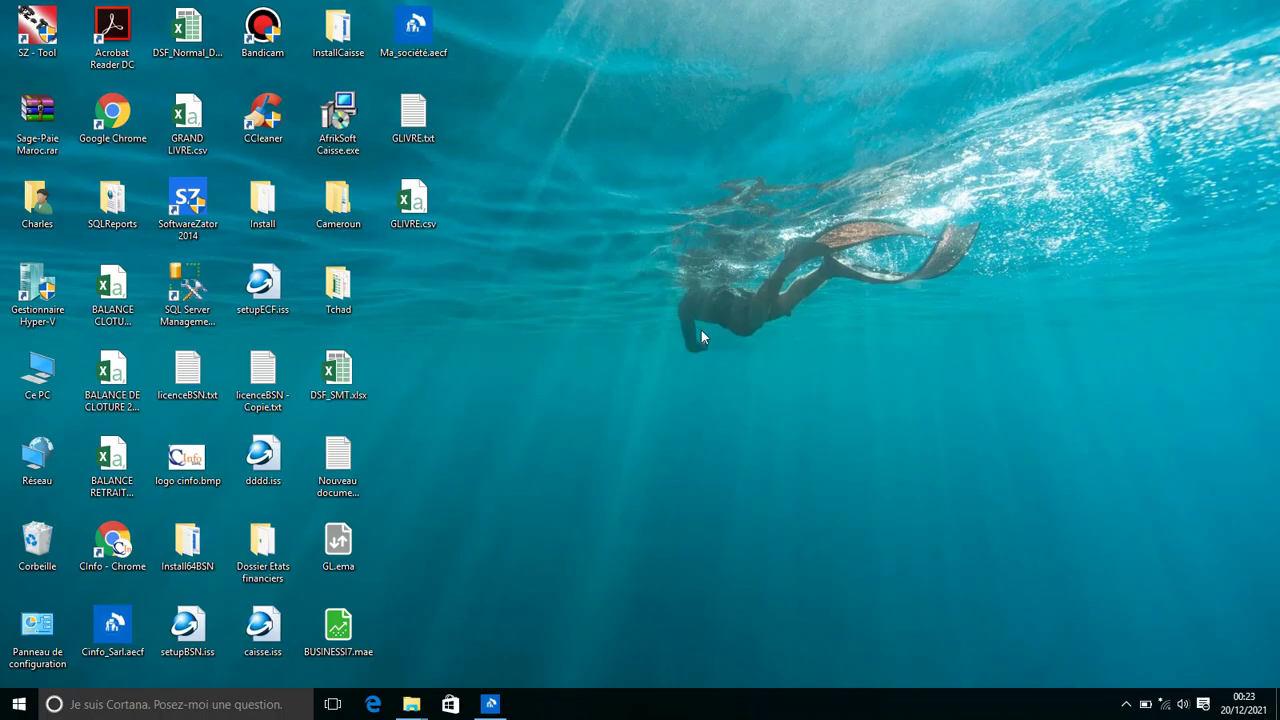
double_click(37, 198)
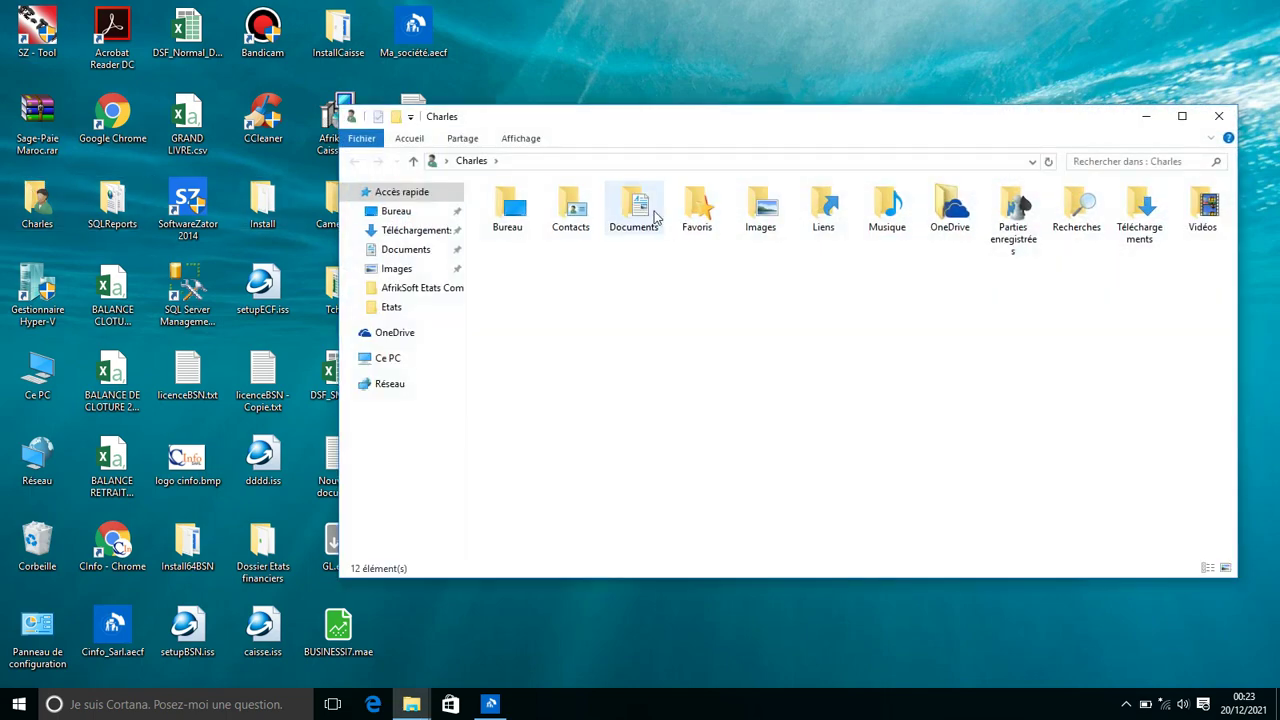
double_click(634, 208)
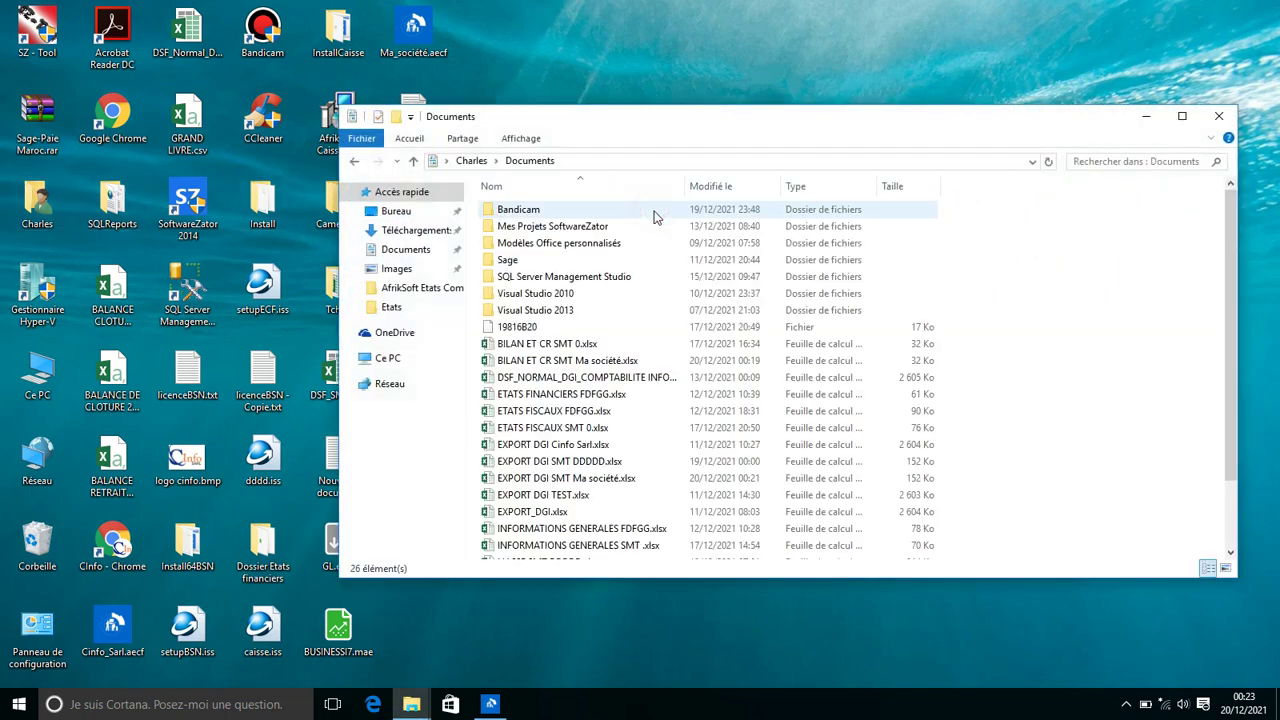
click(1182, 116)
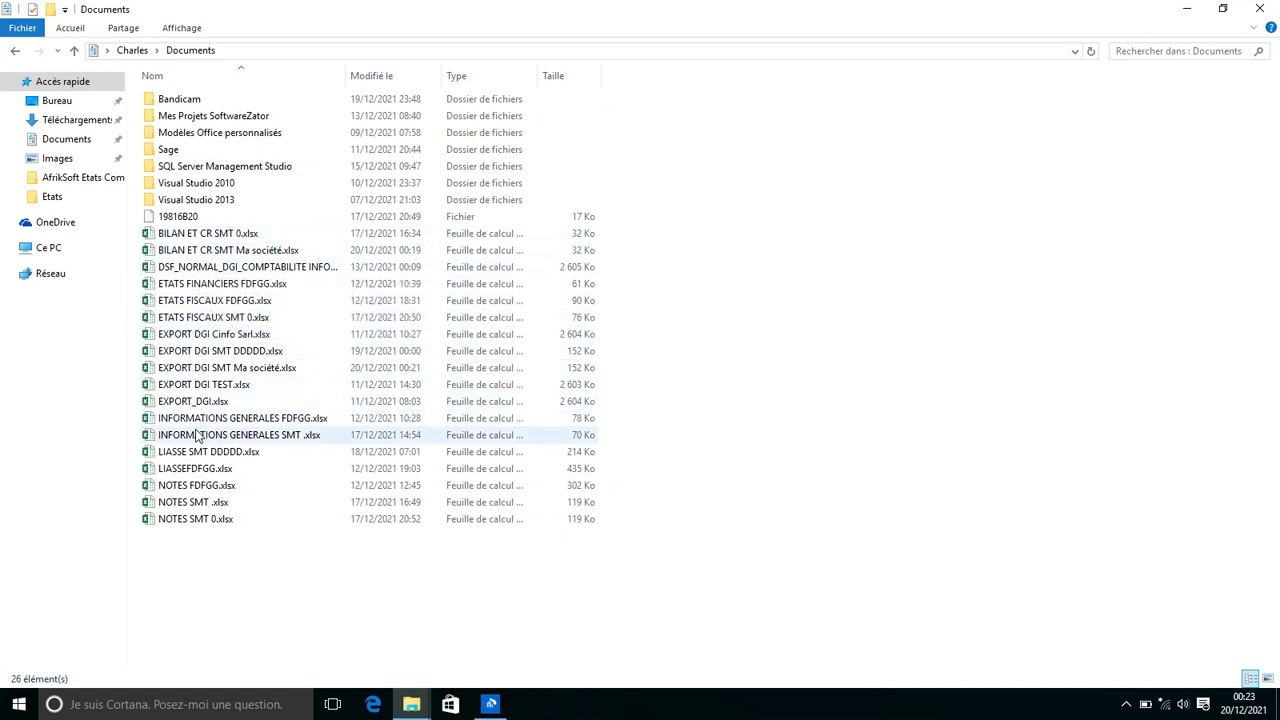
click(210, 370)
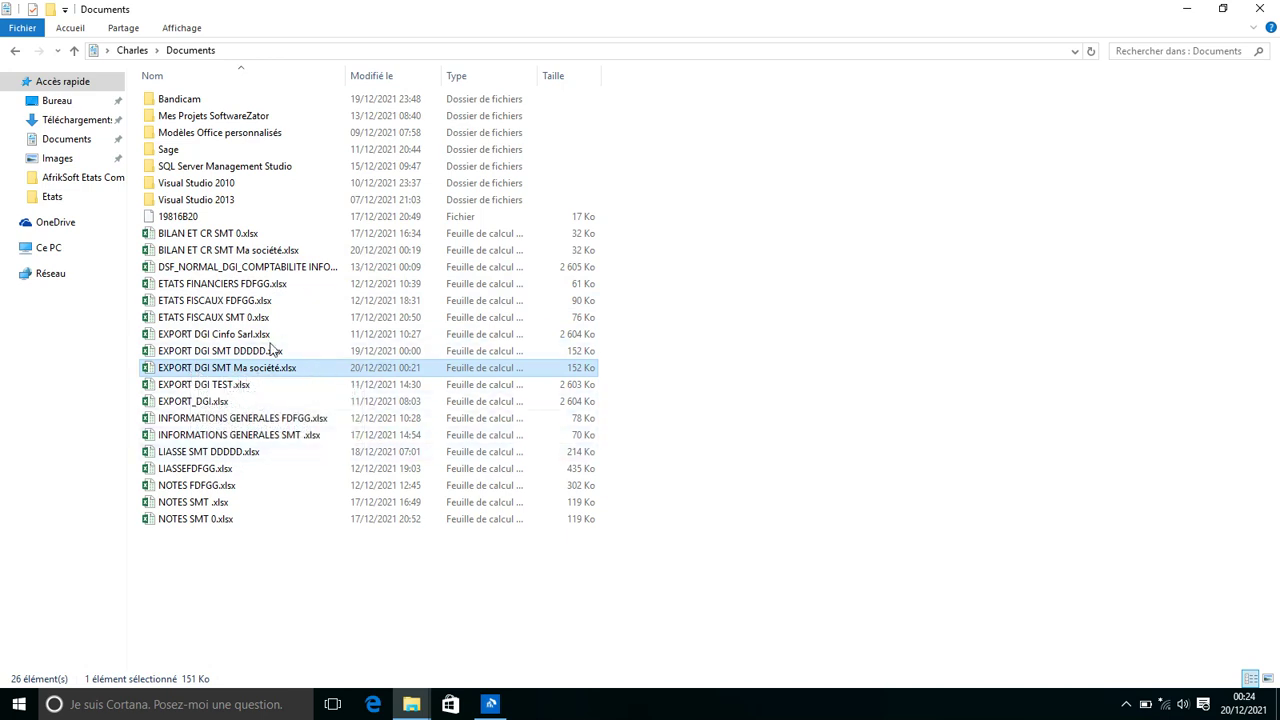
Step: Switch to AfrikSoft, hide the vertical navigation bar and show it again
click(491, 705)
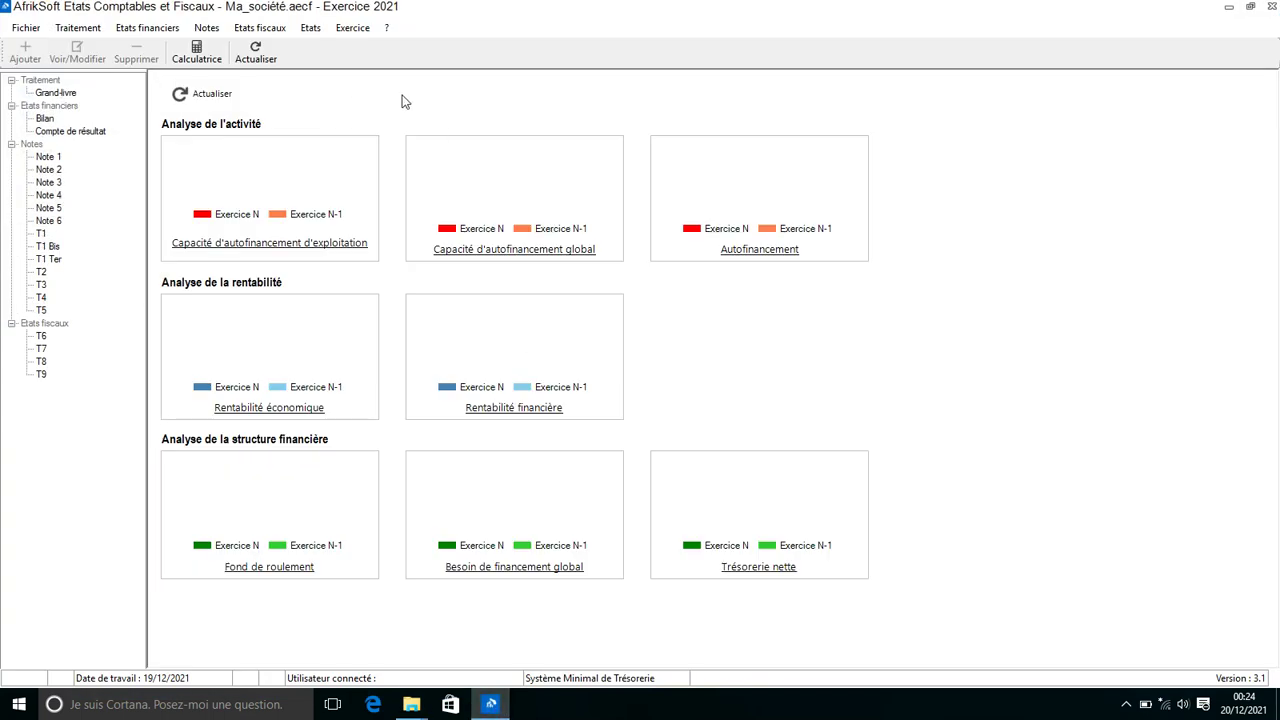
click(352, 28)
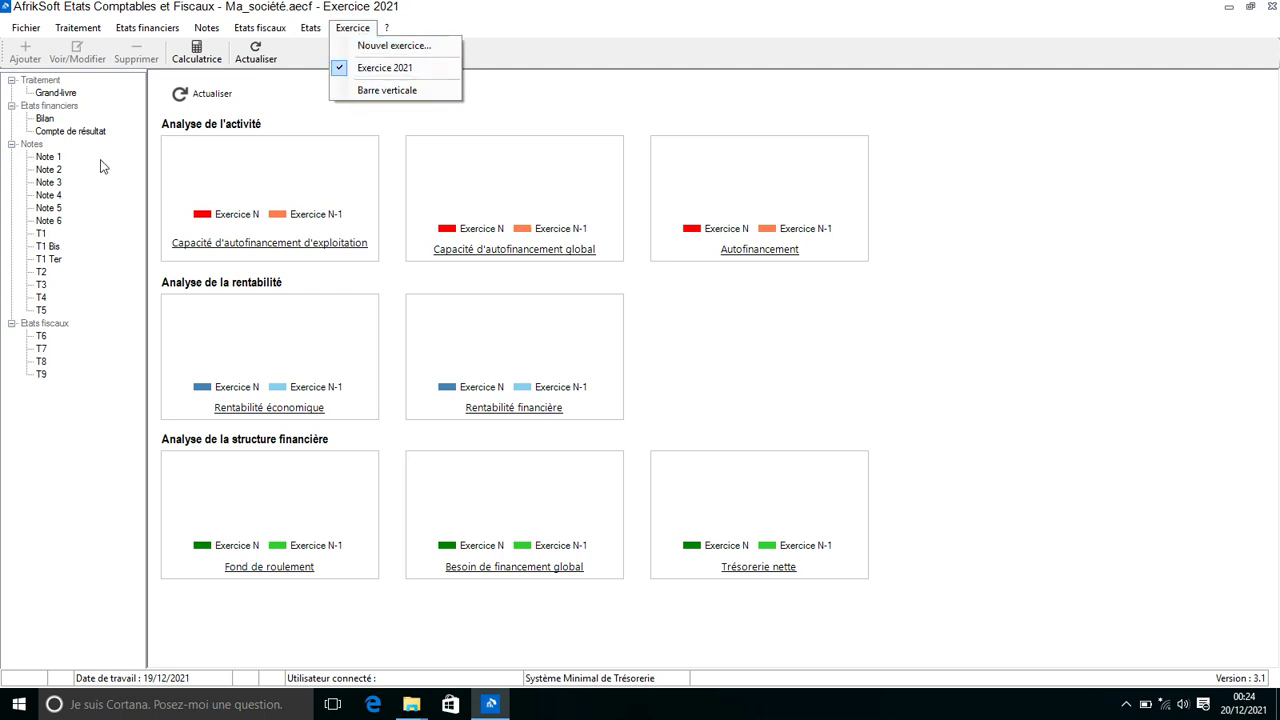
click(386, 90)
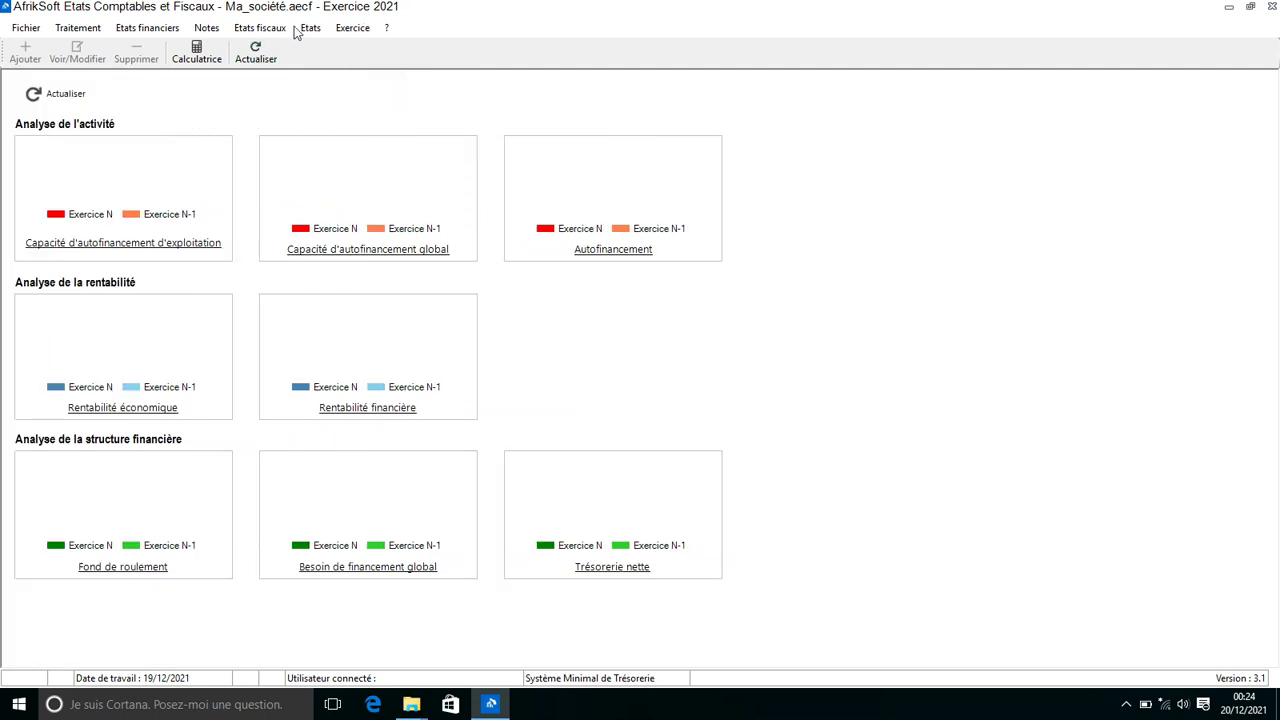
click(351, 28)
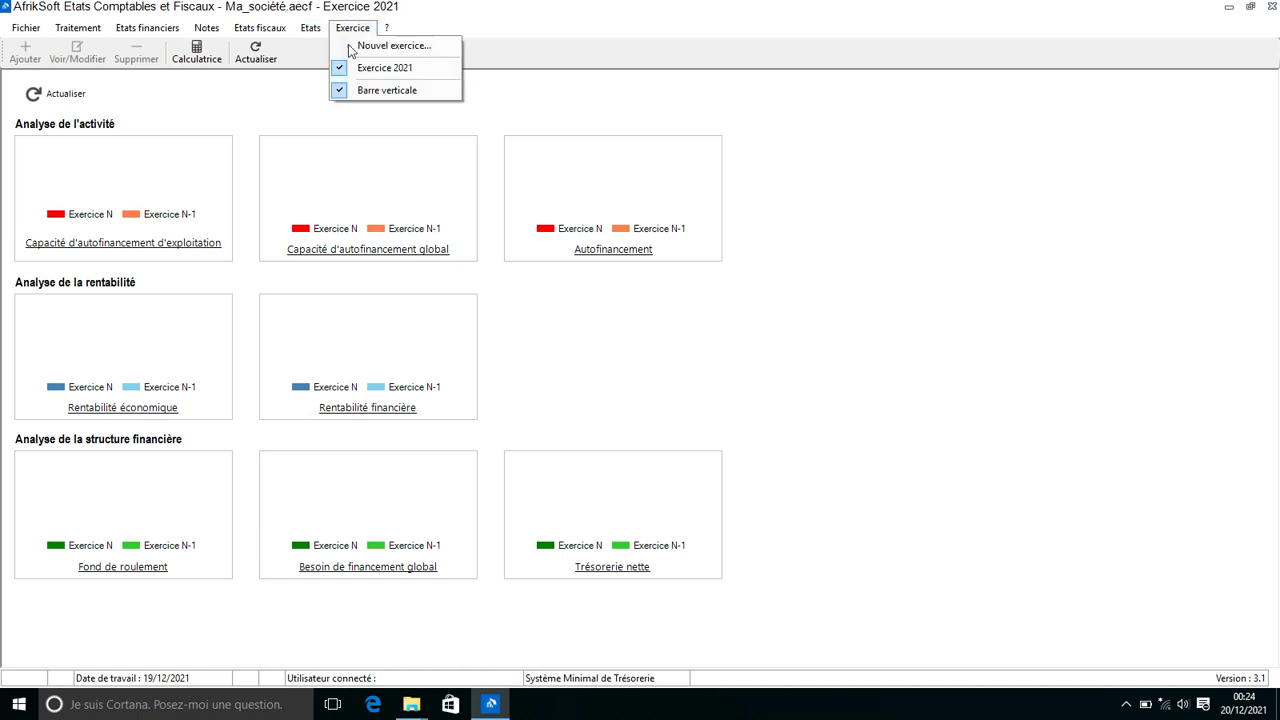
click(369, 89)
Step: Create a new exercise running from 01/01/2022 to 31/12/2022 and confirm its creation
click(351, 28)
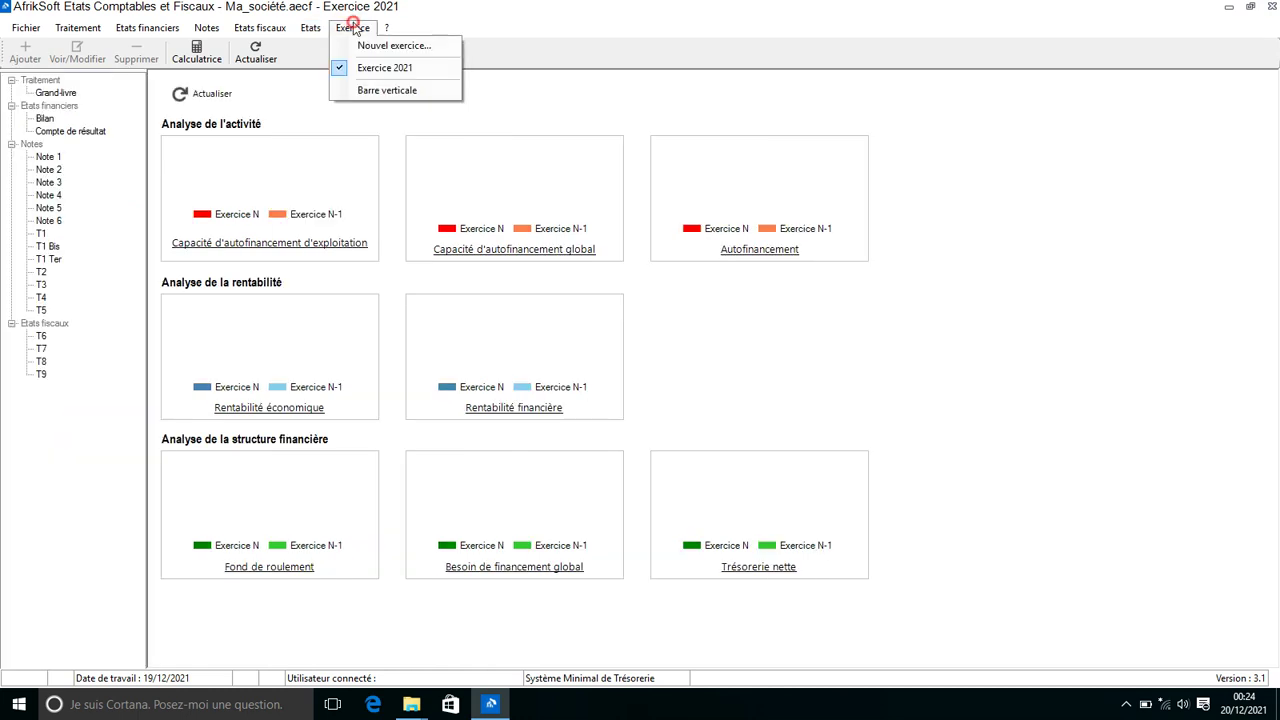
click(376, 46)
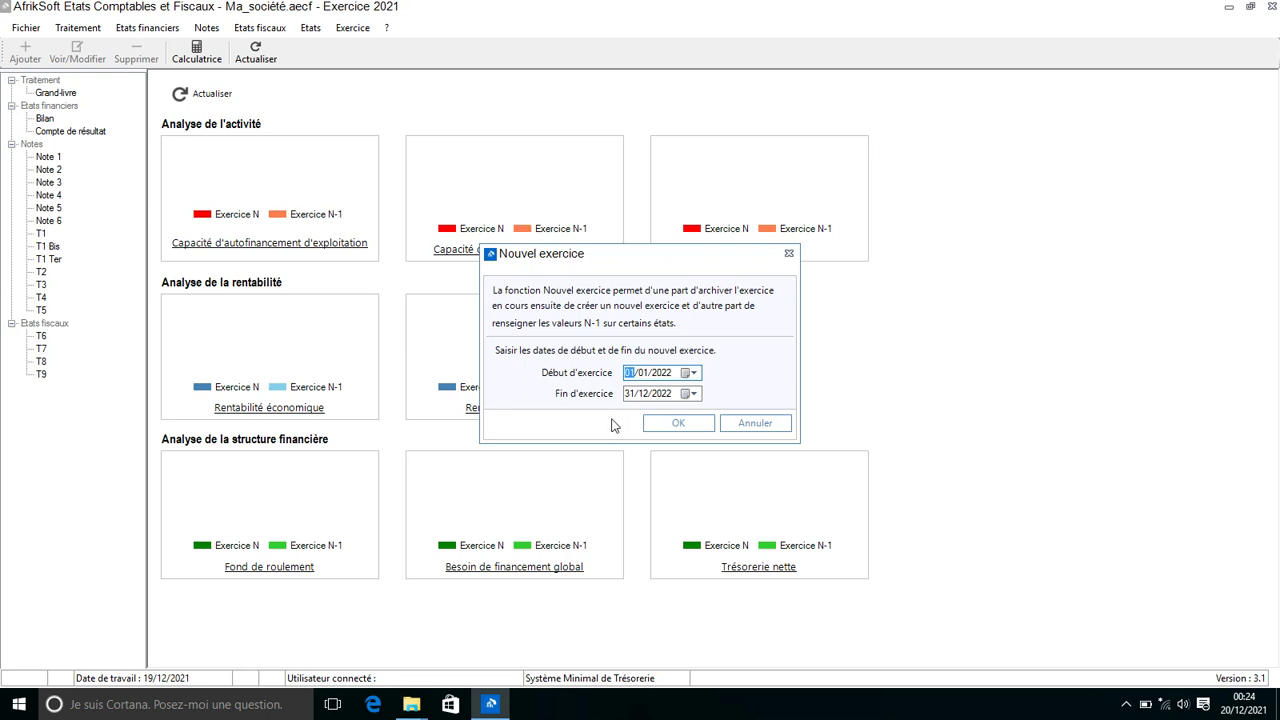
click(674, 422)
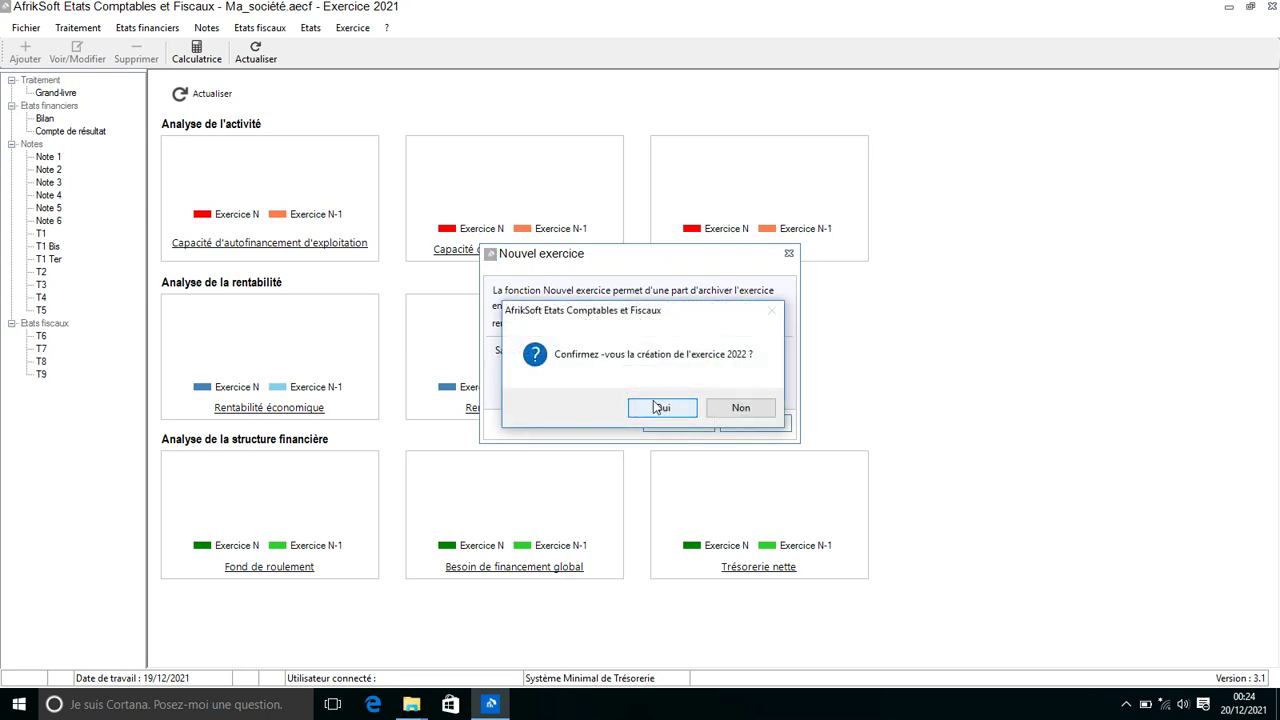
click(660, 407)
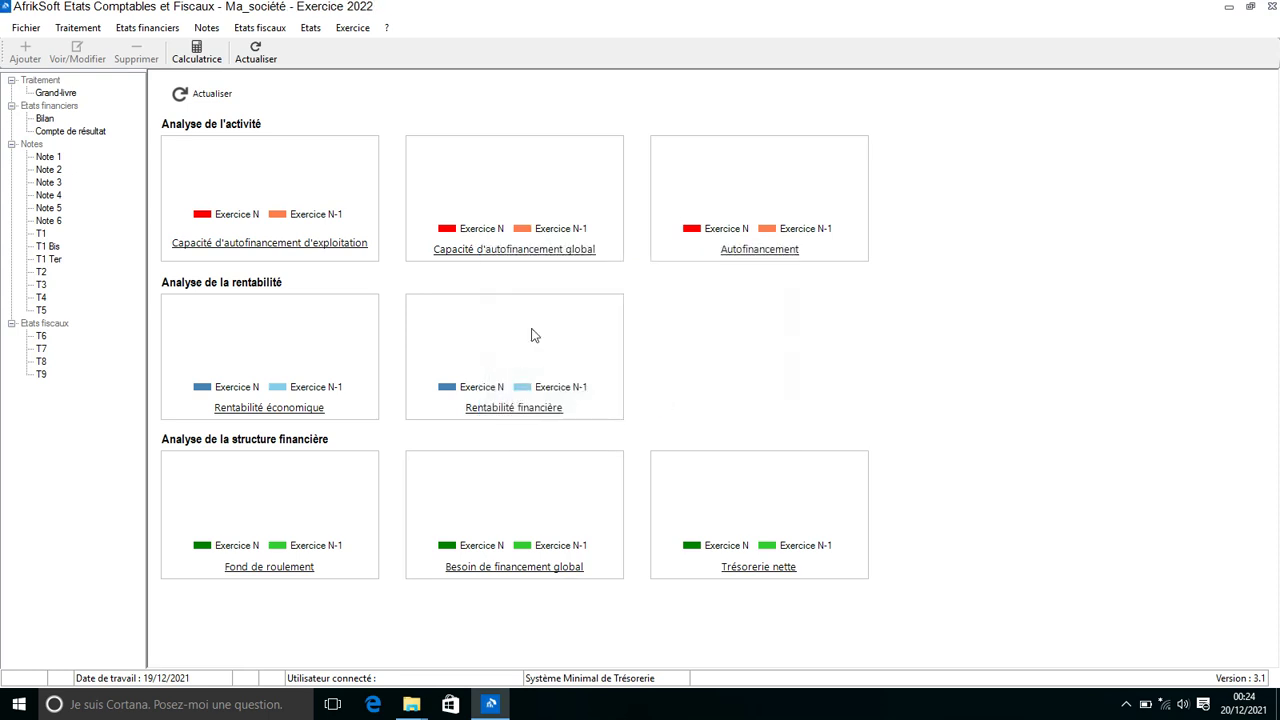
Step: Check the Grand livre of exercise 2022 for entries and close it
click(127, 28)
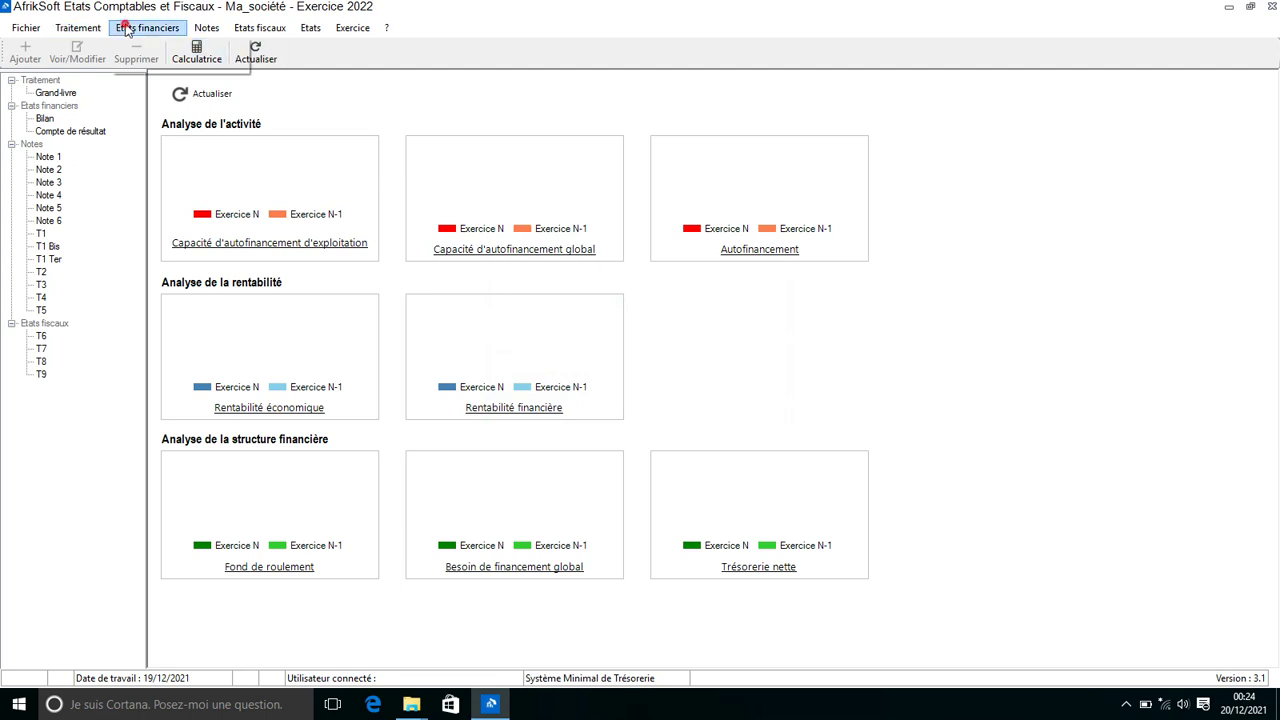
mouse_move(77, 27)
click(101, 50)
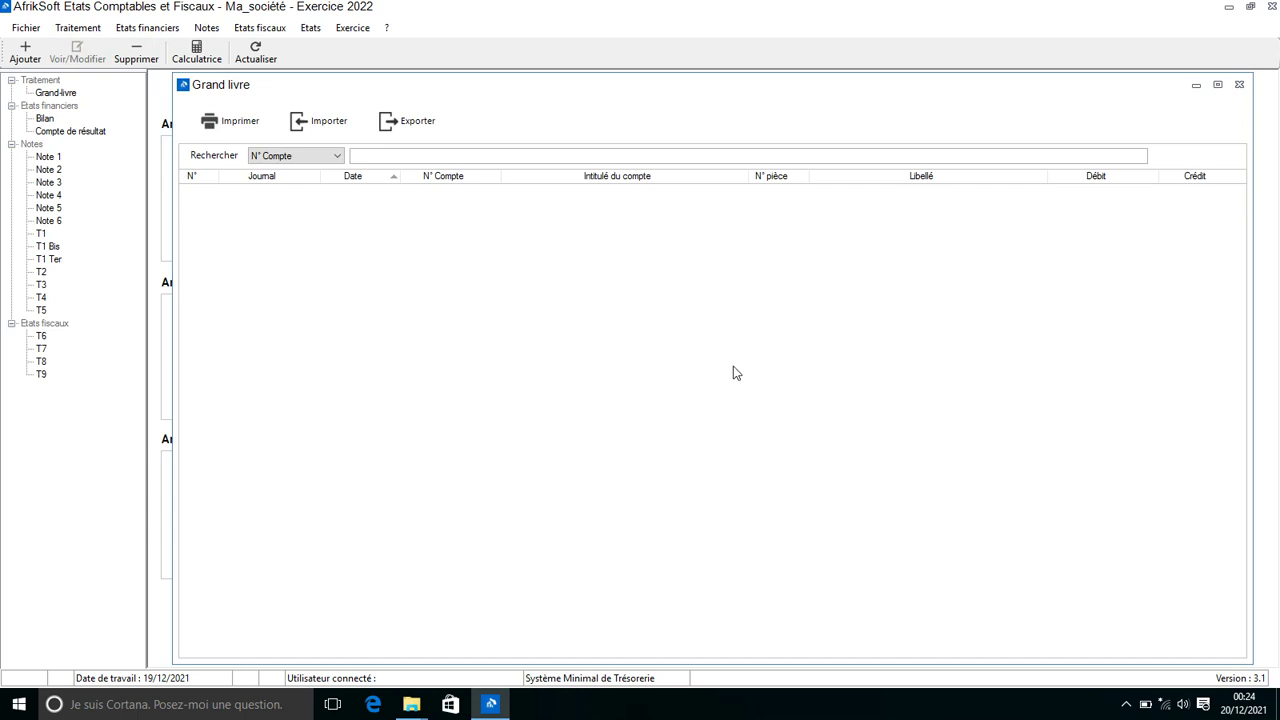
click(1239, 84)
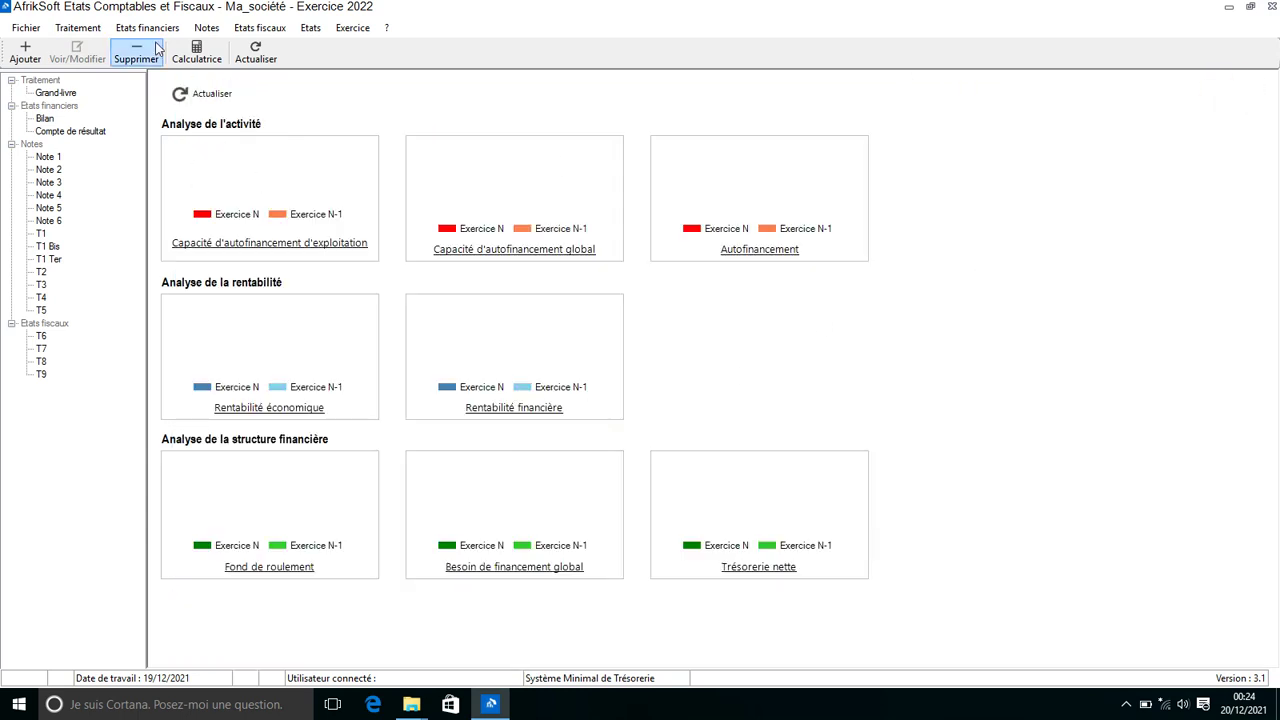
Step: Review the Exercice N-1 amounts in the Bilan and Compte de résultat of exercise 2022, and close the statements
click(170, 28)
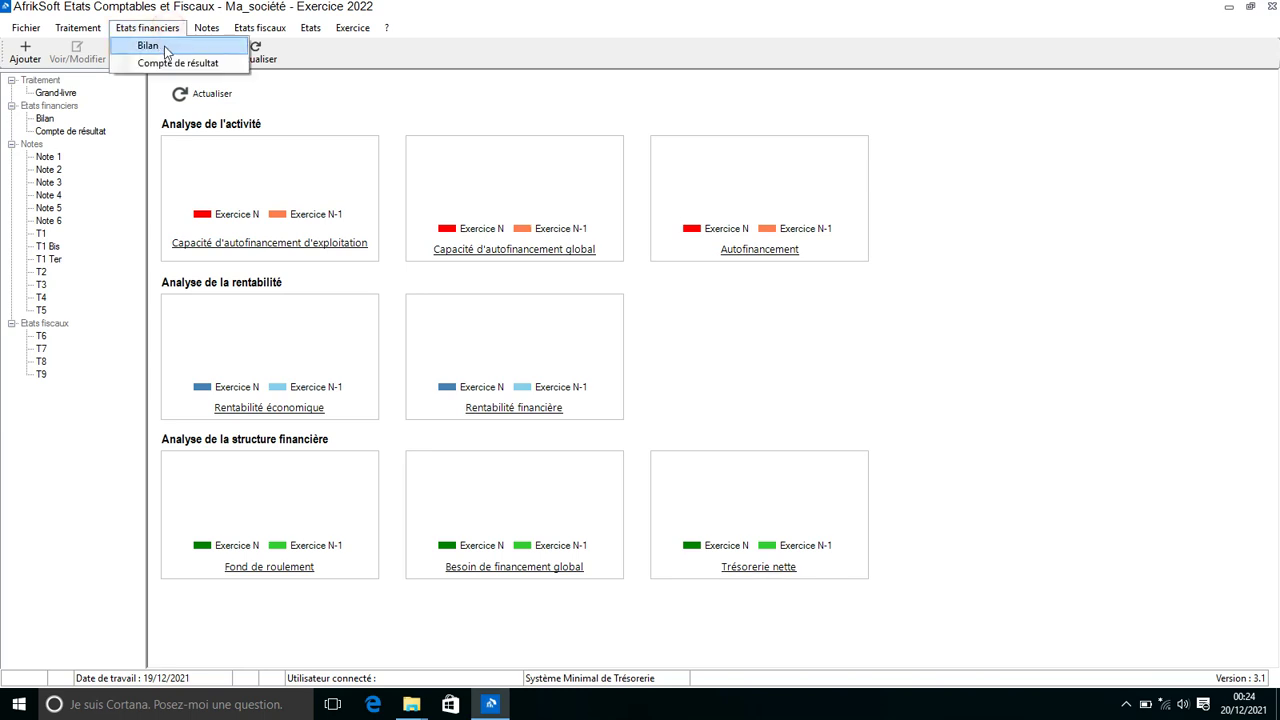
click(166, 47)
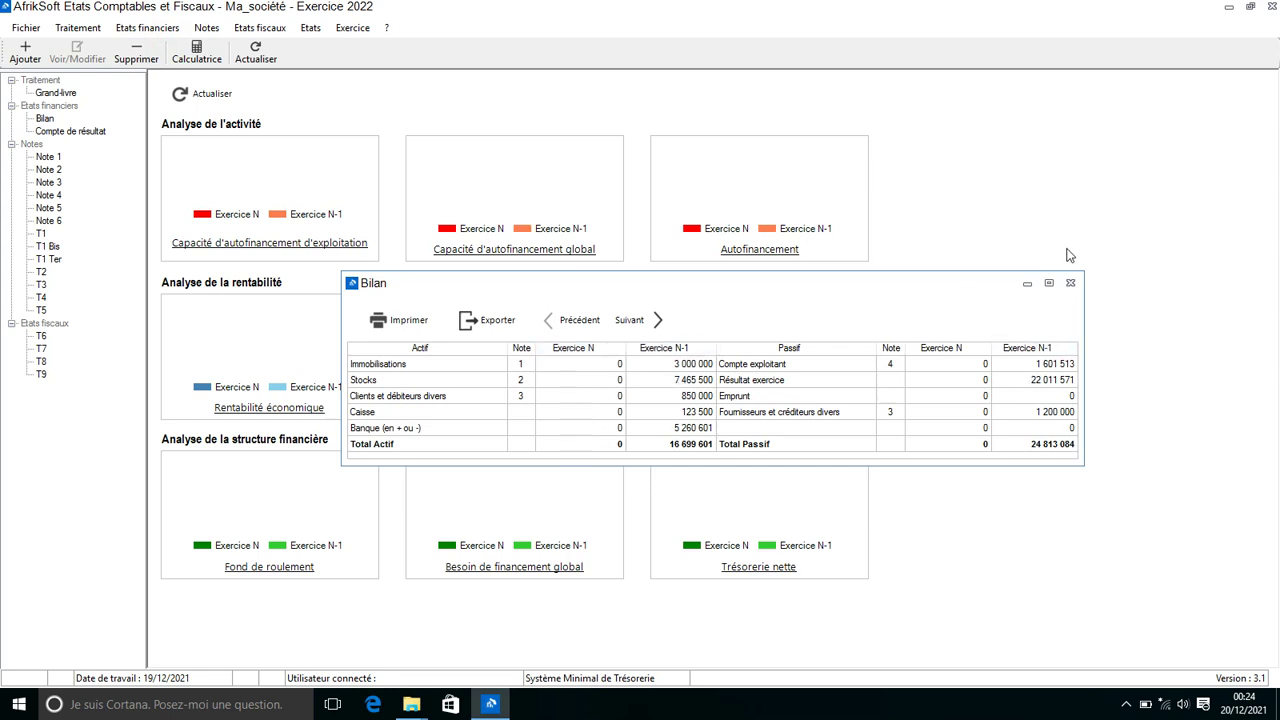
click(655, 320)
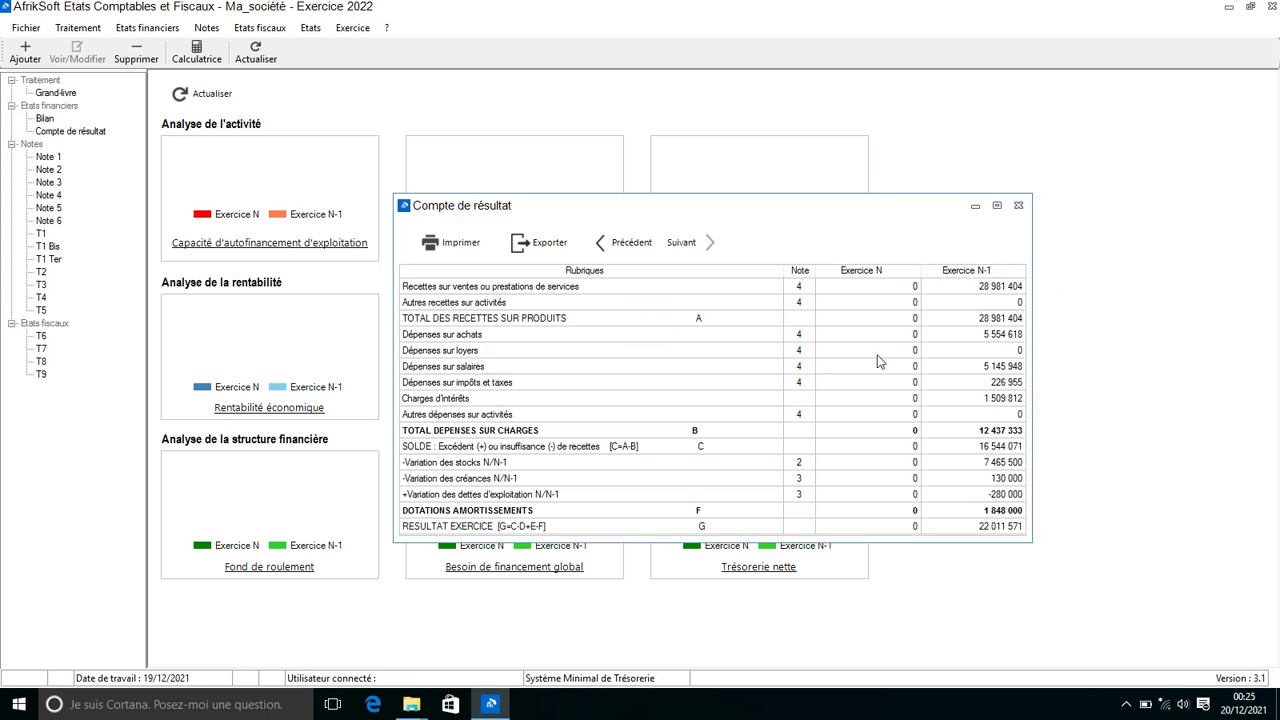
click(1018, 205)
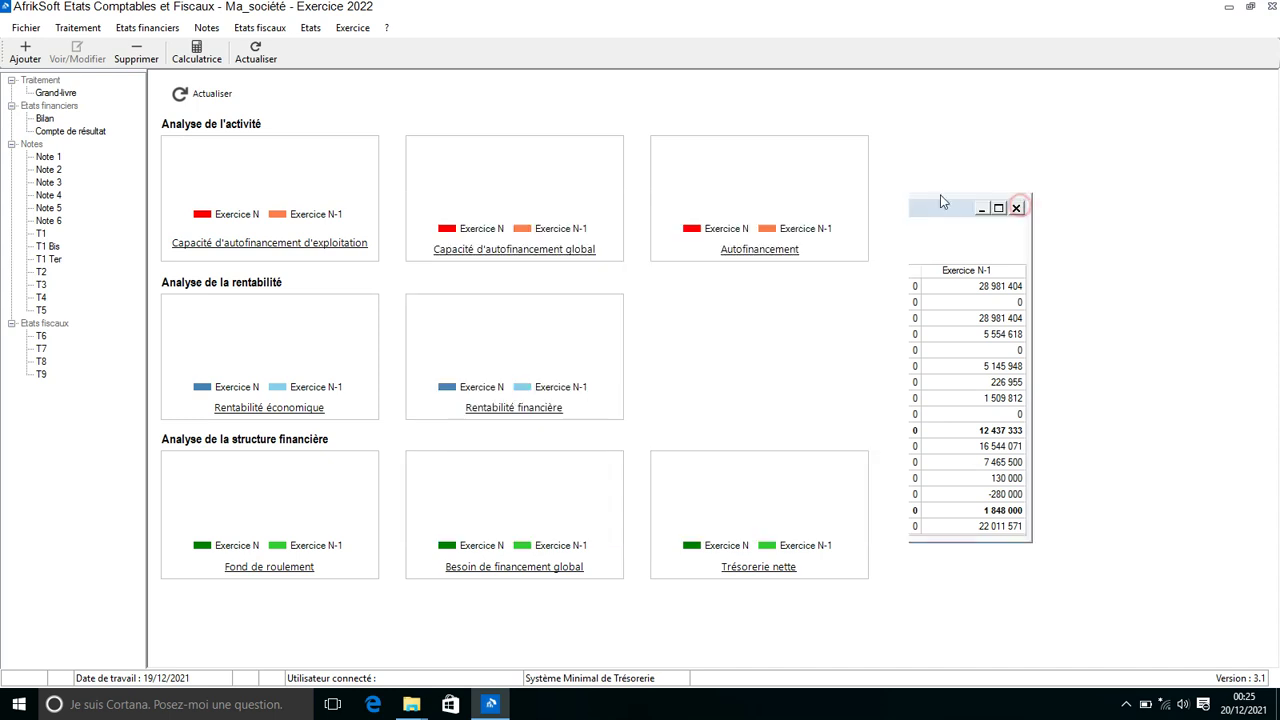
Step: Examine Note 3 on receivables and debts and the initial stock value in Note 2 for exercise 2022
click(205, 28)
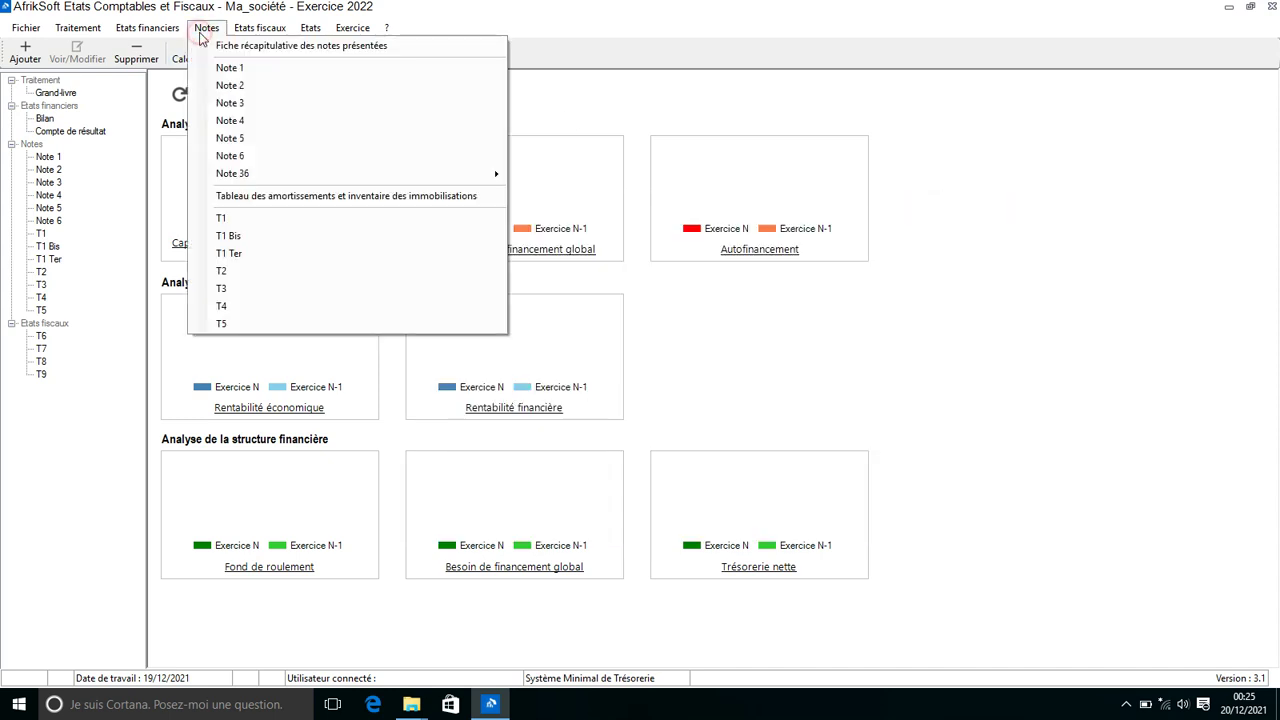
click(258, 104)
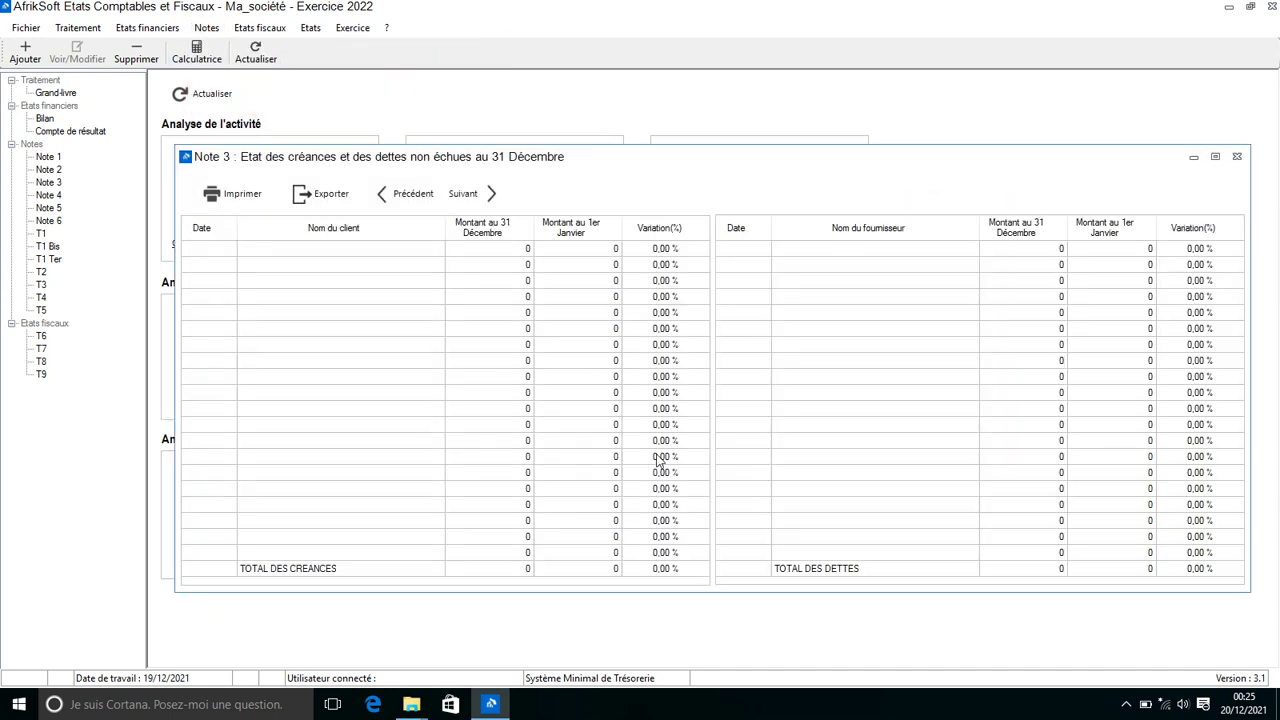
click(400, 195)
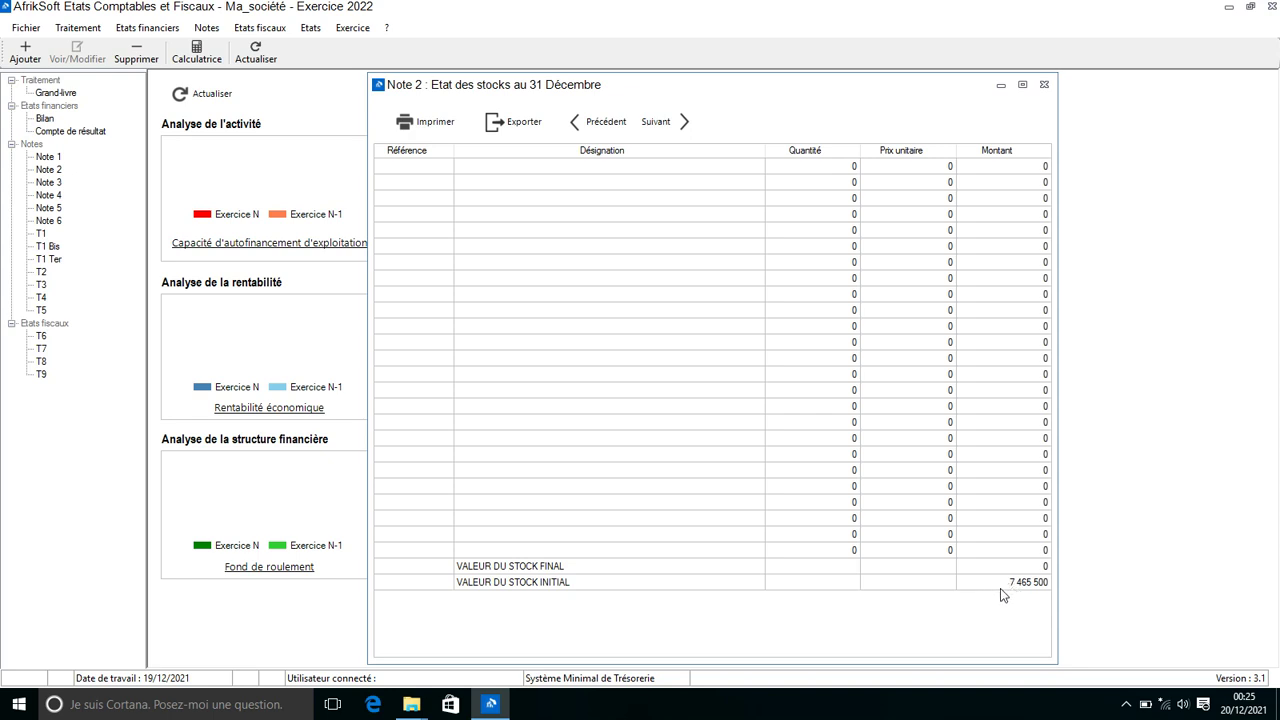
click(414, 167)
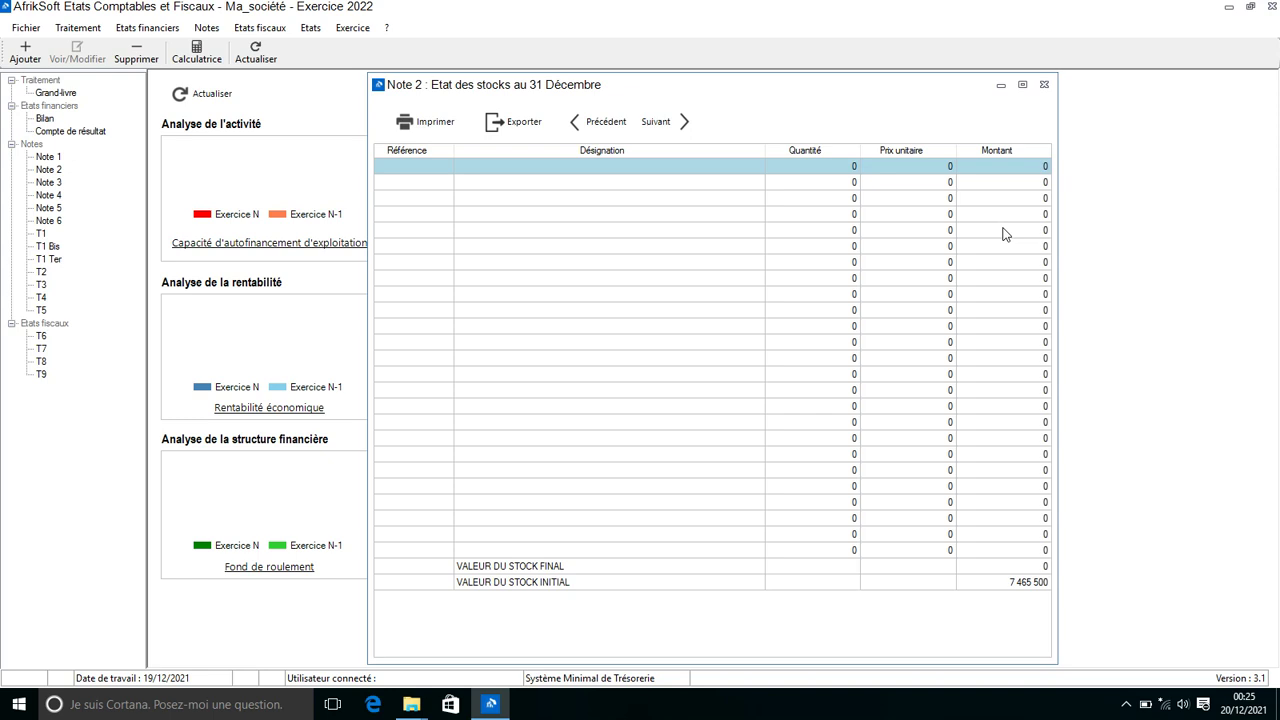
click(1044, 84)
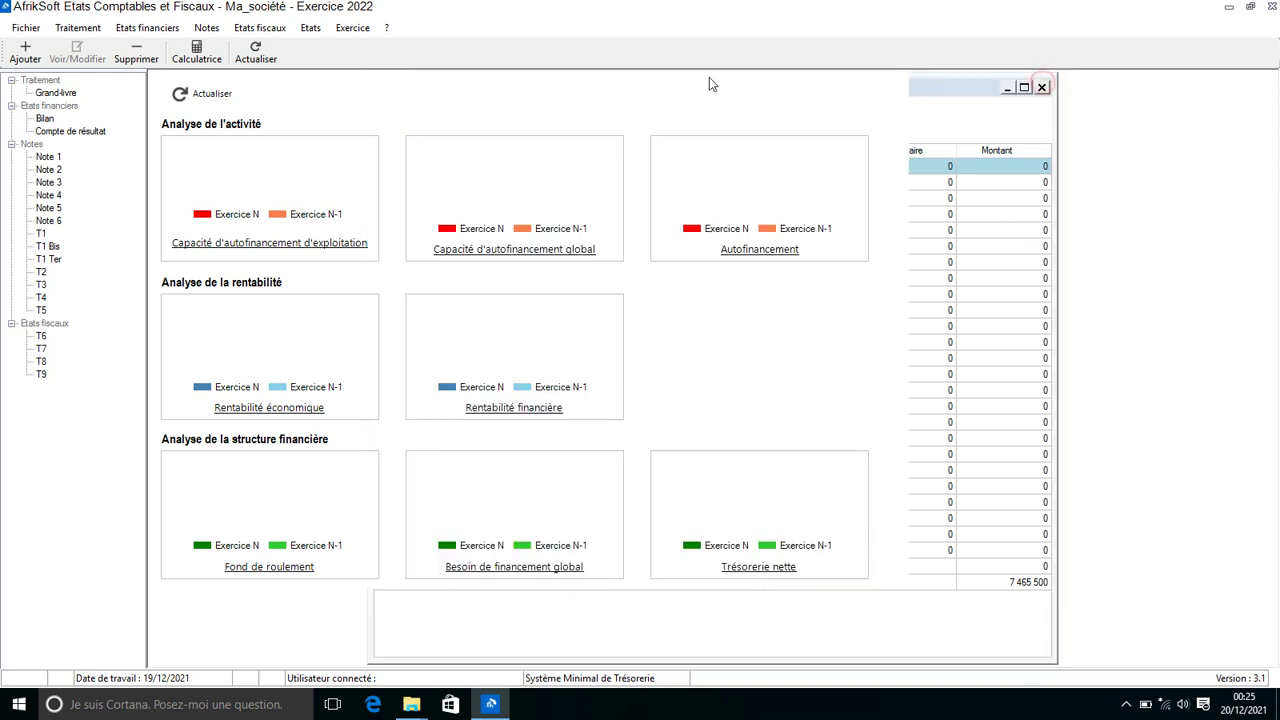
Step: Check the treasury journals in Note 4 of exercise 2022 and close the note
click(341, 38)
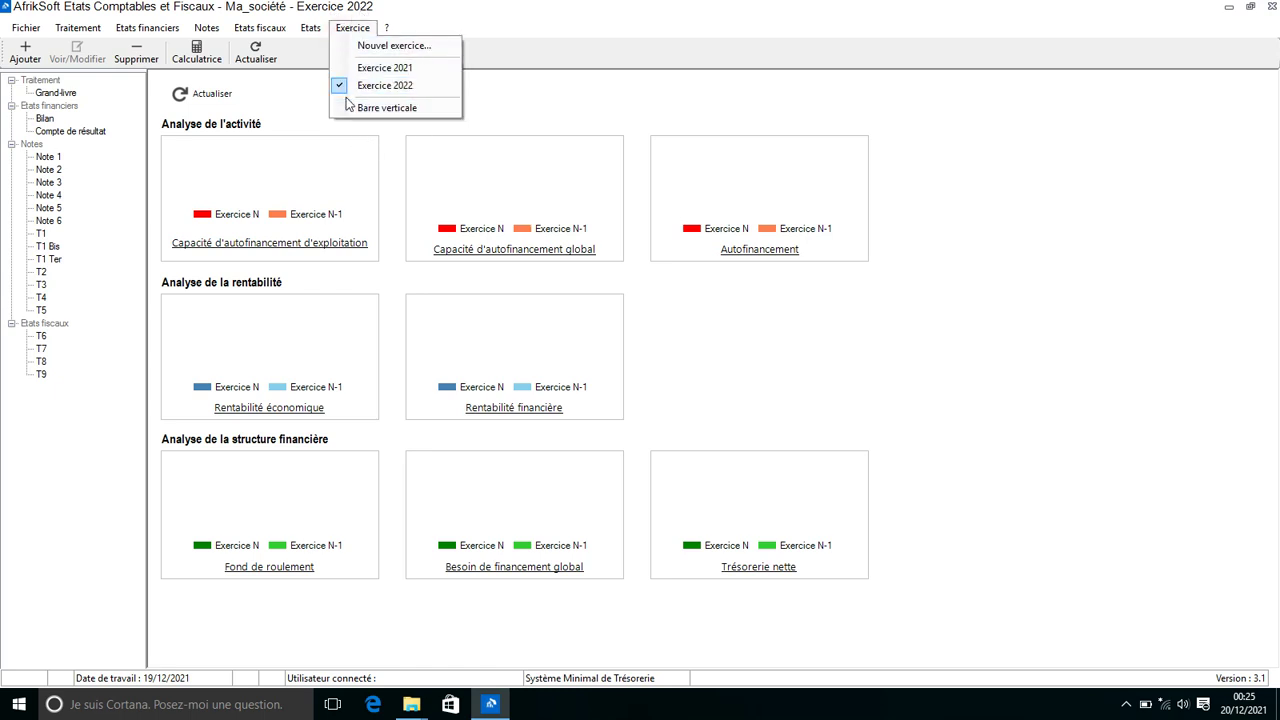
mouse_move(210, 35)
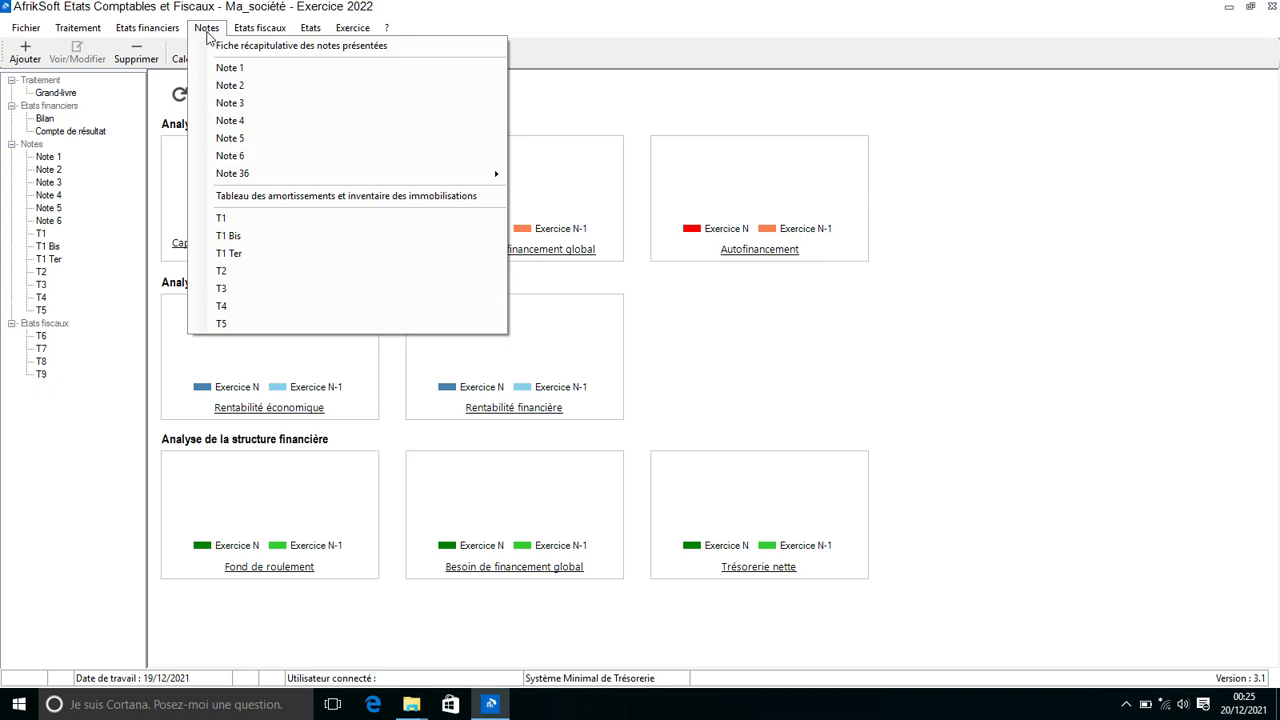
click(281, 123)
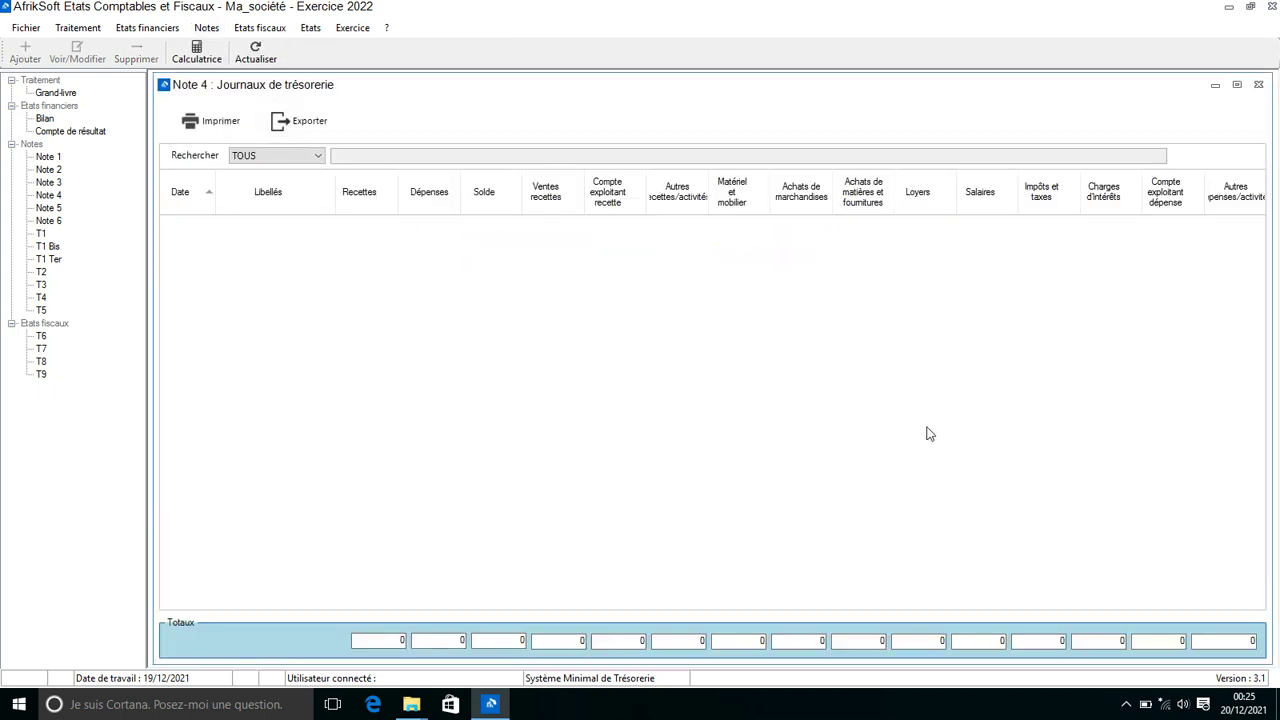
click(1258, 84)
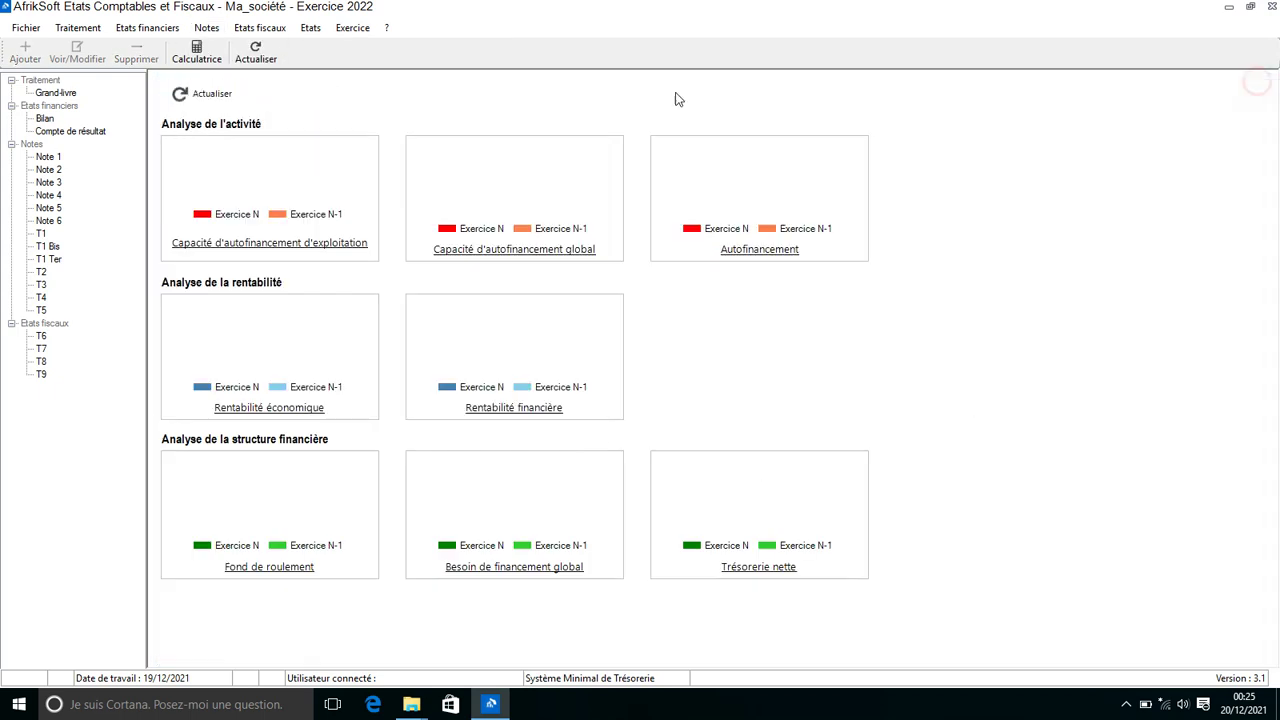
Step: Switch back to Exercice 2021 and review its Bilan and Compte de résultat
click(352, 28)
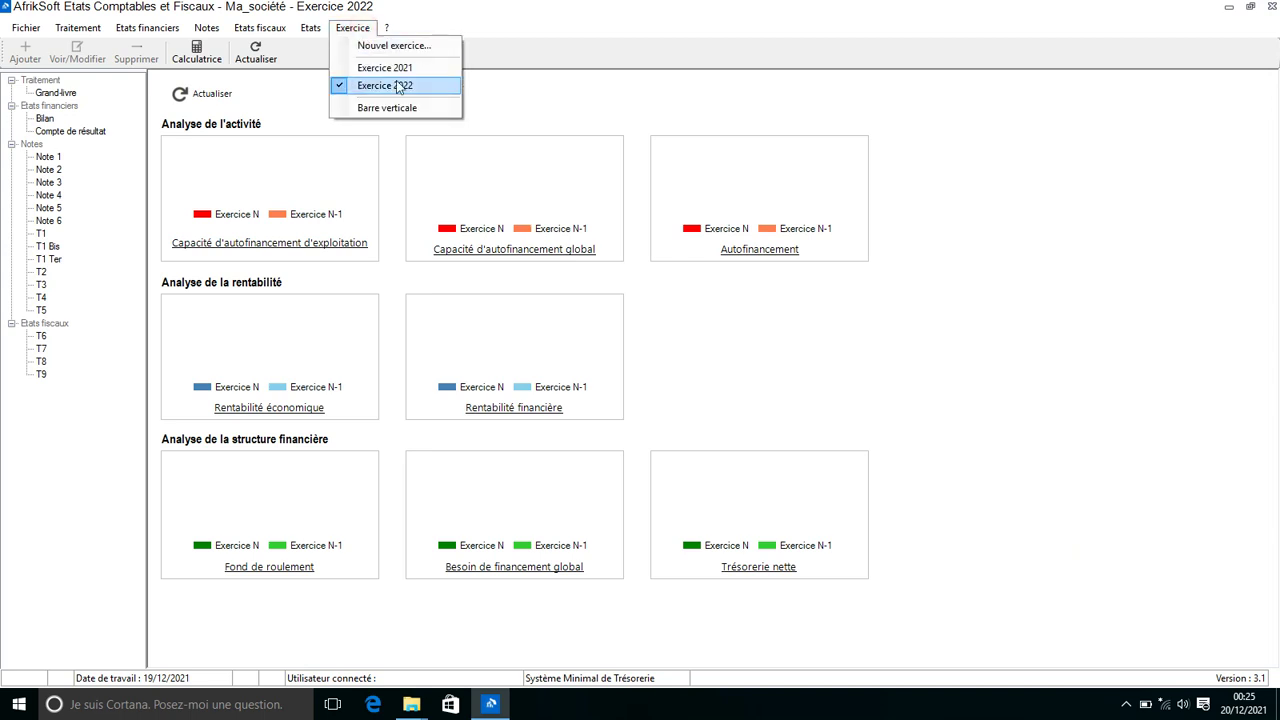
click(429, 69)
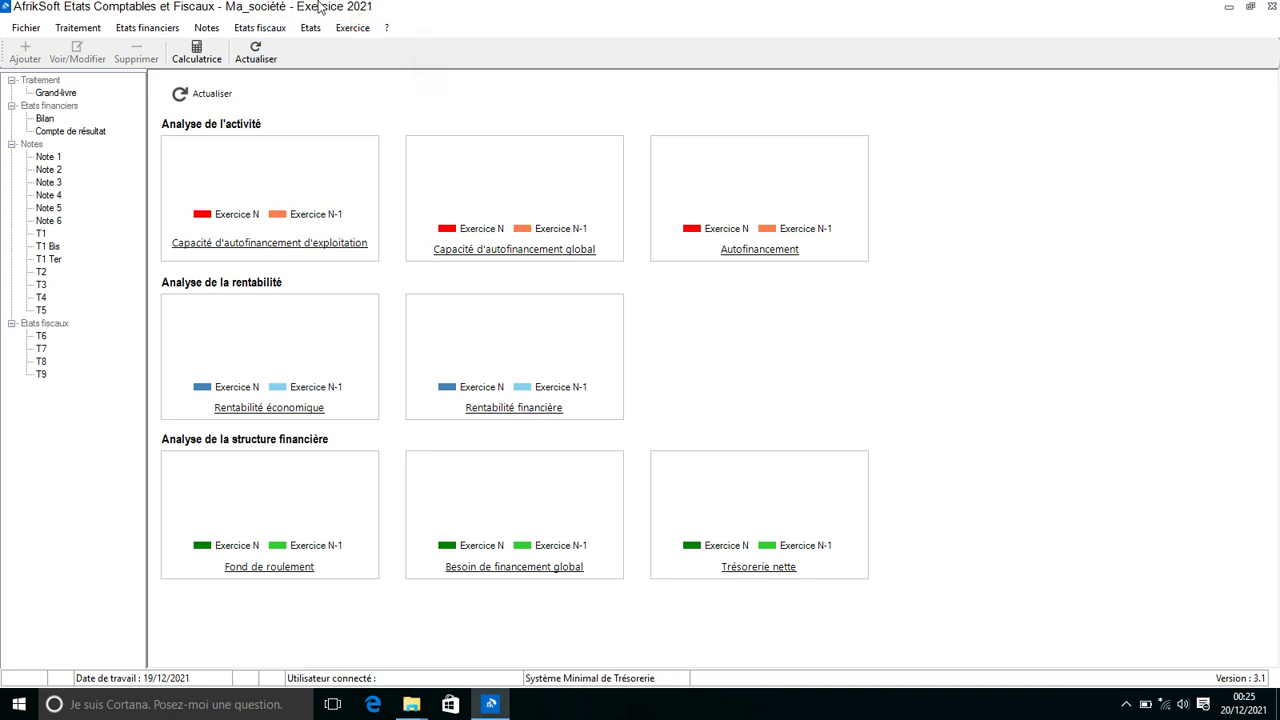
click(125, 28)
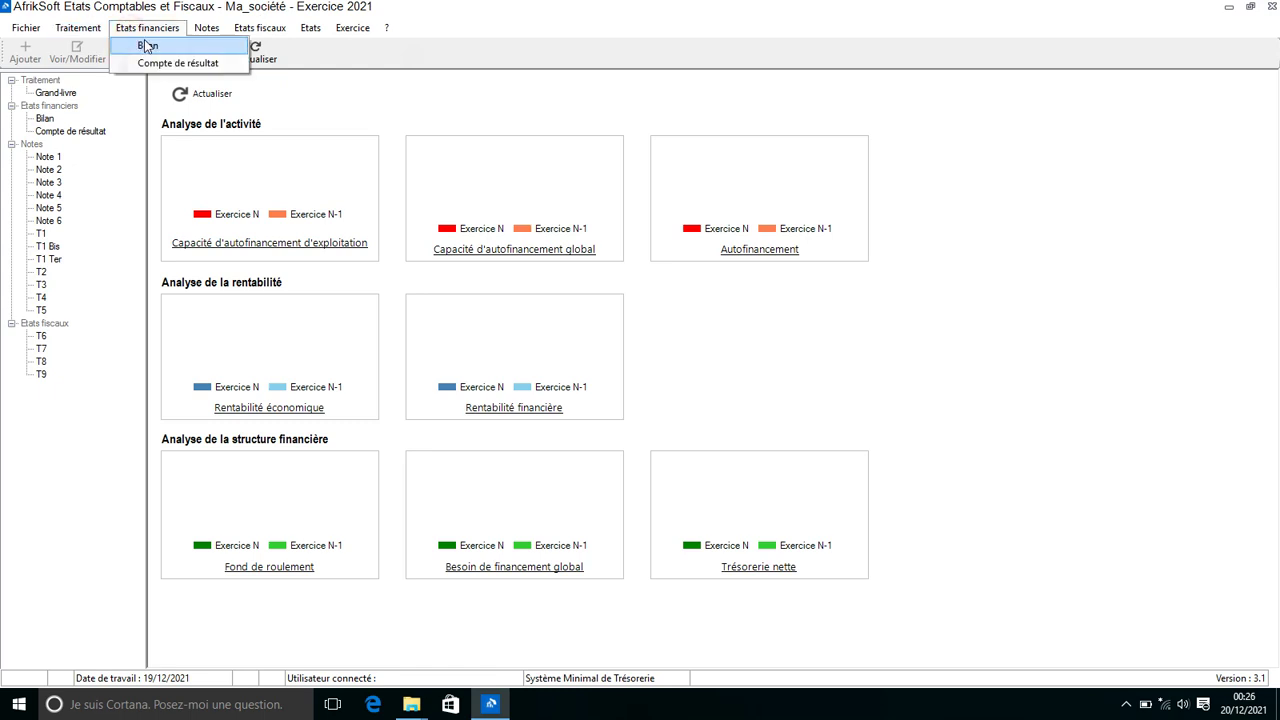
click(145, 42)
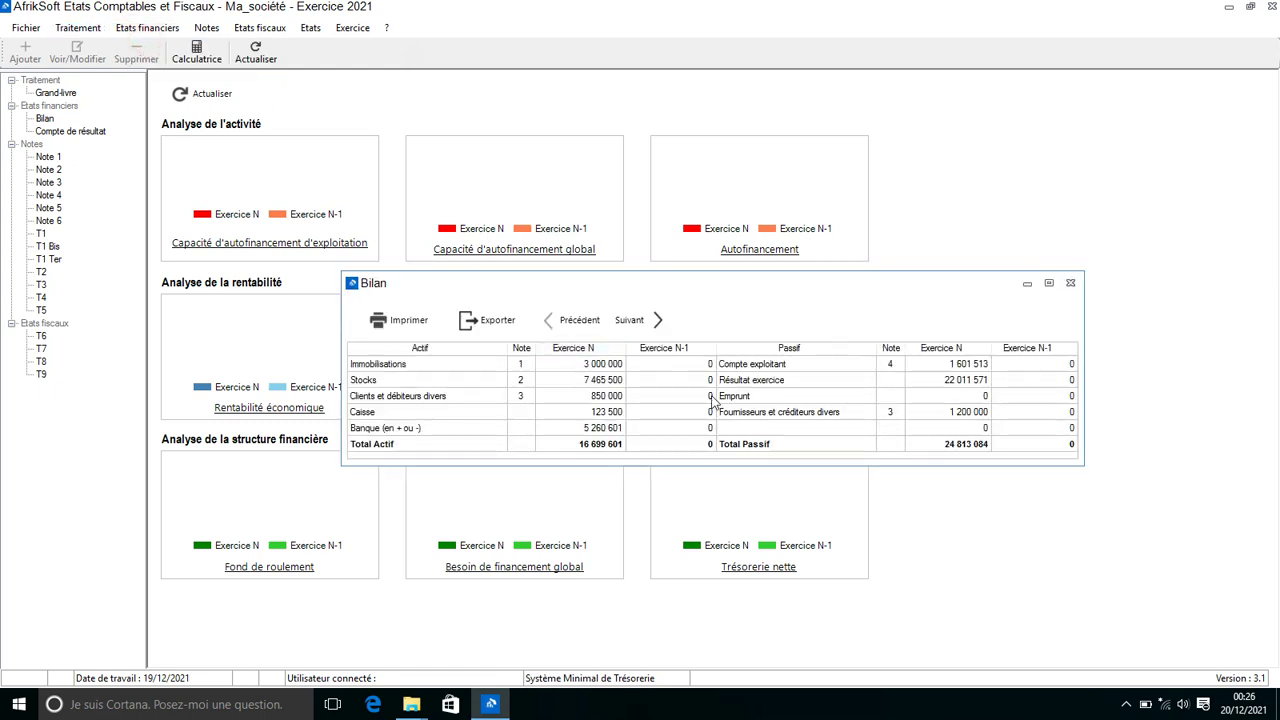
click(657, 319)
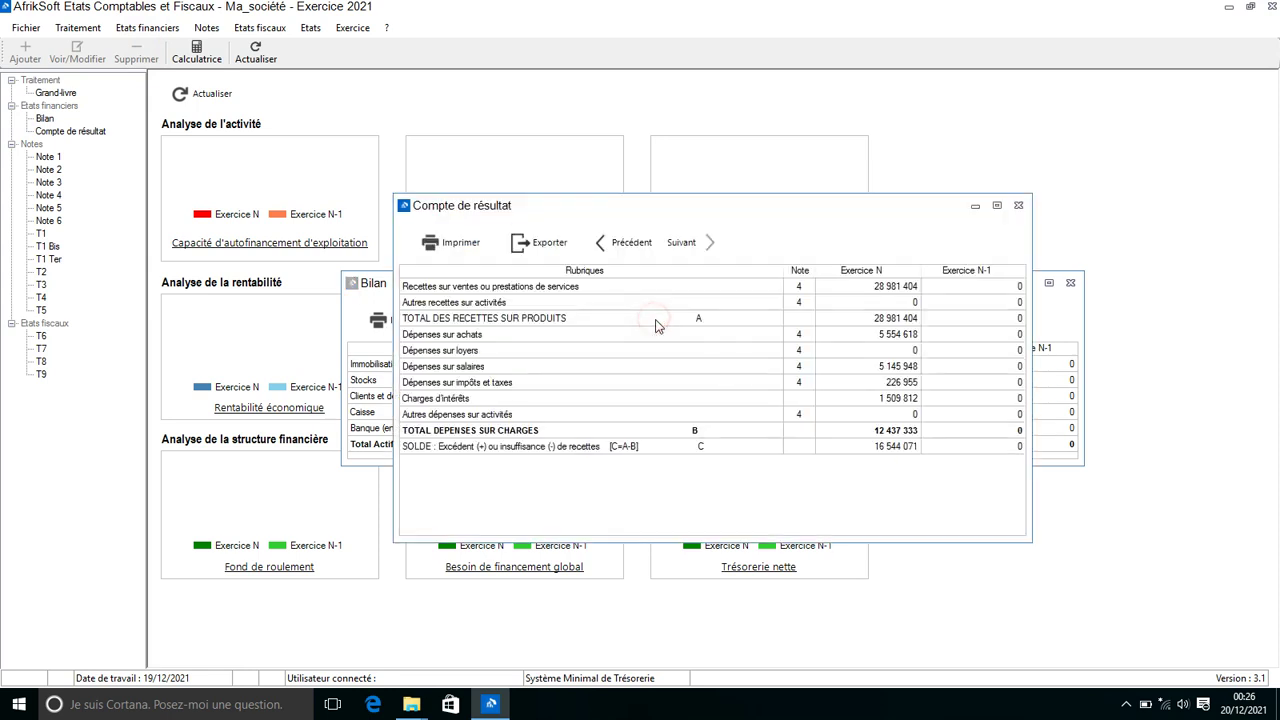
click(1018, 205)
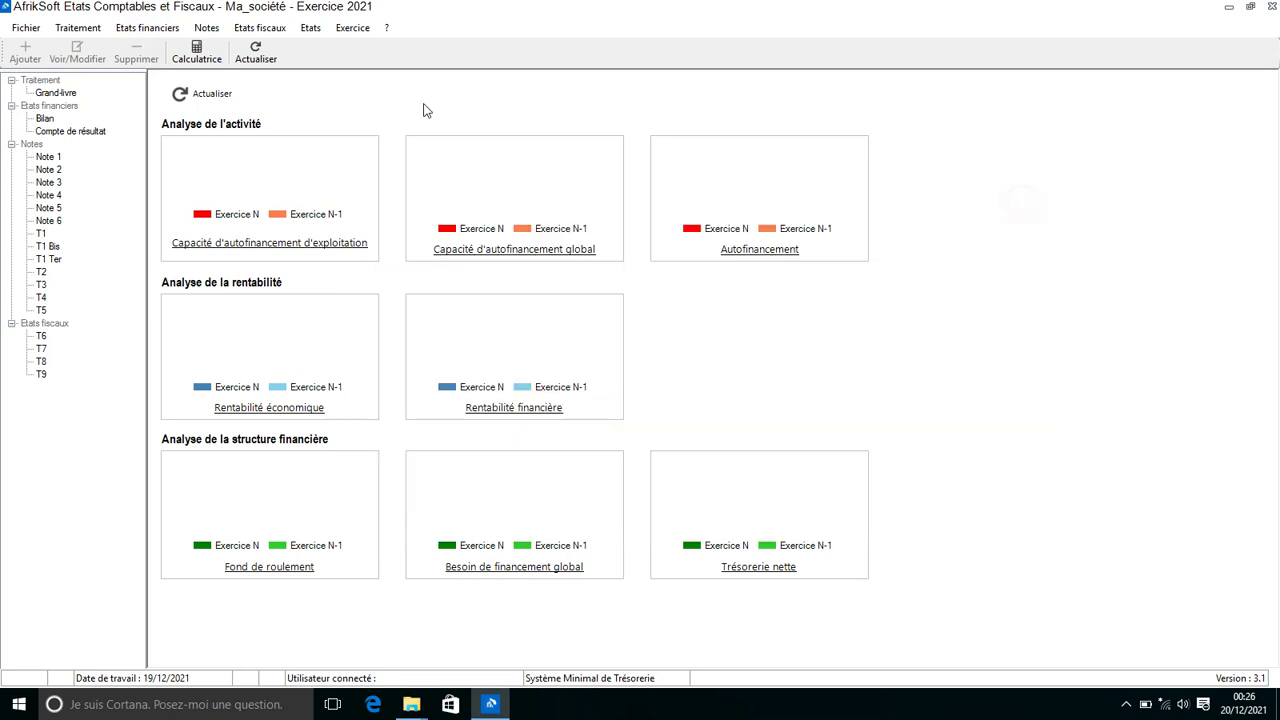
Step: Check the archived entries in the Grand livre of exercise 2021 and close it
click(74, 29)
click(88, 46)
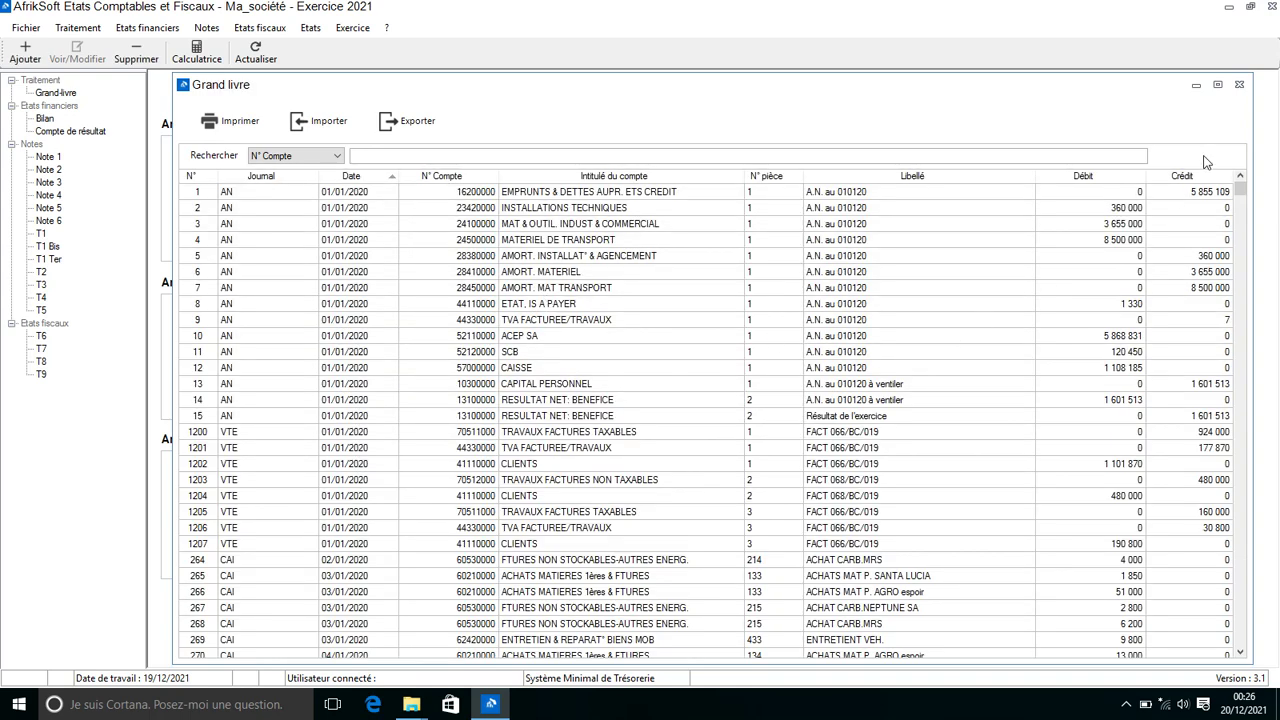
click(1240, 86)
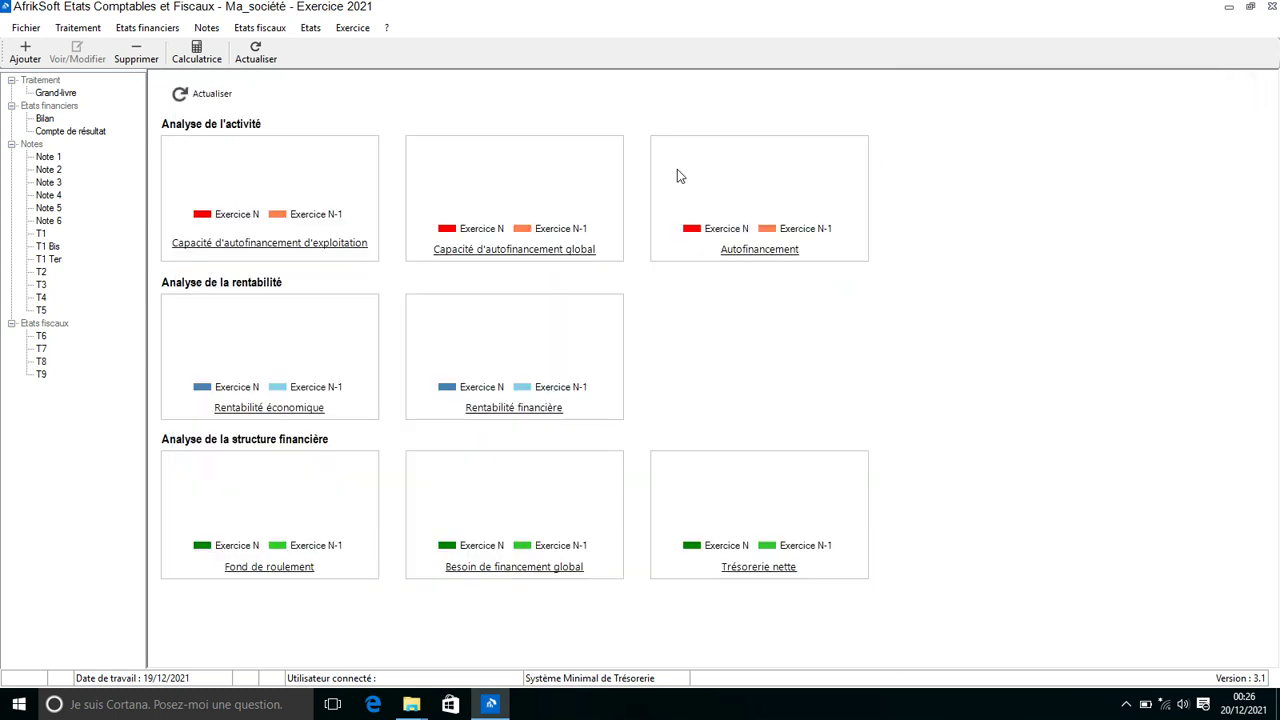
Step: Review the stock statement in Note 2 of exercise 2021 and open the treasury journals in Note 4
click(207, 28)
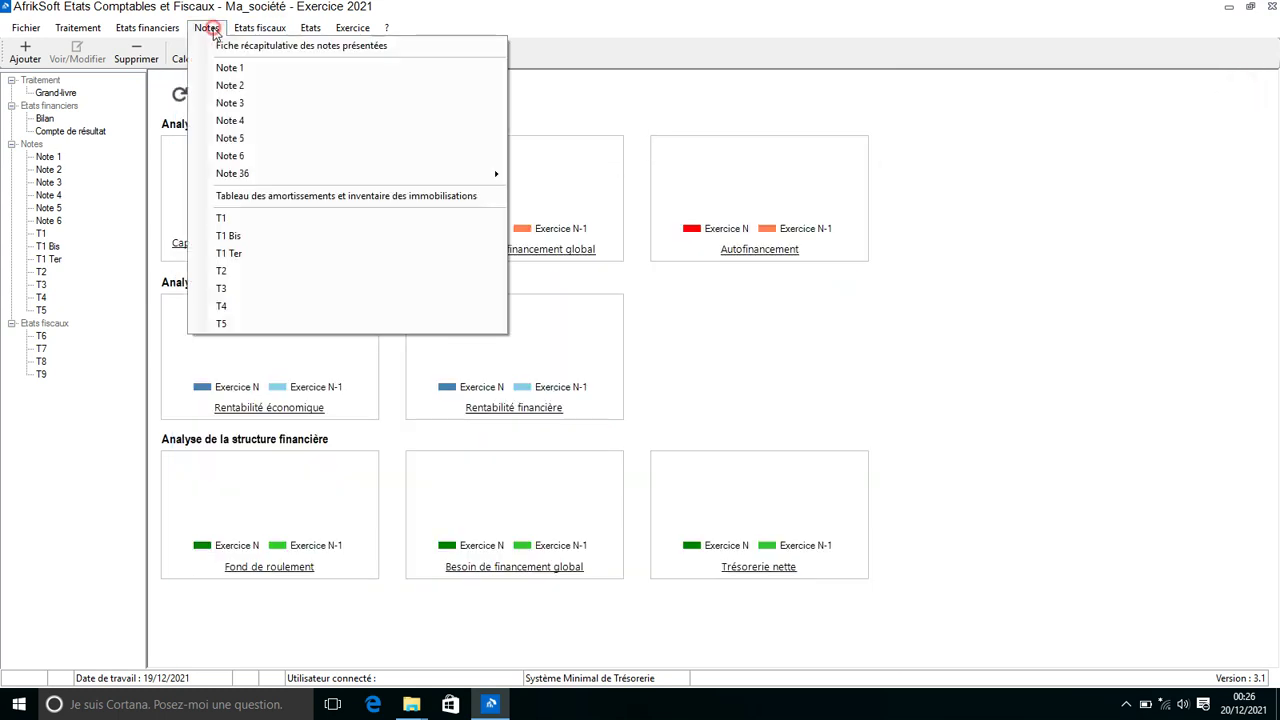
click(283, 86)
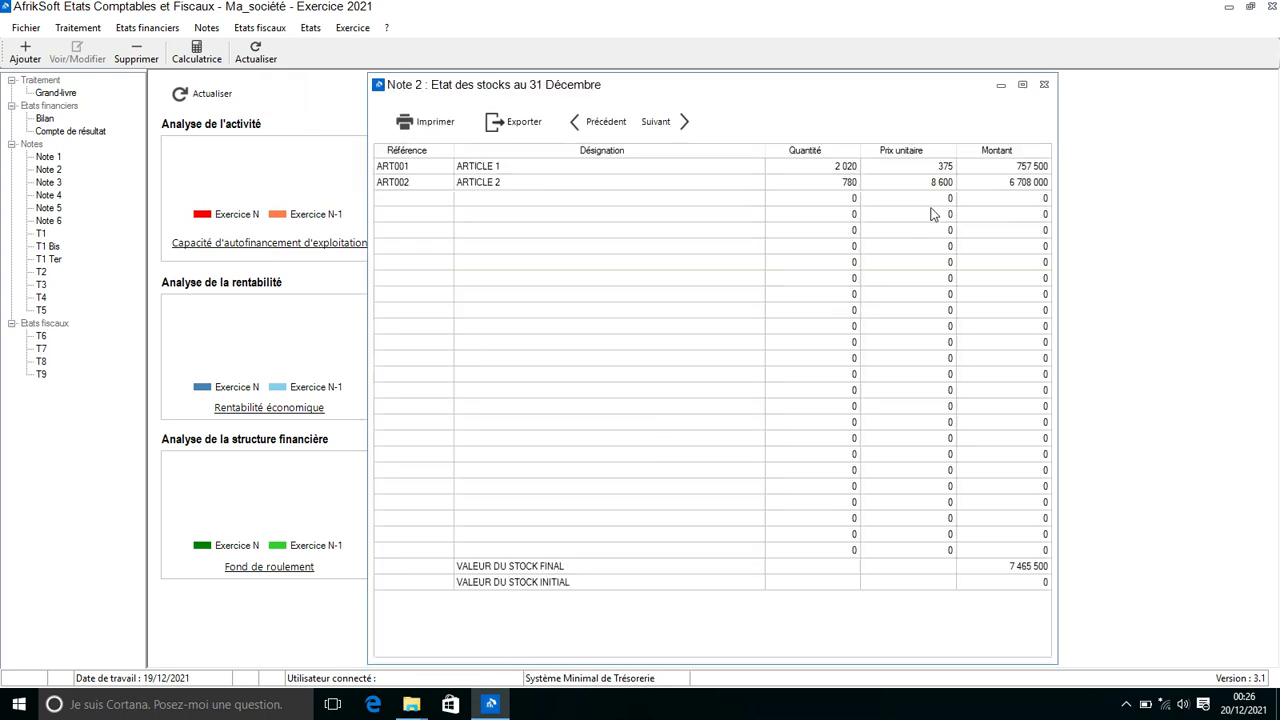
click(1044, 86)
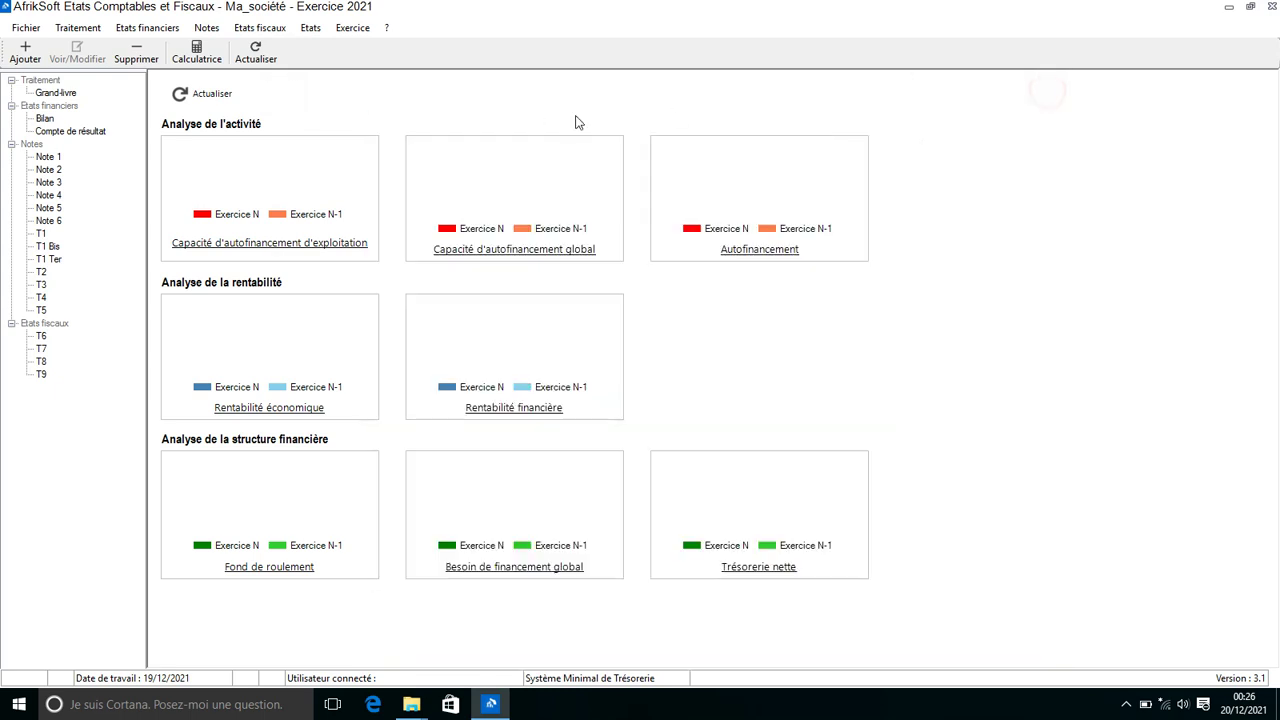
click(206, 28)
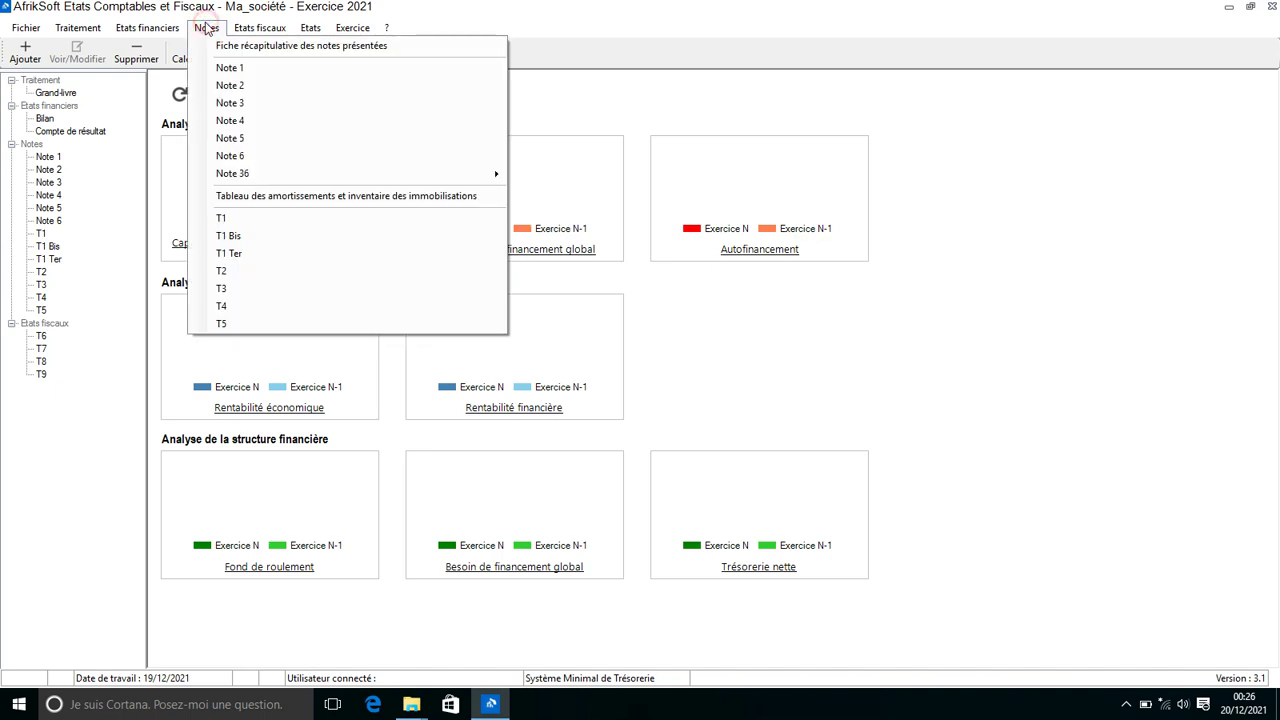
click(329, 121)
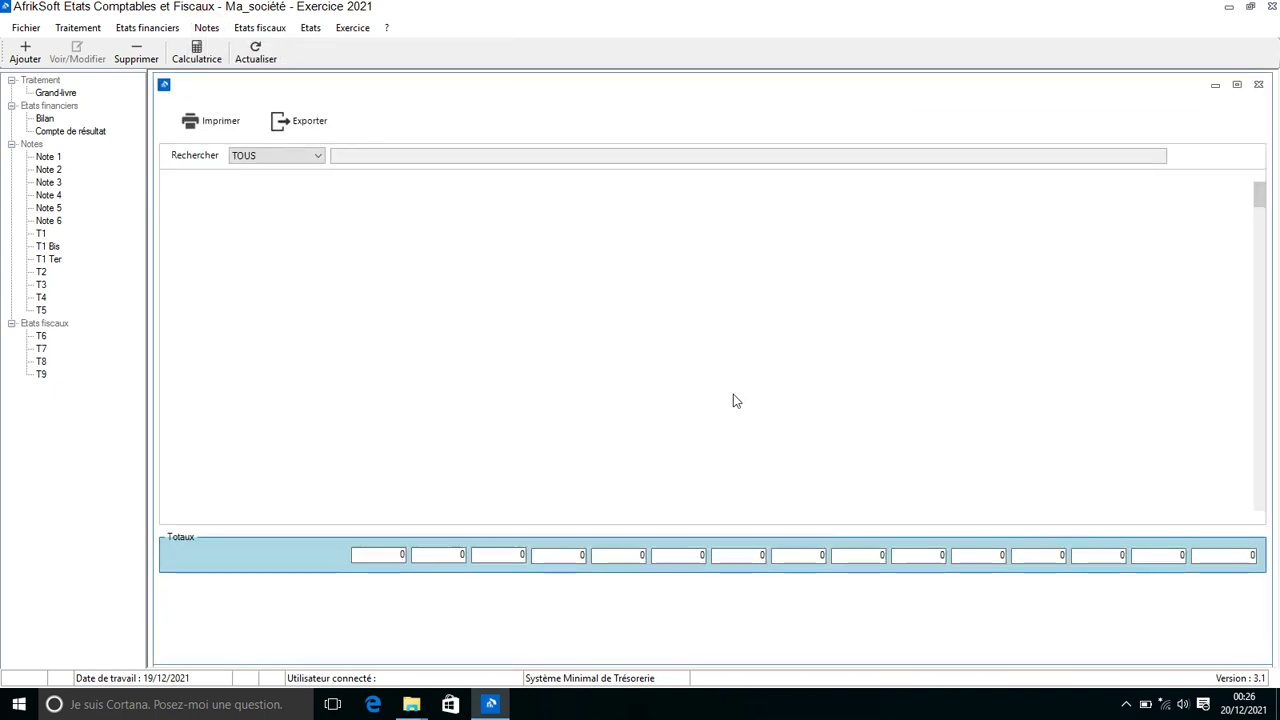